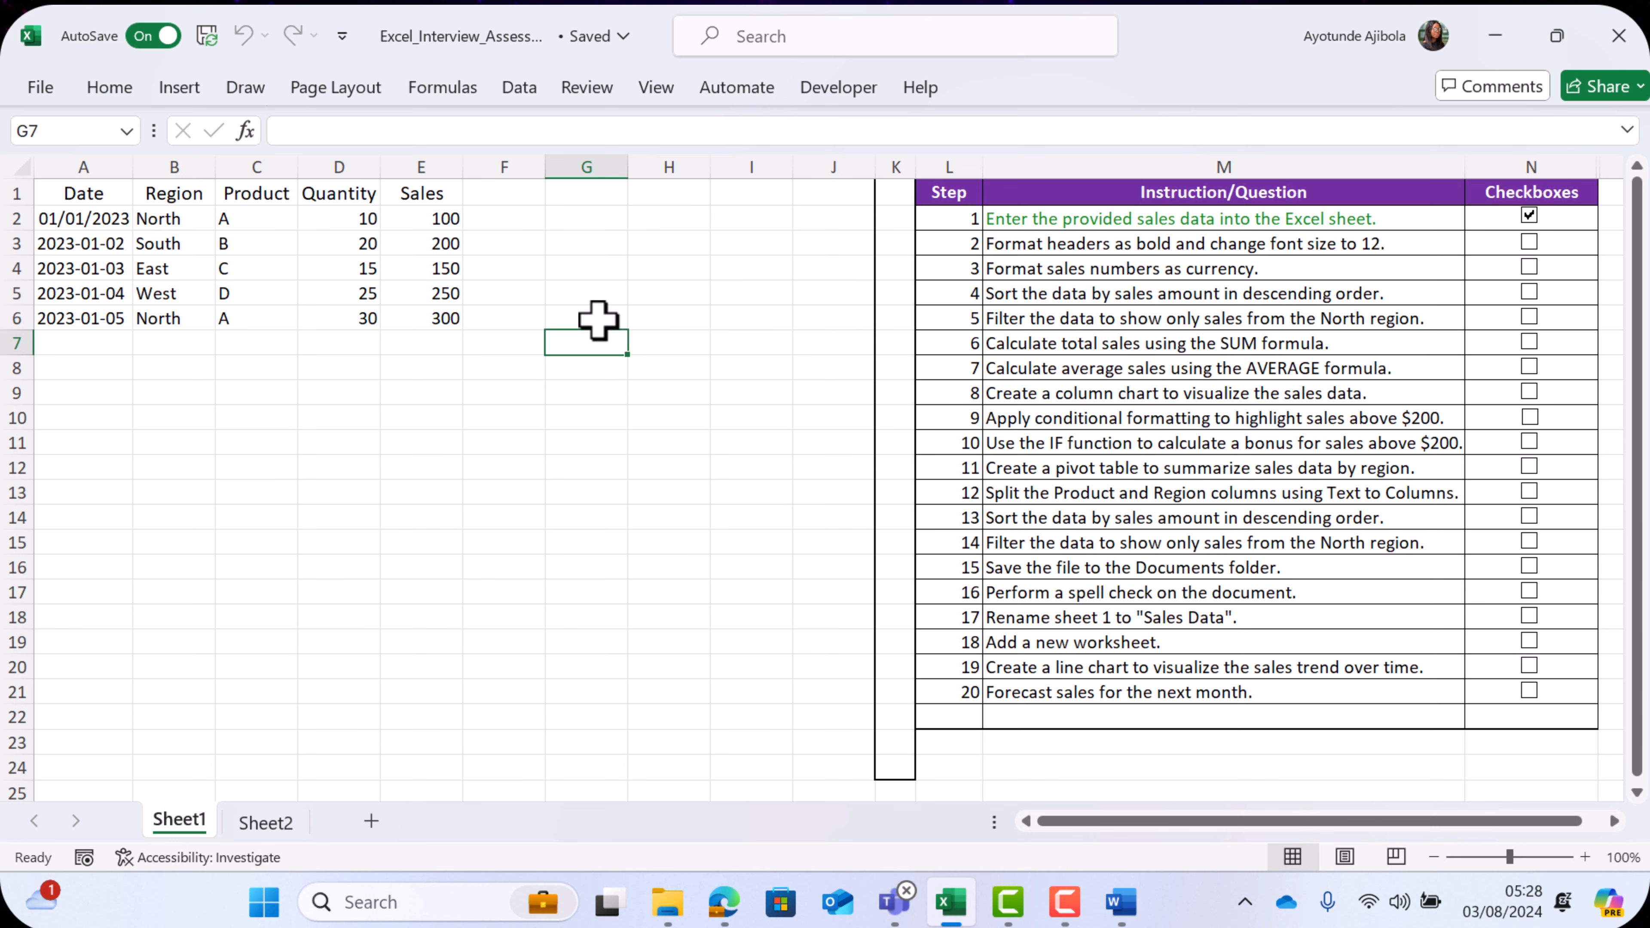
- Make the sales table headers in A1:E1 bold and set their font size to 12
click(111, 192)
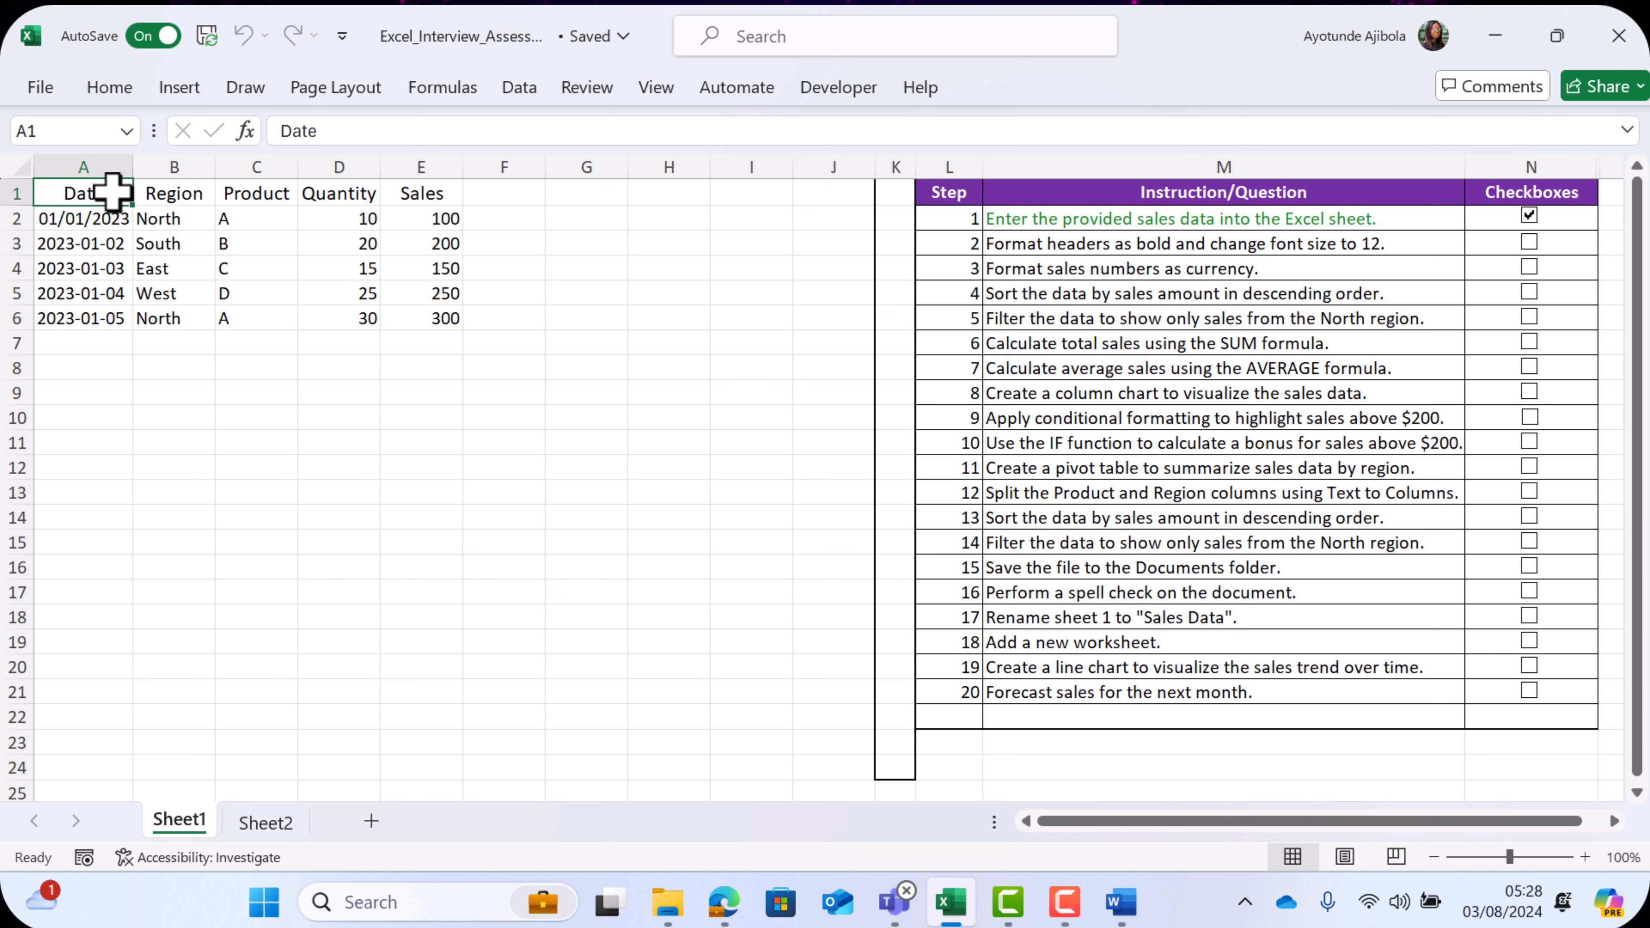
drag(112, 192, 423, 194)
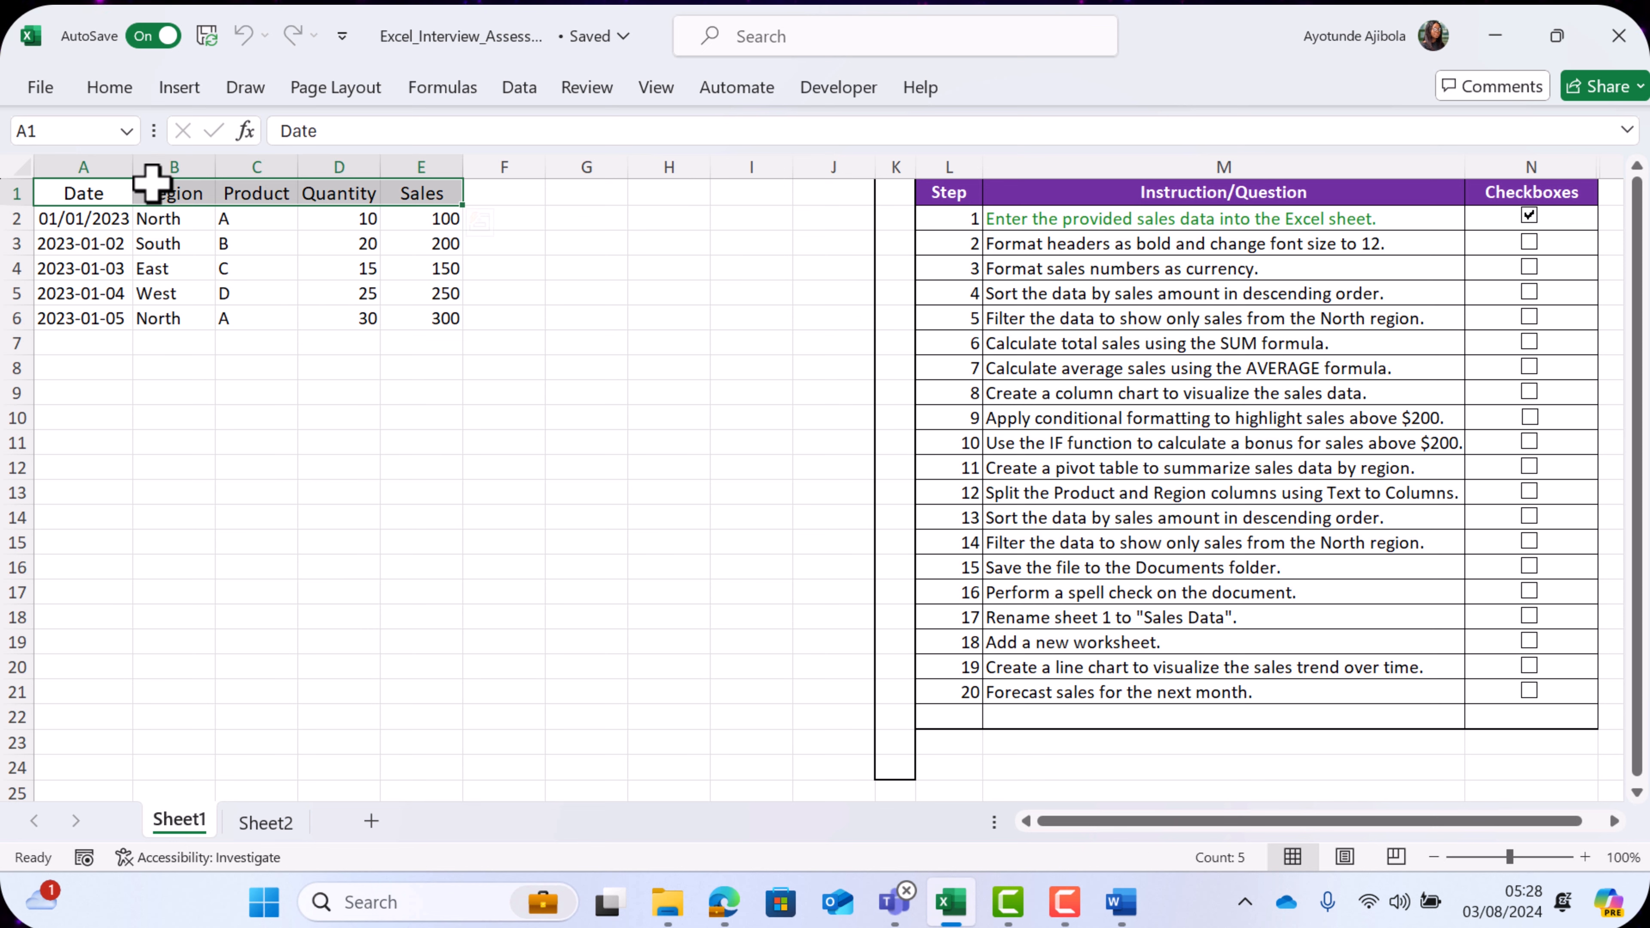
click(104, 88)
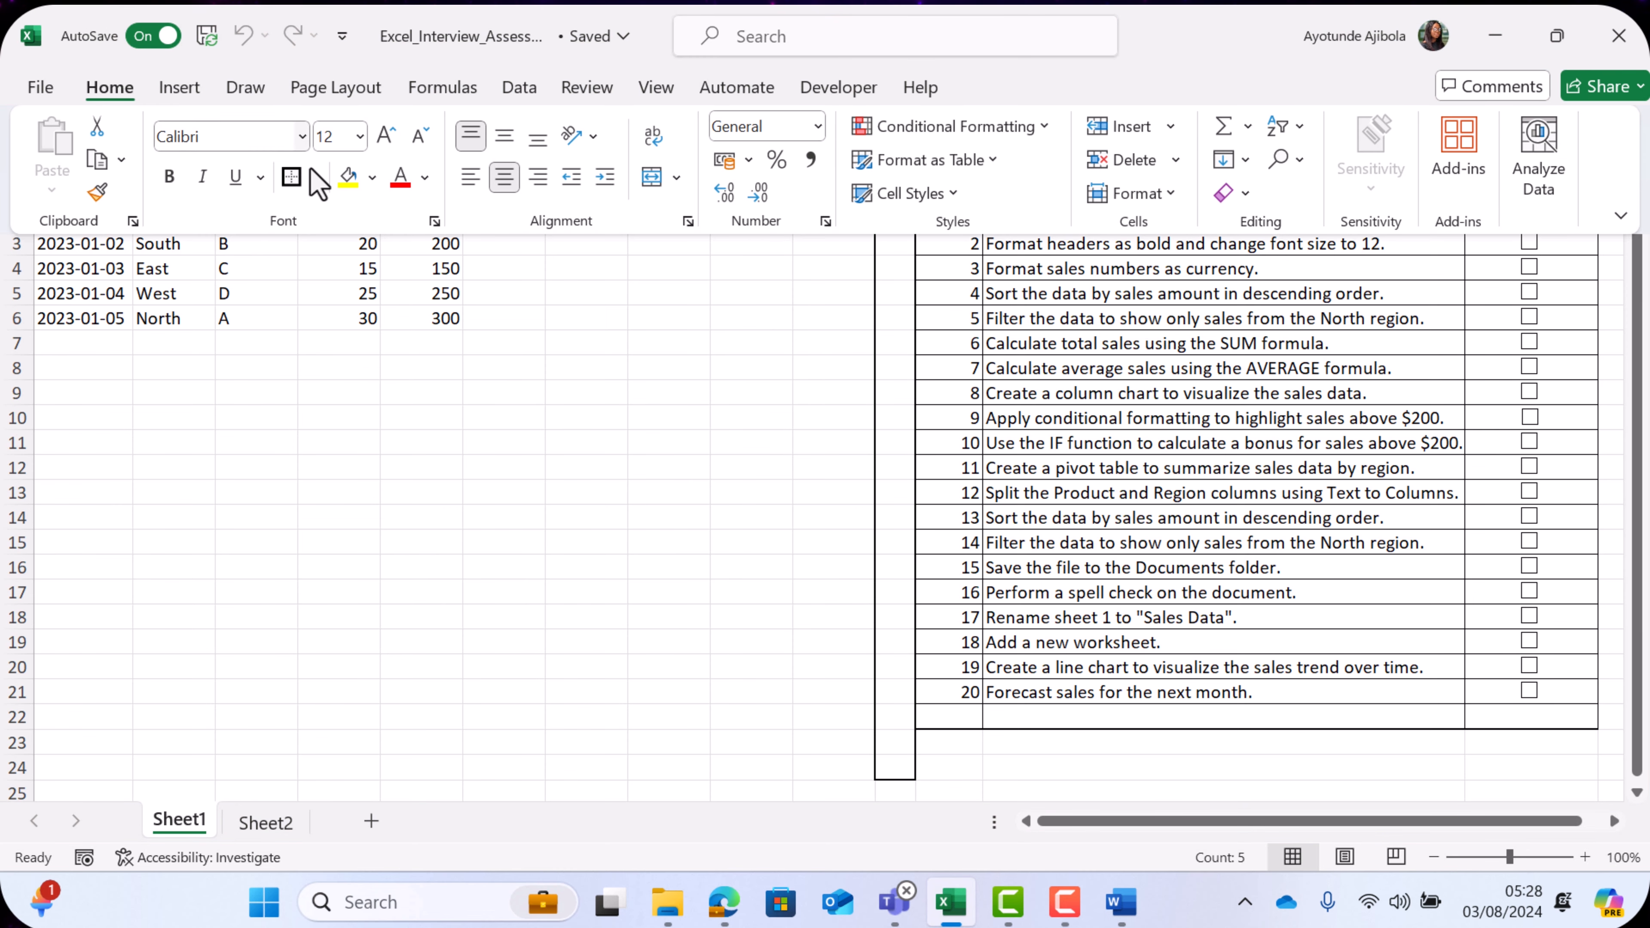
click(171, 177)
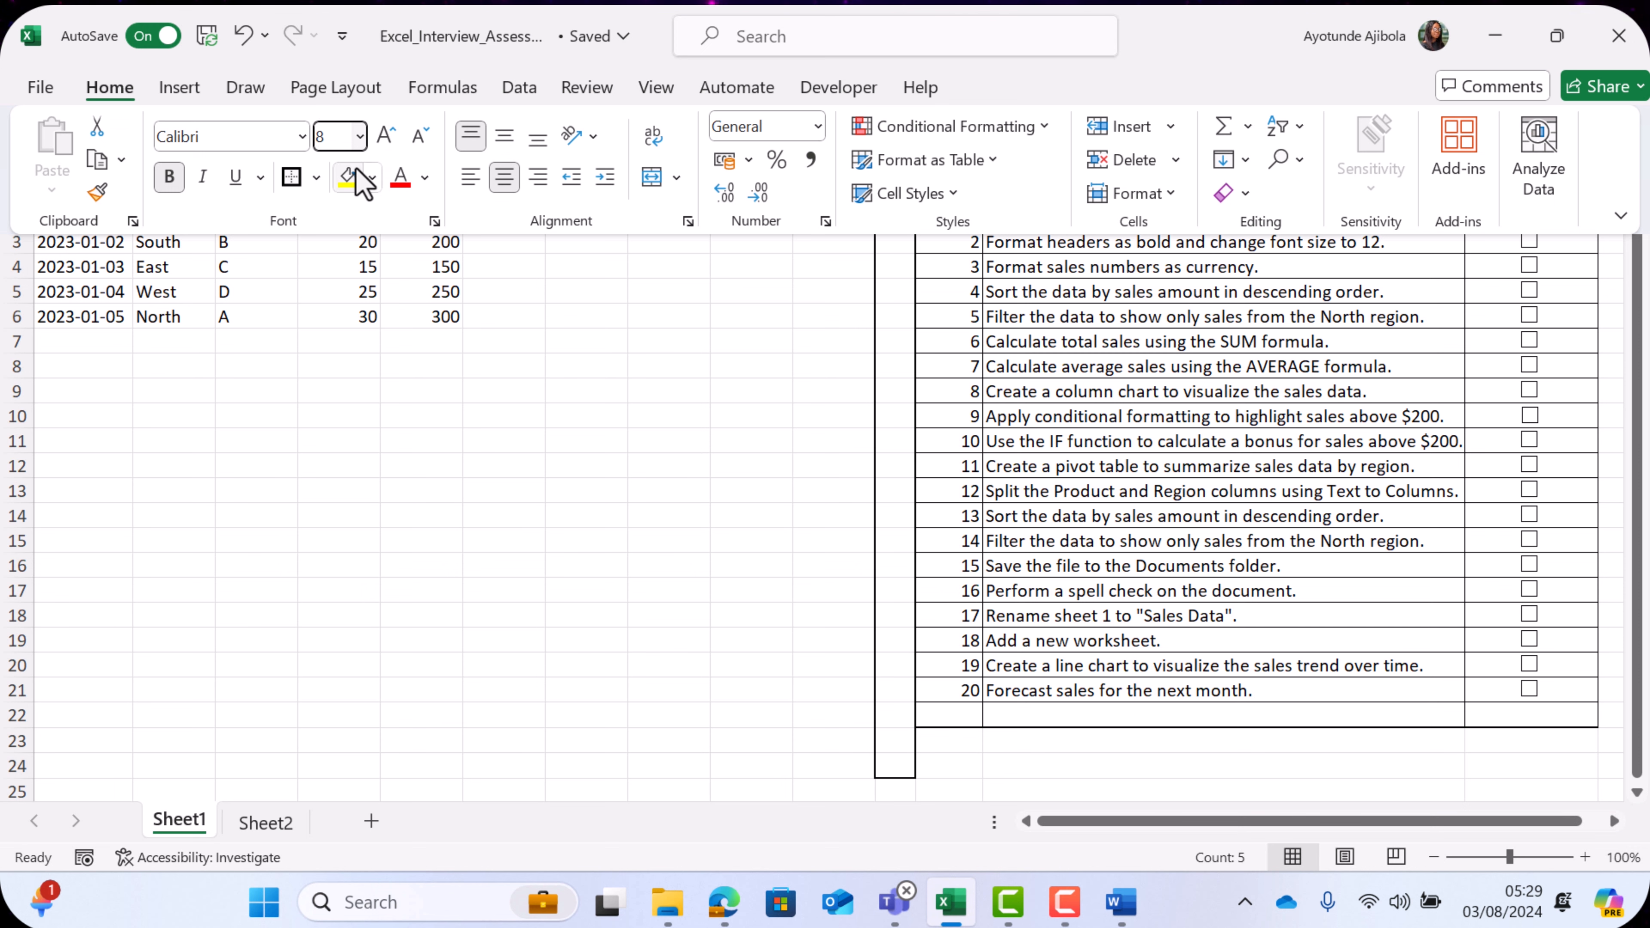
click(359, 136)
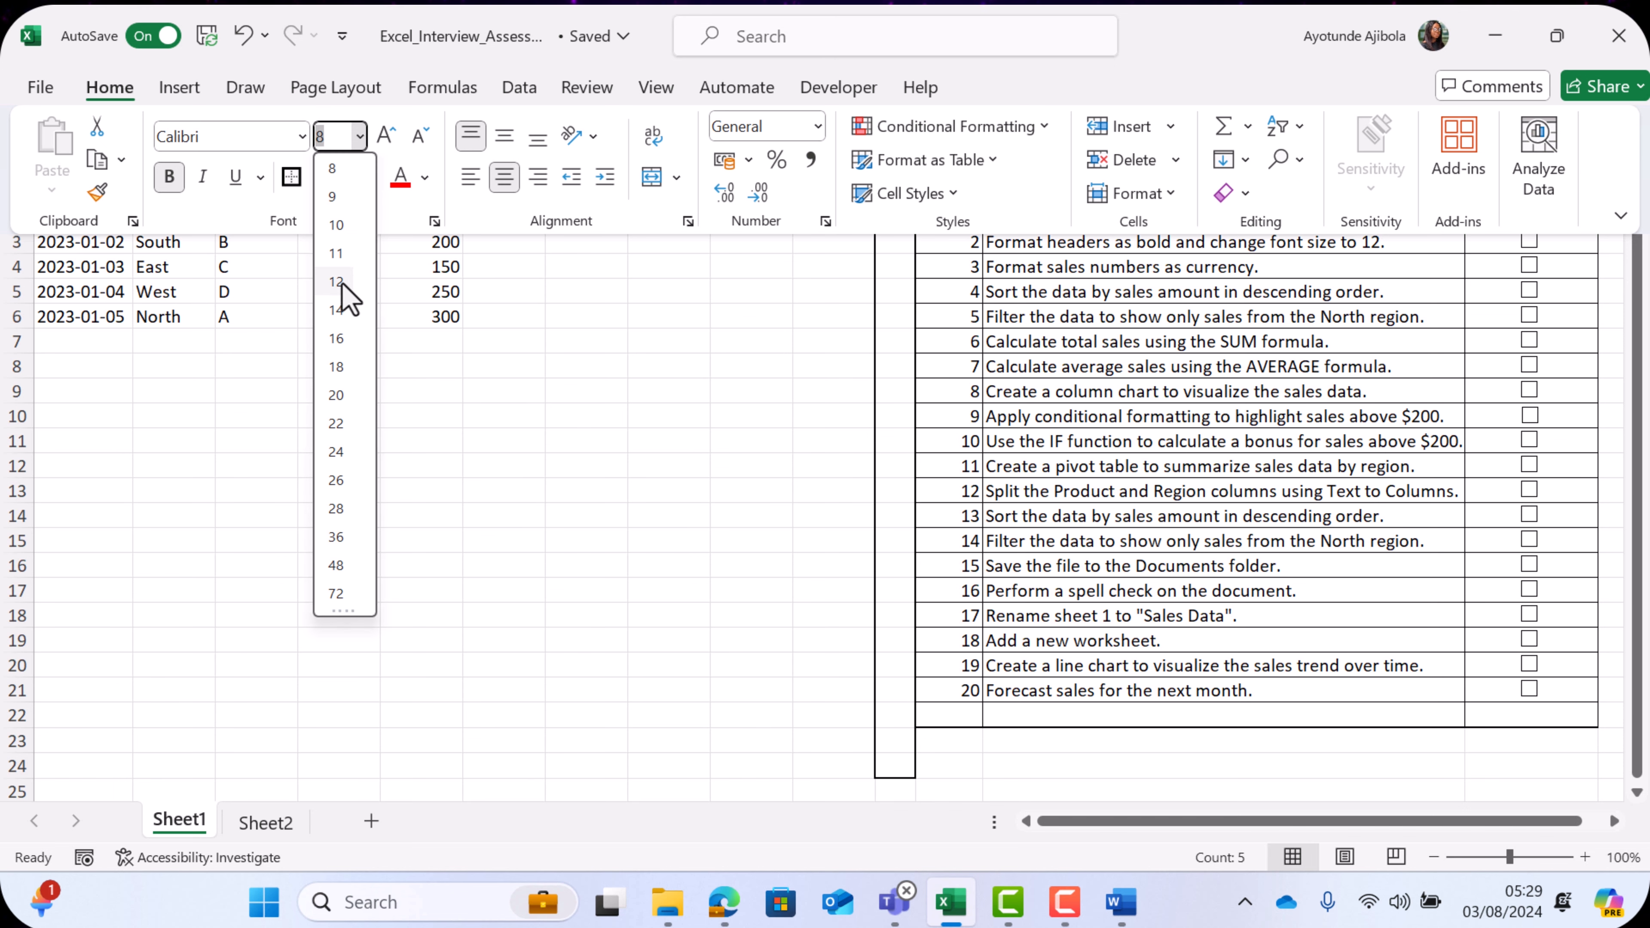
click(338, 282)
click(450, 373)
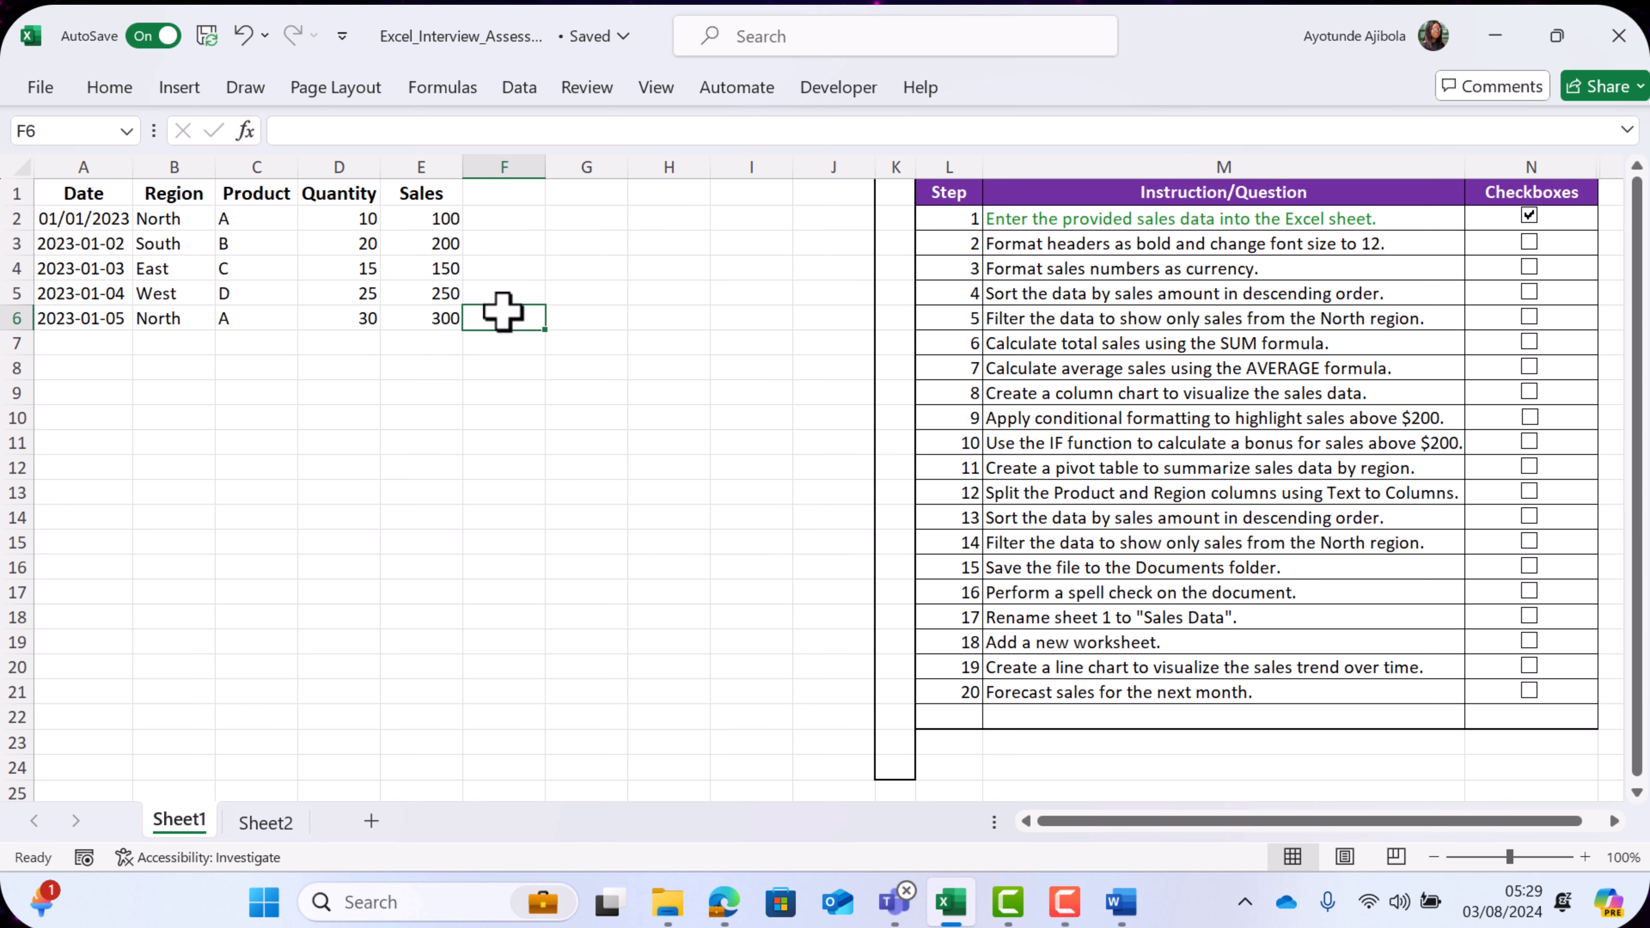
- Format the sales amounts in E2:E6 as Currency and tick off checklist step 2 for the header formatting
click(443, 216)
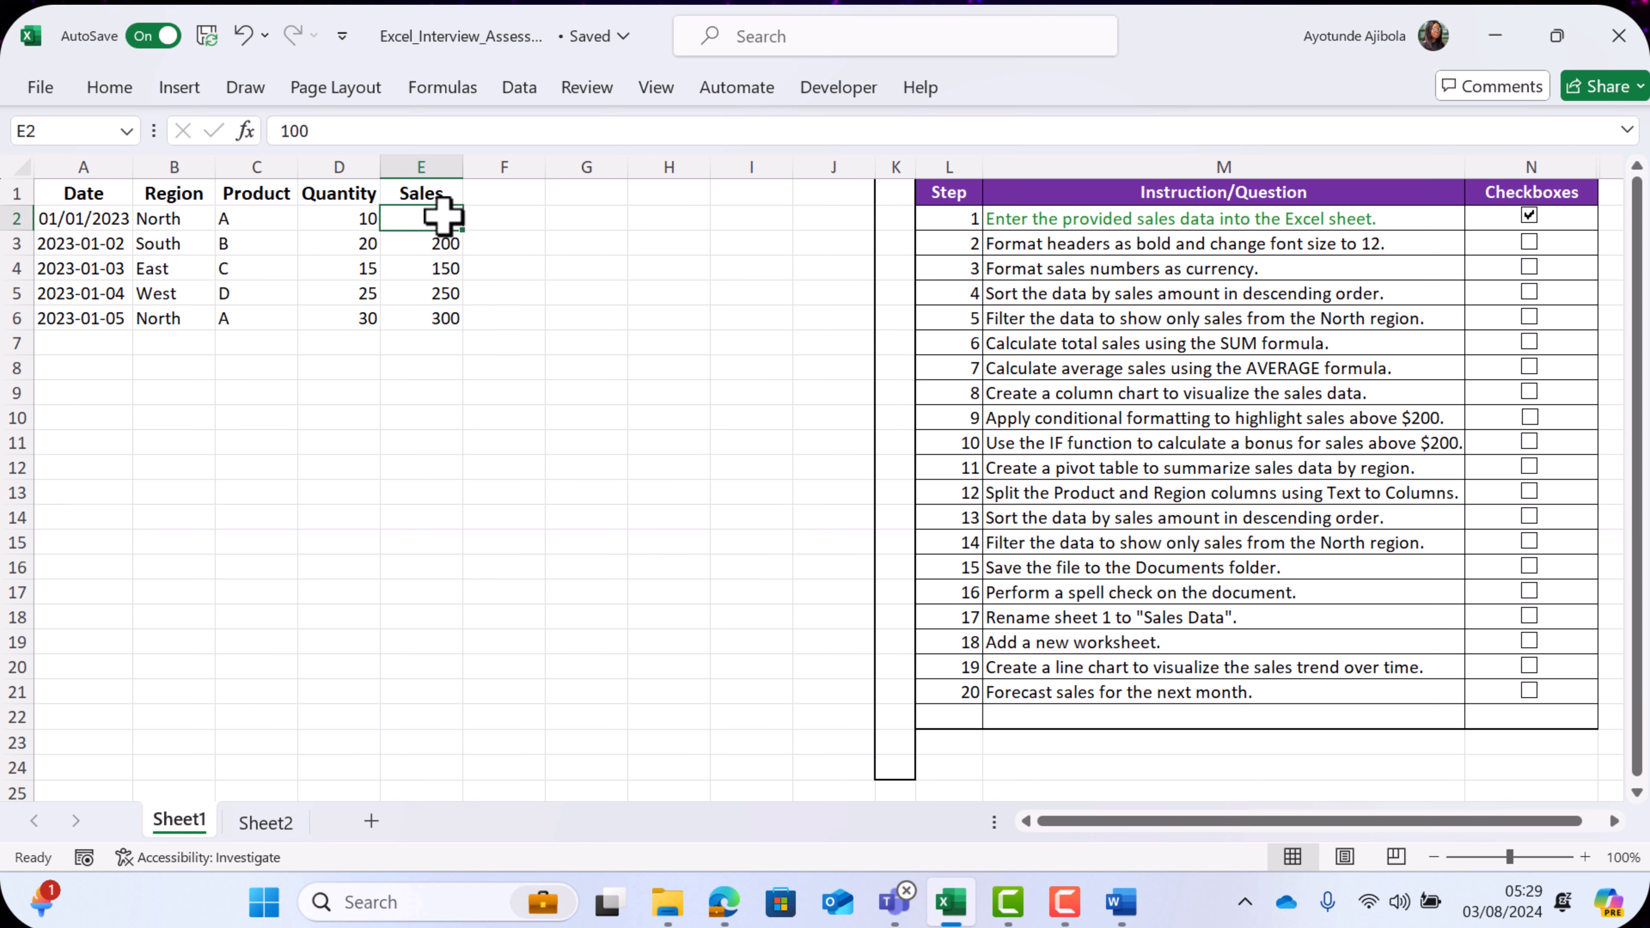
drag(443, 216, 446, 317)
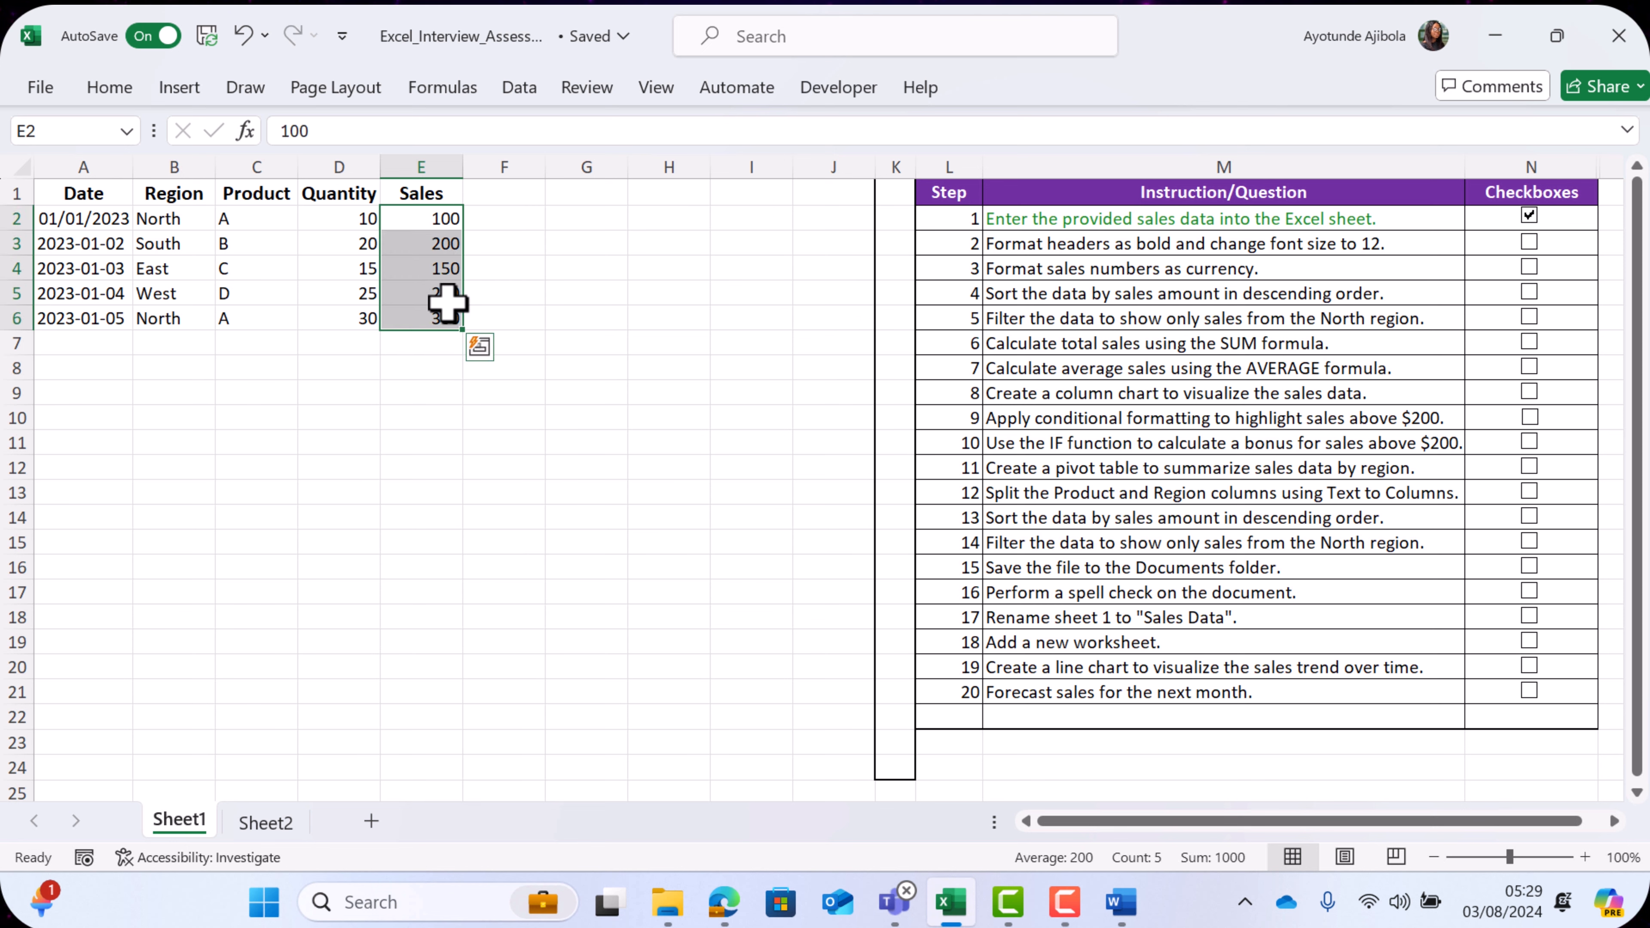
click(116, 90)
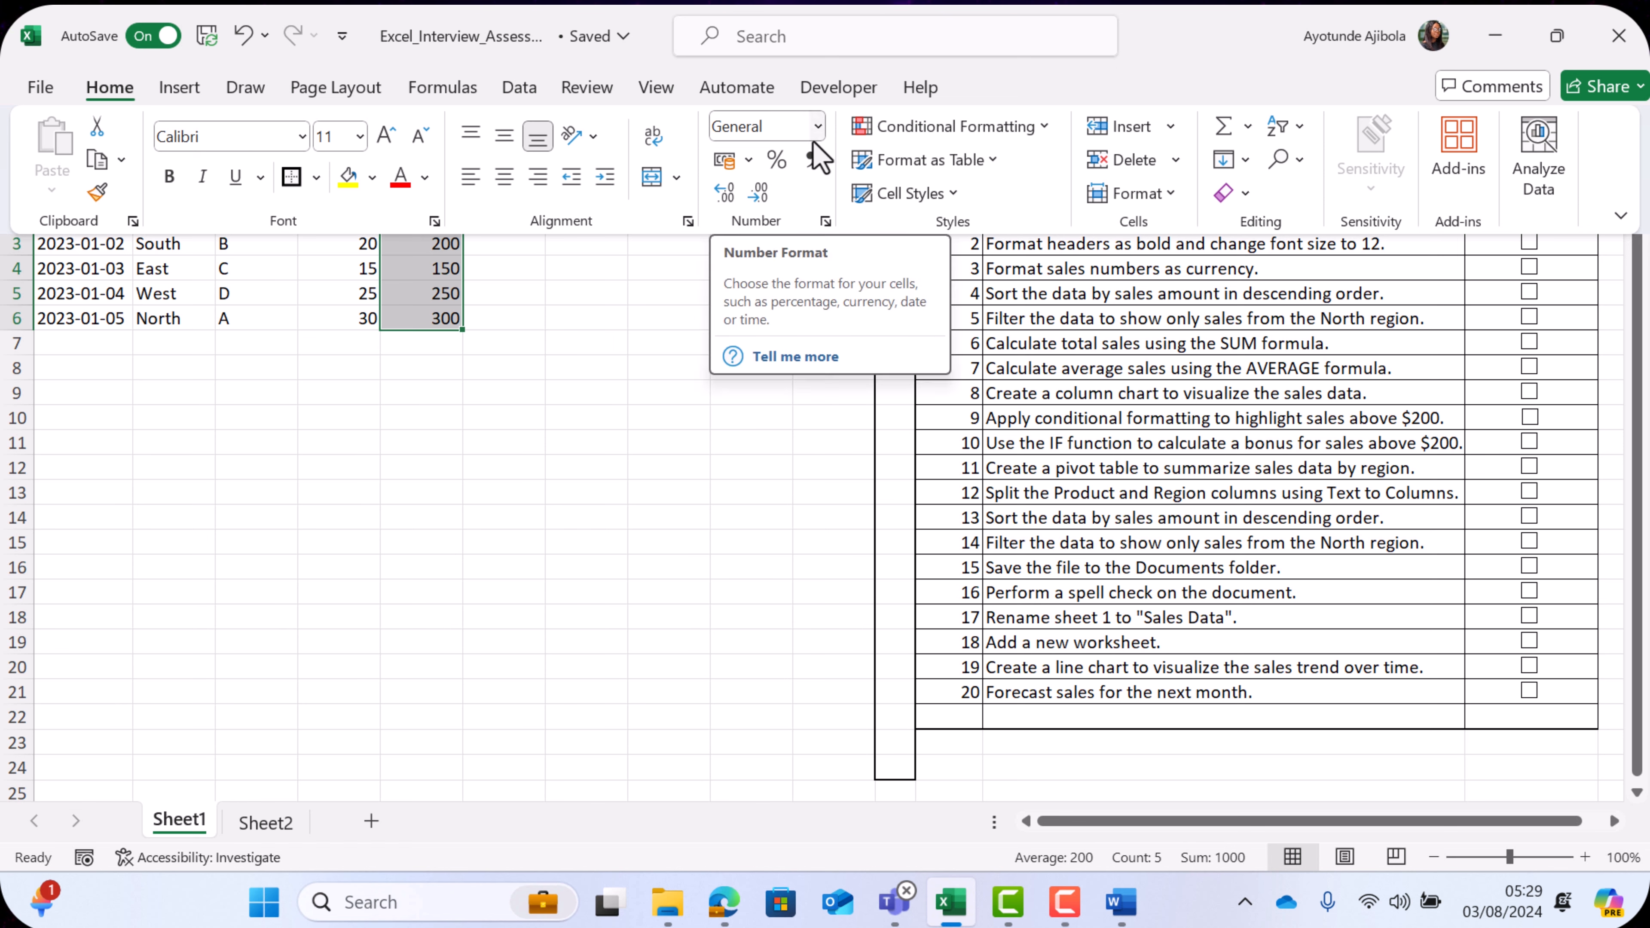
click(818, 127)
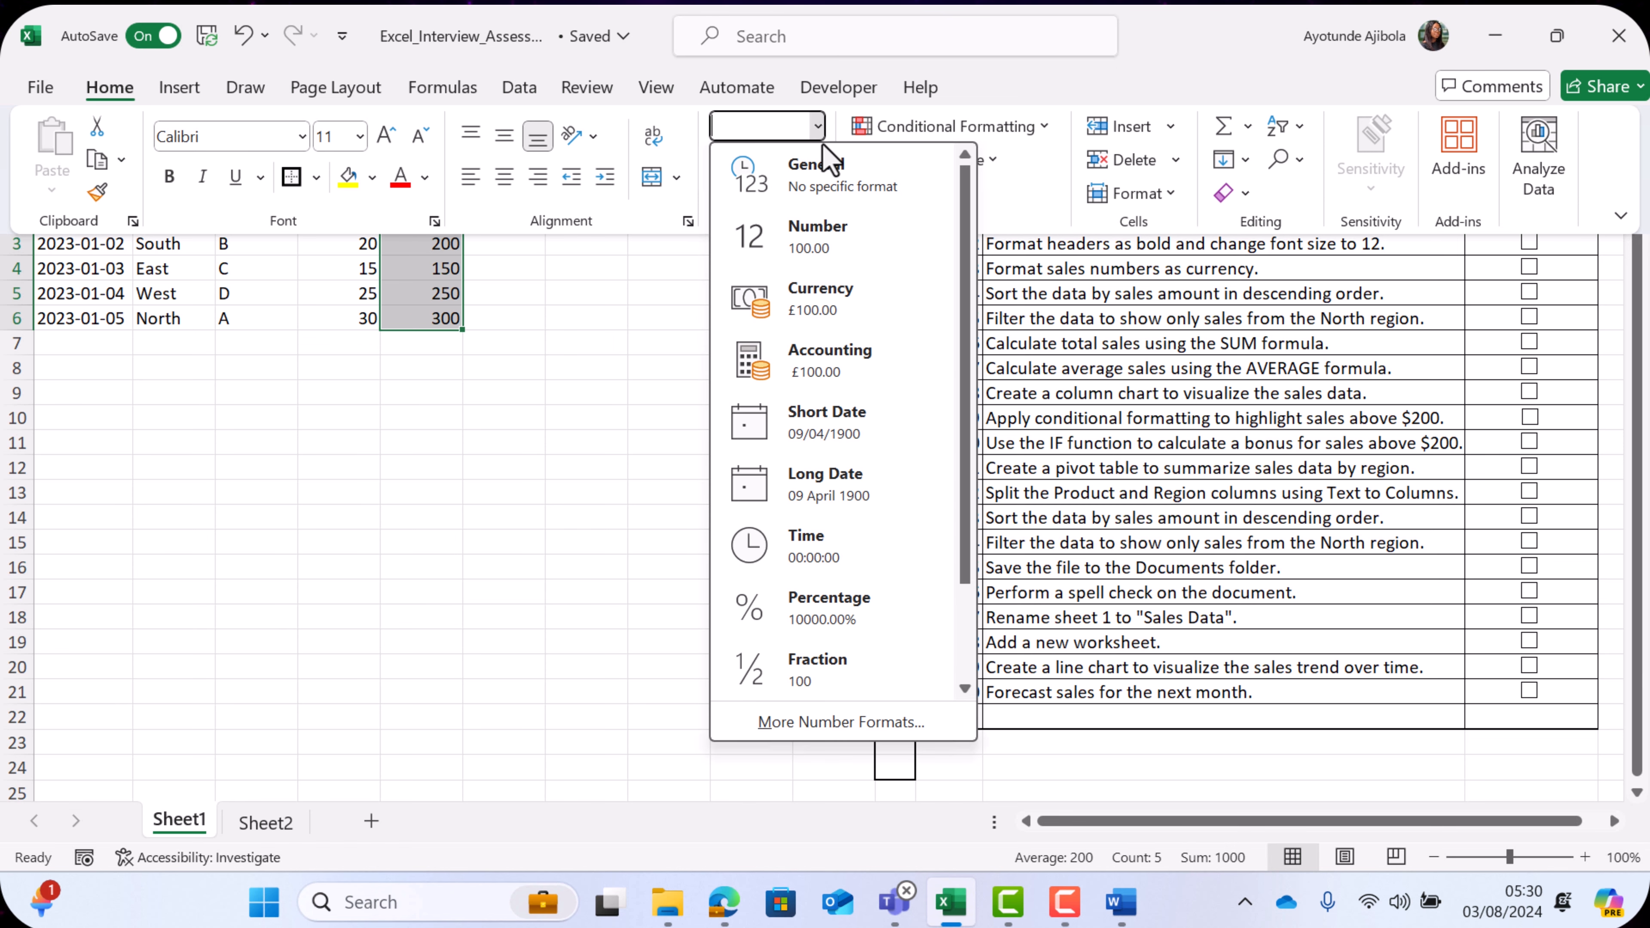
click(820, 300)
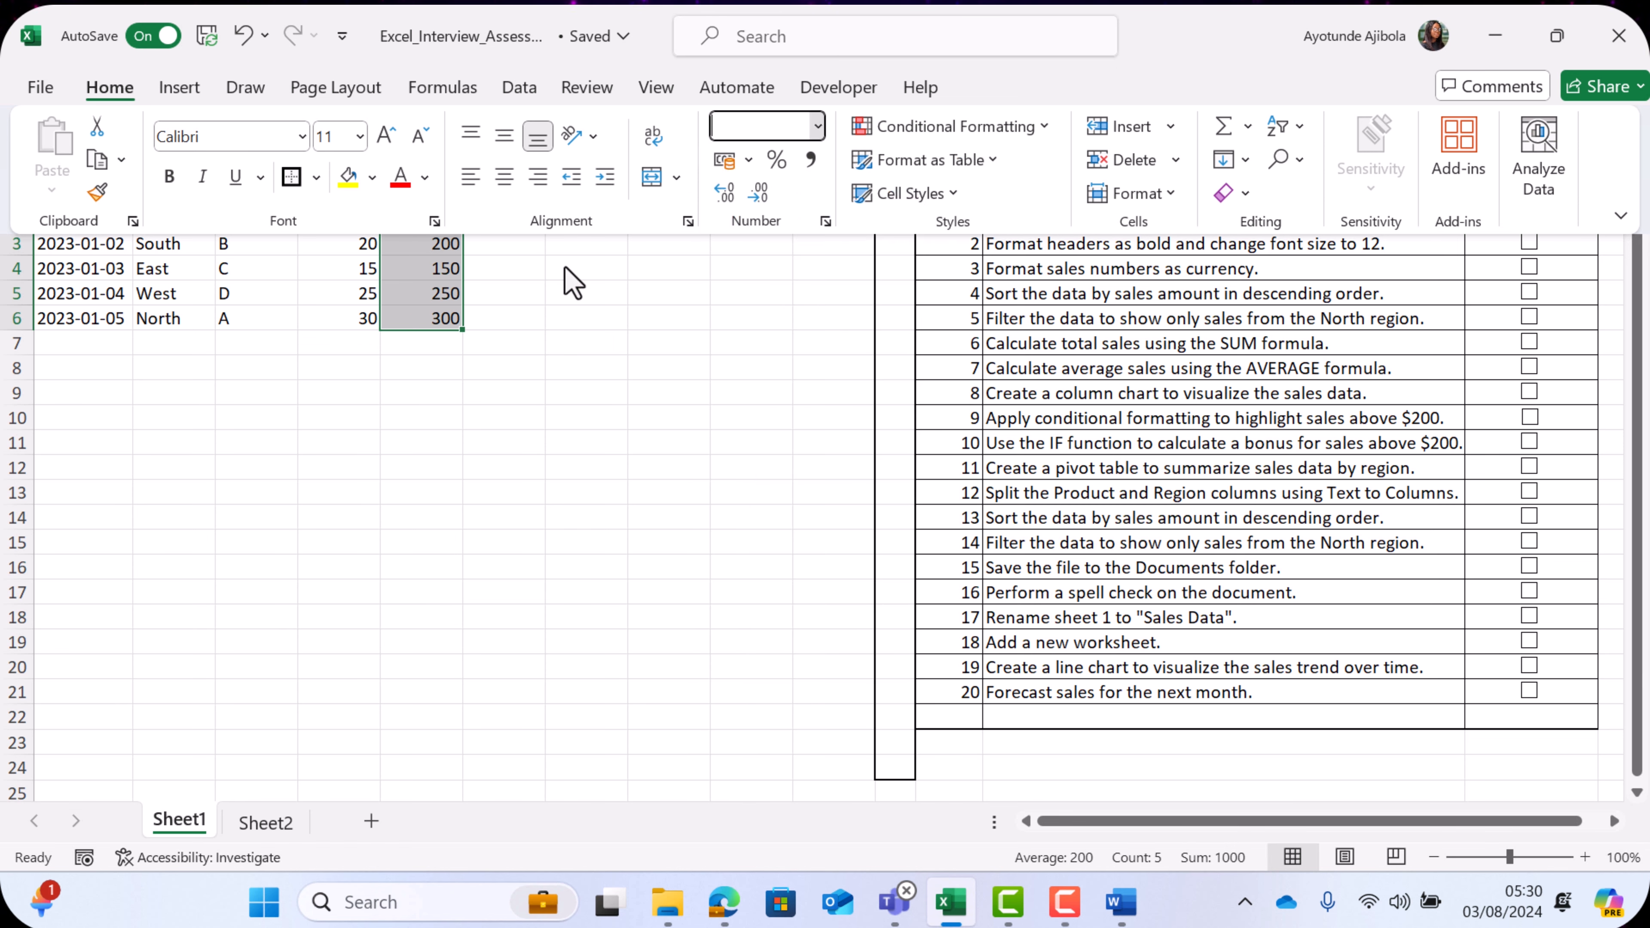
click(586, 343)
click(425, 170)
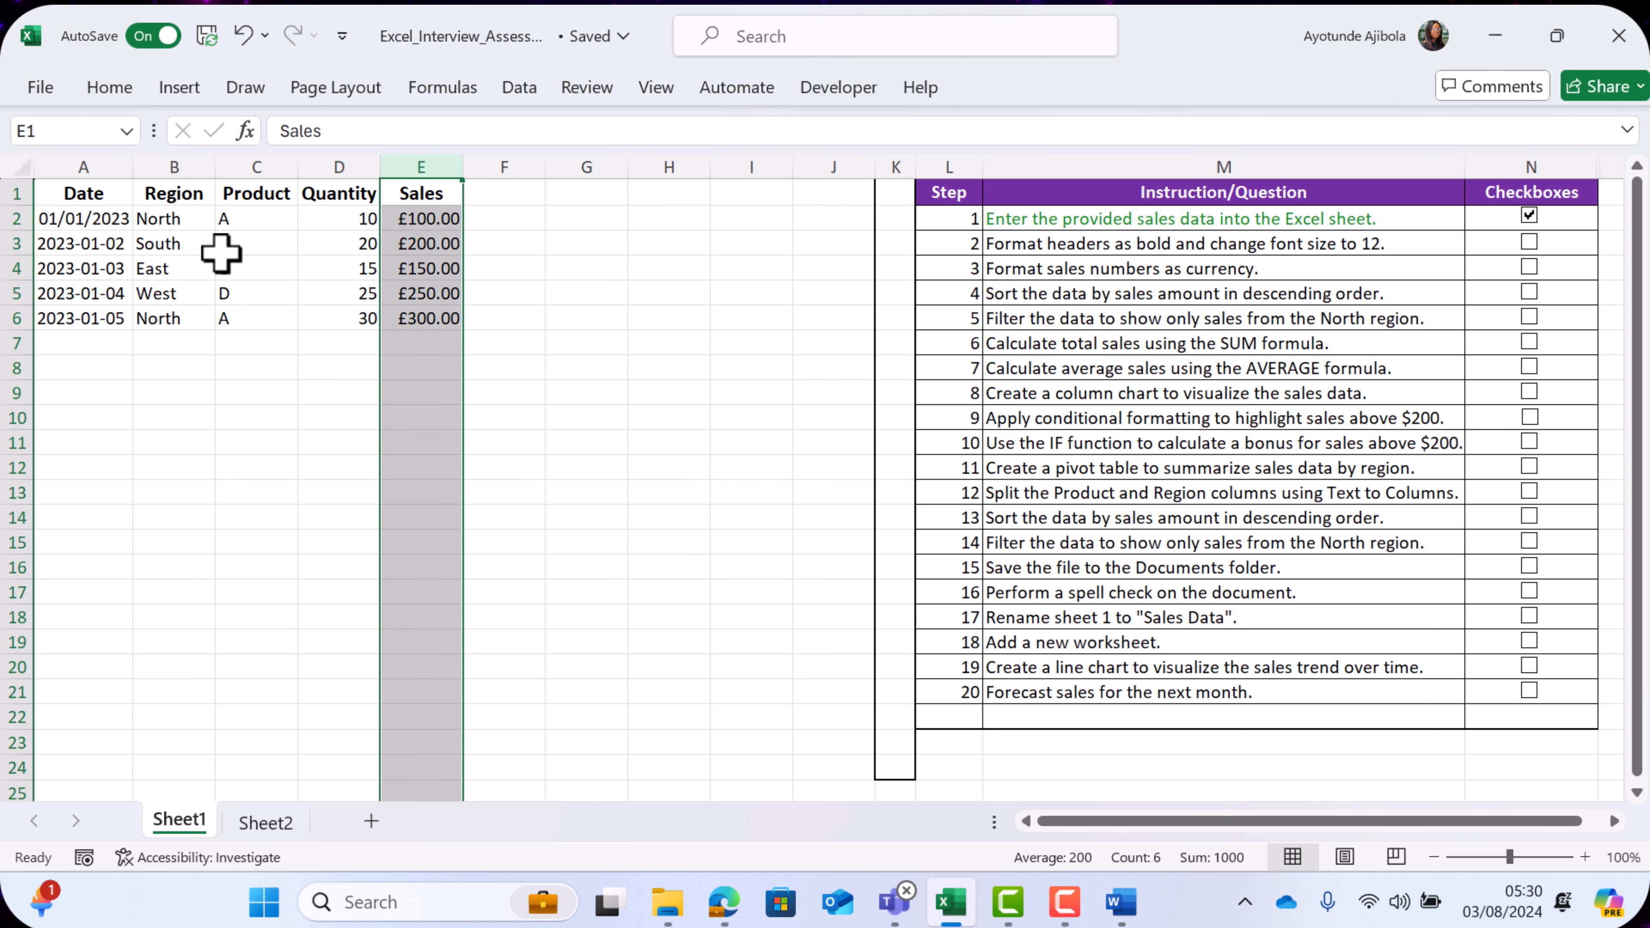
click(645, 434)
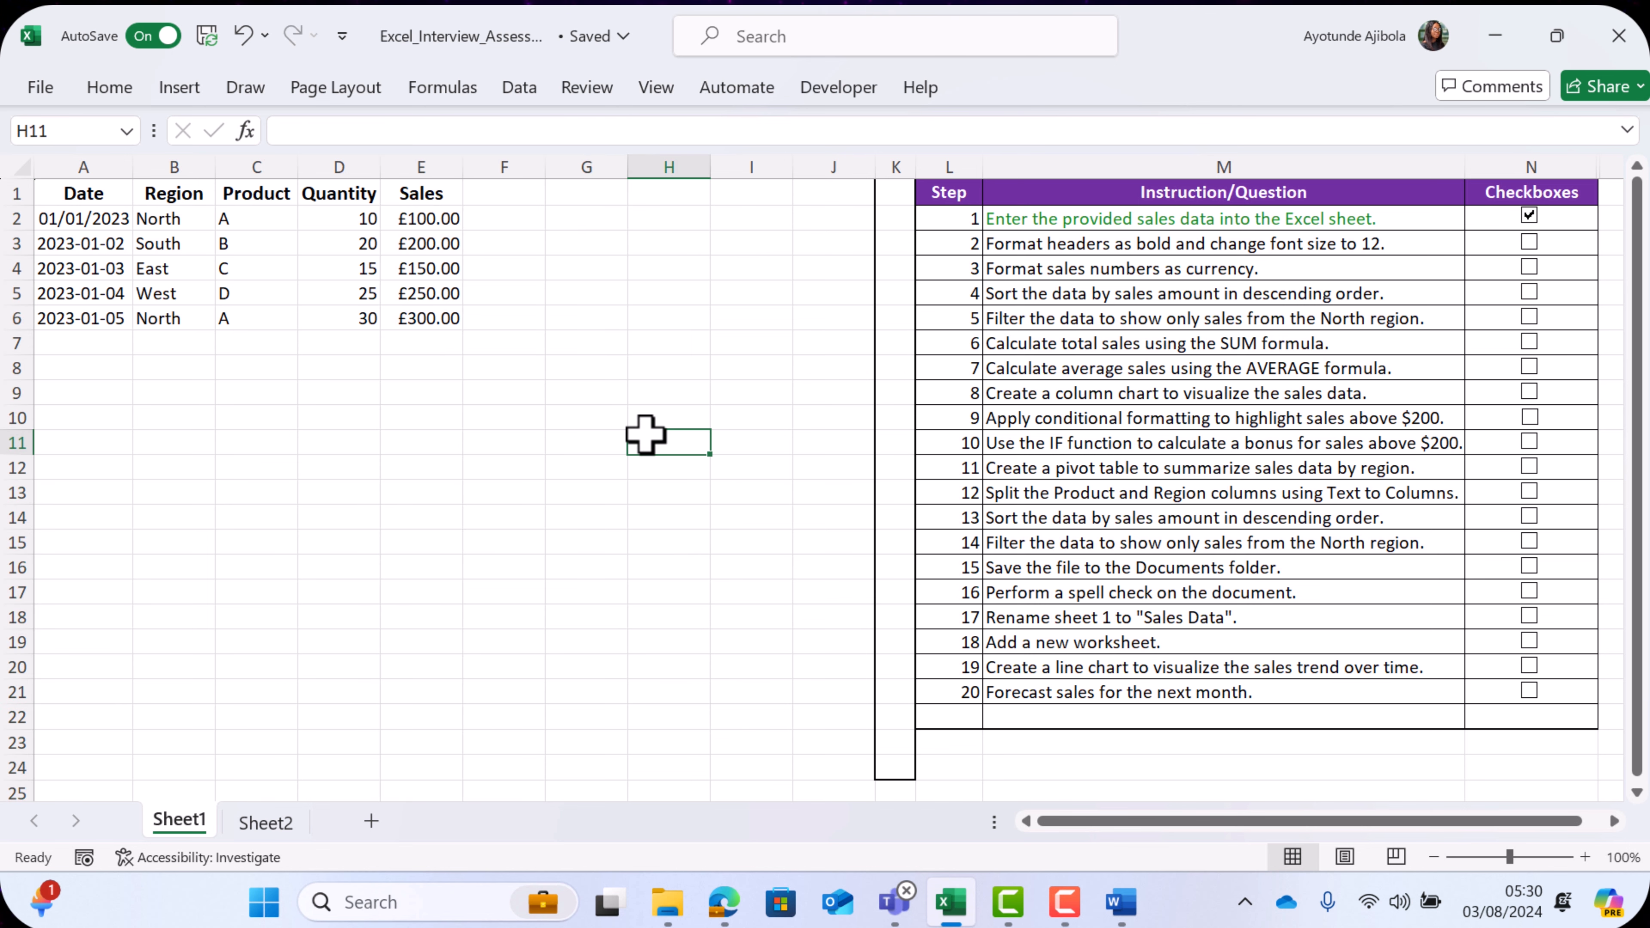
click(1529, 245)
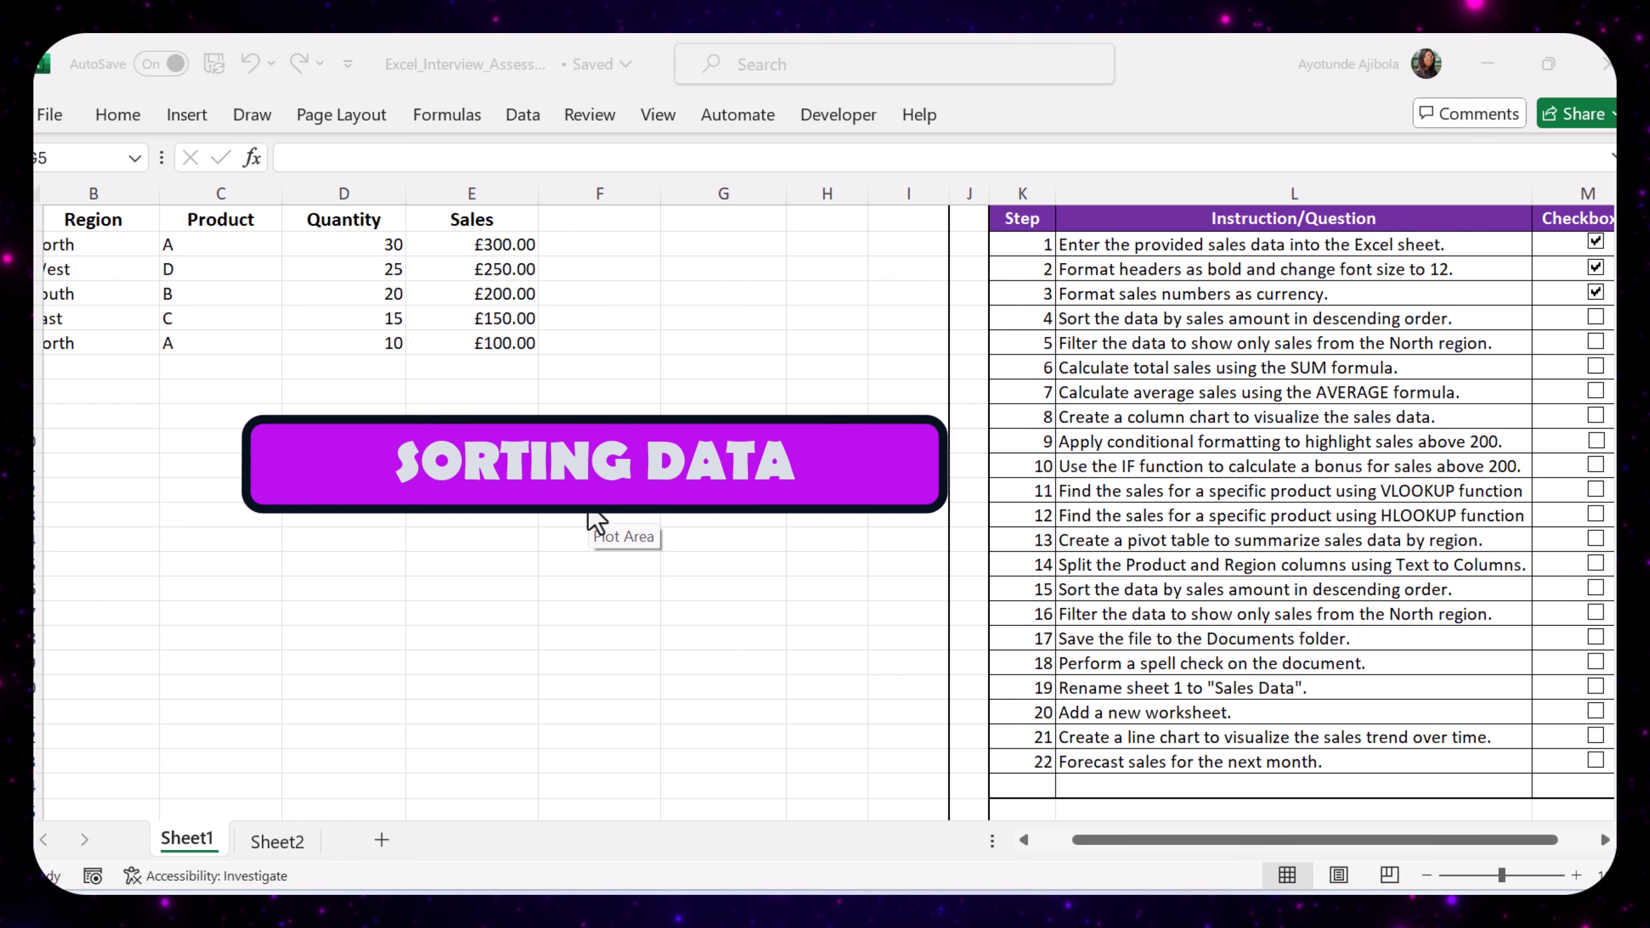
- Sort the sales table A1:E6 by the Sales column's cell values from largest to smallest
click(1149, 318)
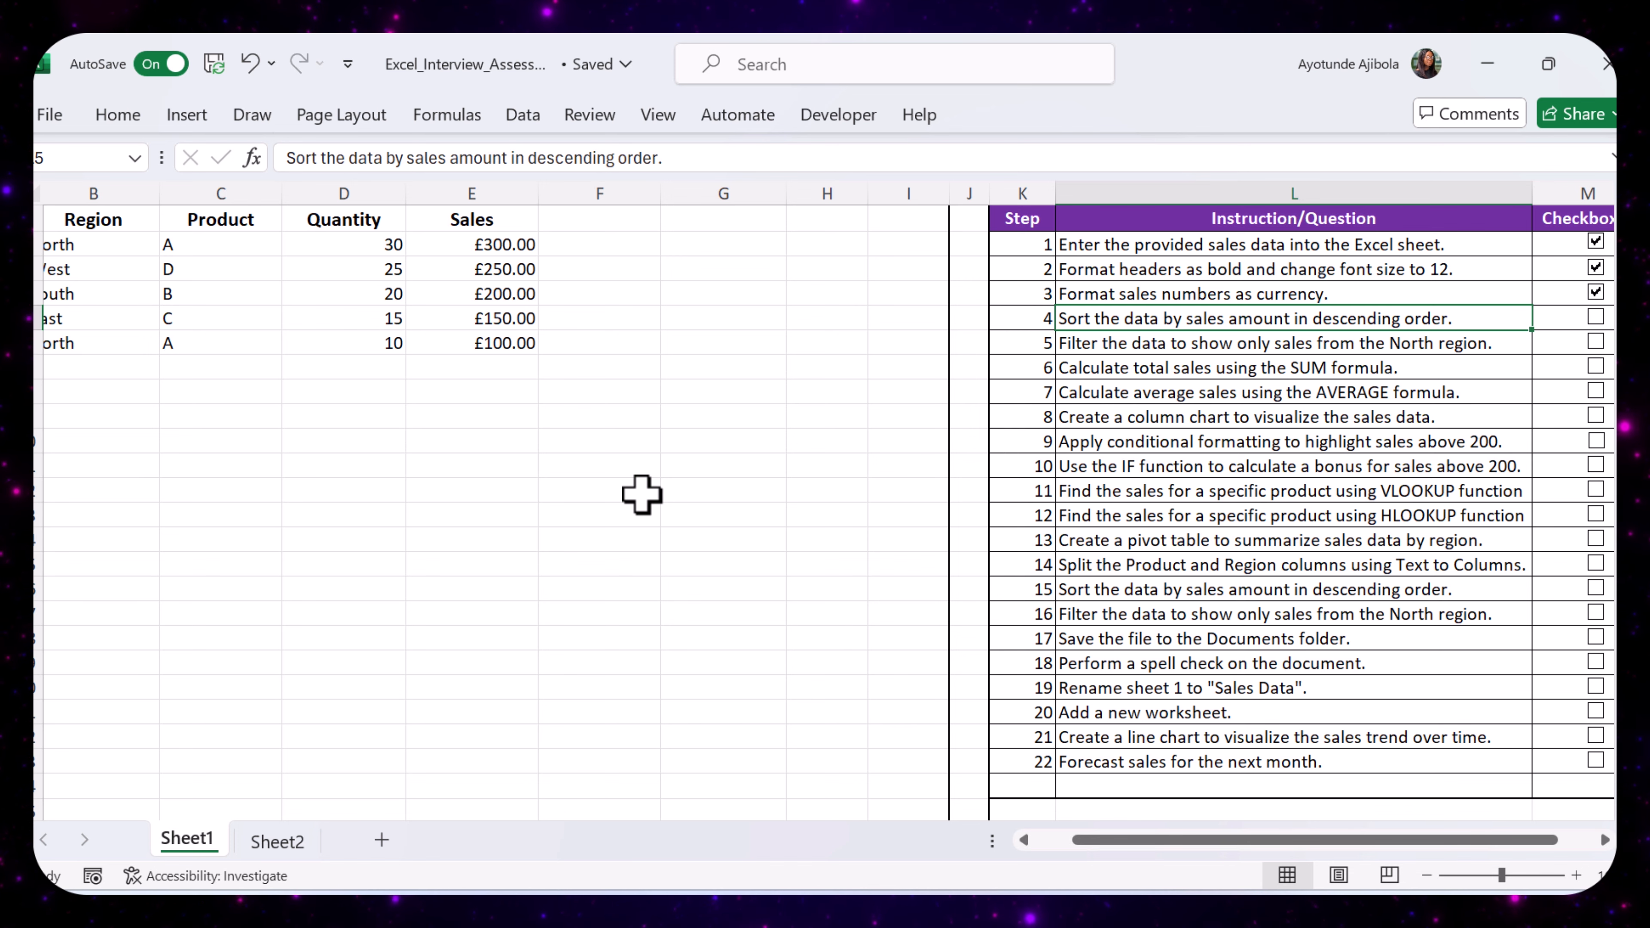
click(714, 564)
drag(1250, 842, 1073, 829)
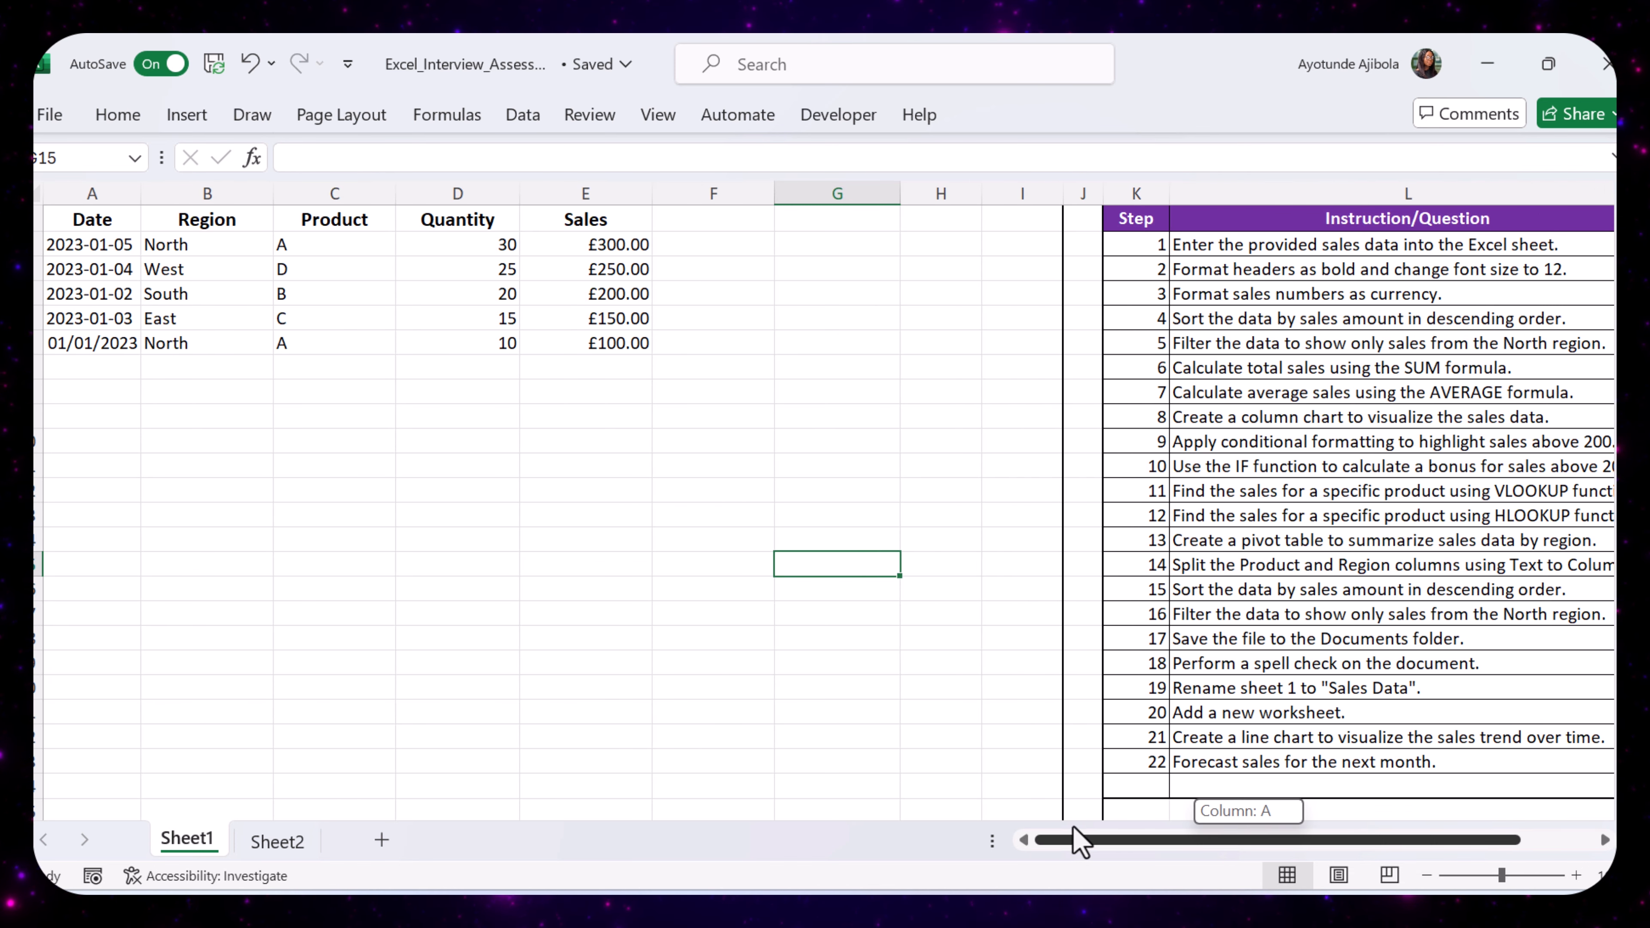
click(101, 218)
drag(102, 214, 554, 336)
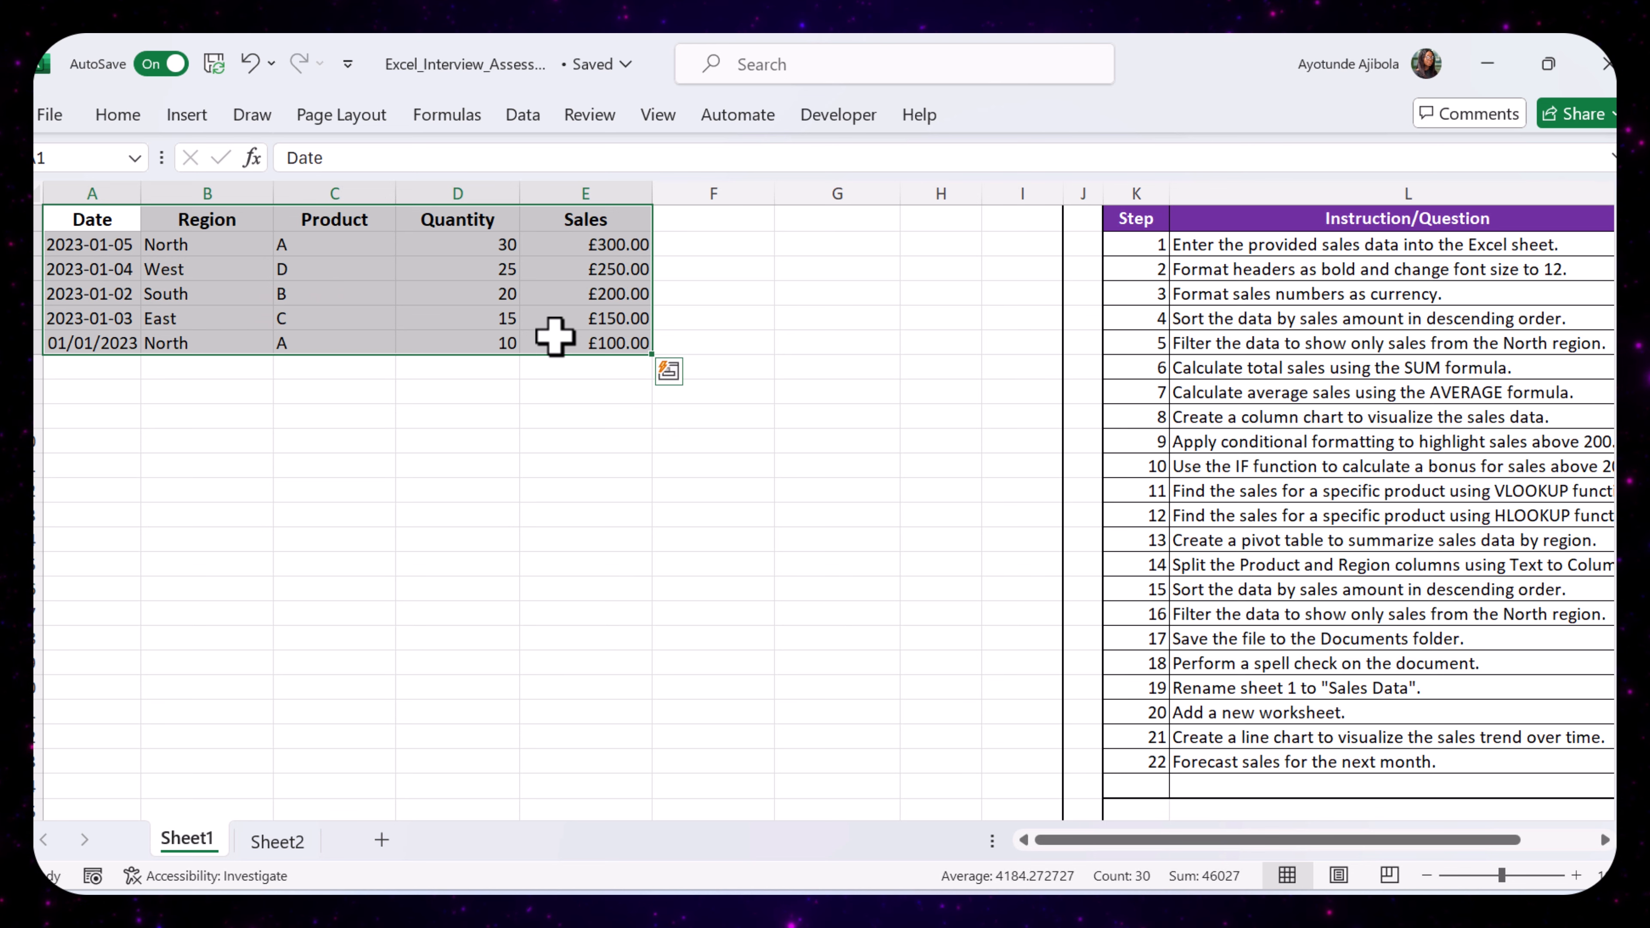
click(510, 120)
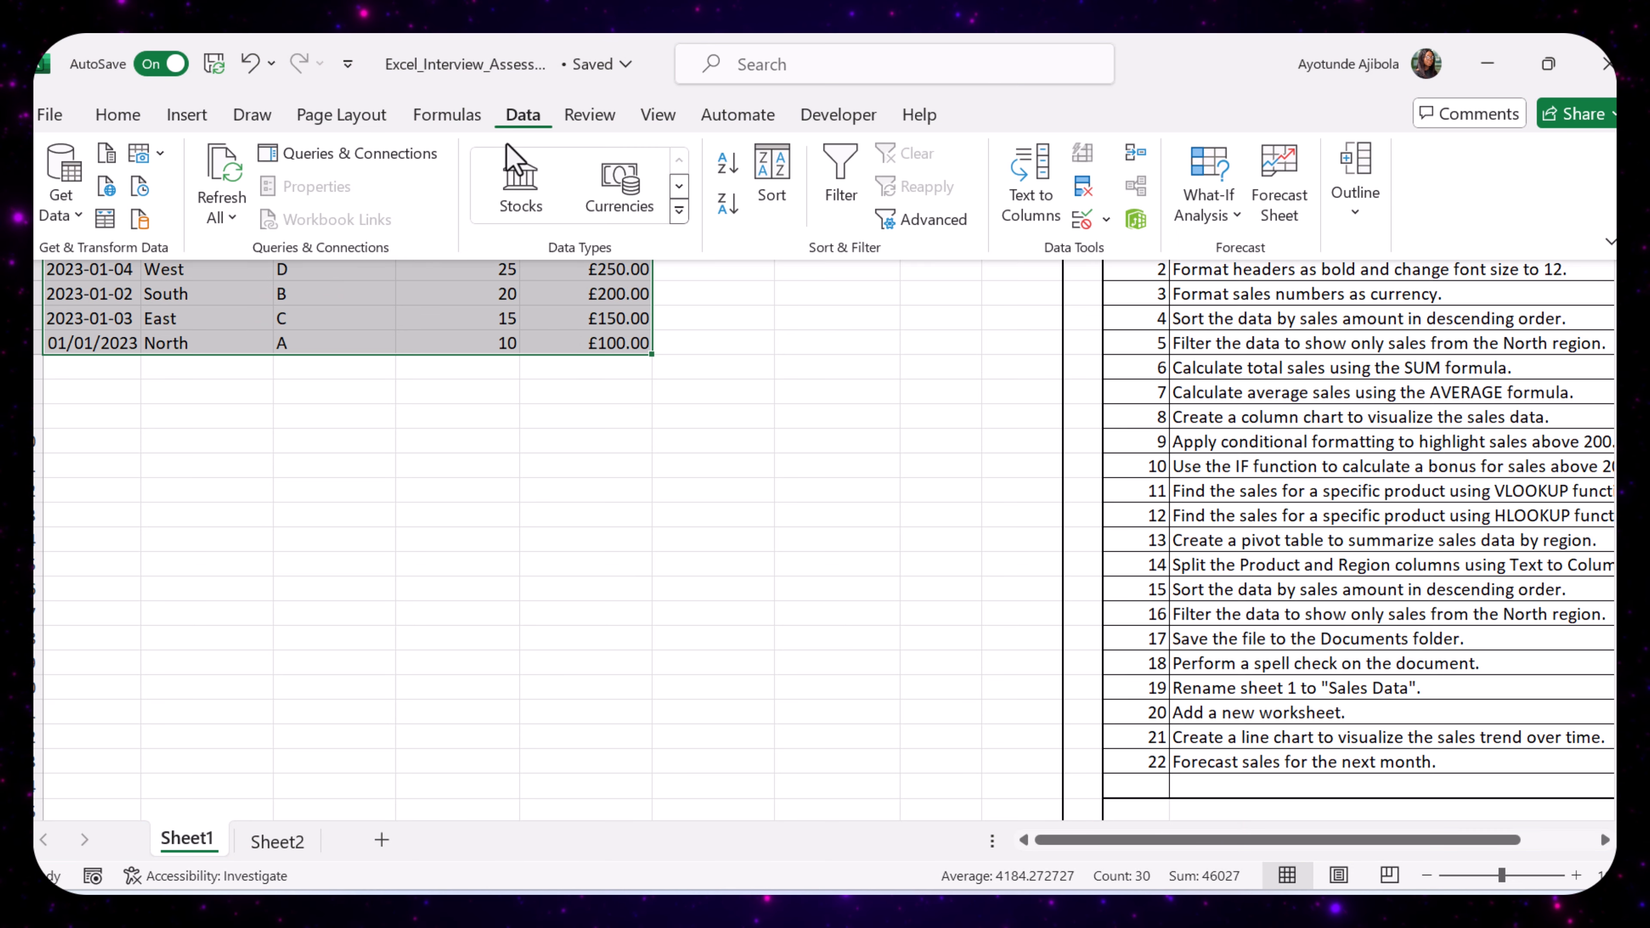
click(778, 167)
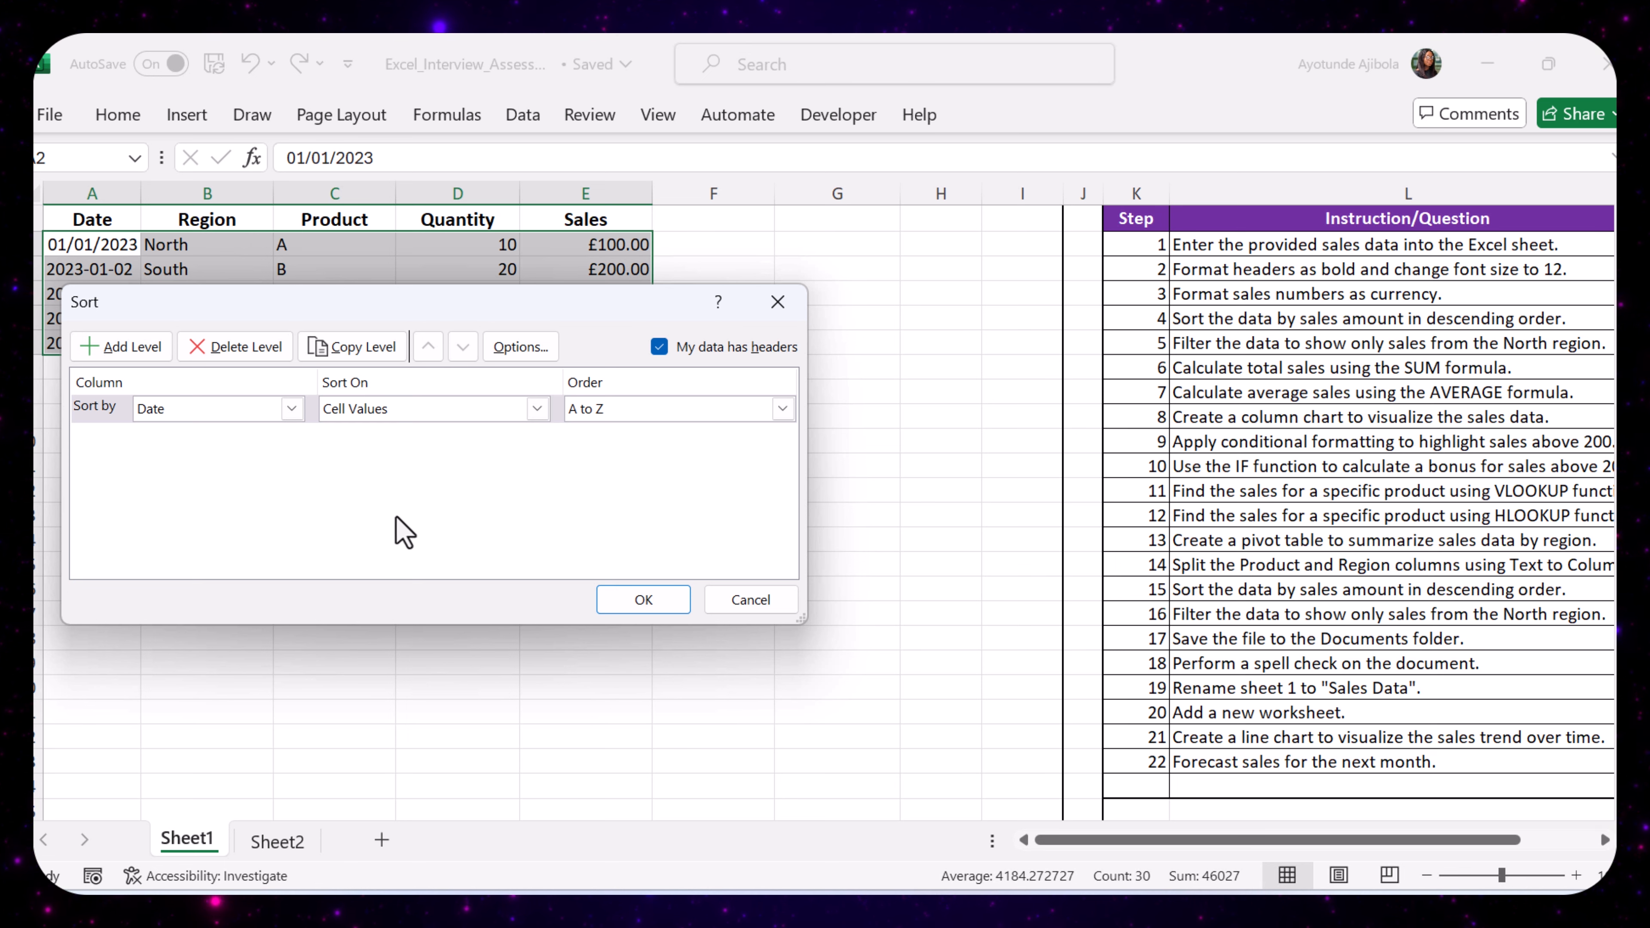
click(292, 408)
click(242, 503)
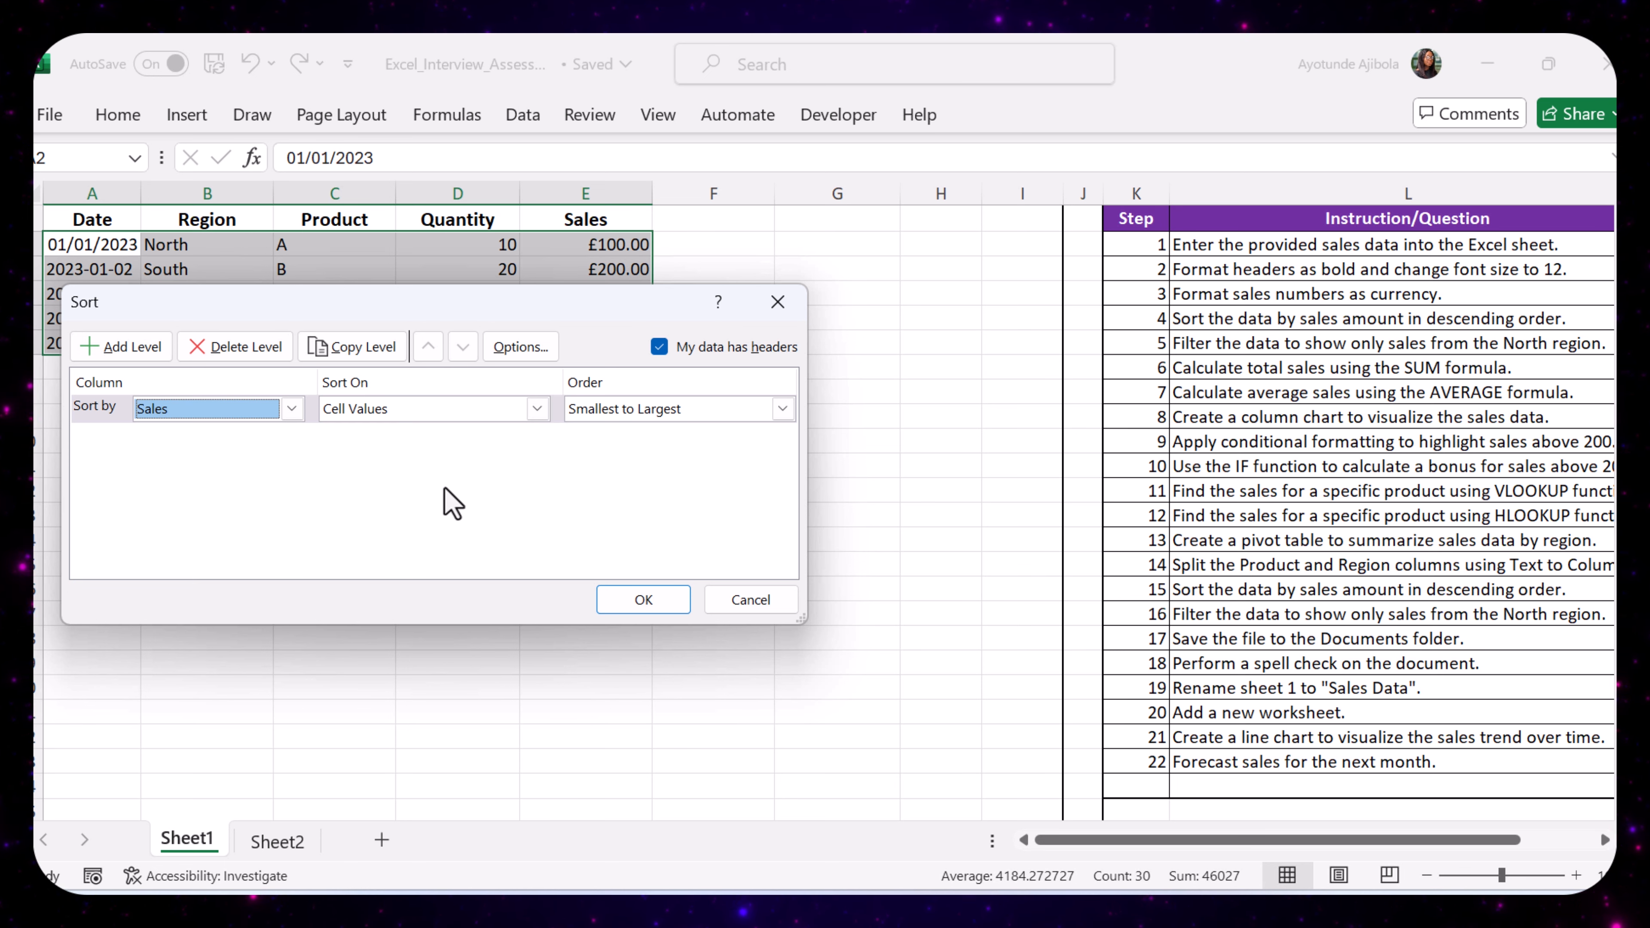
click(782, 410)
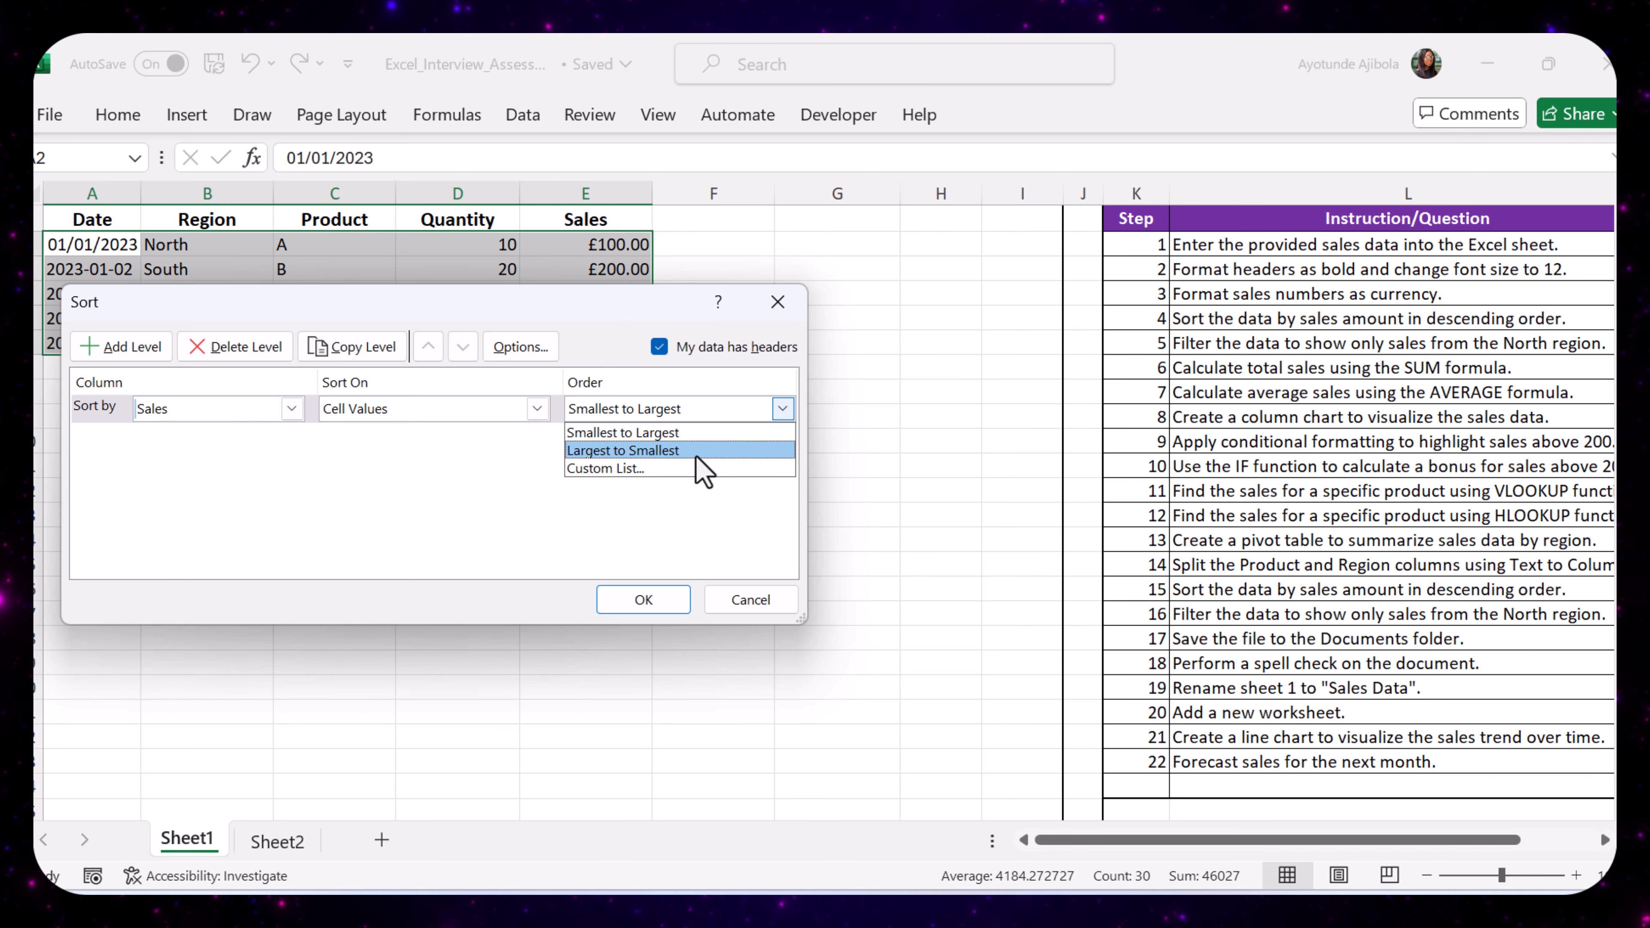
click(696, 453)
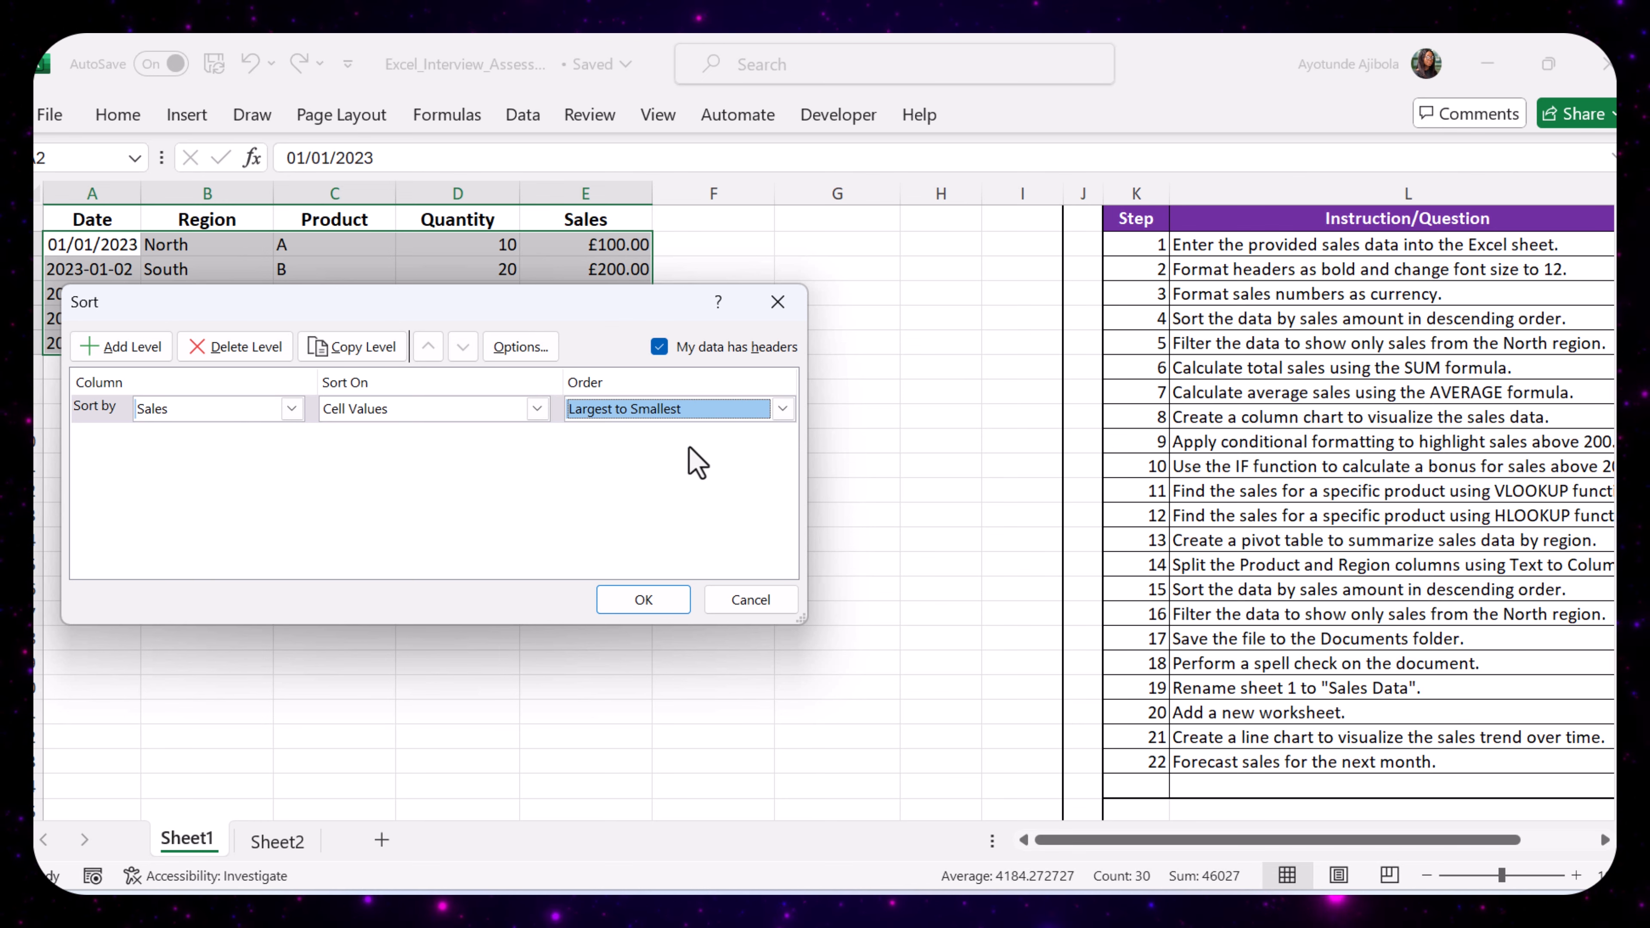
click(644, 599)
- Review the sorted amounts in the Sales column and tick off checklist step 4 for the descending sort
click(713, 245)
drag(575, 246, 599, 349)
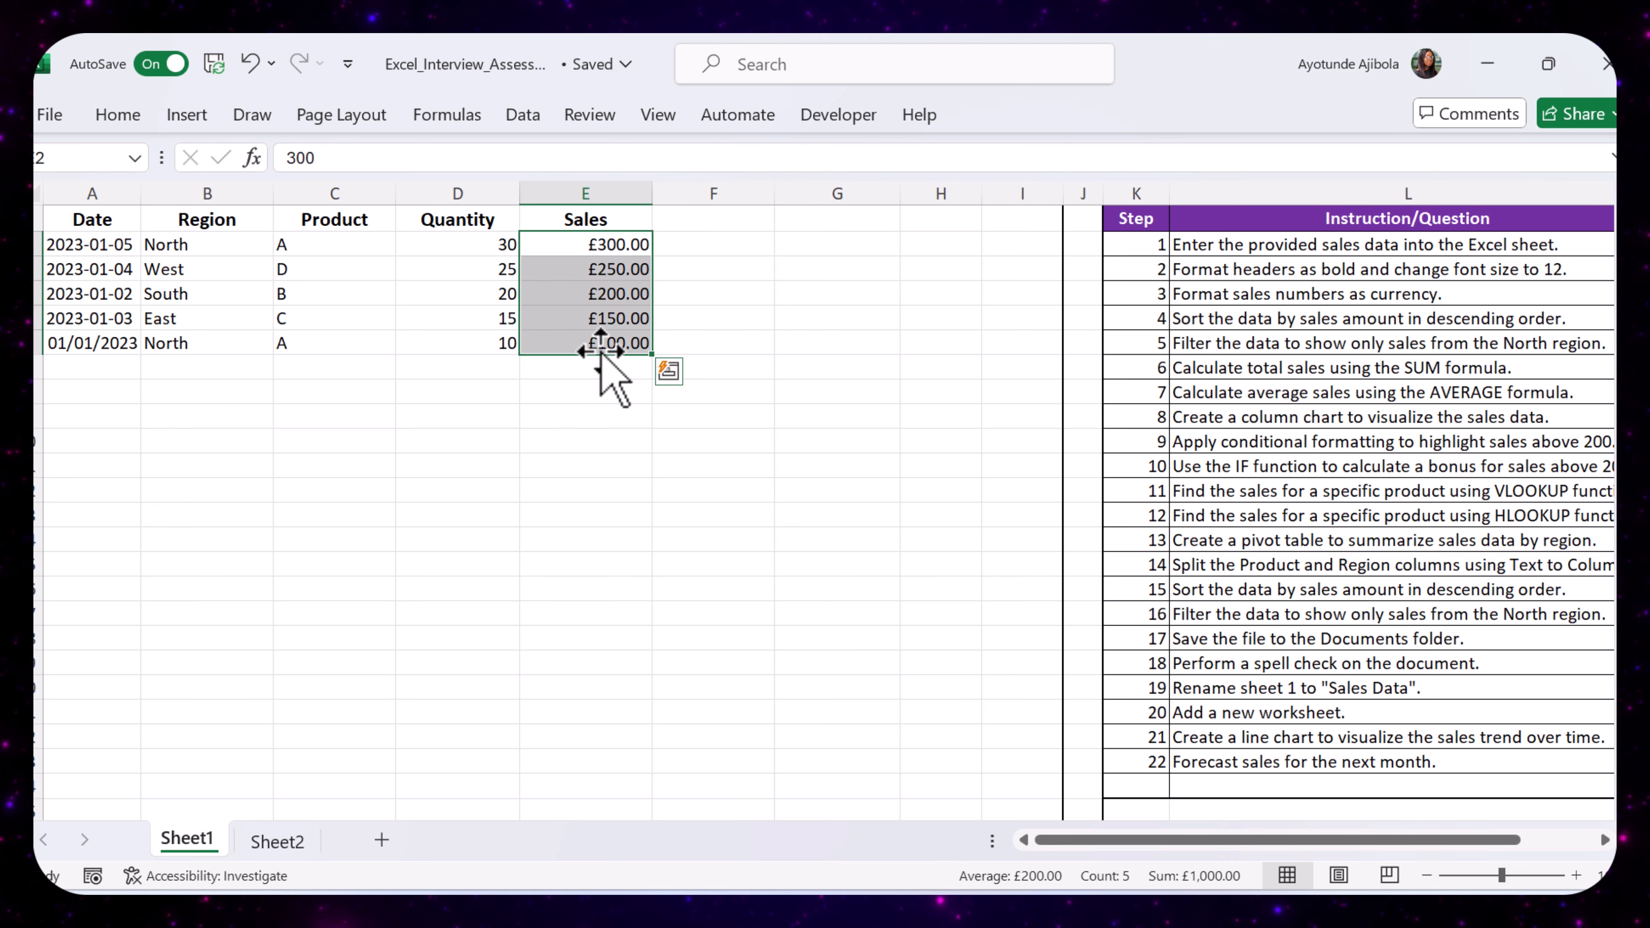
click(689, 368)
click(743, 490)
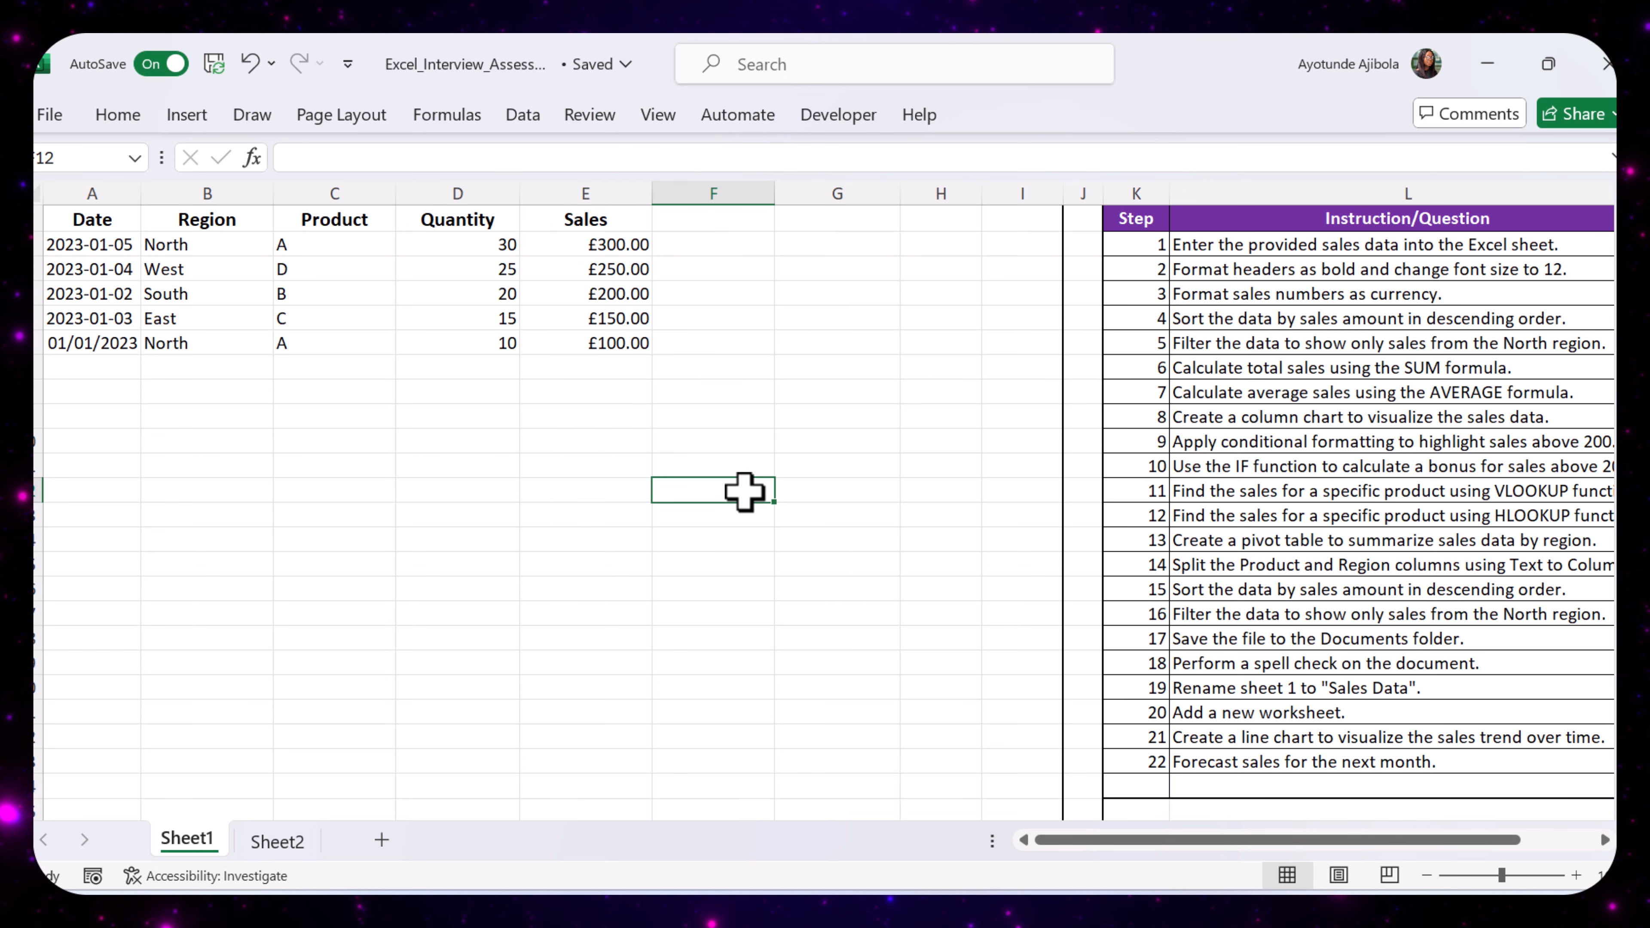
drag(1227, 840, 1319, 845)
click(1486, 318)
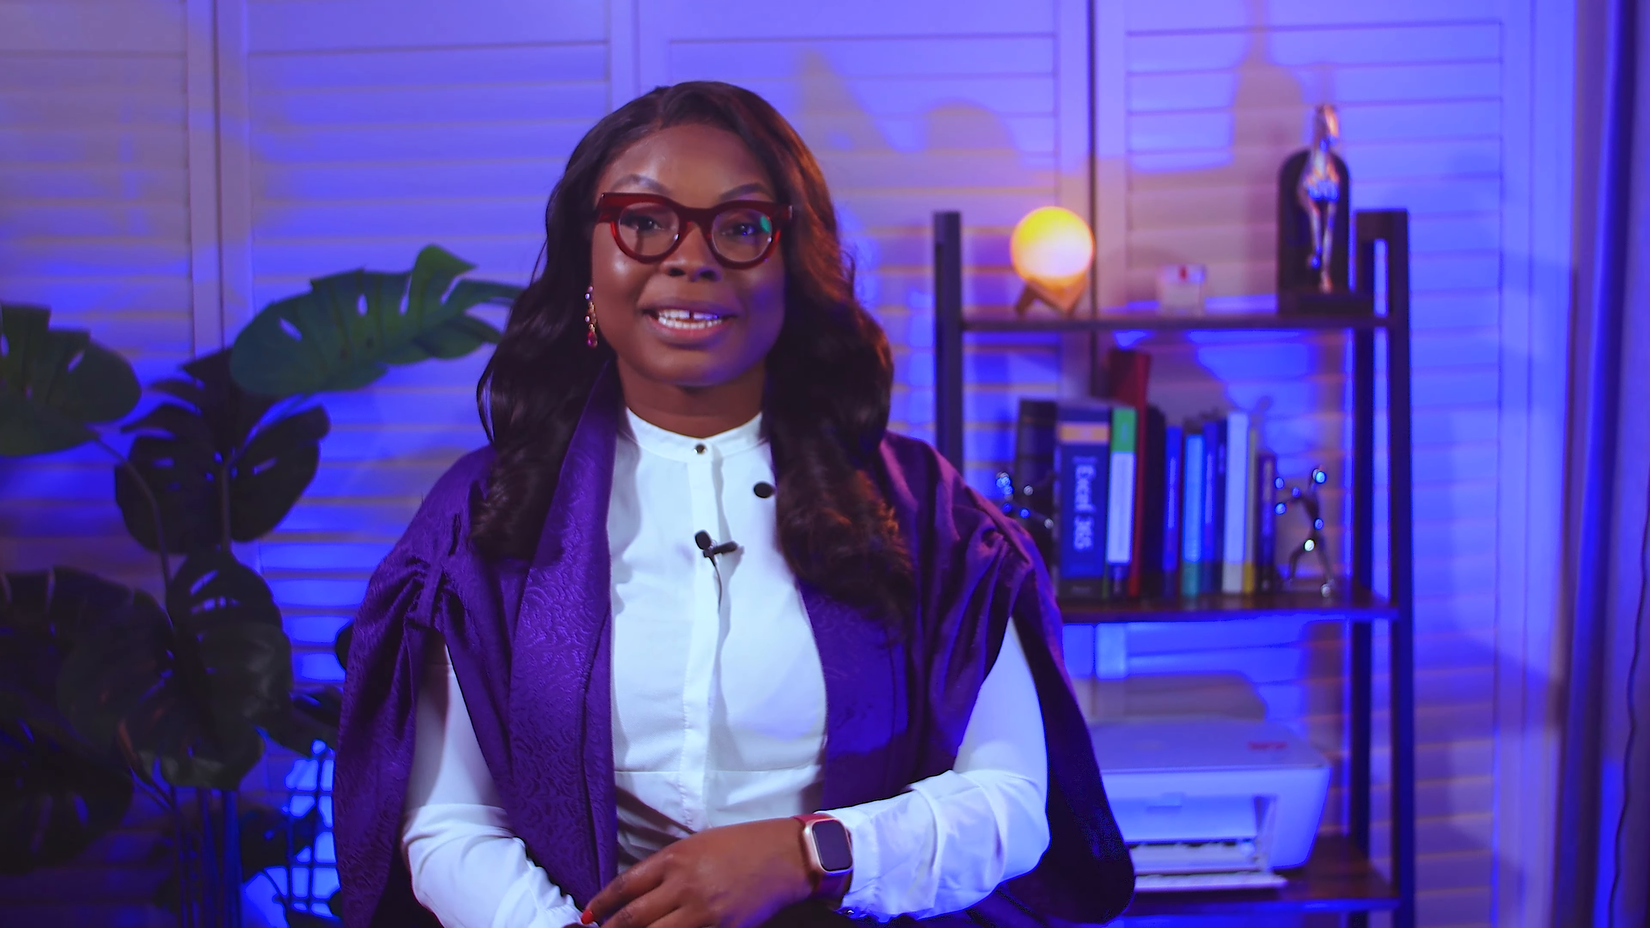
- Turn on filtering for the sales table A1:E6, as checklist step 5 requires
drag(1167, 847, 1093, 852)
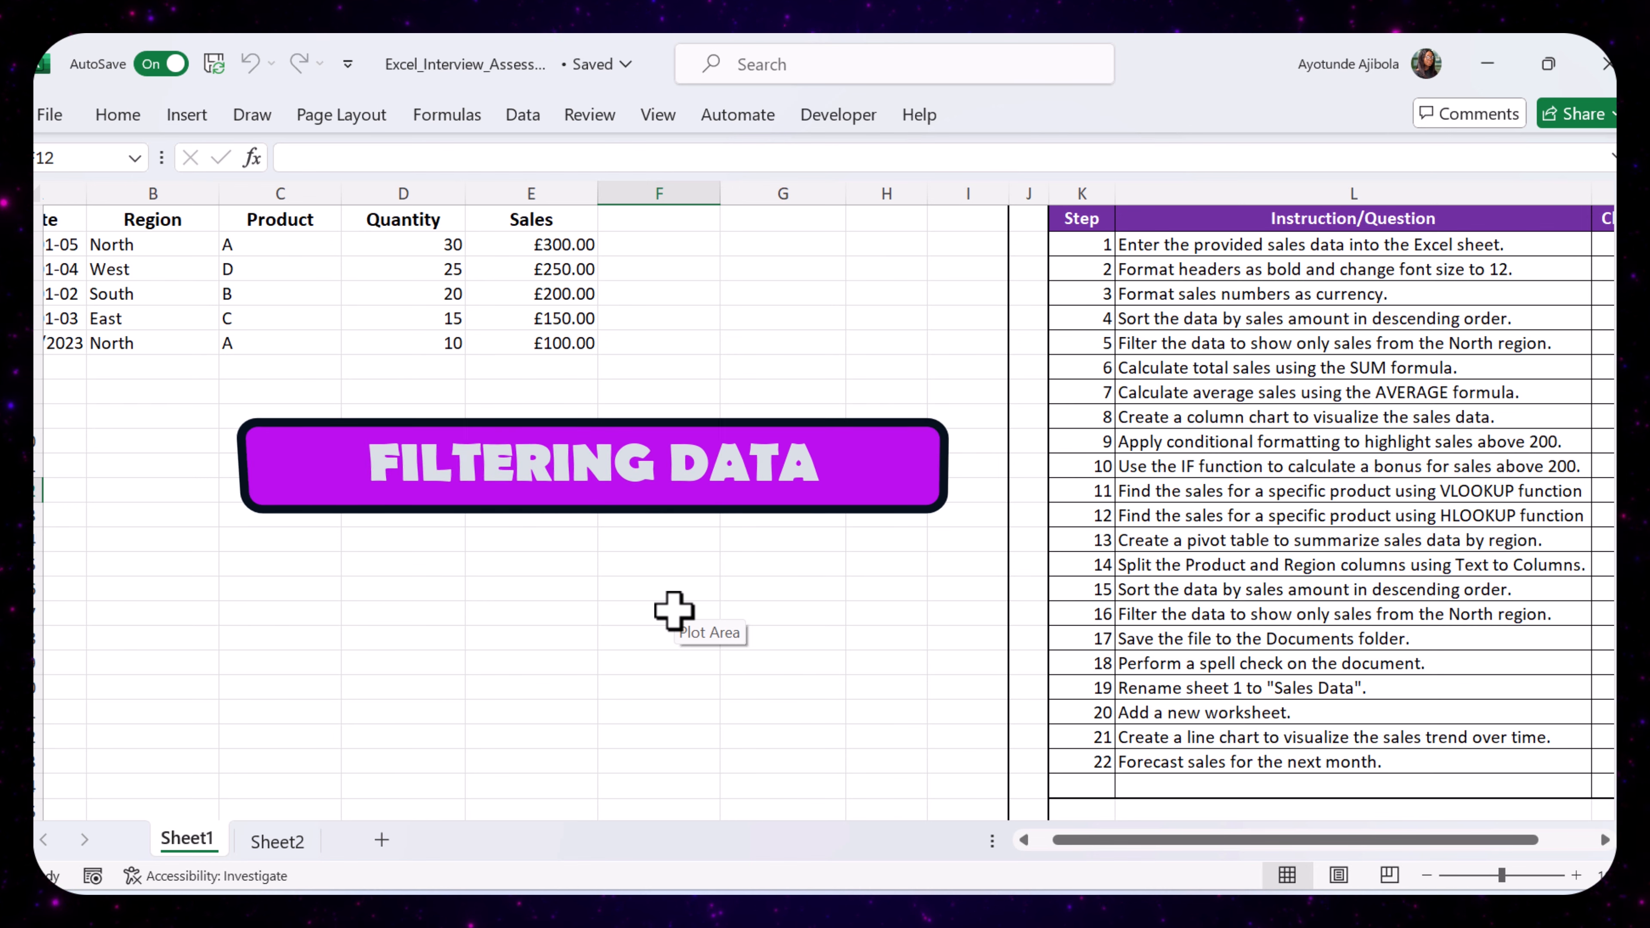
click(1163, 335)
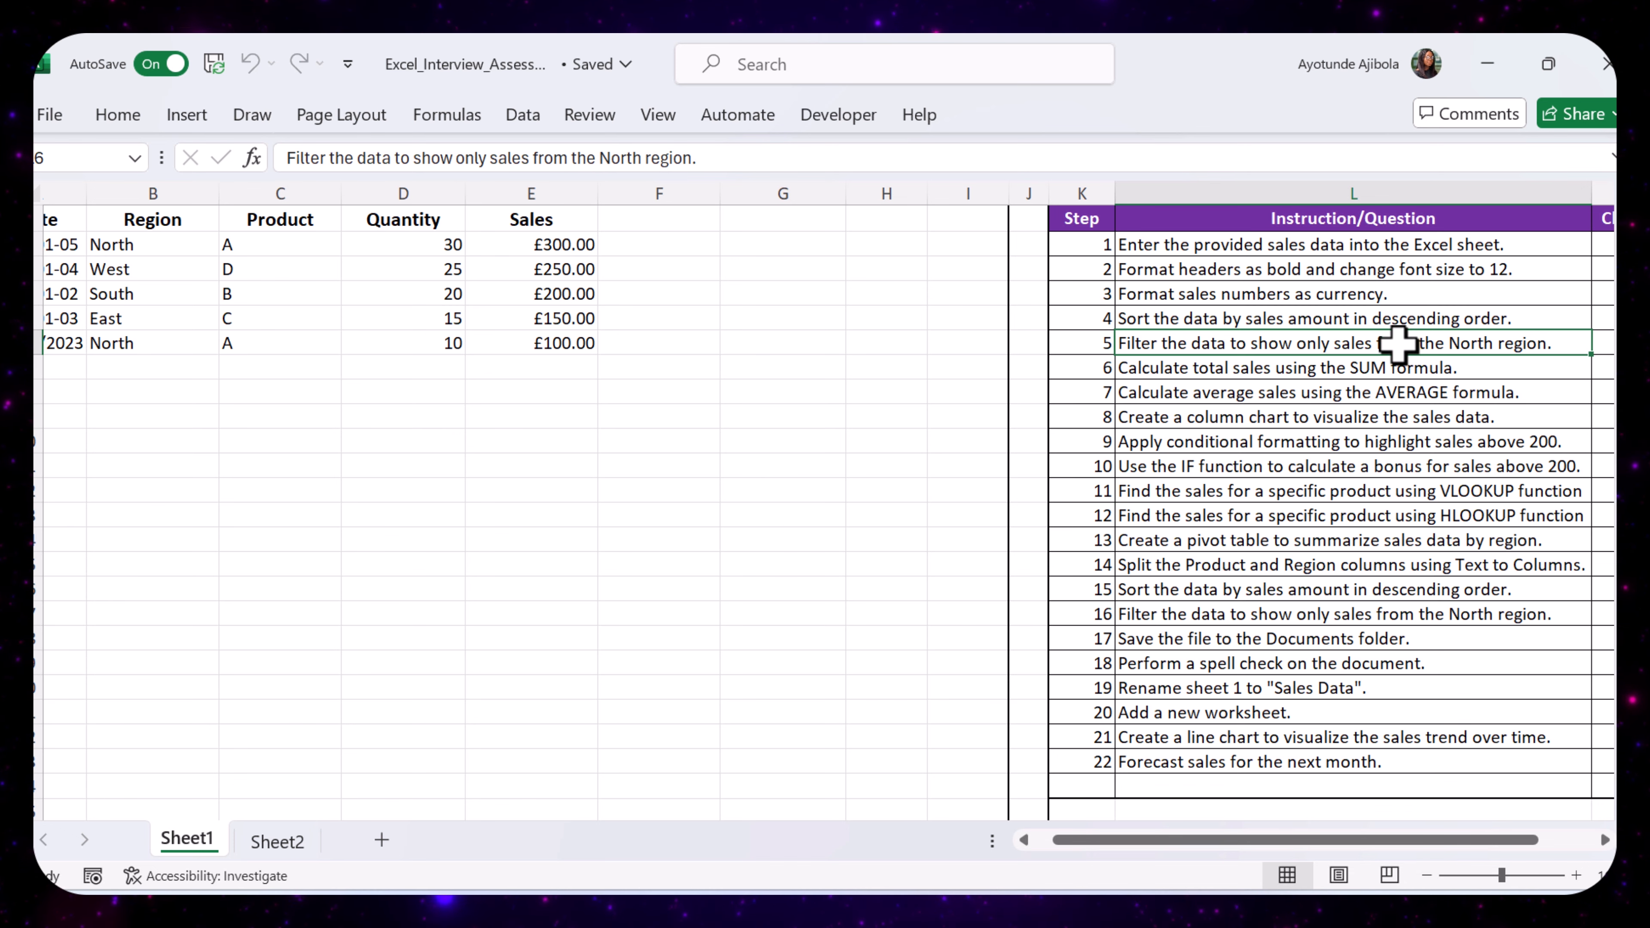
click(738, 394)
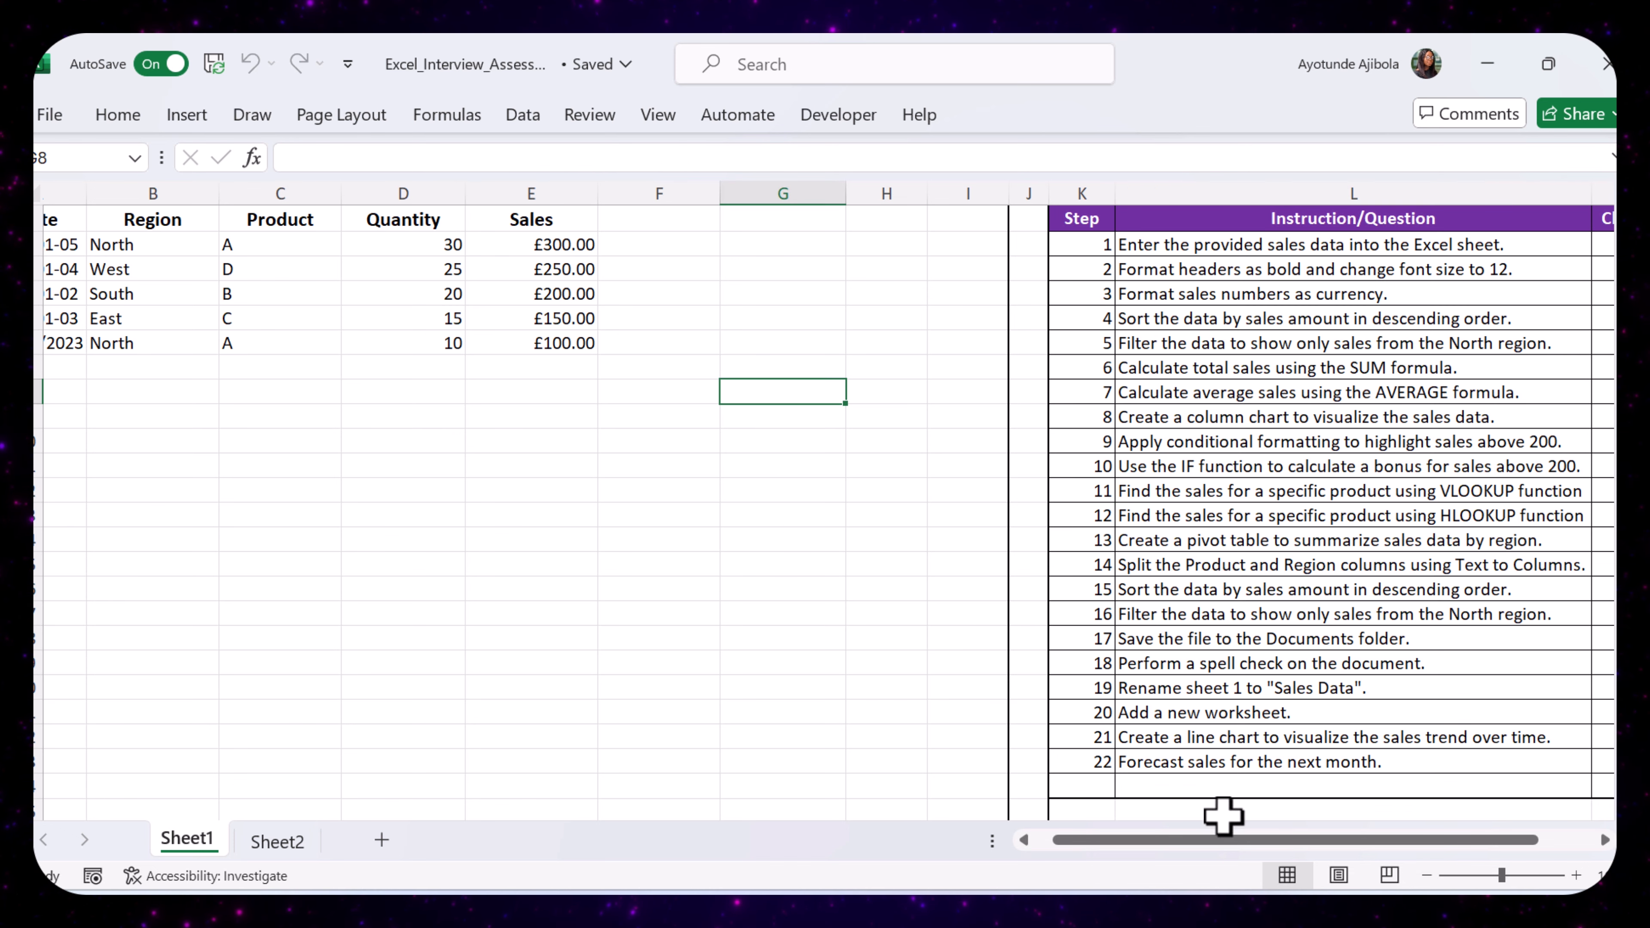
drag(1226, 840, 1068, 781)
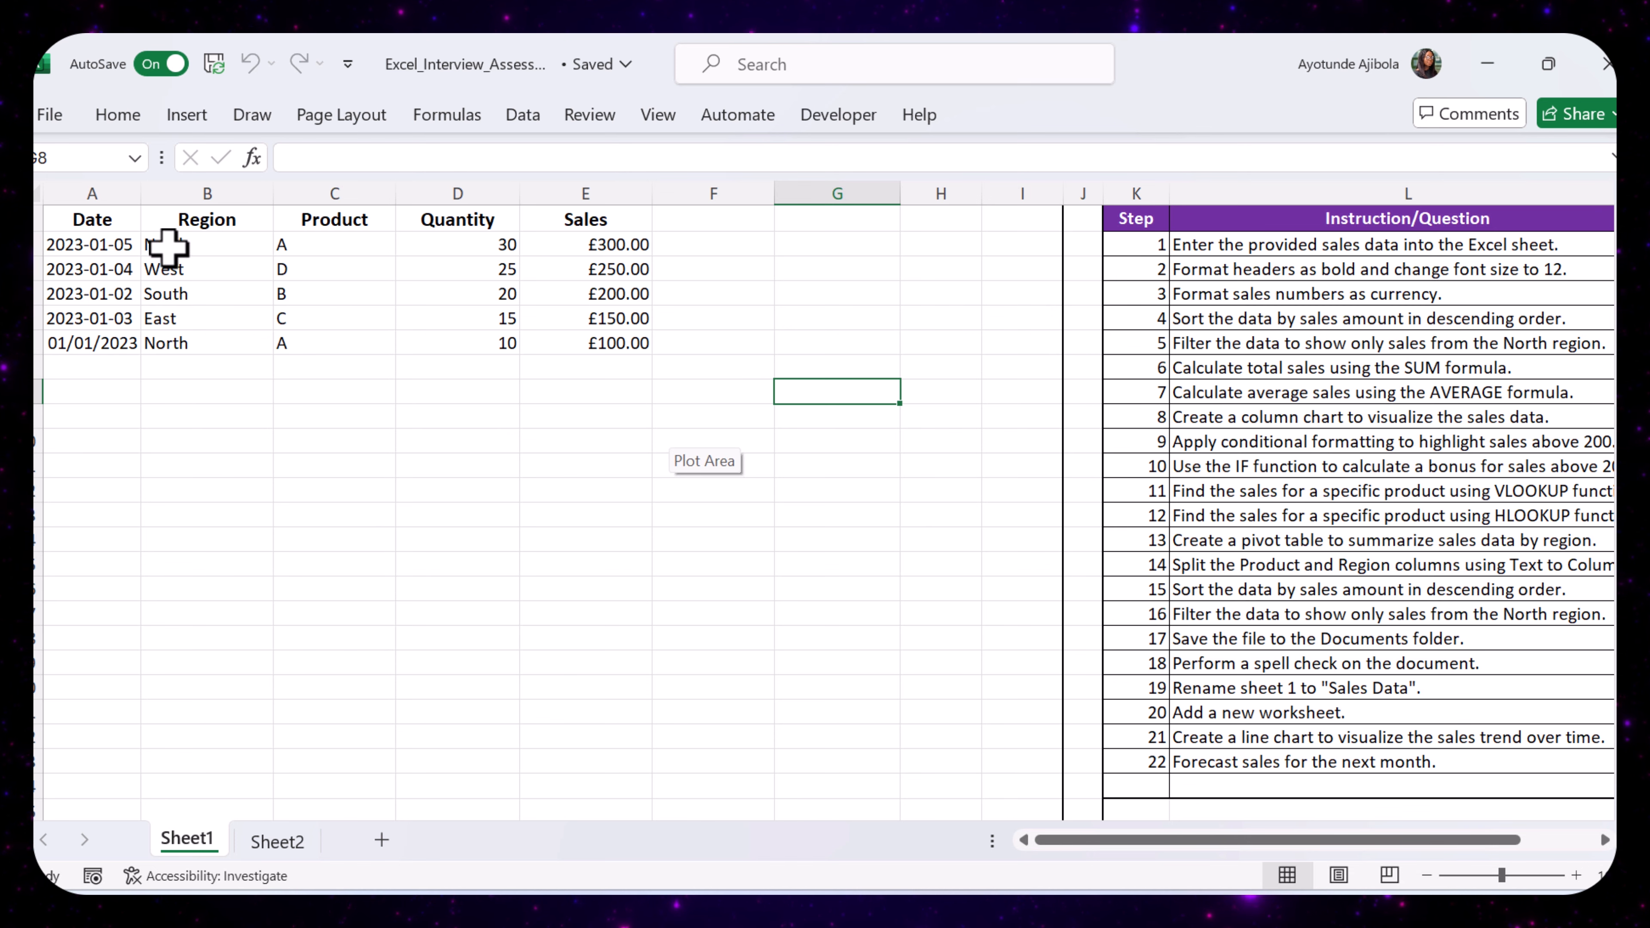
drag(107, 219, 605, 338)
click(524, 117)
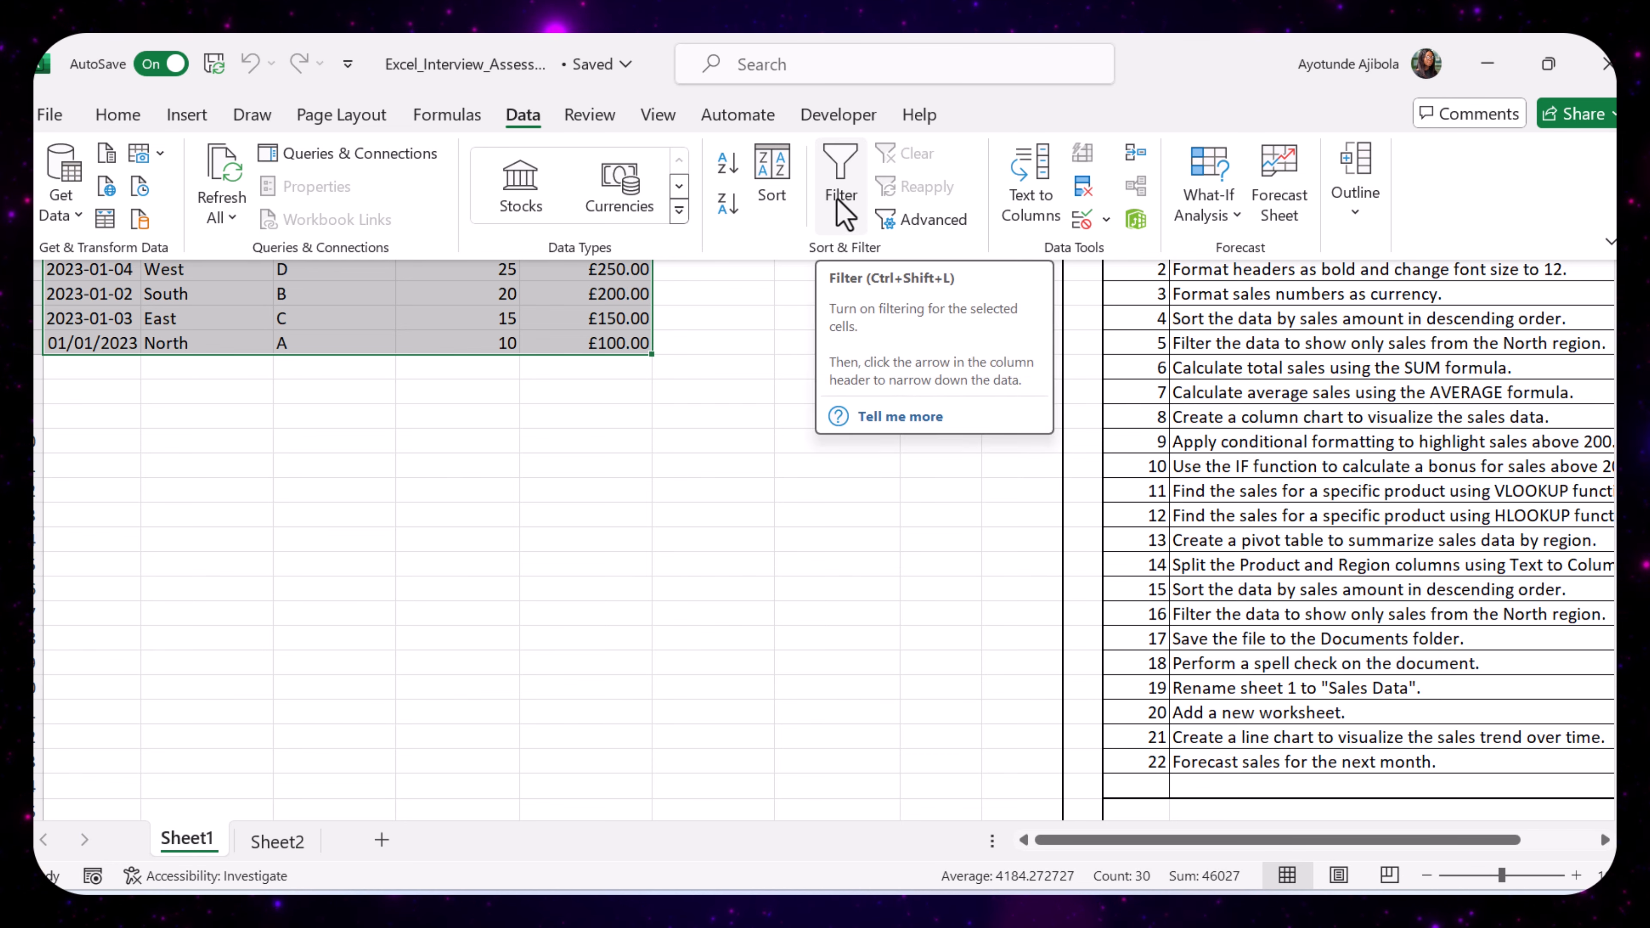
click(841, 195)
- Filter the Region column to show only the North records
click(384, 339)
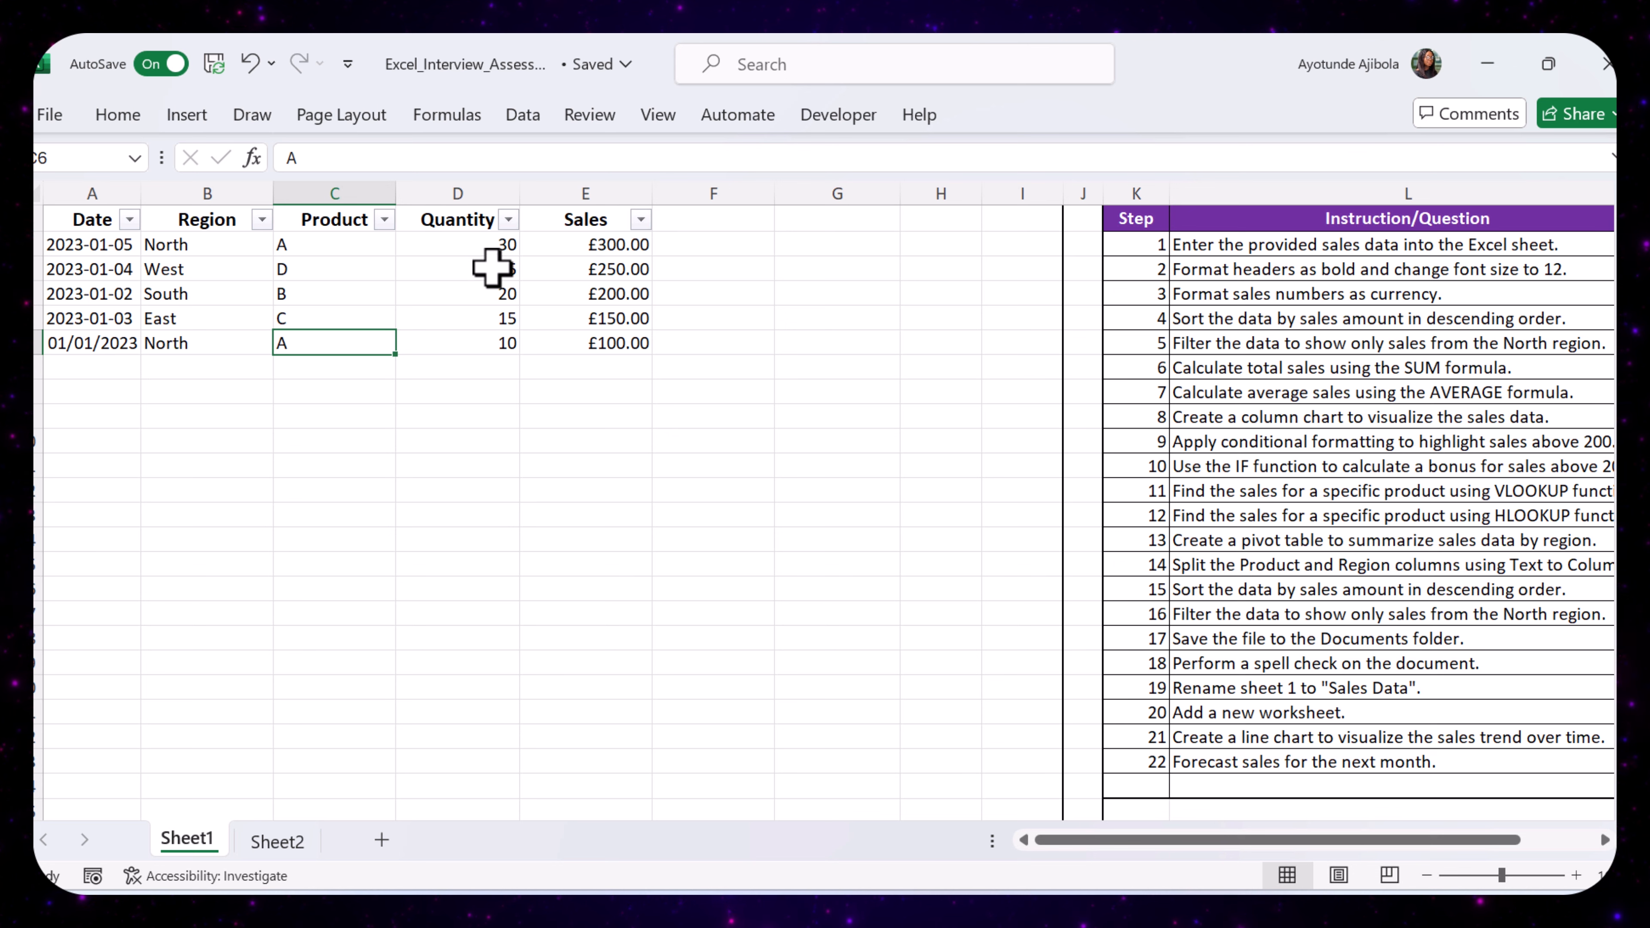
click(262, 221)
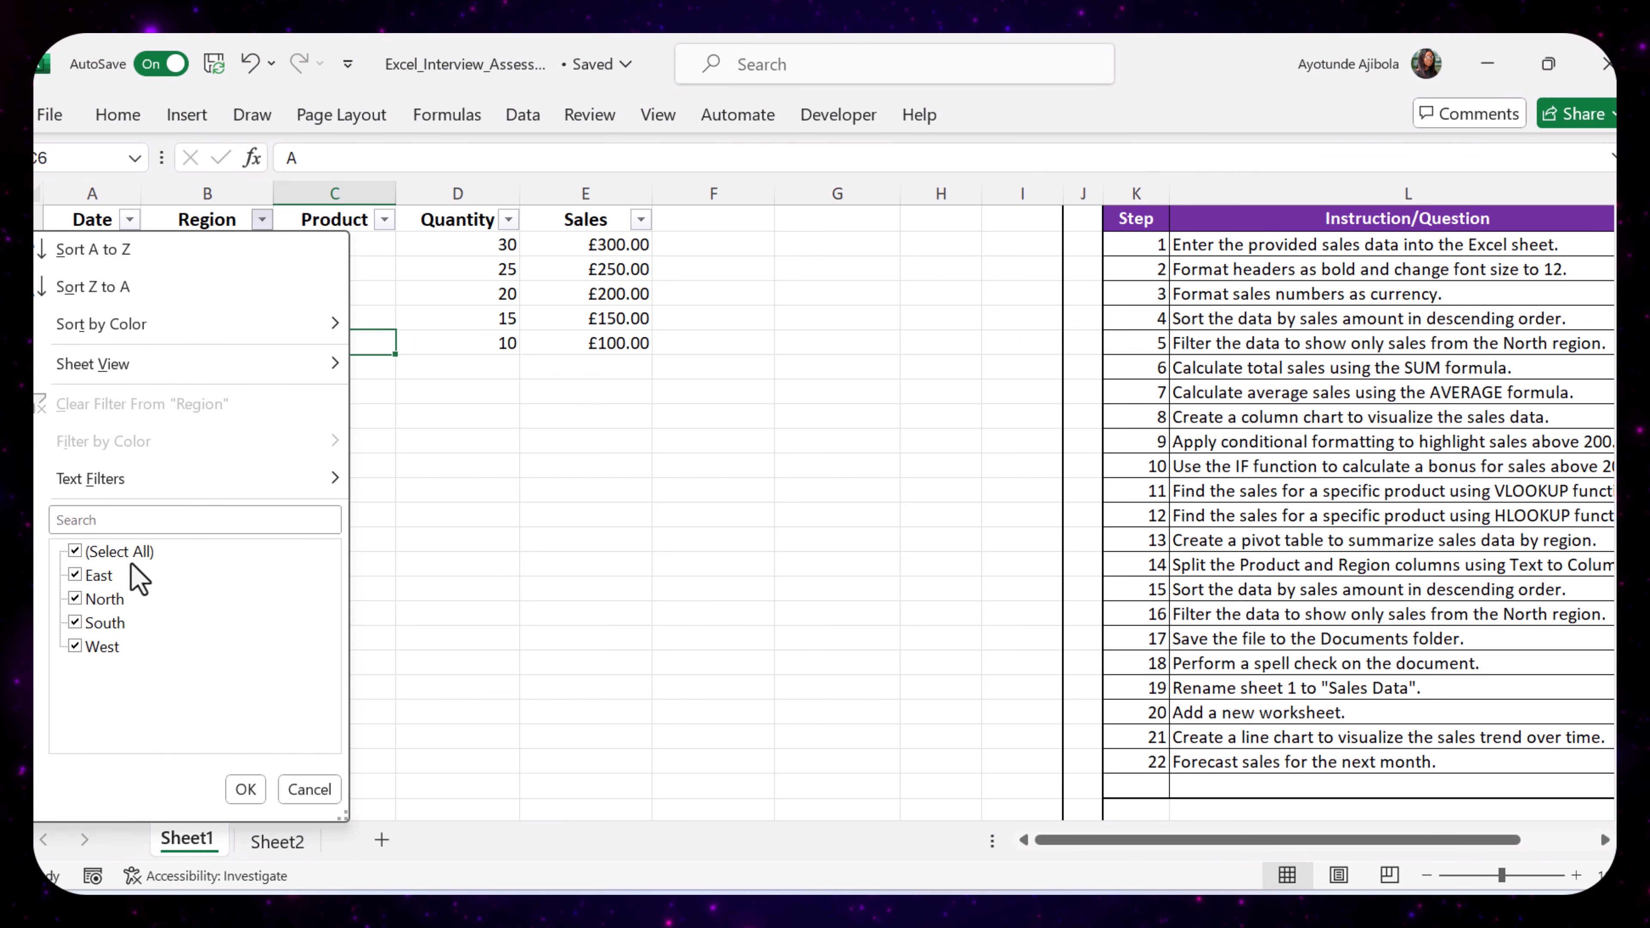
click(77, 553)
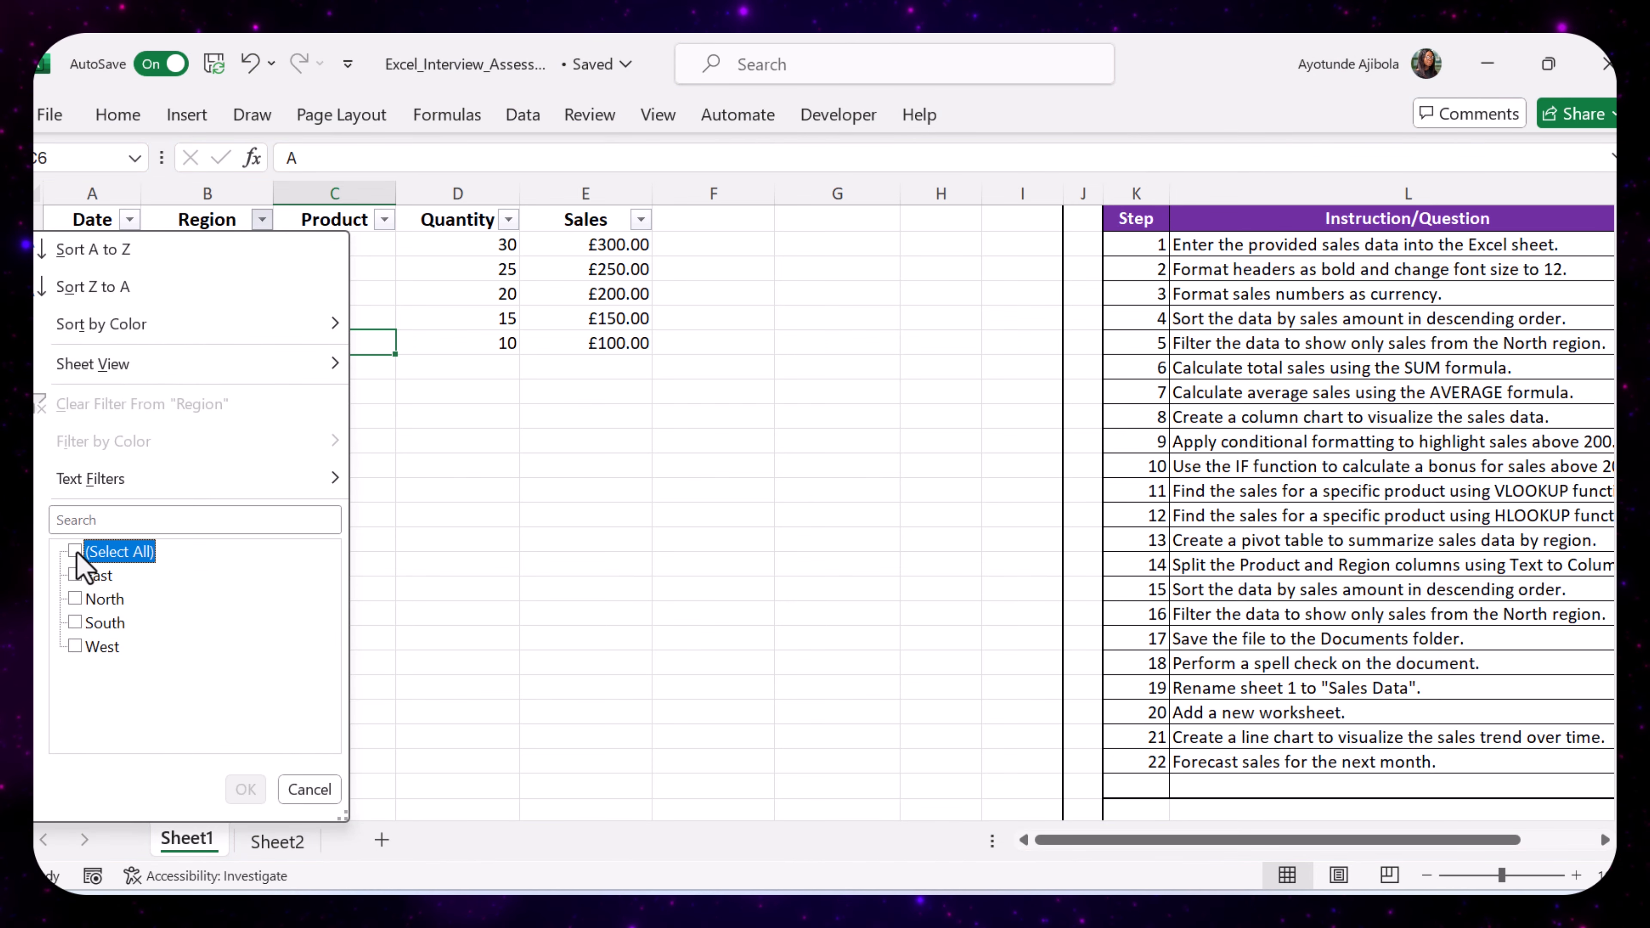
click(76, 600)
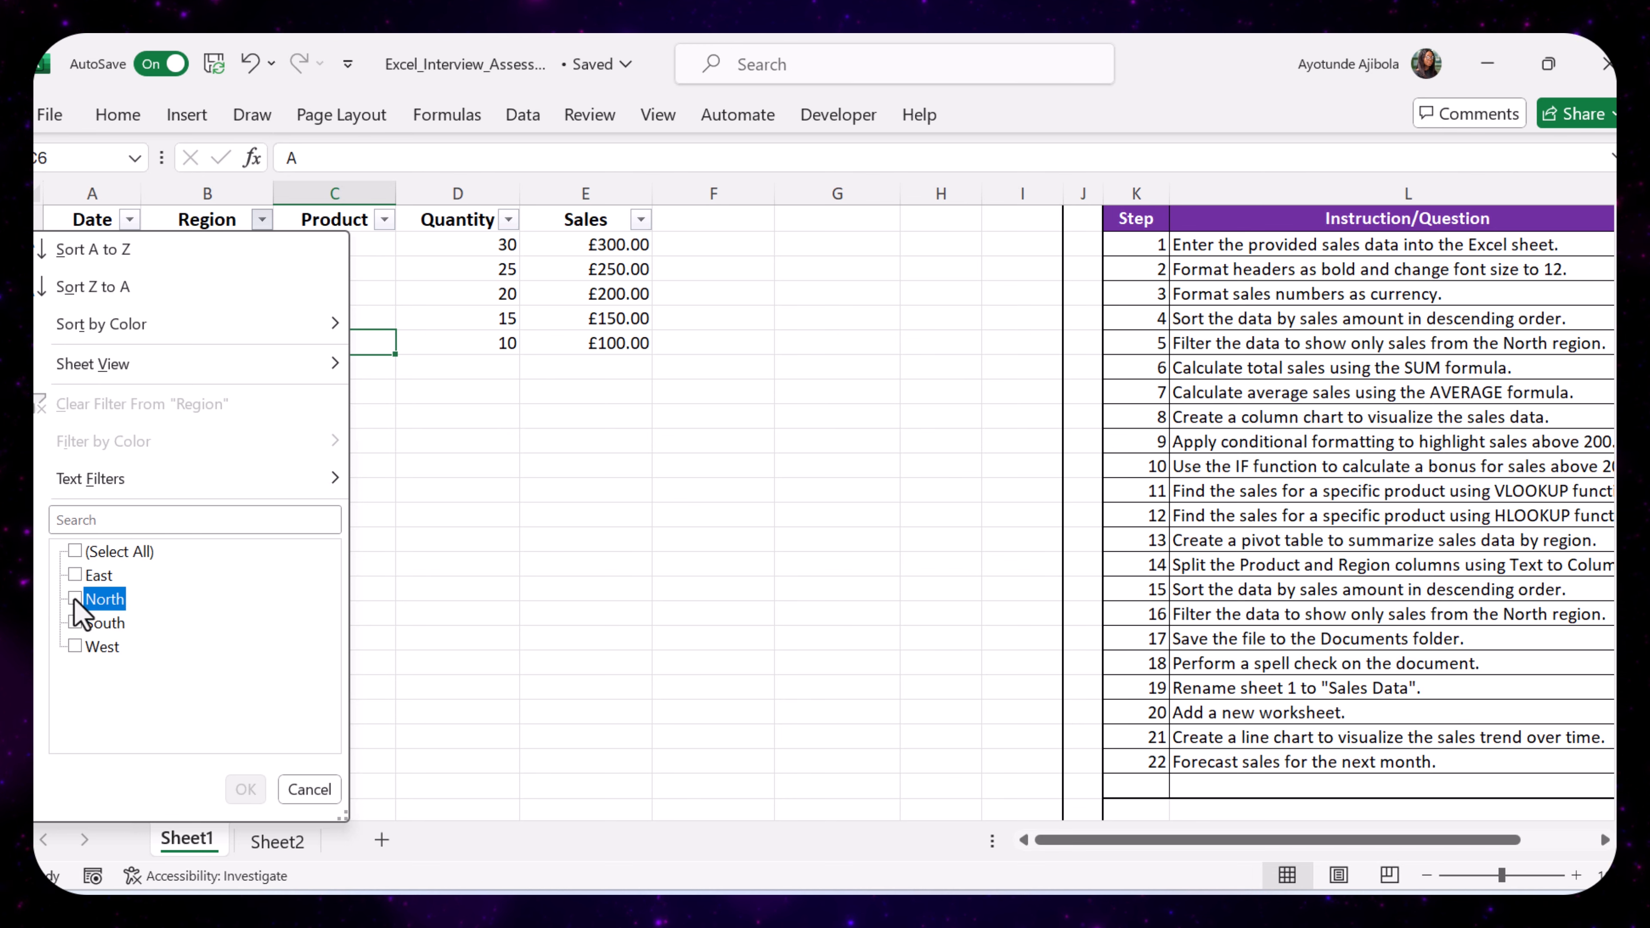
click(245, 790)
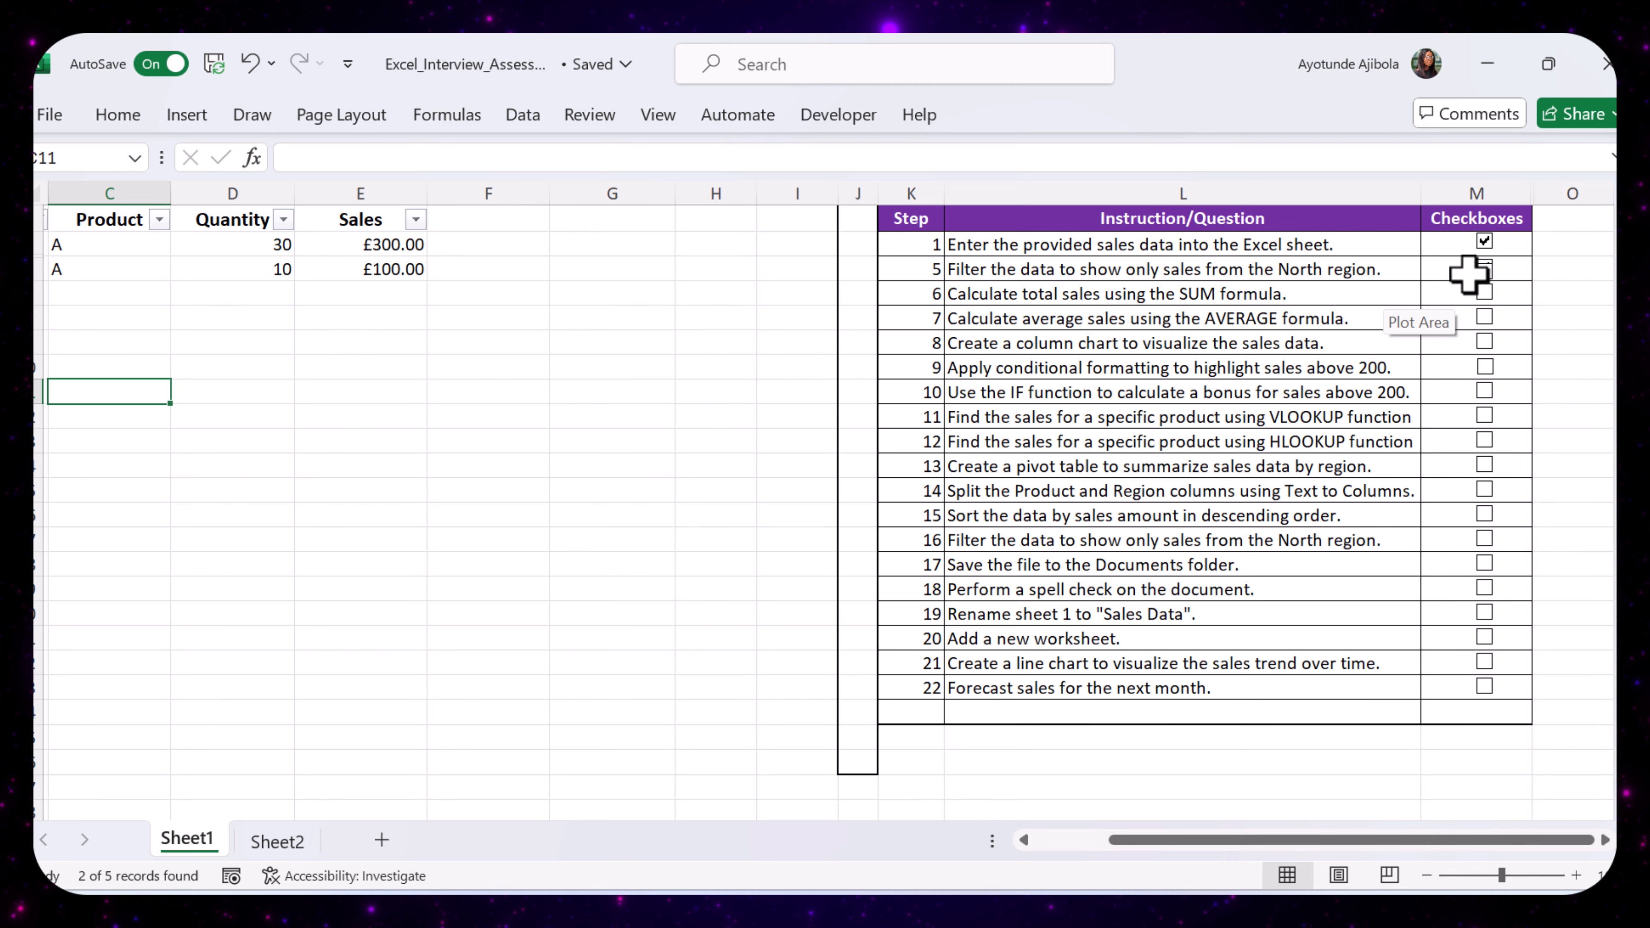
- Tick off checklist step 5 and restore all regions in the sales table's Region filter
click(1484, 273)
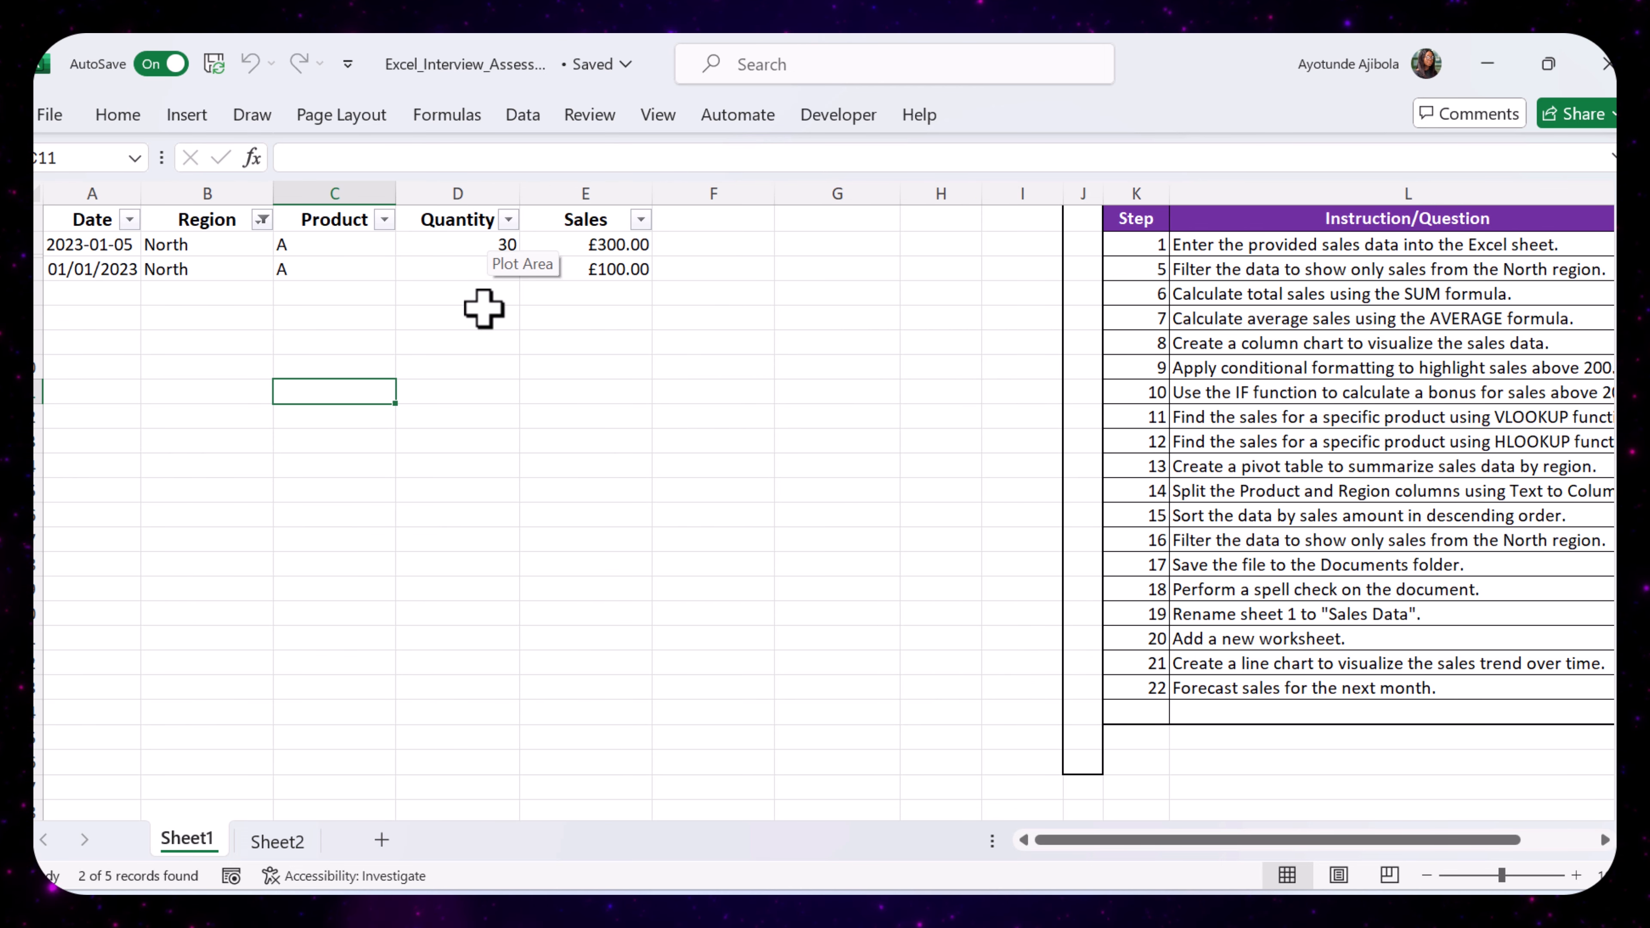
click(263, 220)
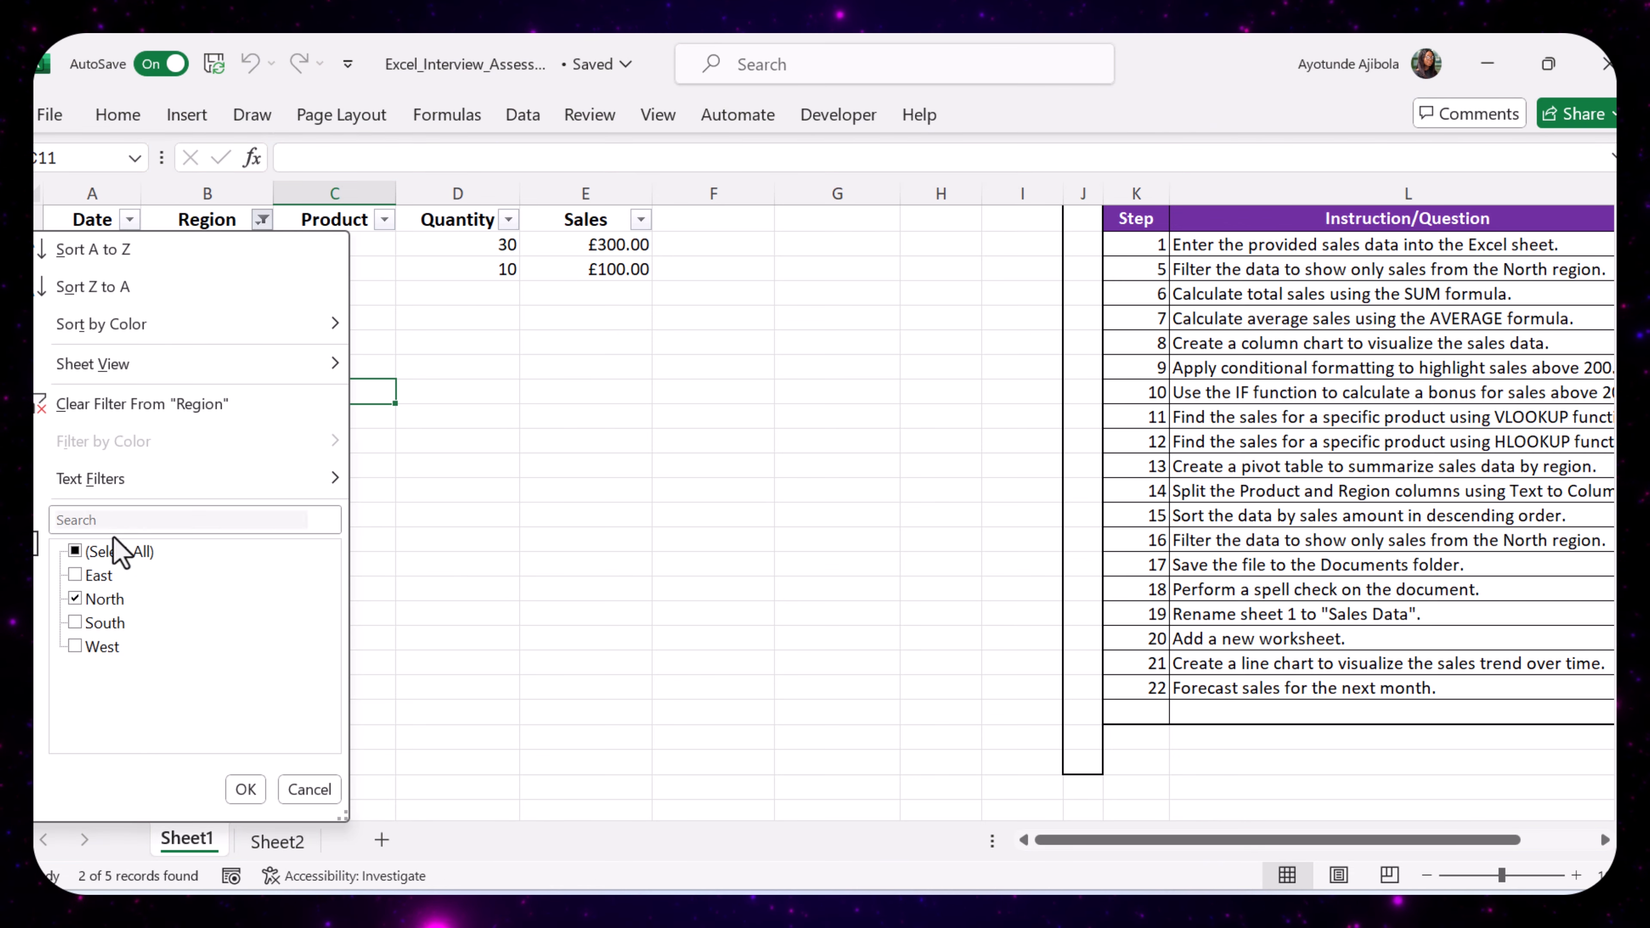
click(74, 552)
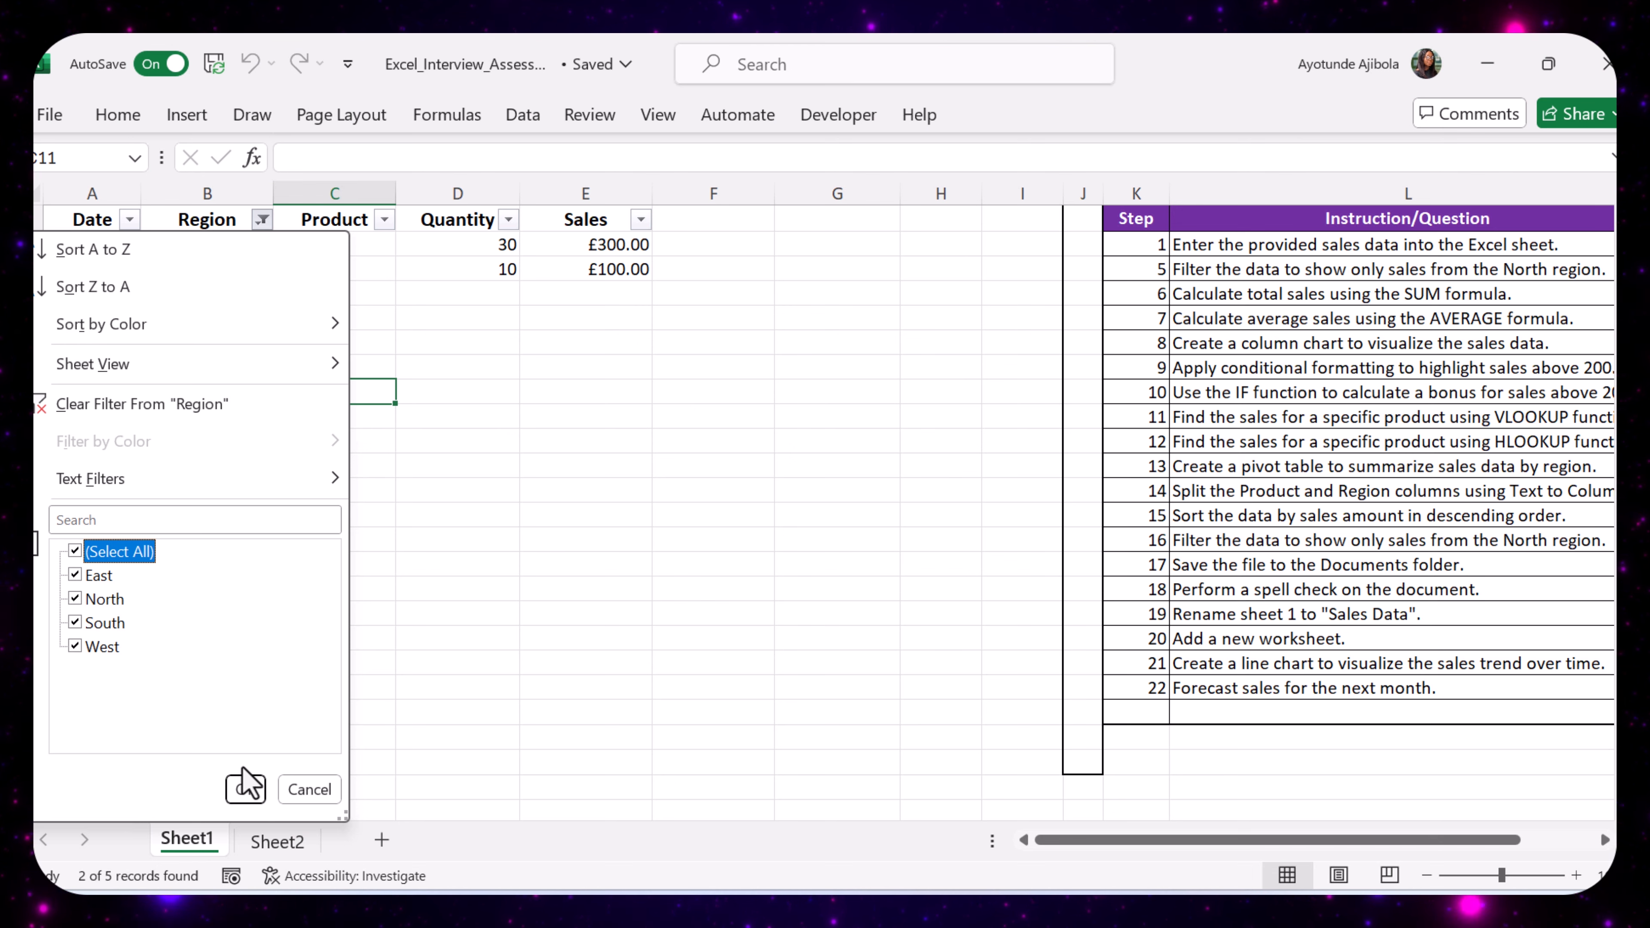
click(245, 789)
click(512, 539)
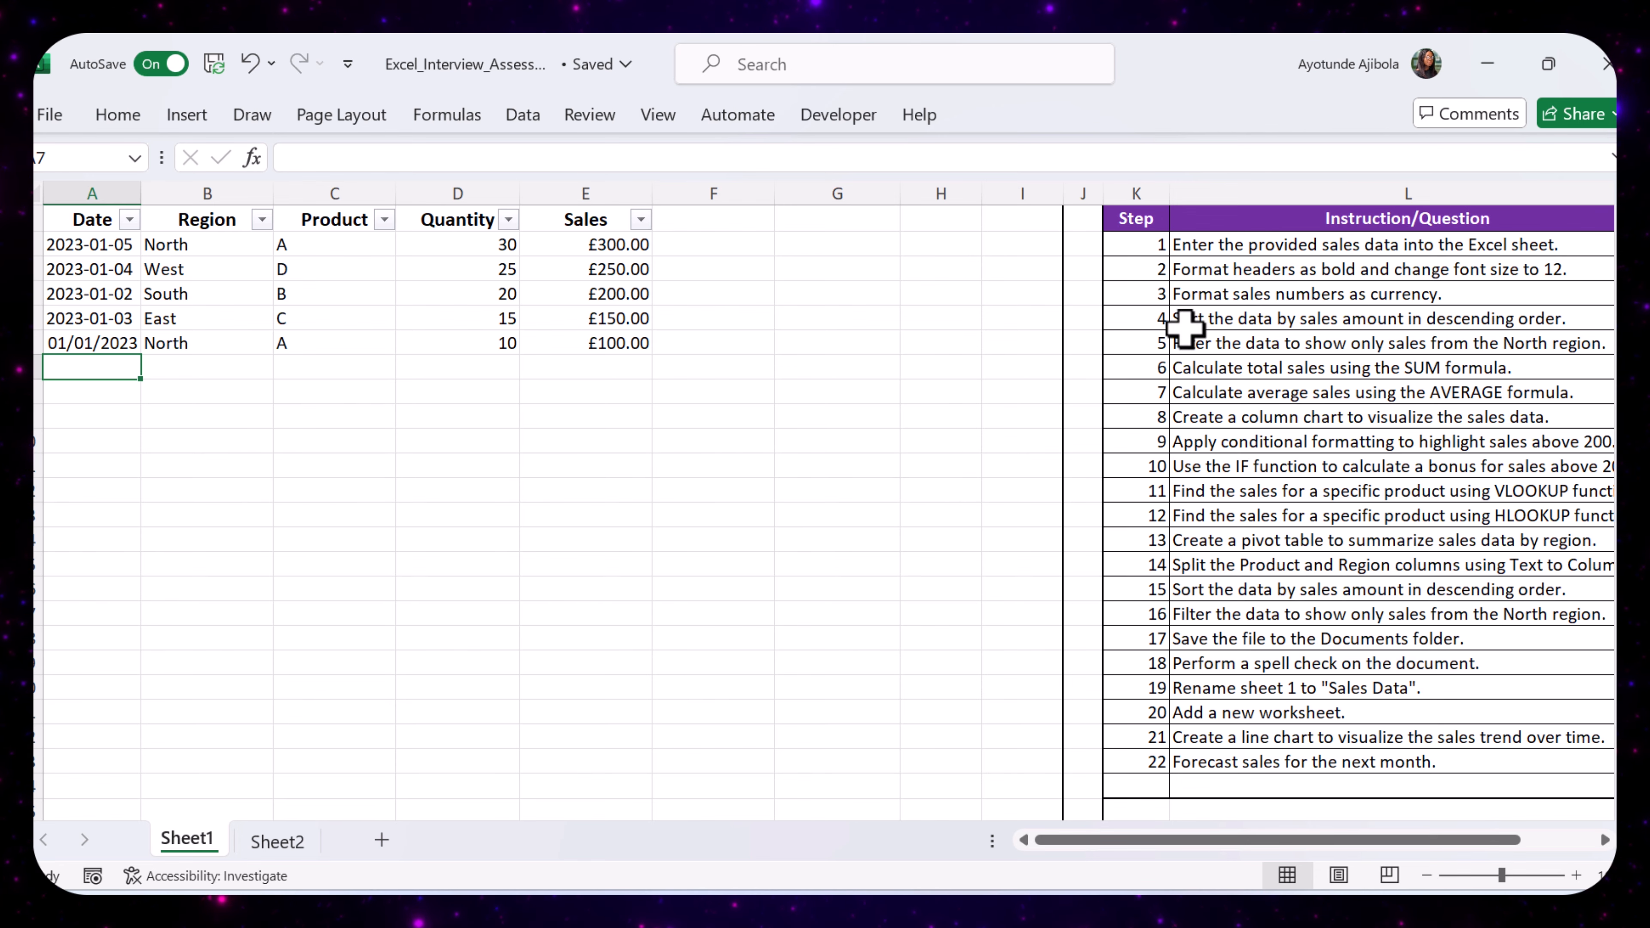
- Add the heading "Total Sales" in cell F1 beside the Sales column, as checklist step 6 requires
click(1308, 364)
scroll(1308, 361, right, 2)
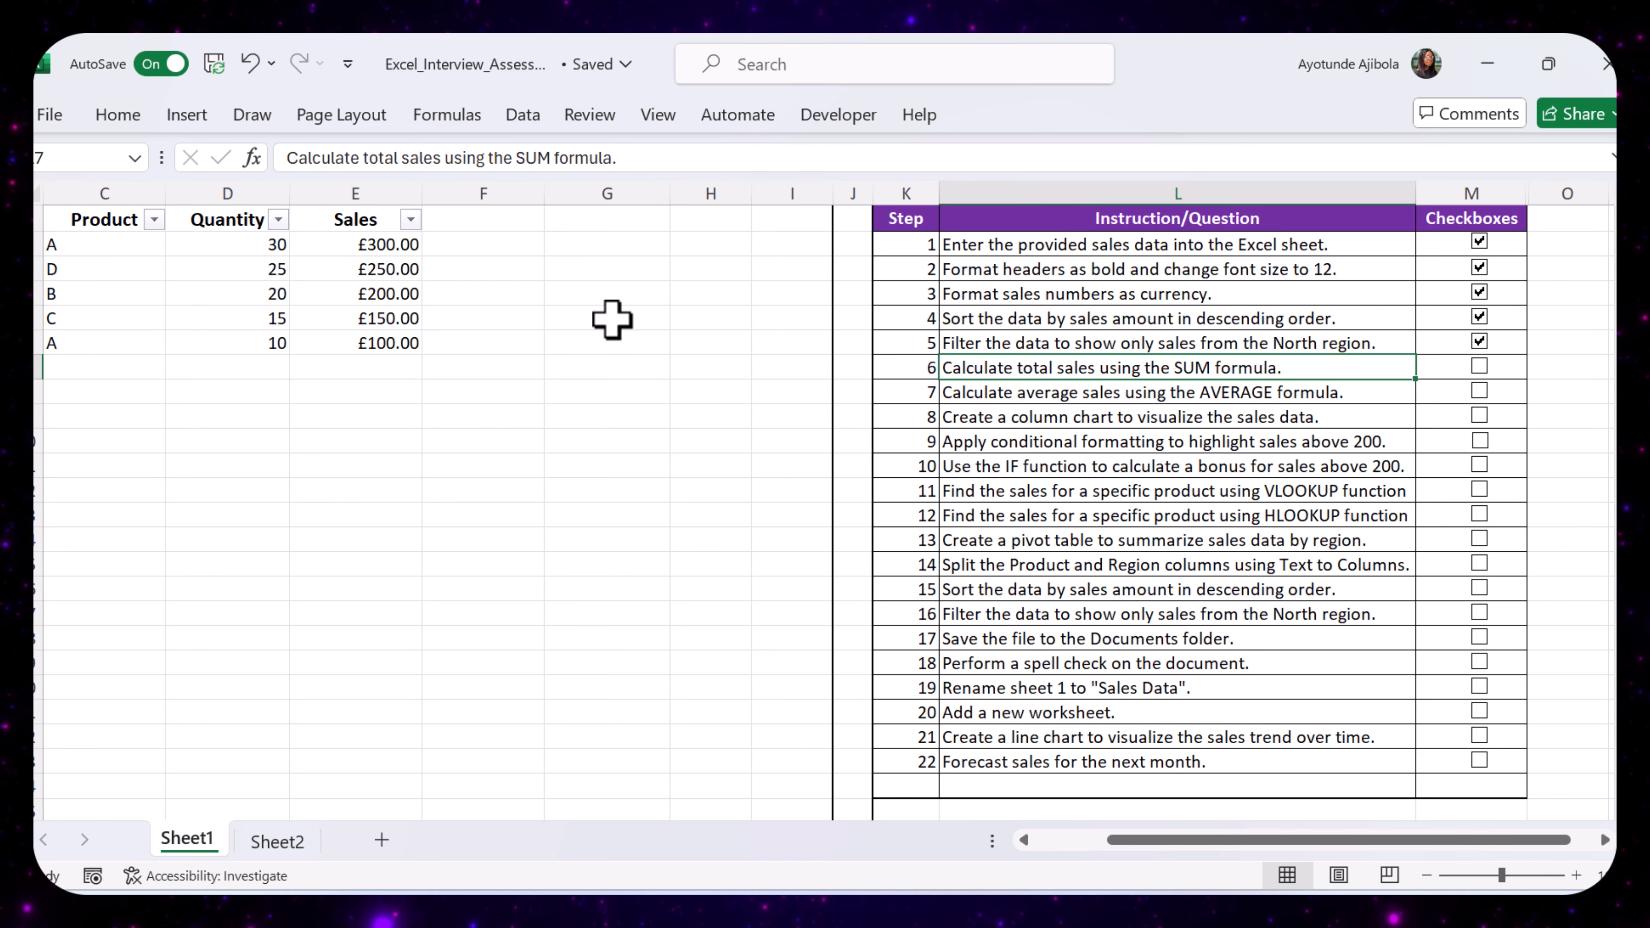
click(500, 218)
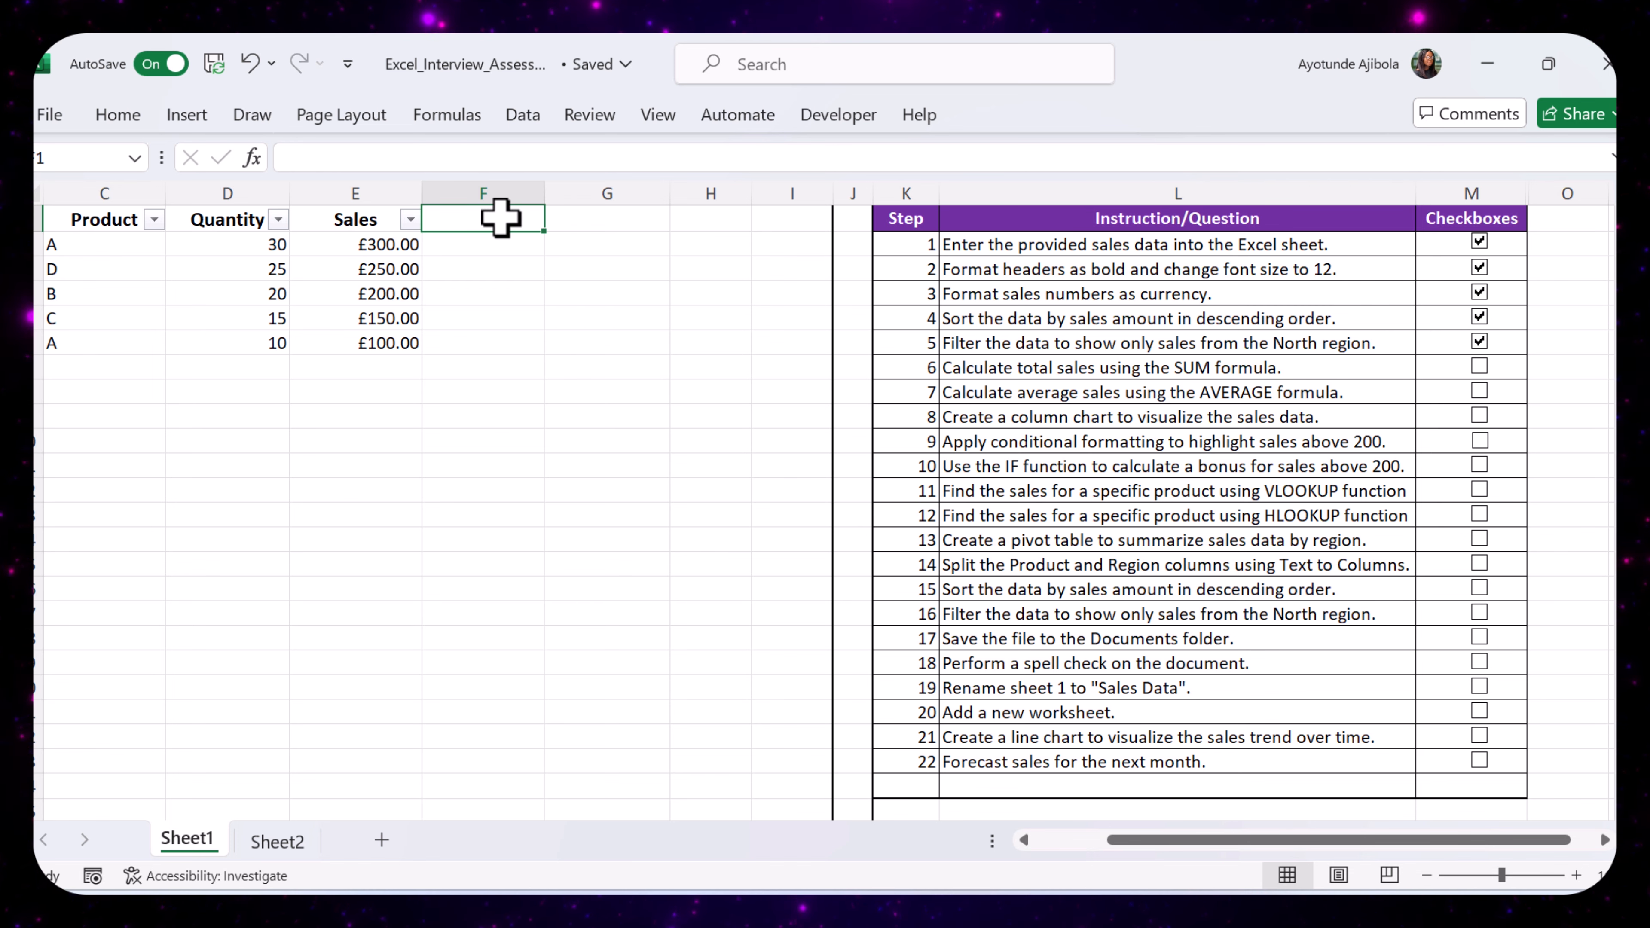
text(Total Sales)
key(Return)
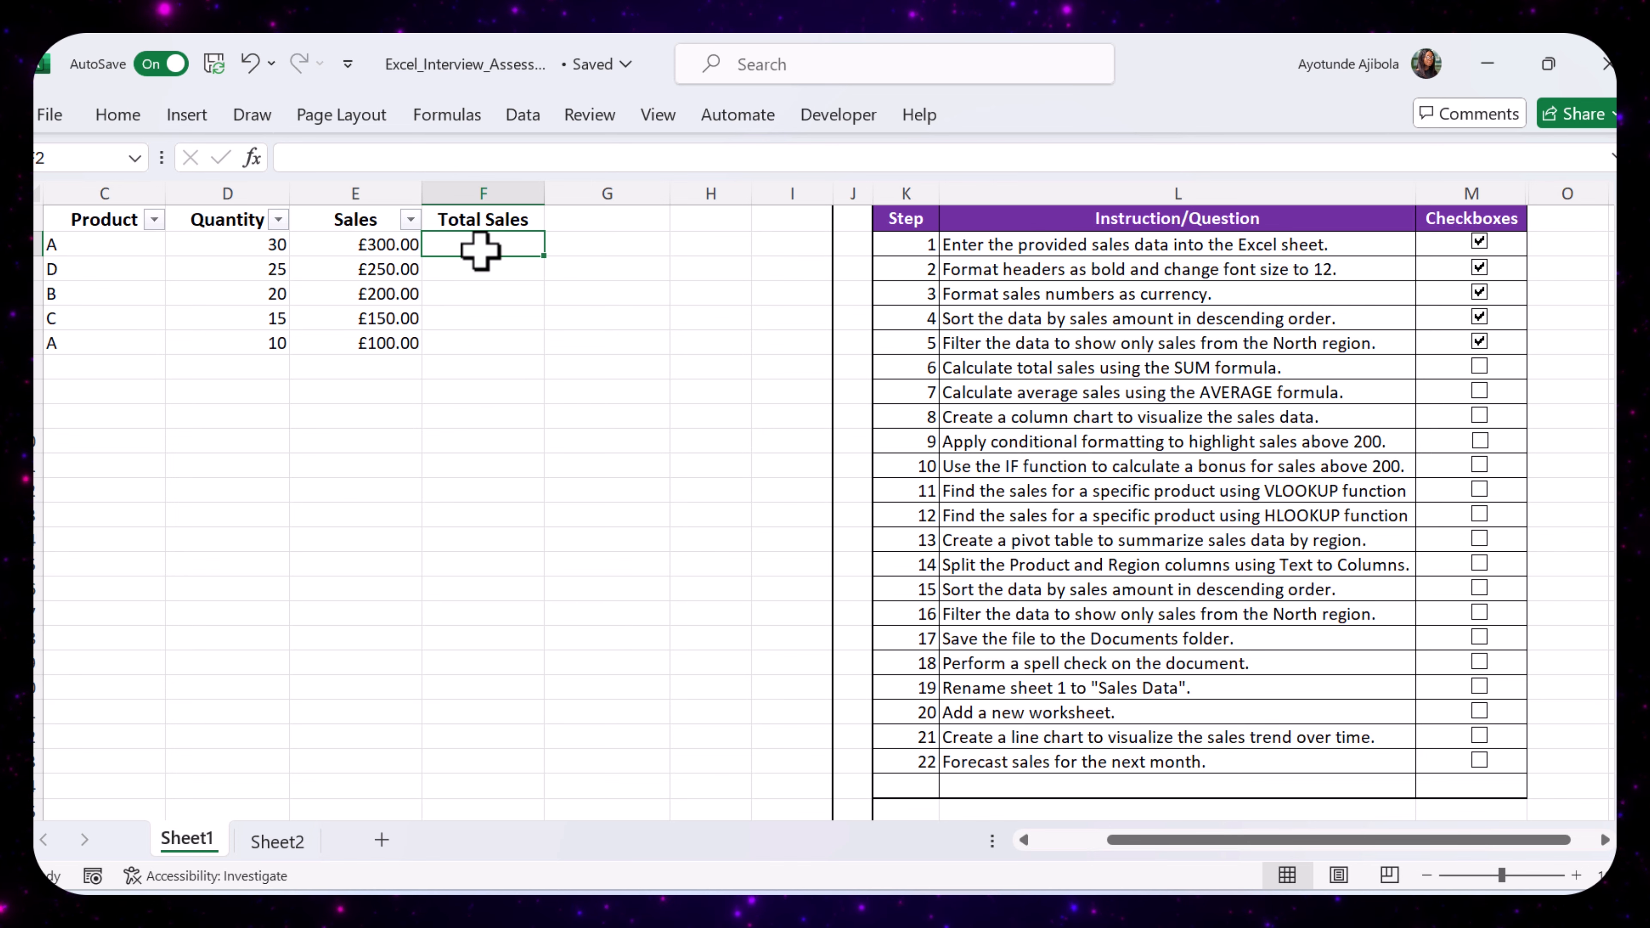
- Calculate total sales in F2 with =SUM(E2:E6) and tick off checklist step 6
text(=SUM()
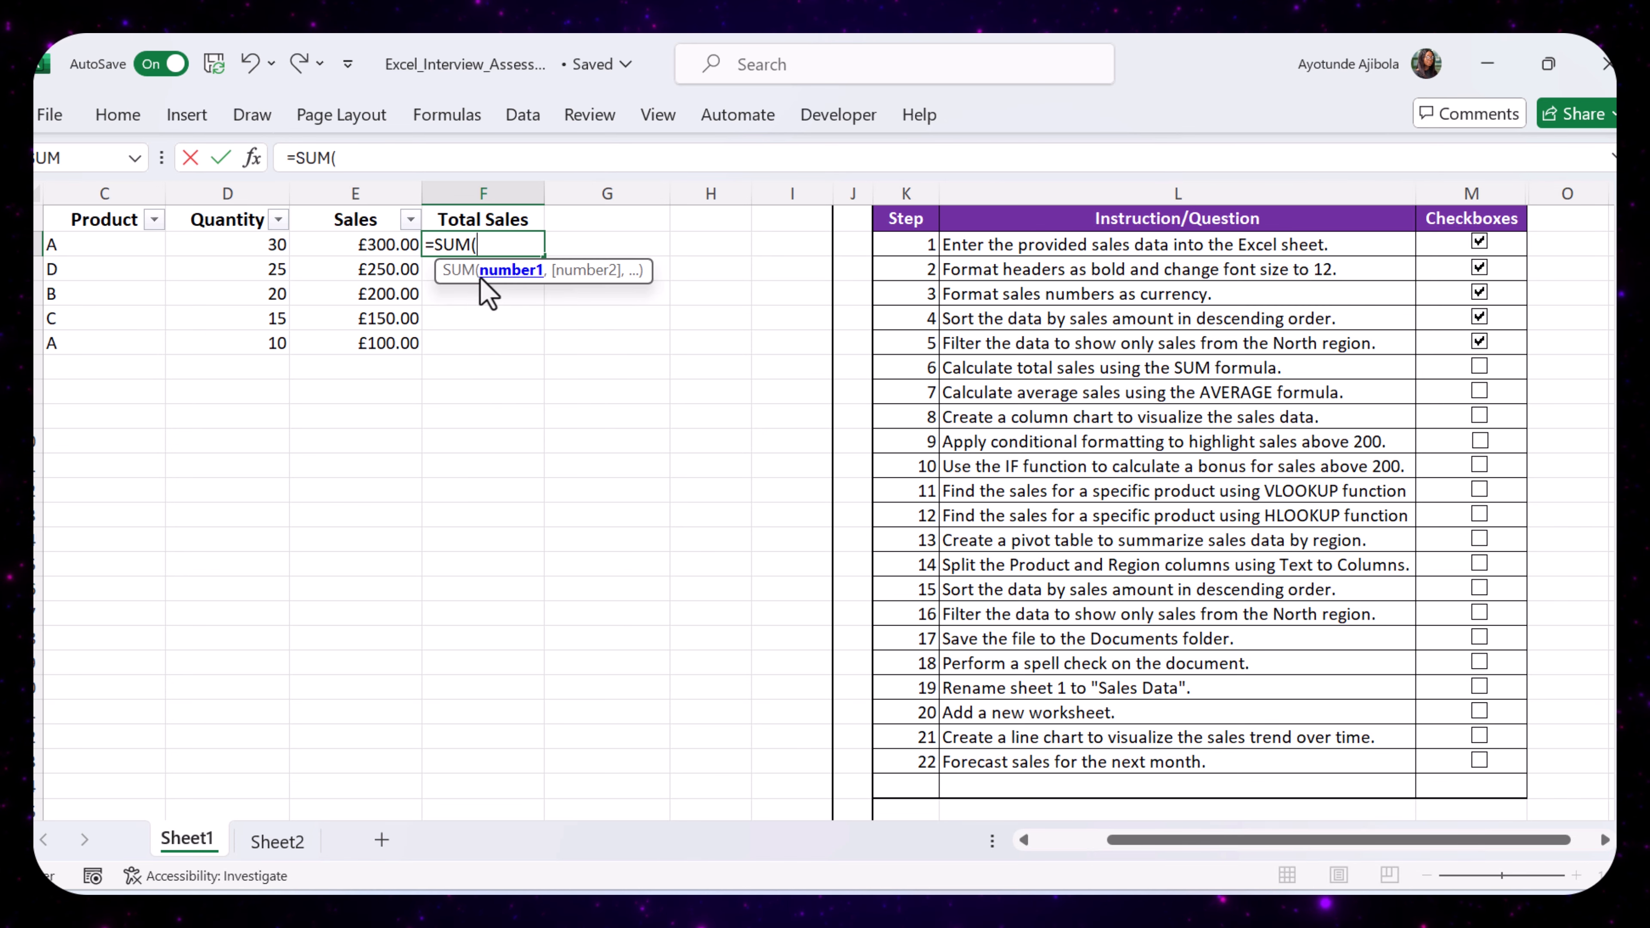
drag(390, 244, 390, 351)
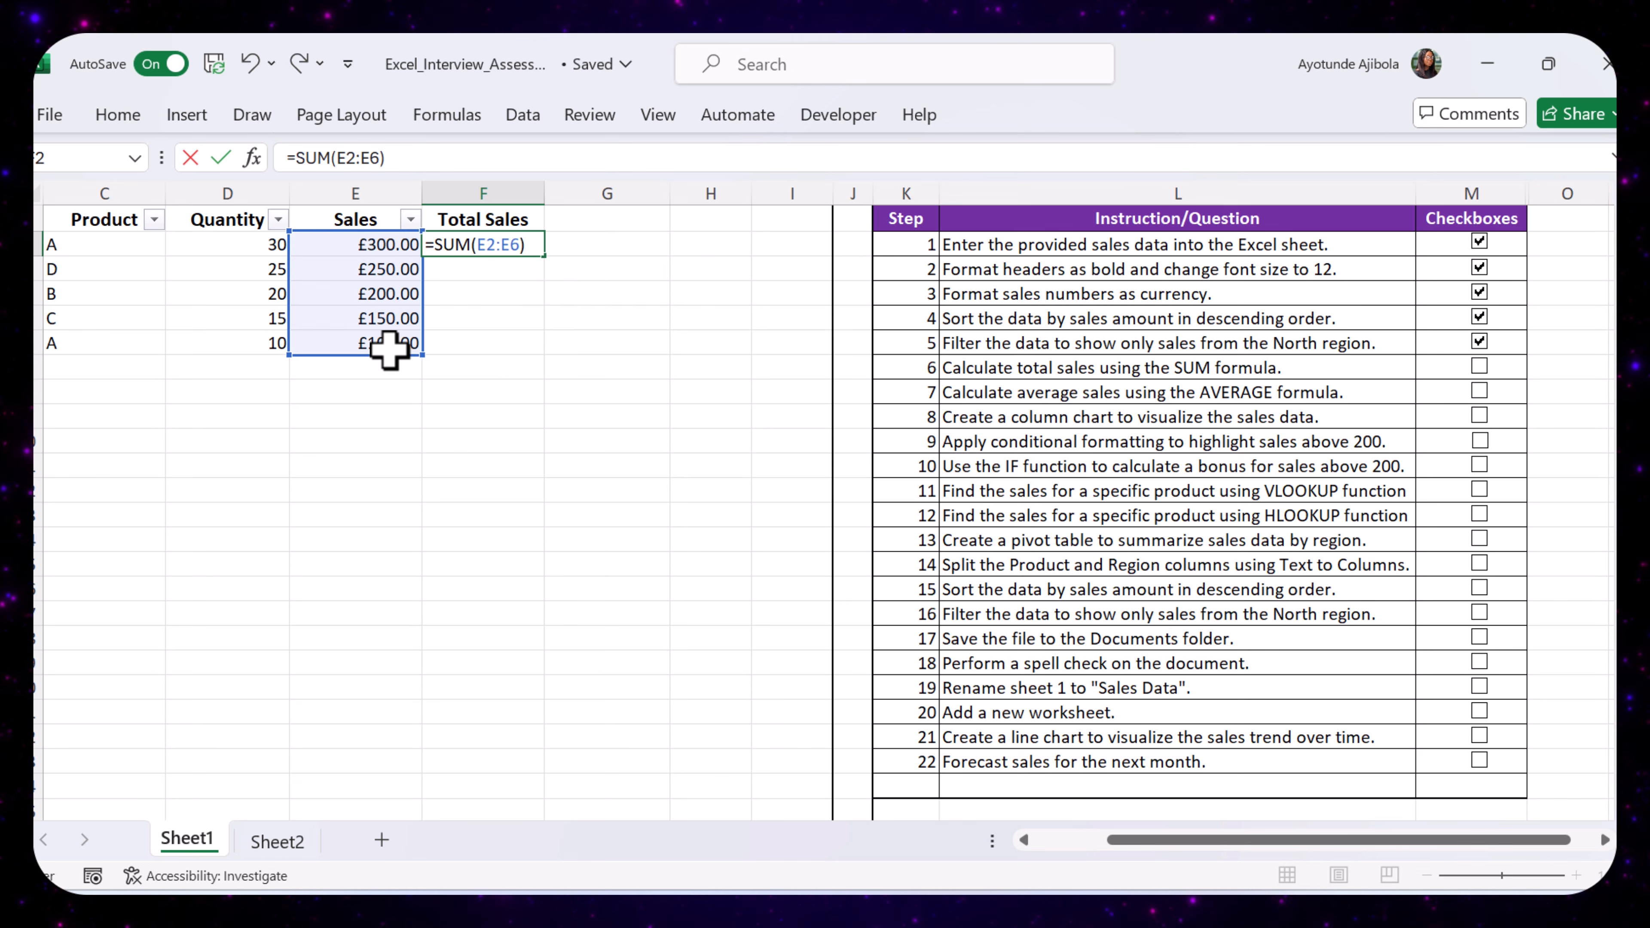
text())
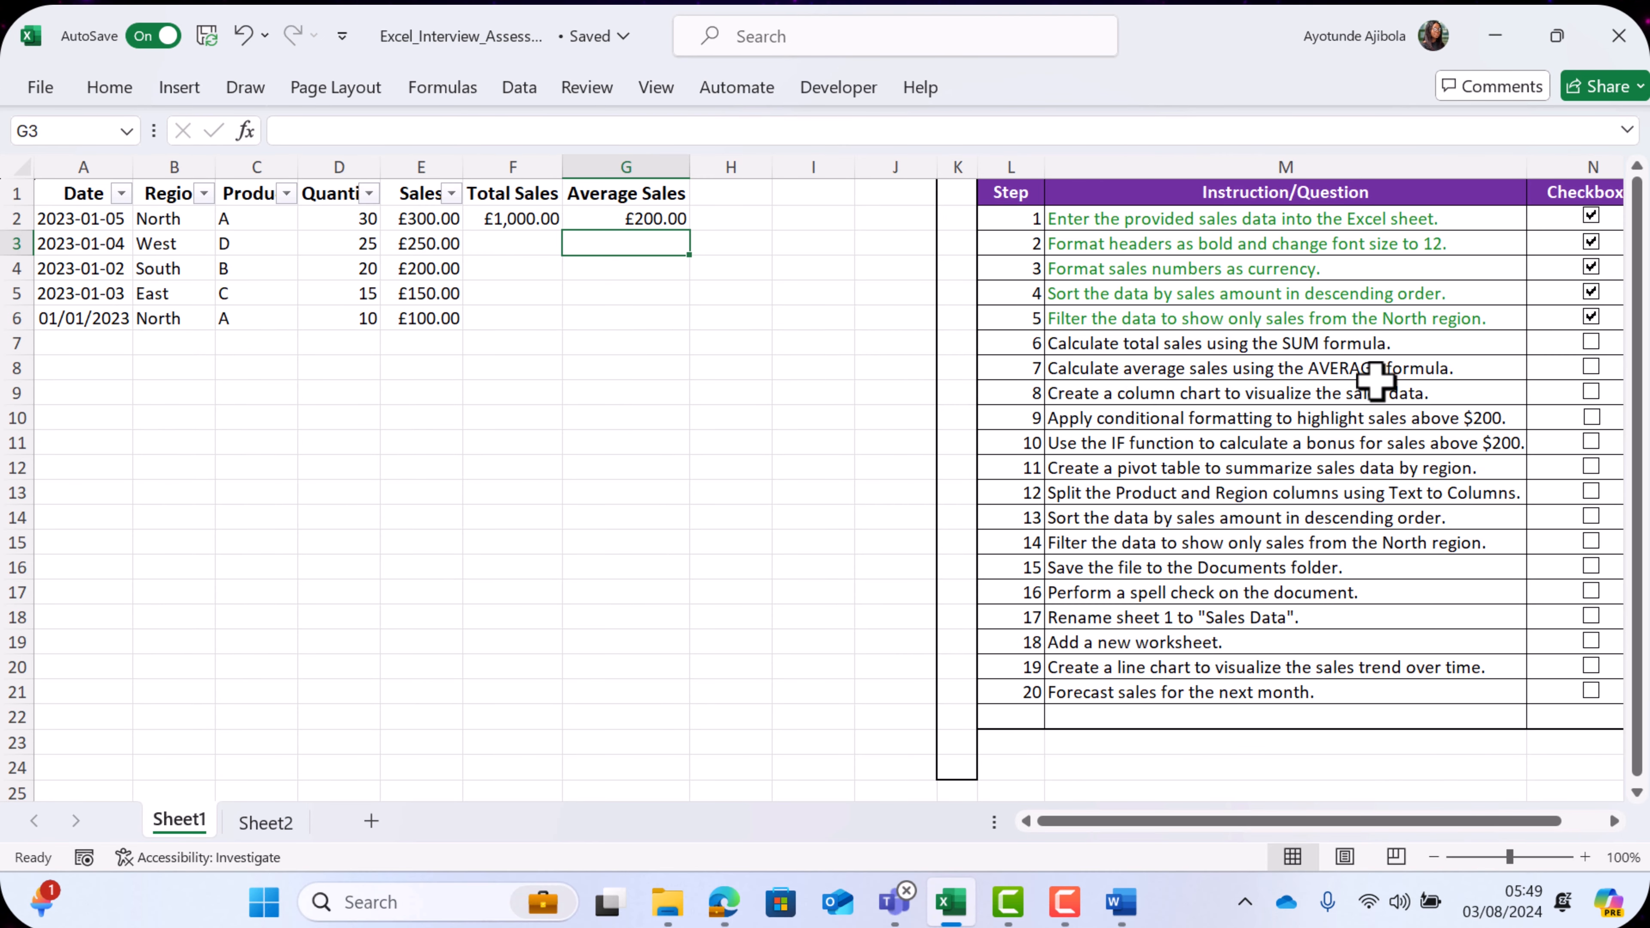
click(1591, 342)
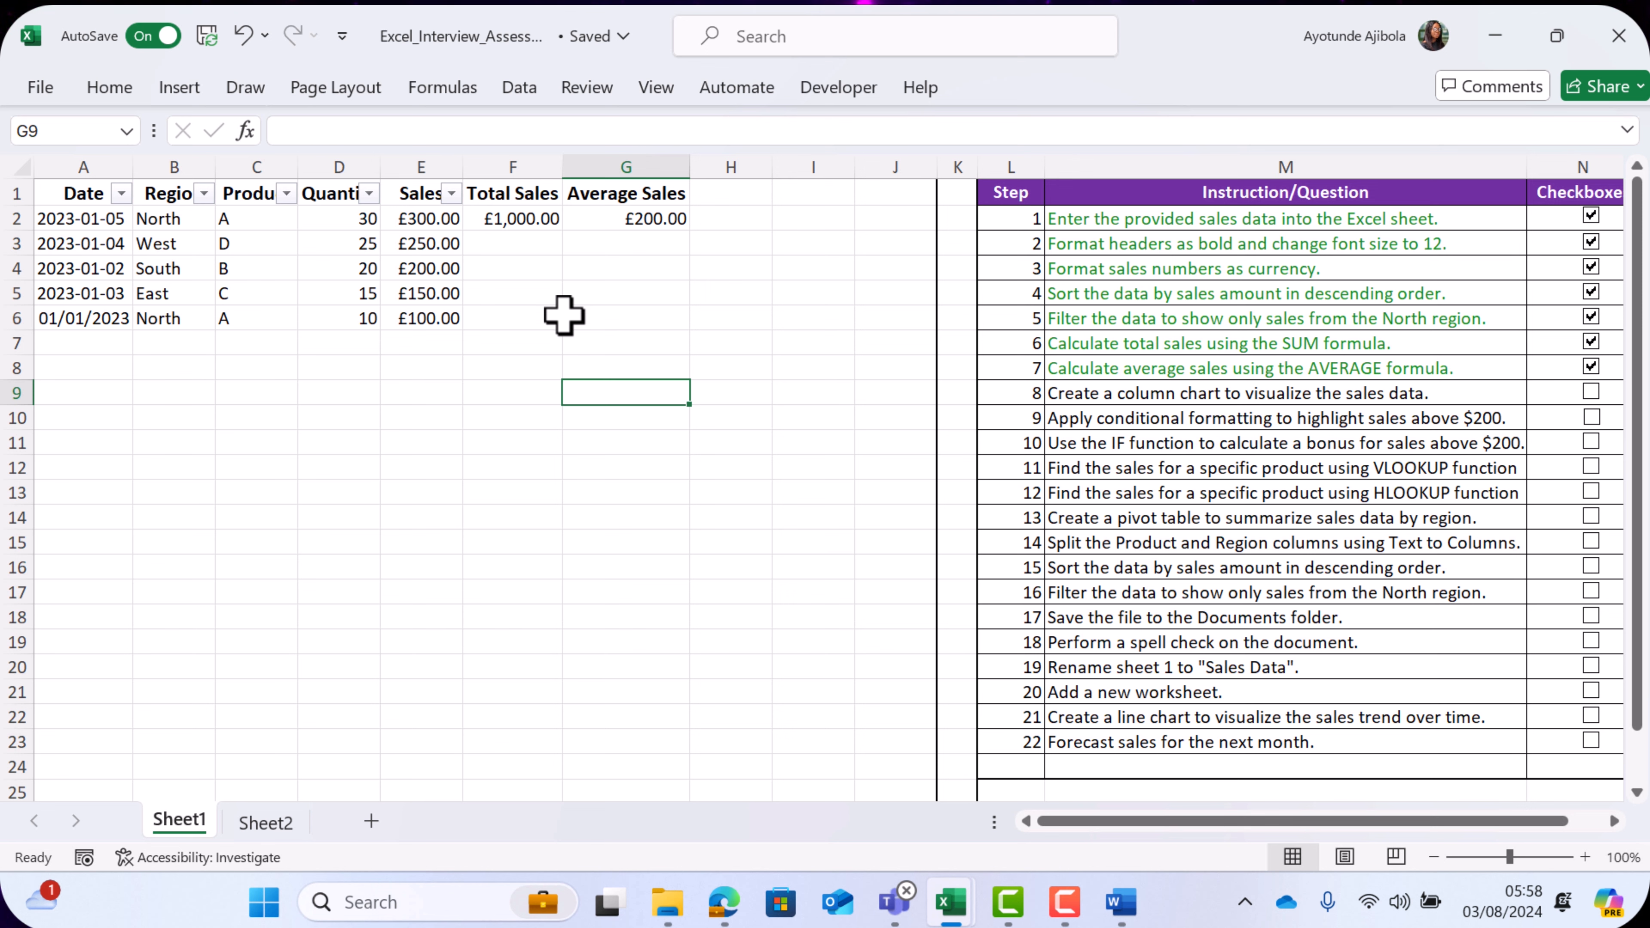
- Insert a 3-D clustered column chart from the sales data in B1:G6
drag(170, 195, 564, 292)
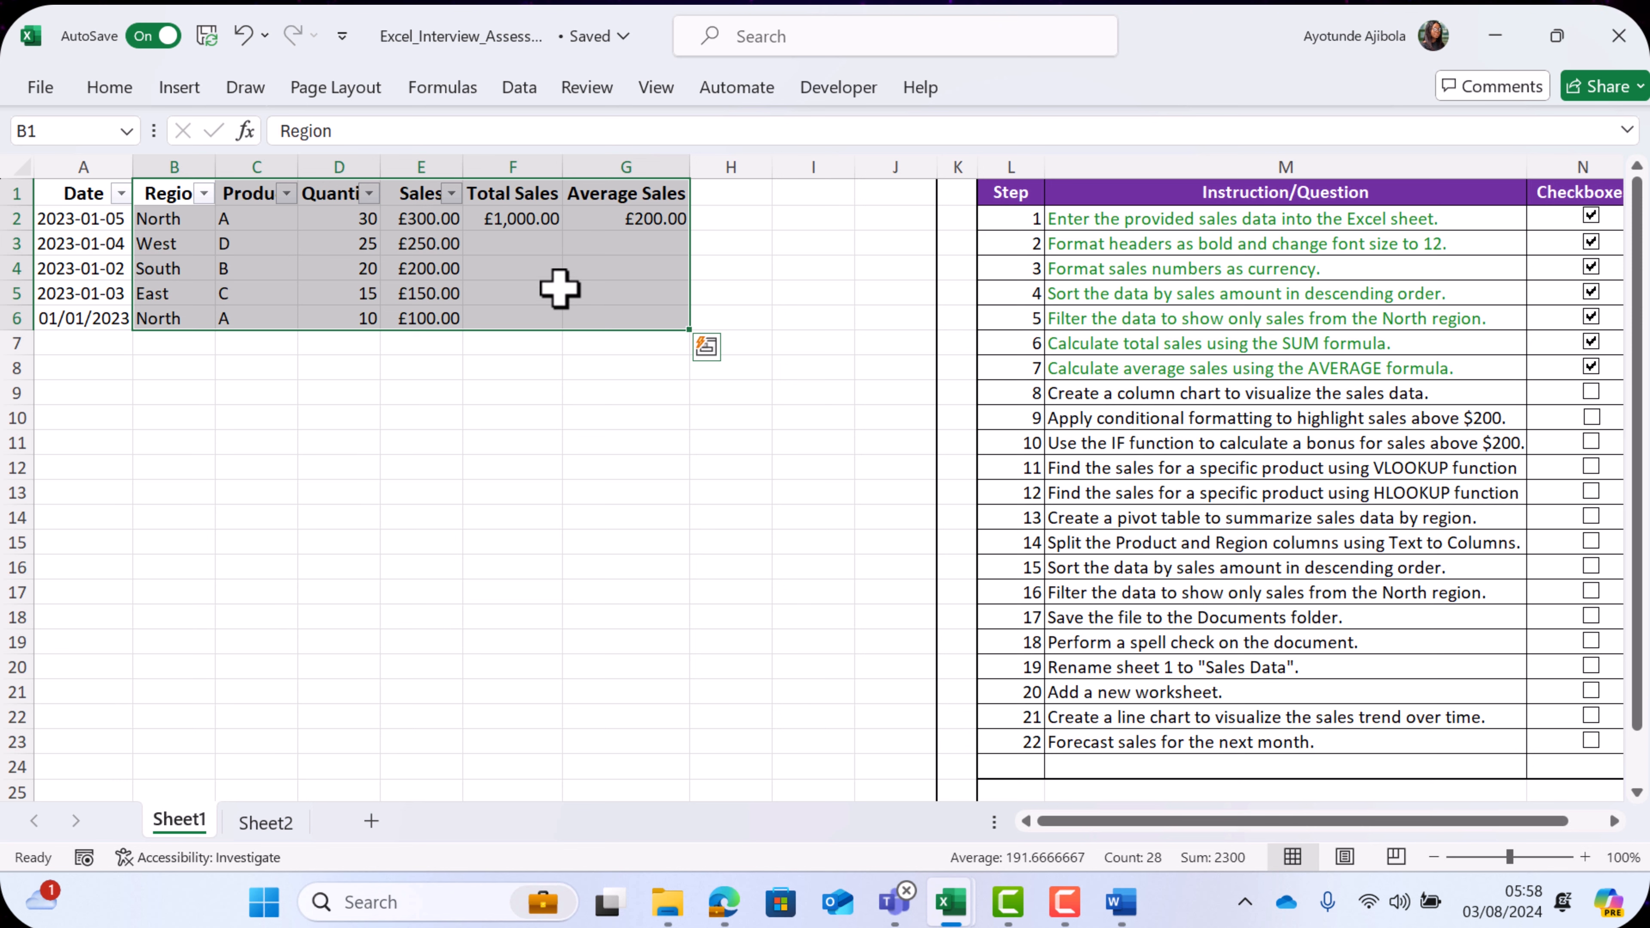
click(179, 87)
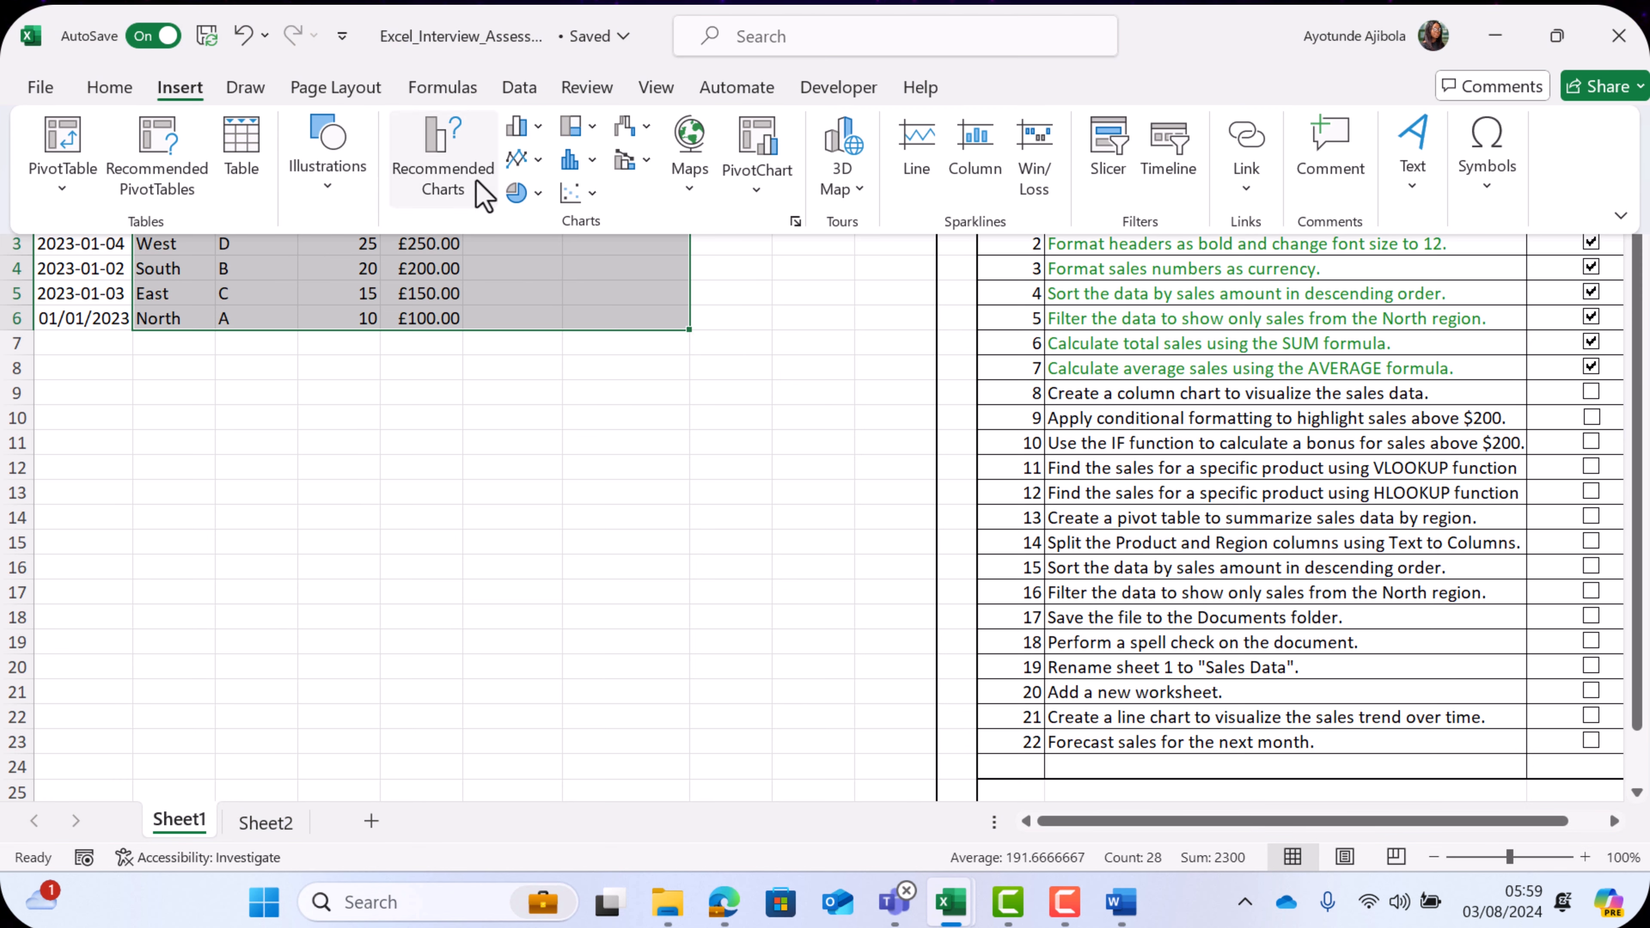
click(516, 127)
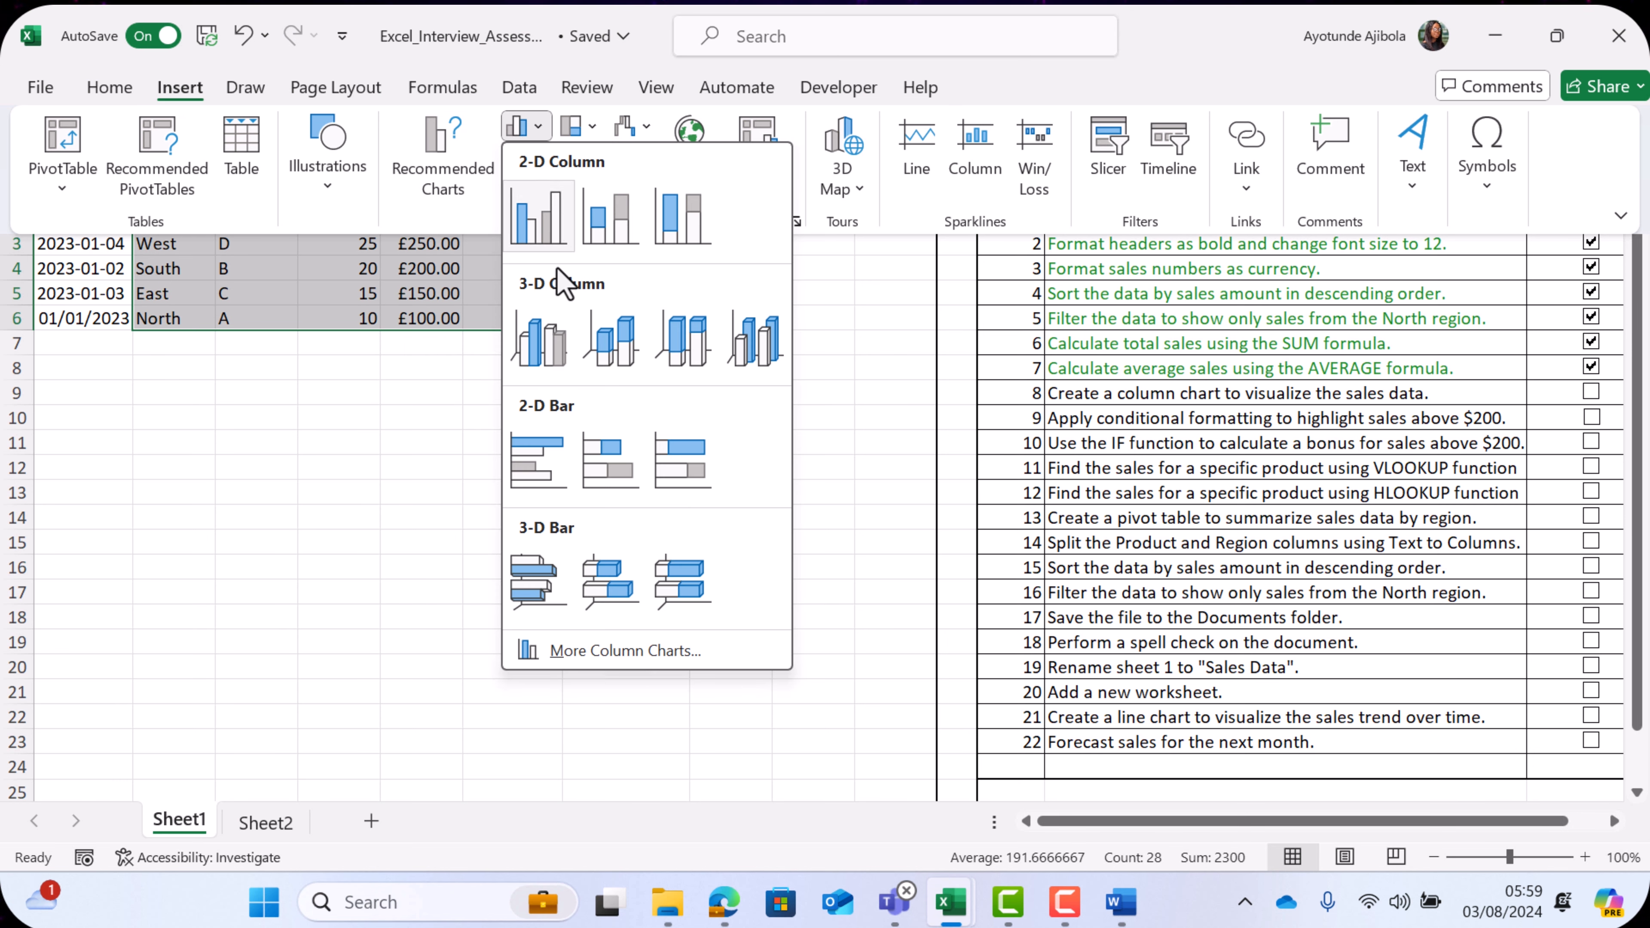
click(539, 338)
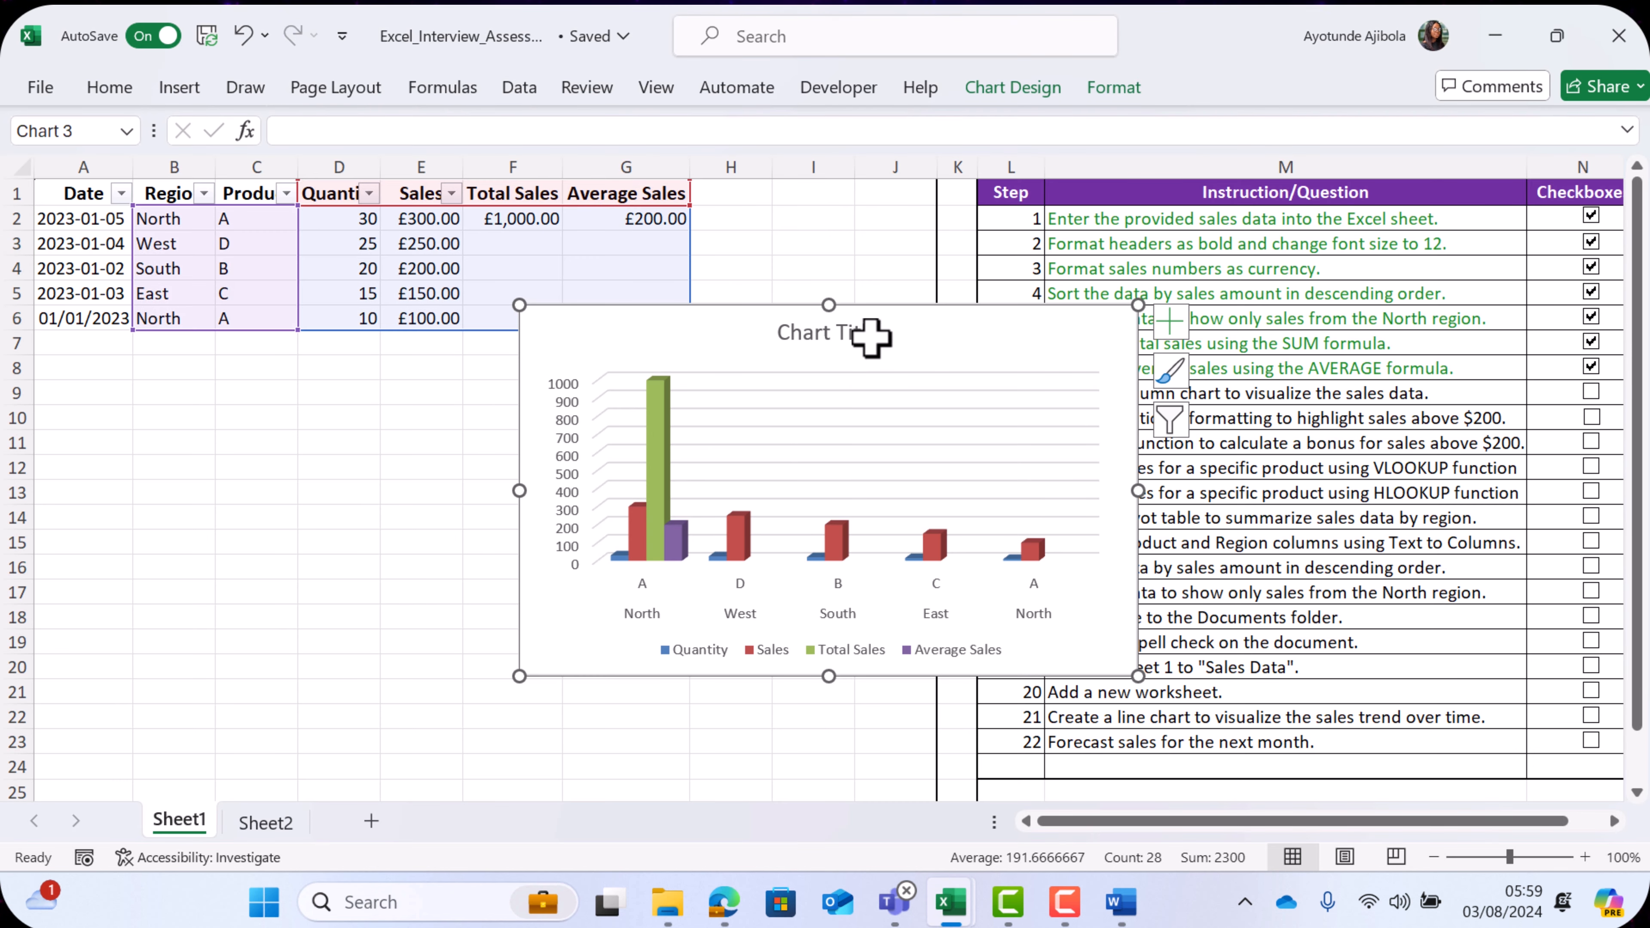
- Title the column chart "Sales Data" and move it into the empty area below the sales table
double_click(839, 345)
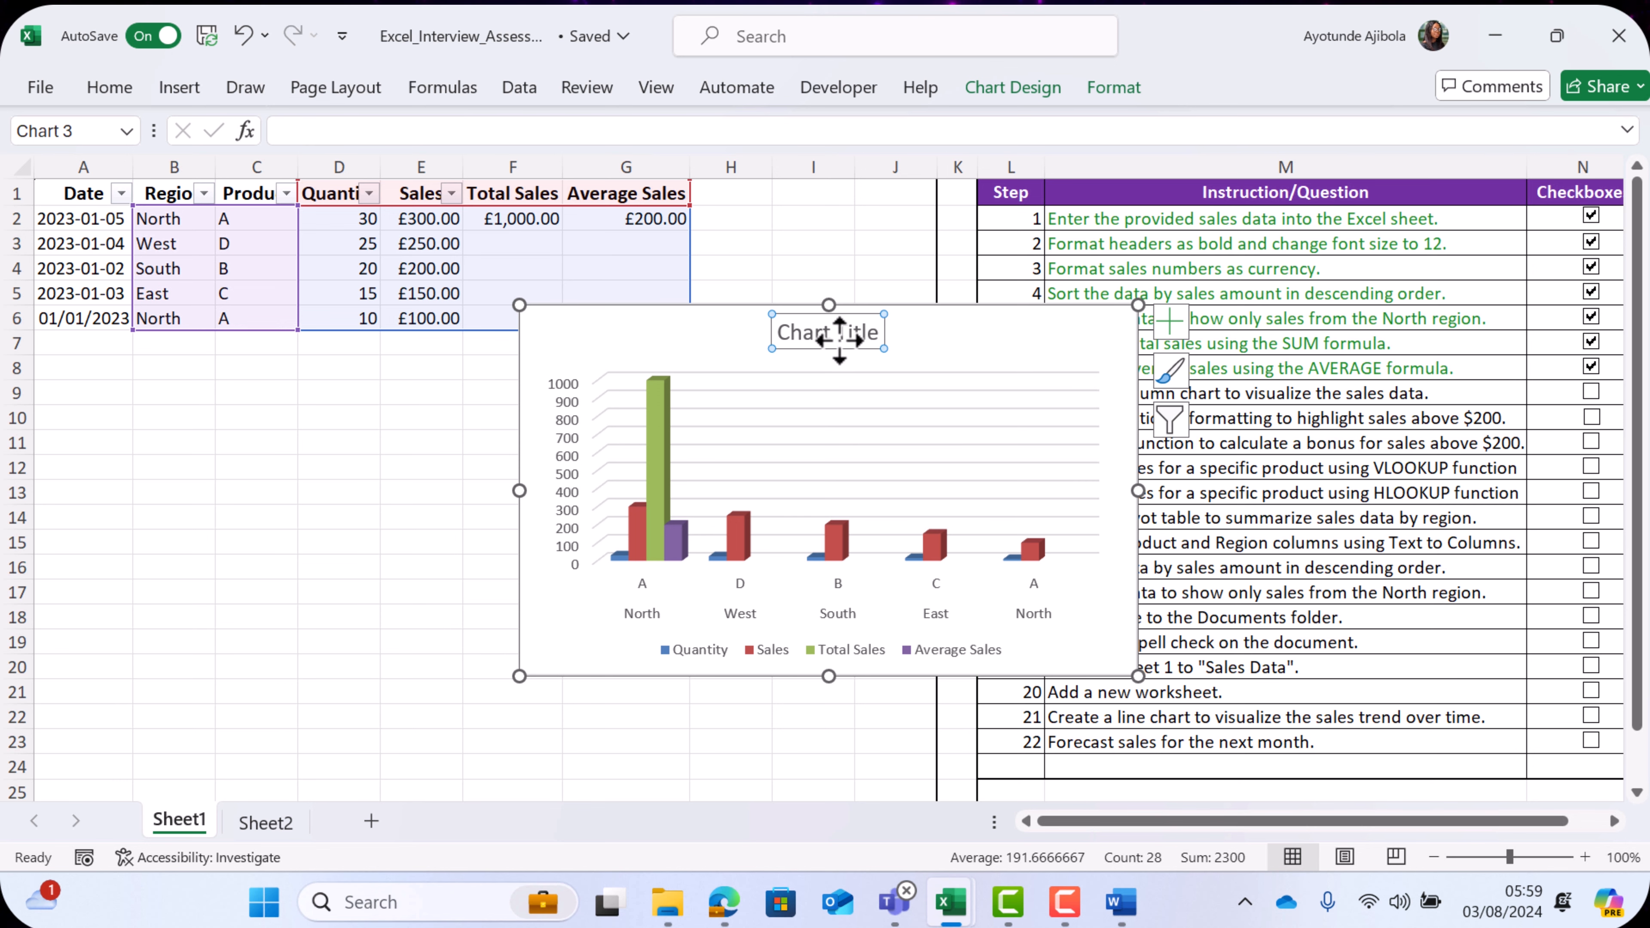
double_click(798, 335)
key(ctrl+a)
text(Sales Data)
drag(779, 333, 494, 409)
- Close the chart area formatting options and tick off checklist step 8 for the column chart
click(931, 350)
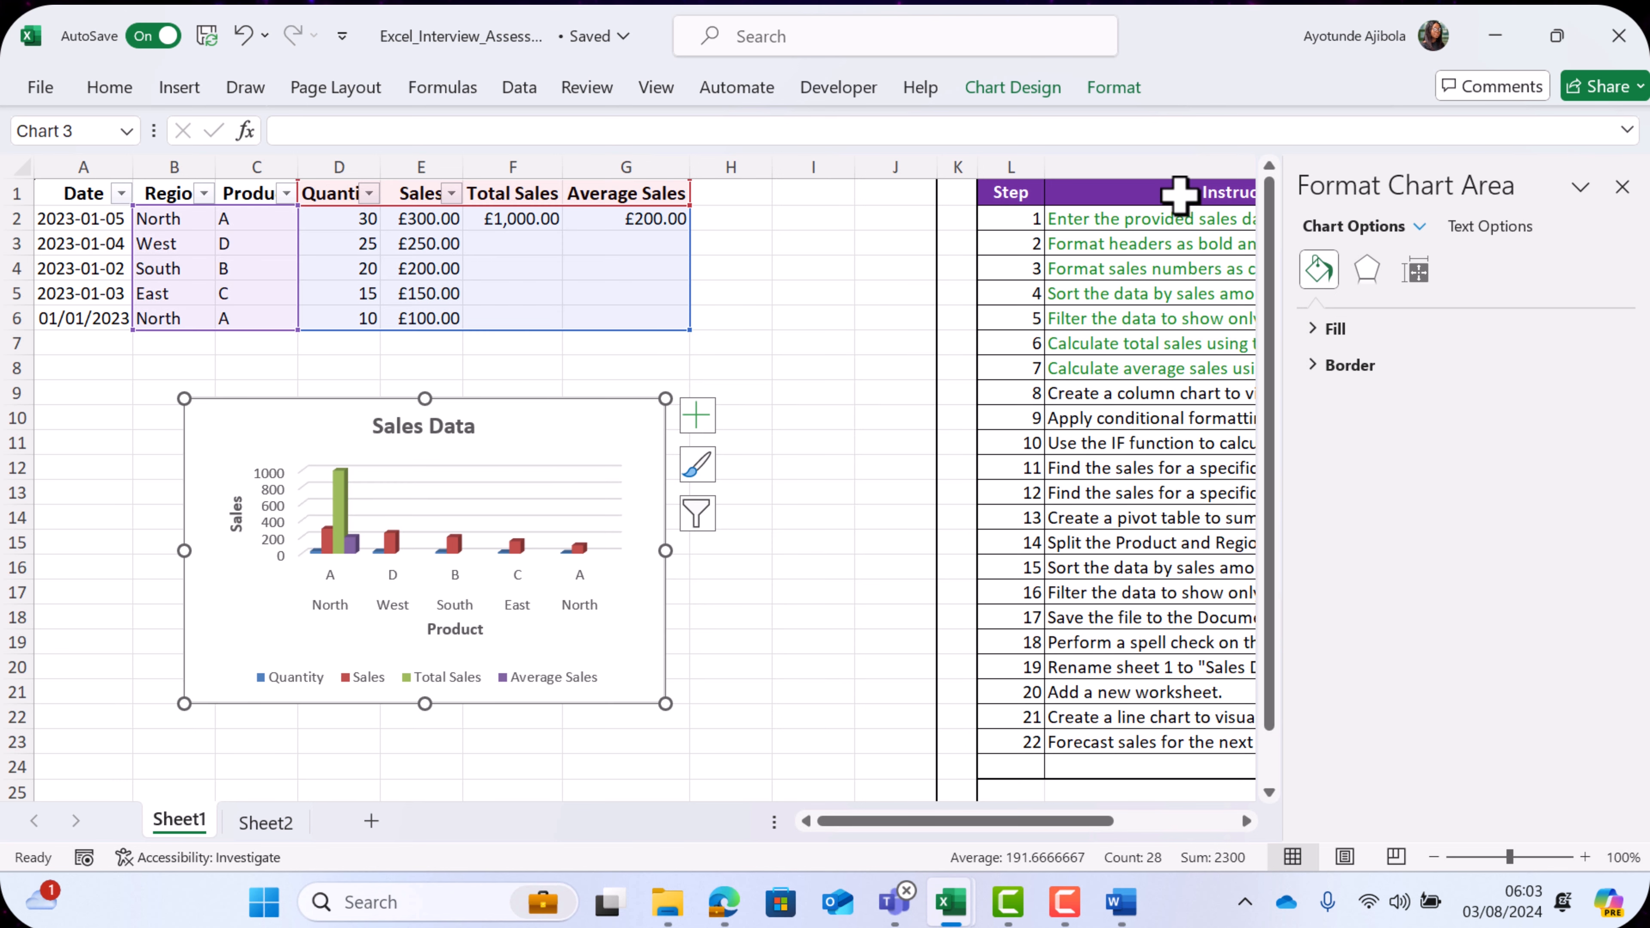
click(1622, 186)
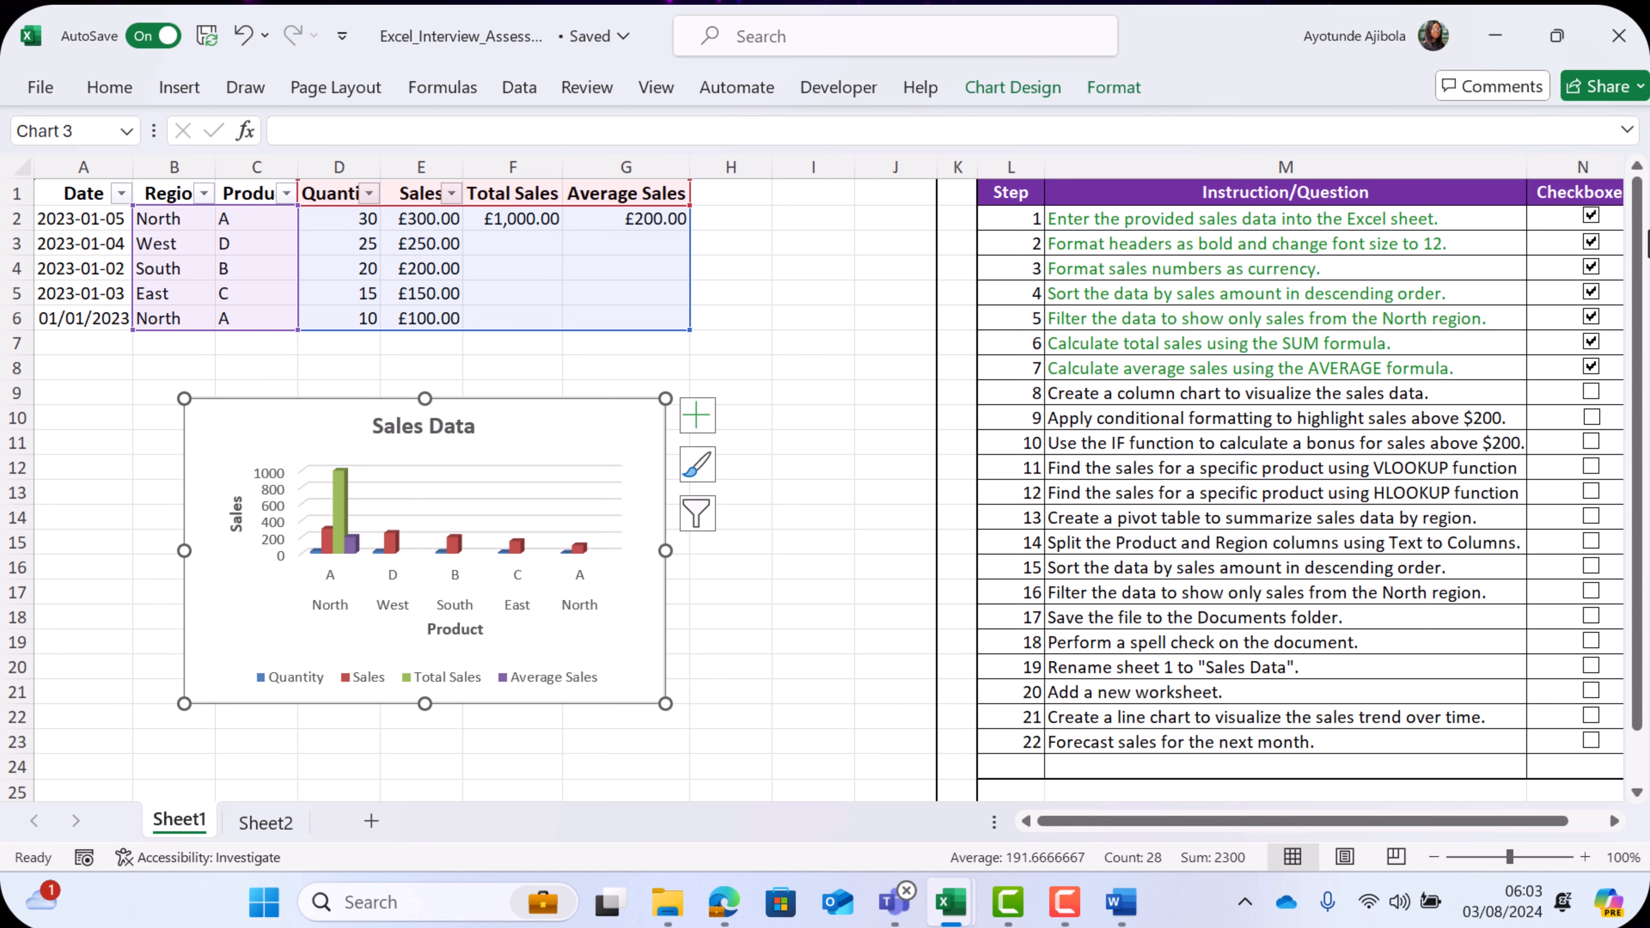
click(1591, 393)
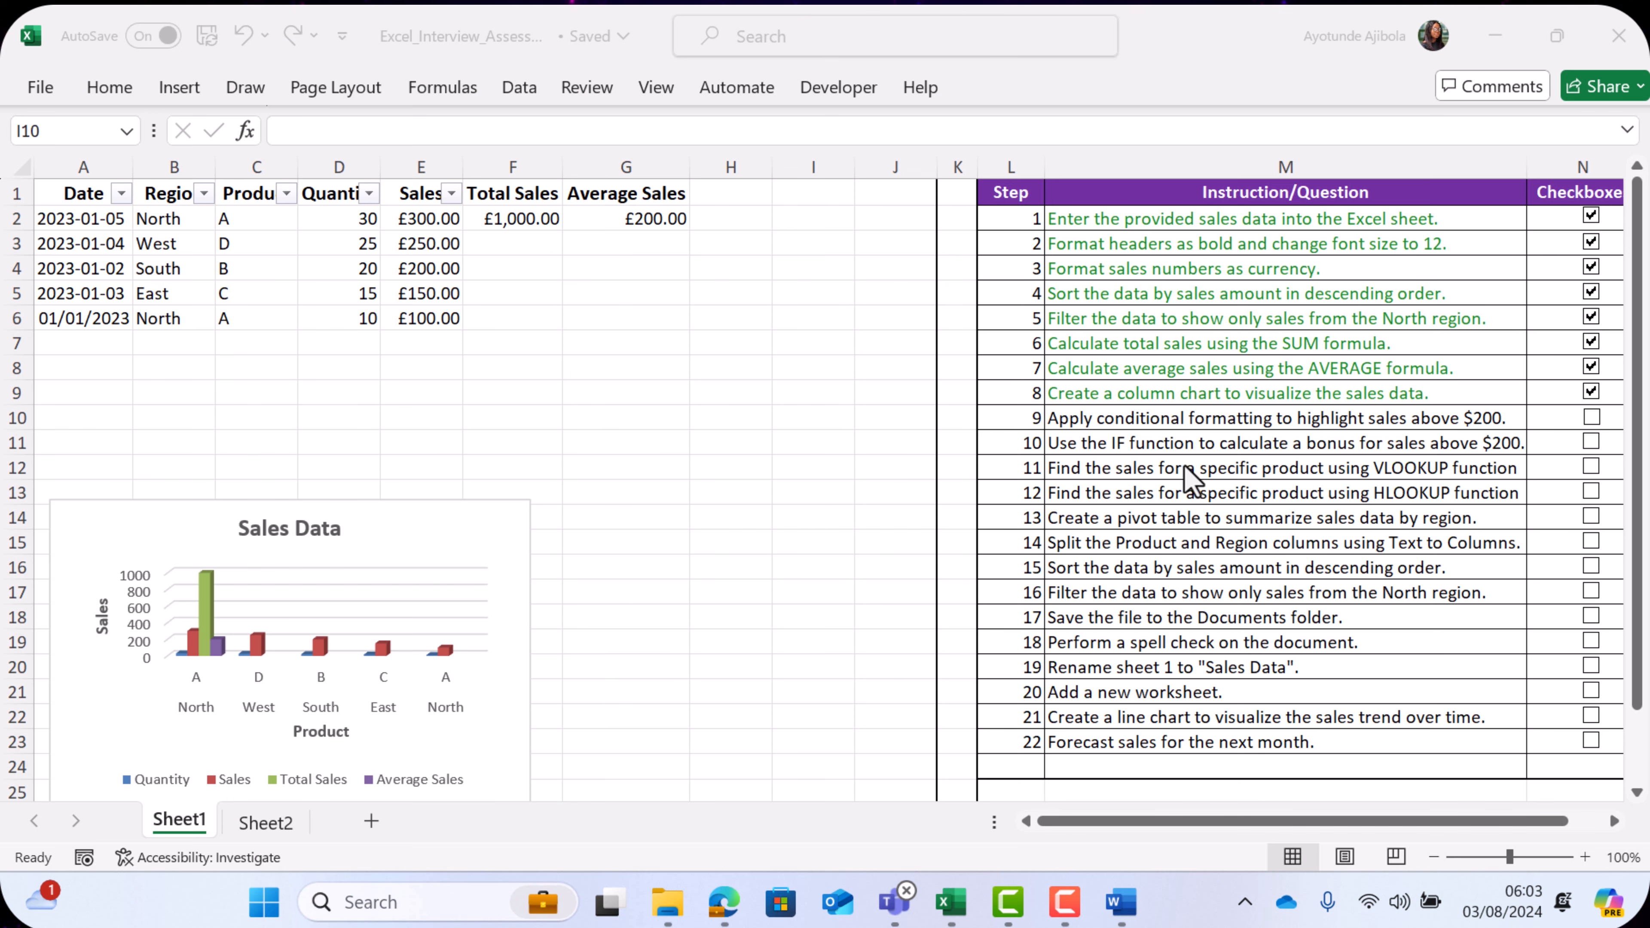
- Conditionally format sales in E2:E6 greater than £200.00 with Green Fill with Dark Green Text, and tick off checklist step 9
click(1116, 416)
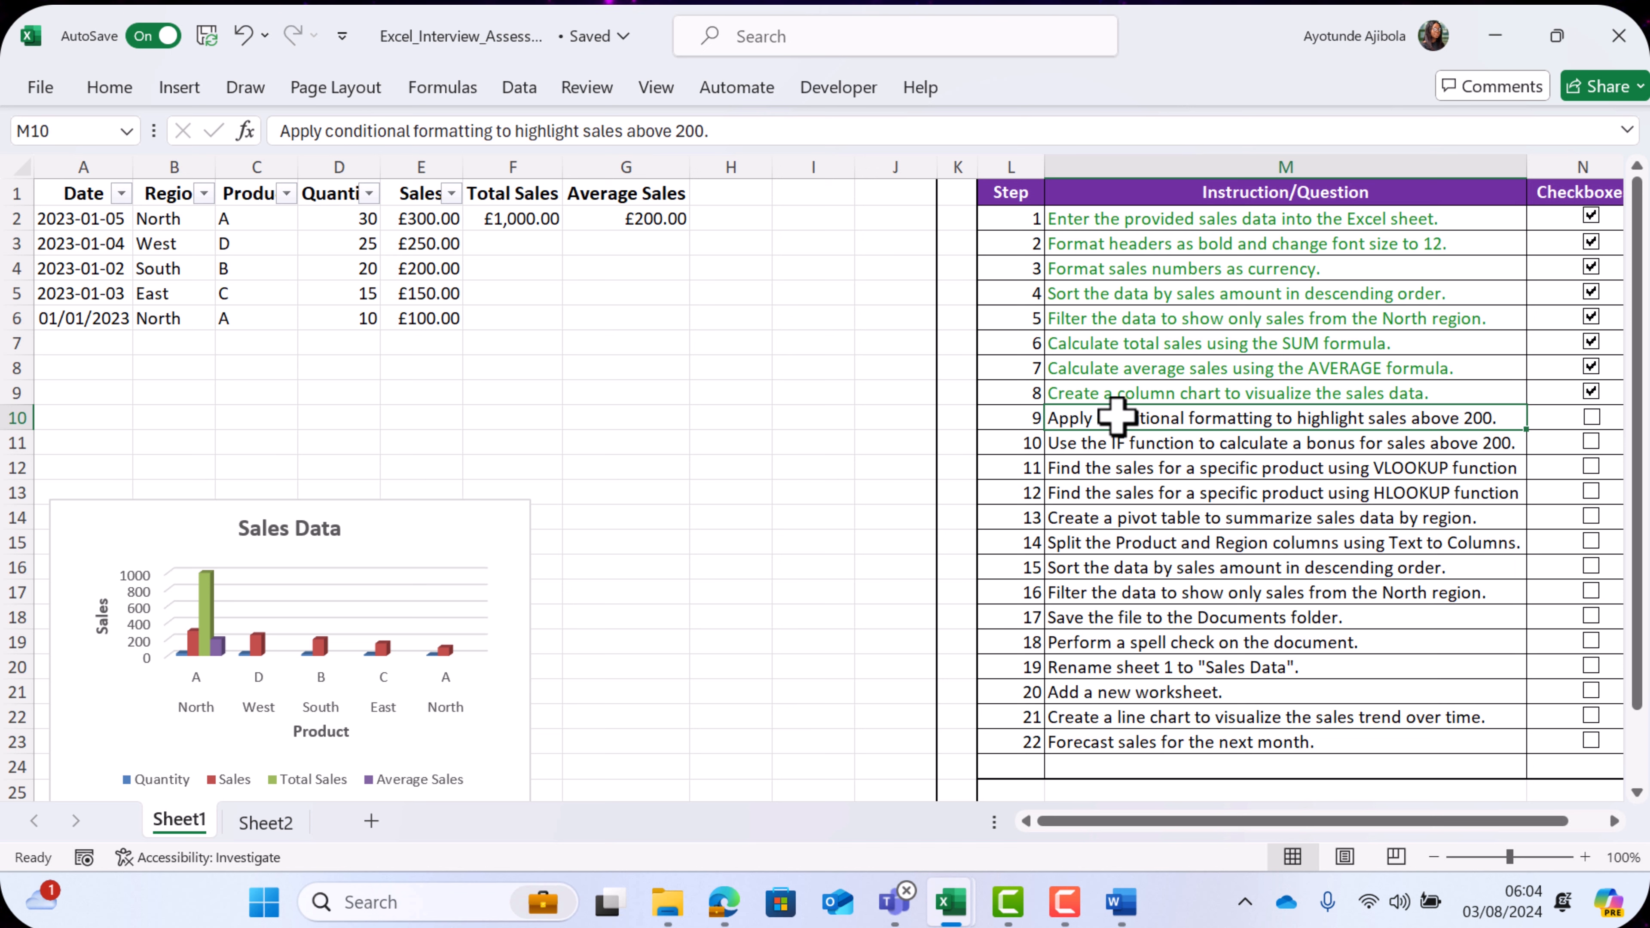
click(695, 386)
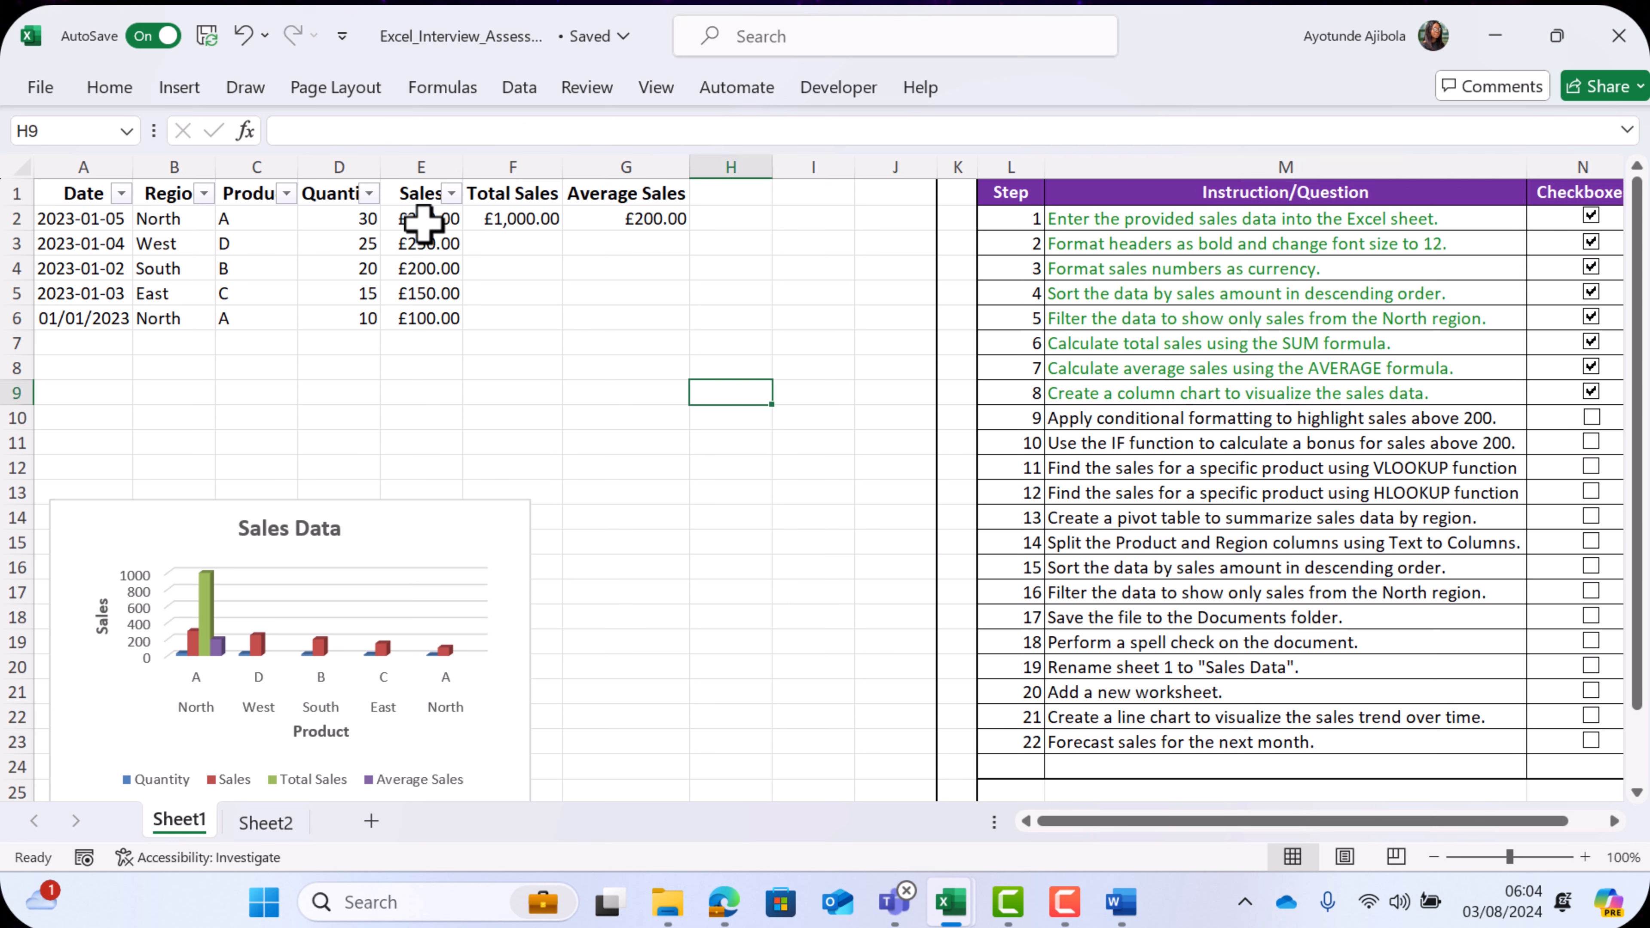
drag(423, 221, 453, 322)
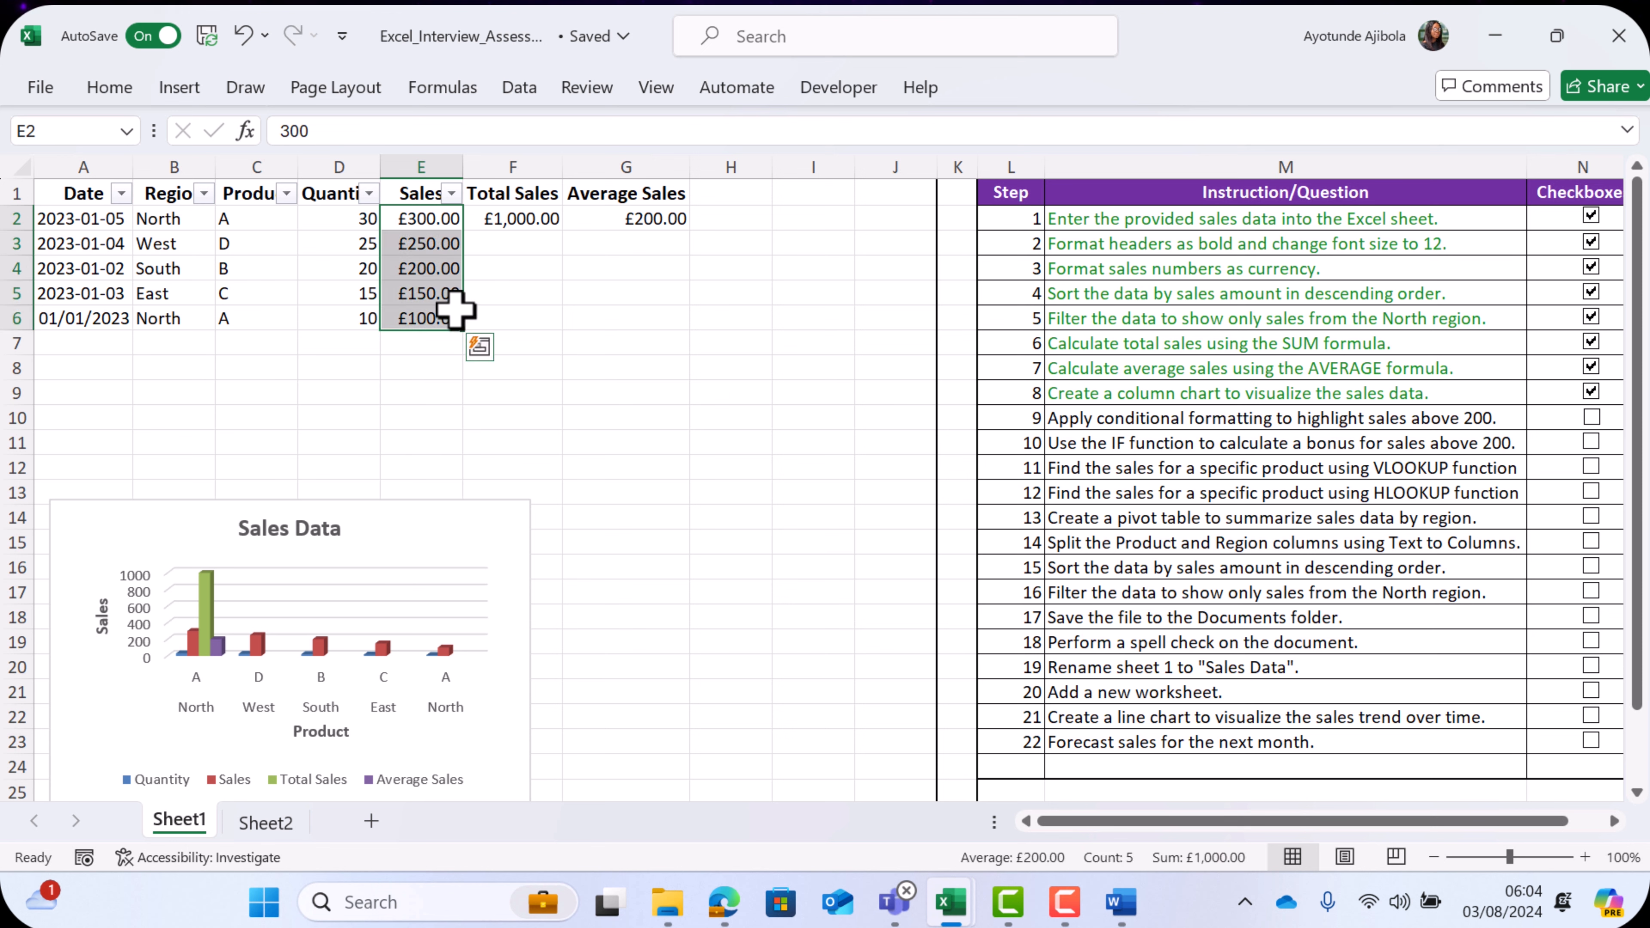
click(114, 89)
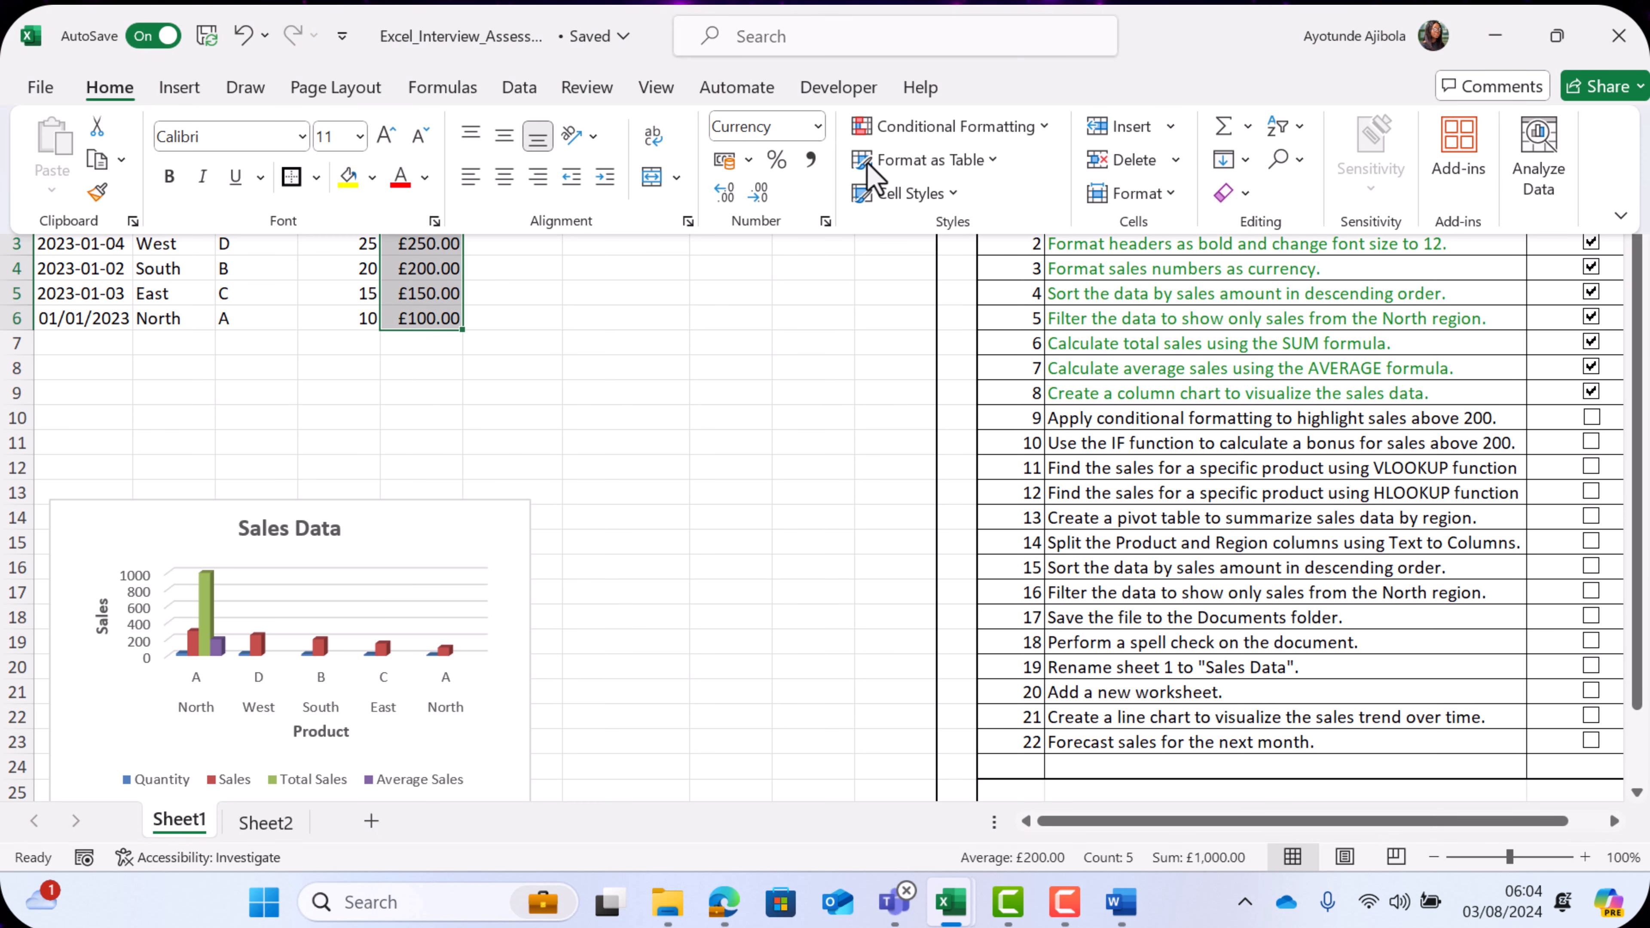
click(905, 128)
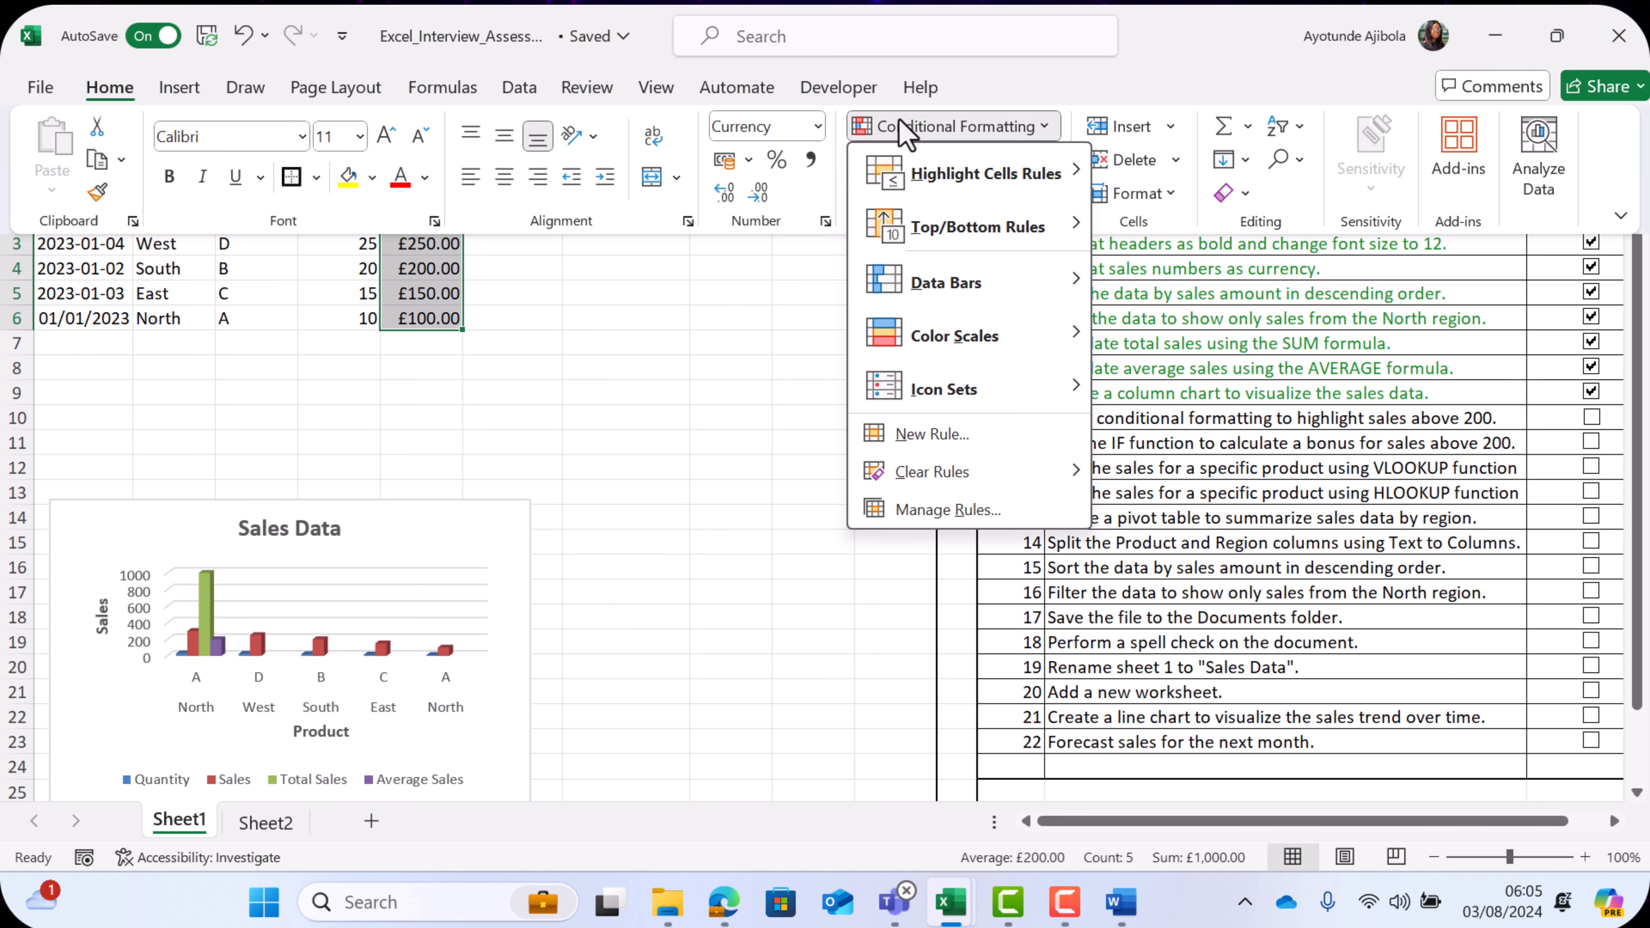
mouse_move(935, 177)
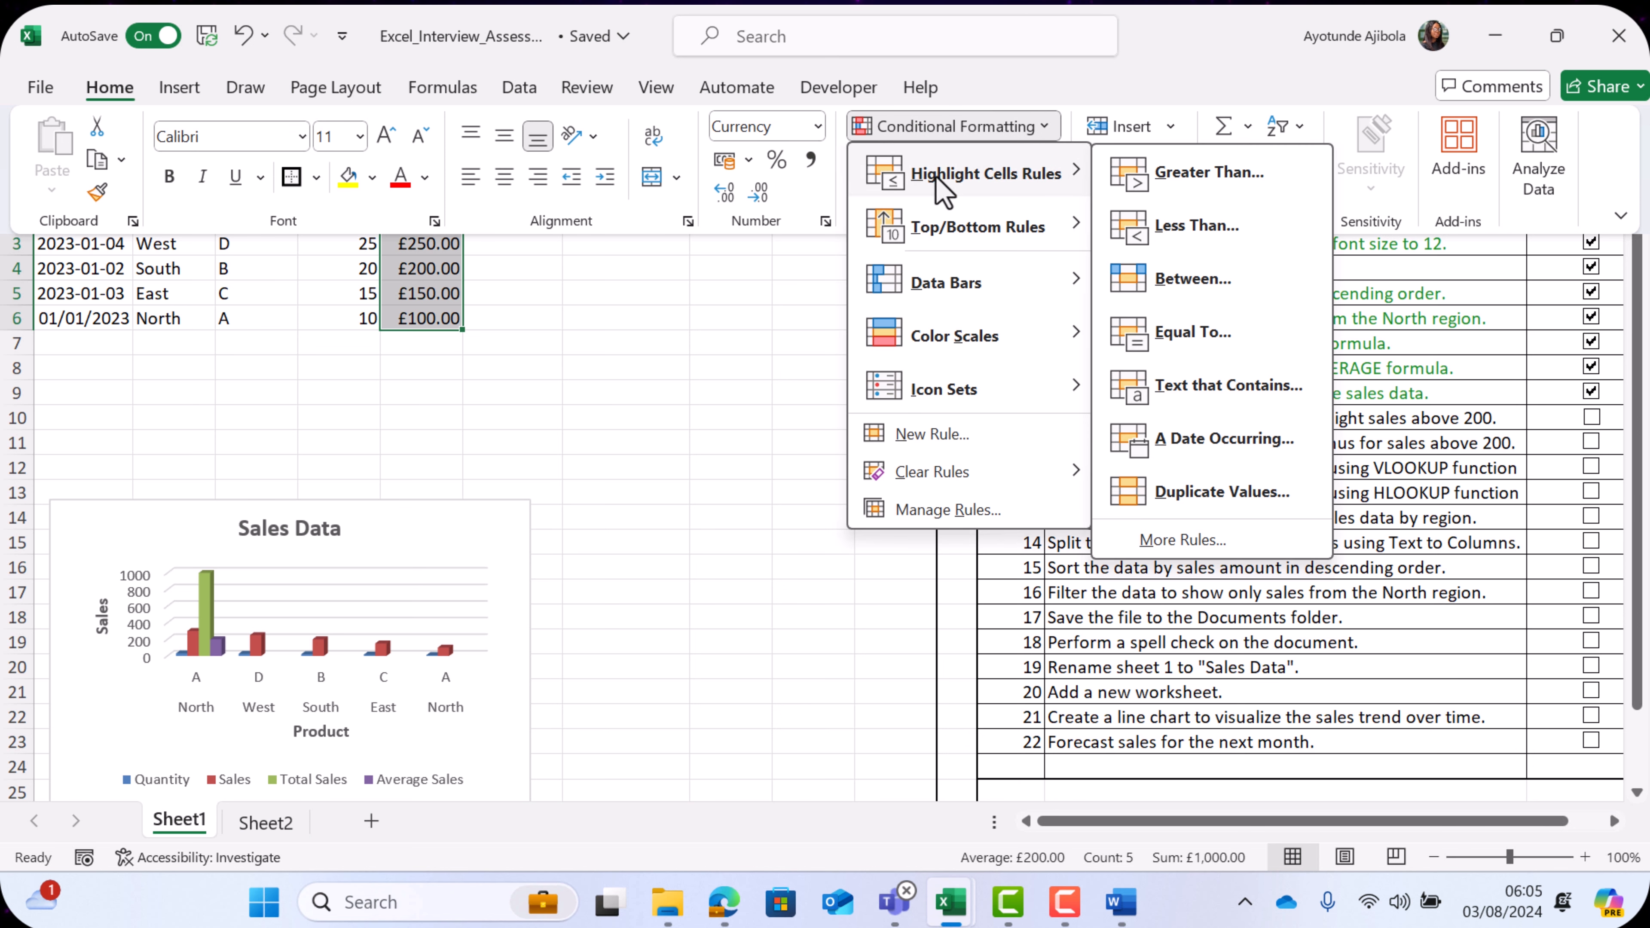
click(1214, 182)
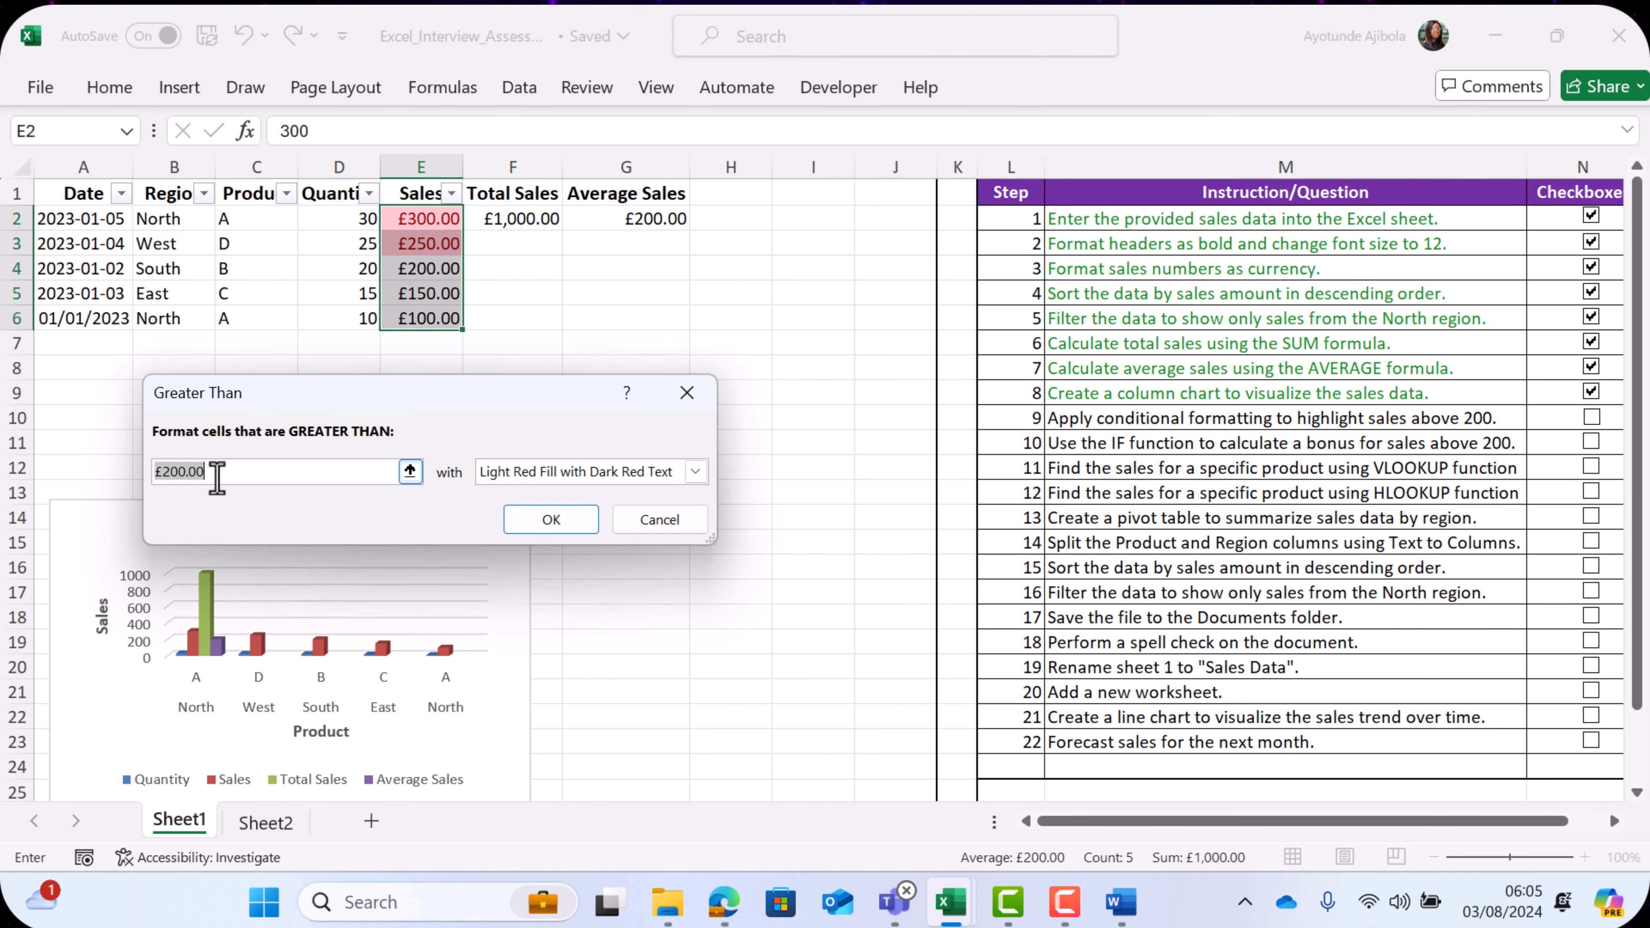
click(697, 472)
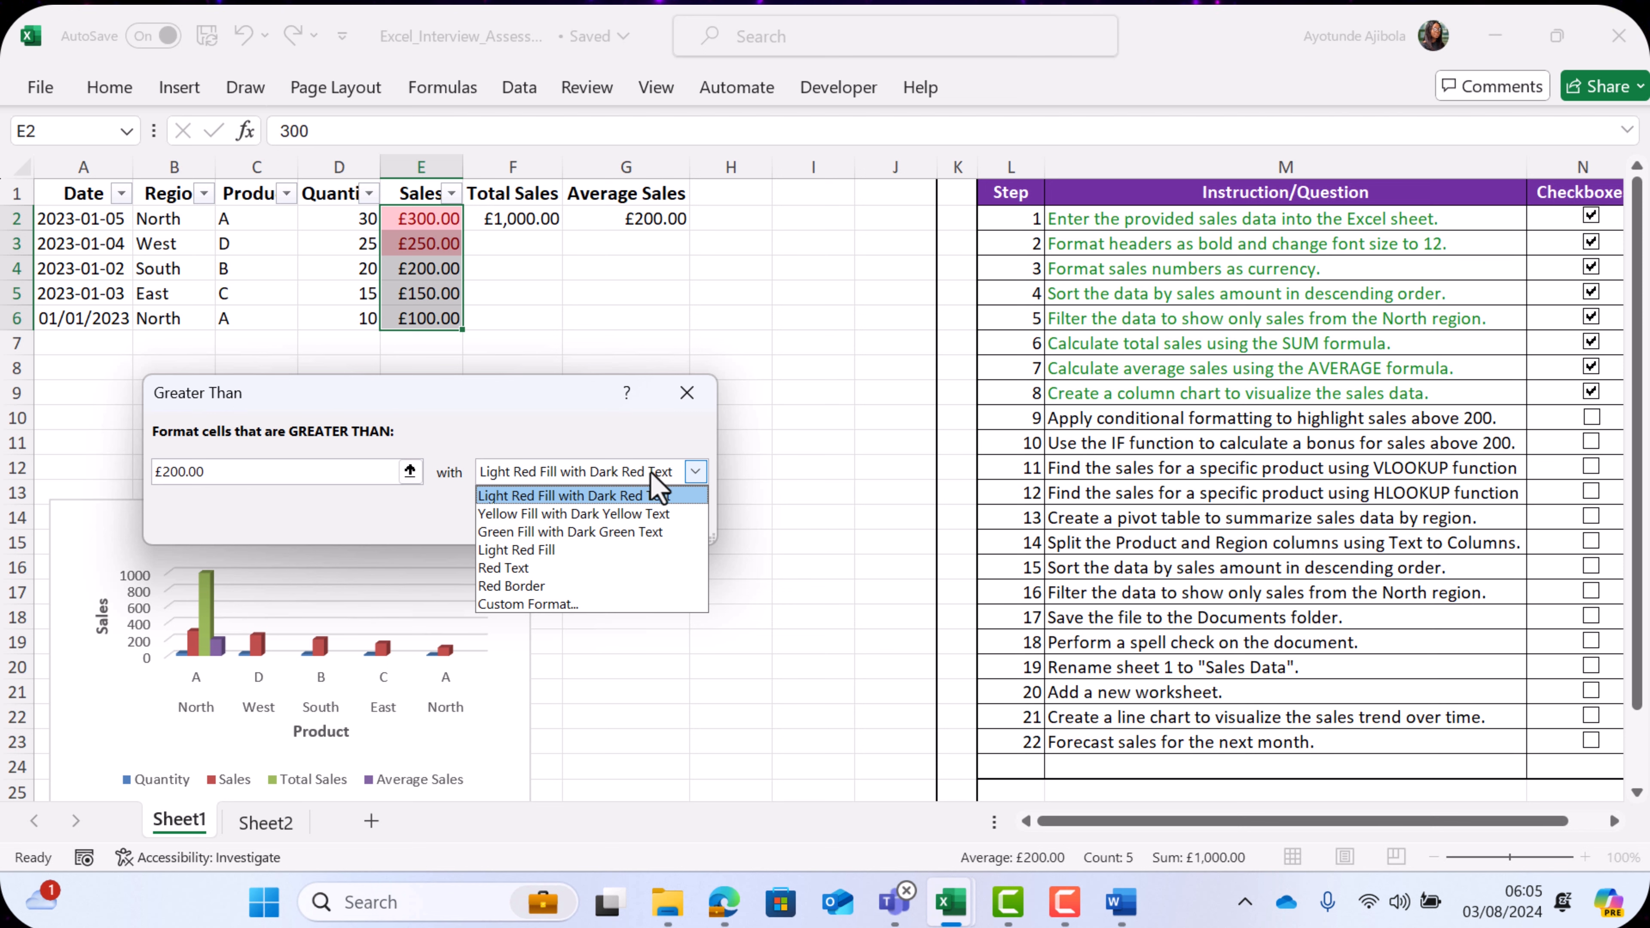
click(623, 530)
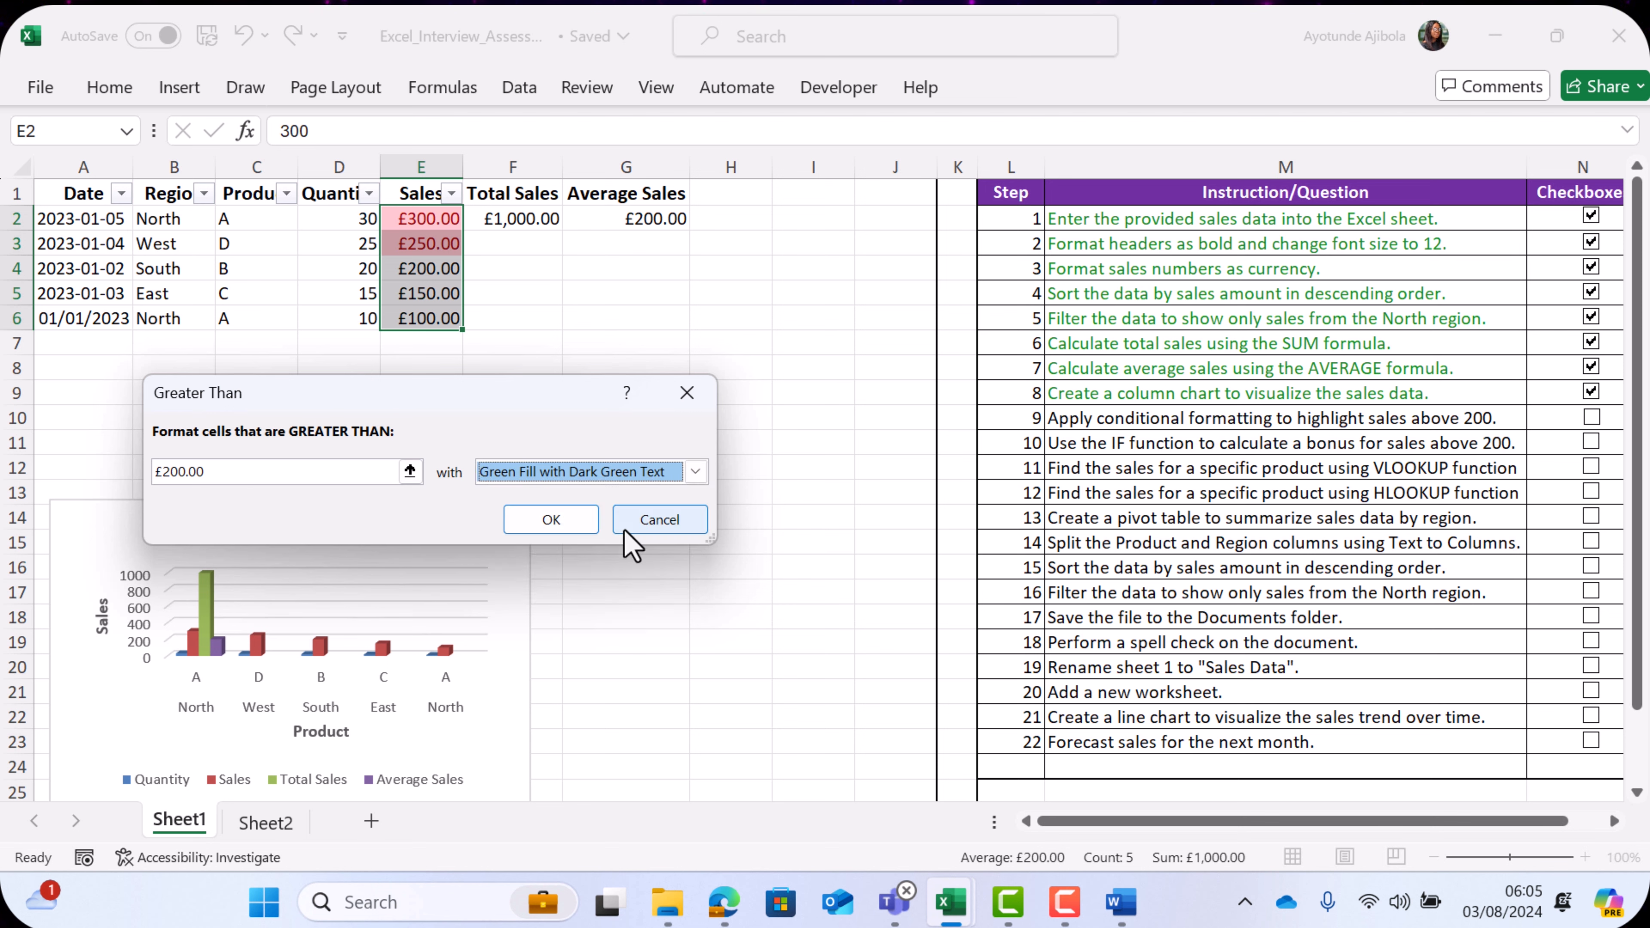
click(582, 524)
click(583, 277)
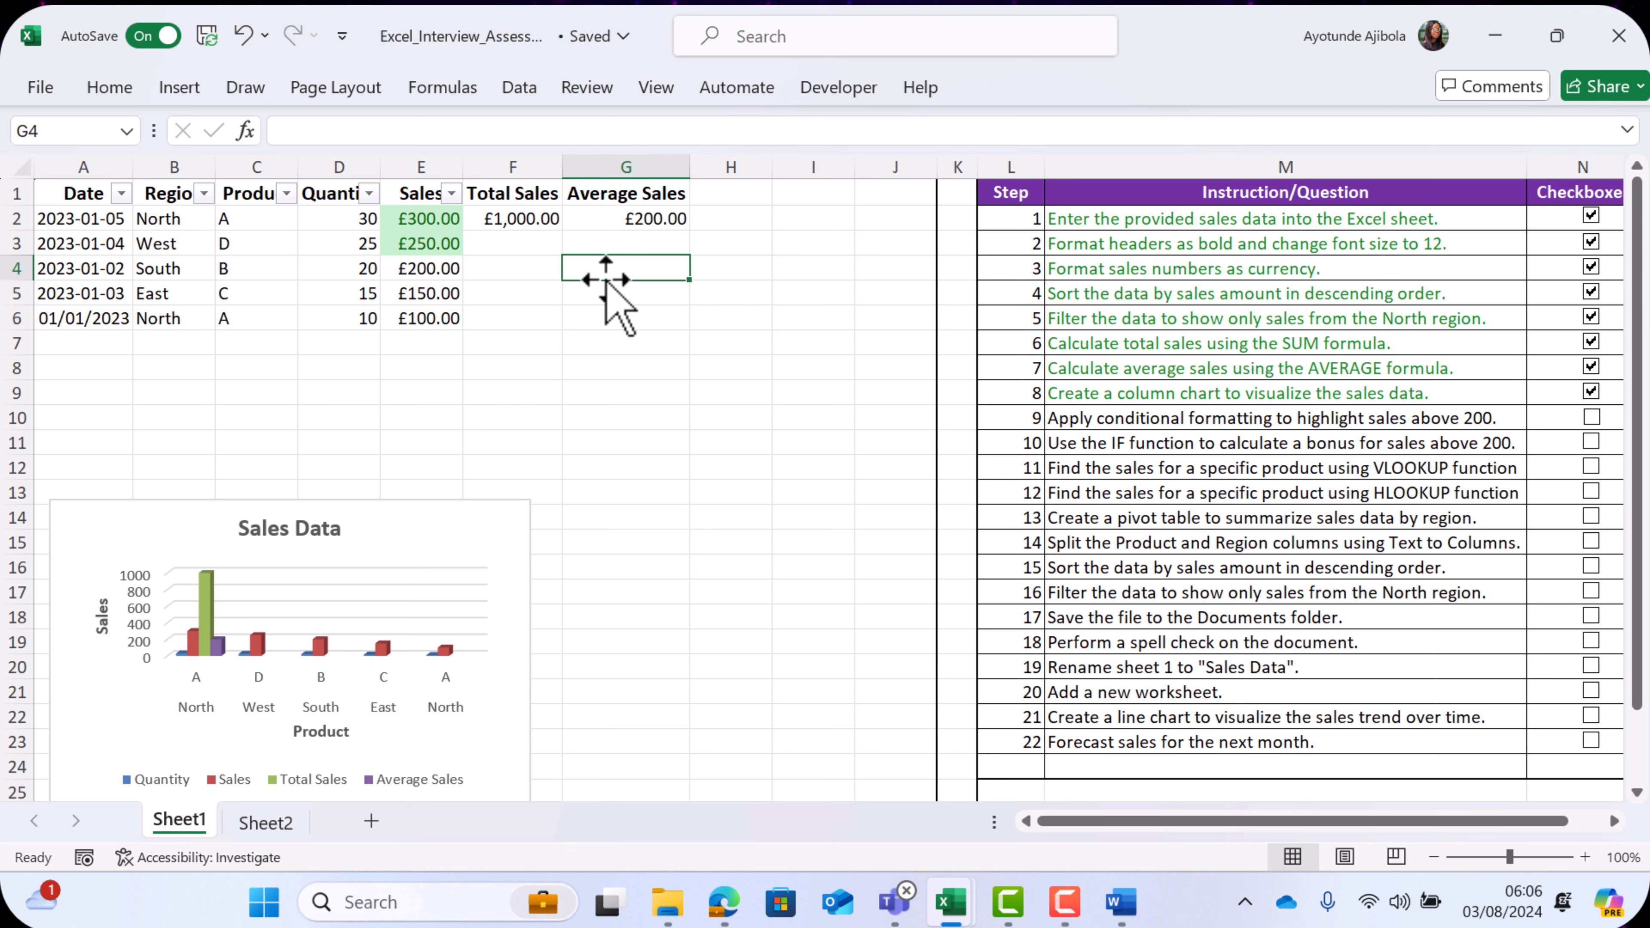
click(1592, 418)
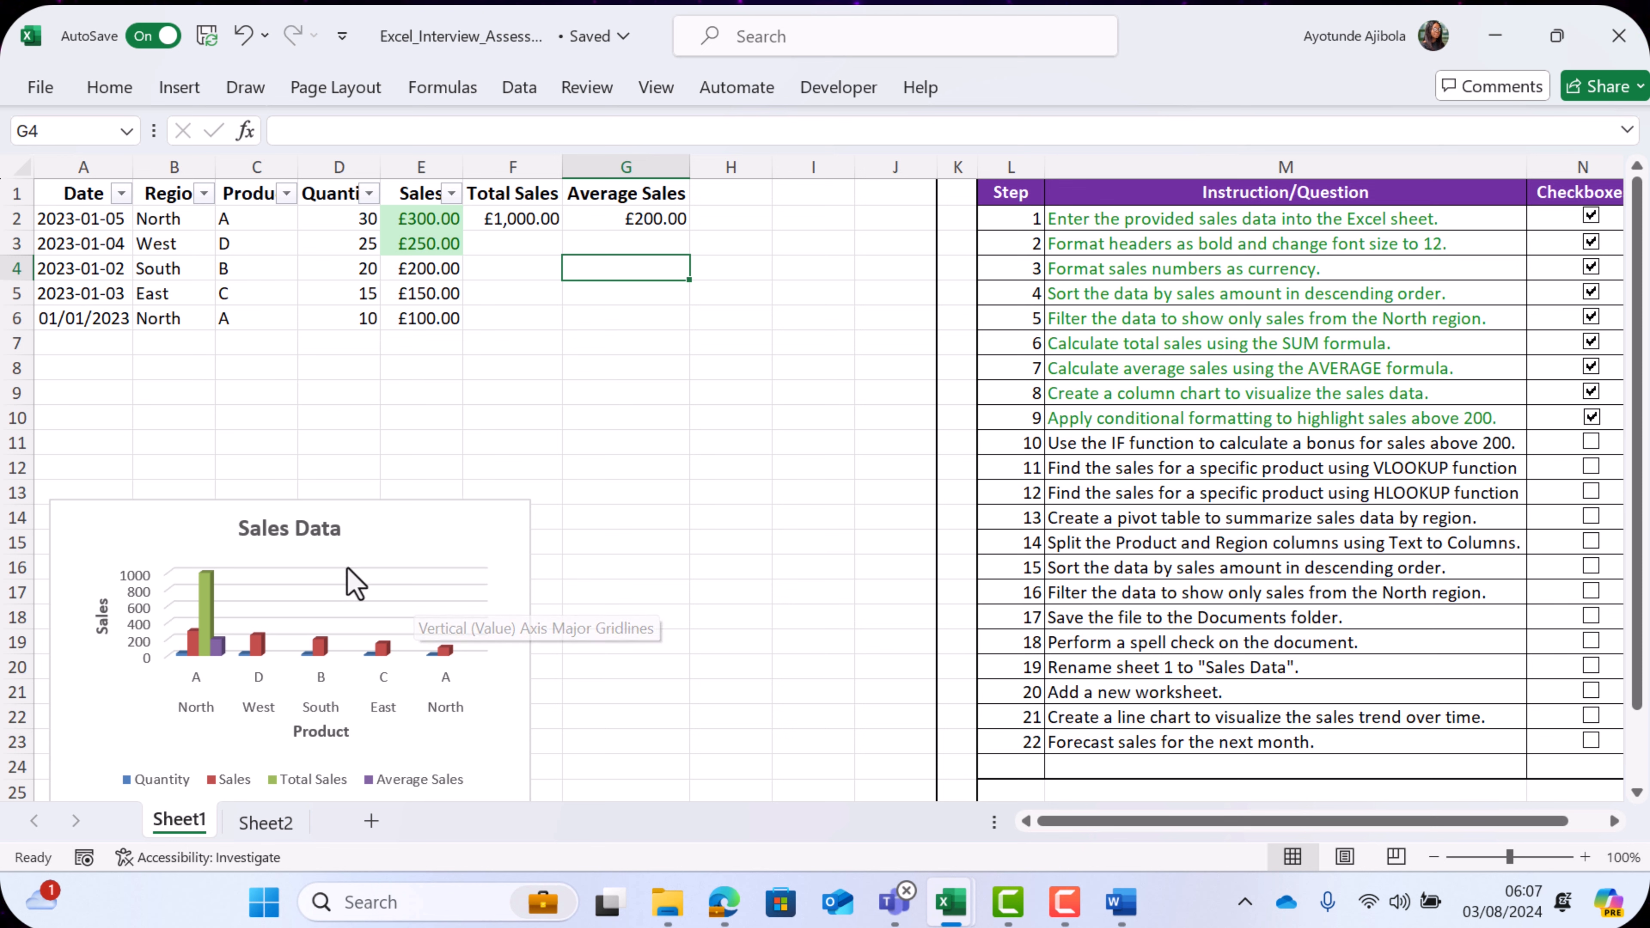
- Enter the bonus formula =IF(E2>200,E2*0.1,0) in cell H2 for checklist step 10
click(731, 217)
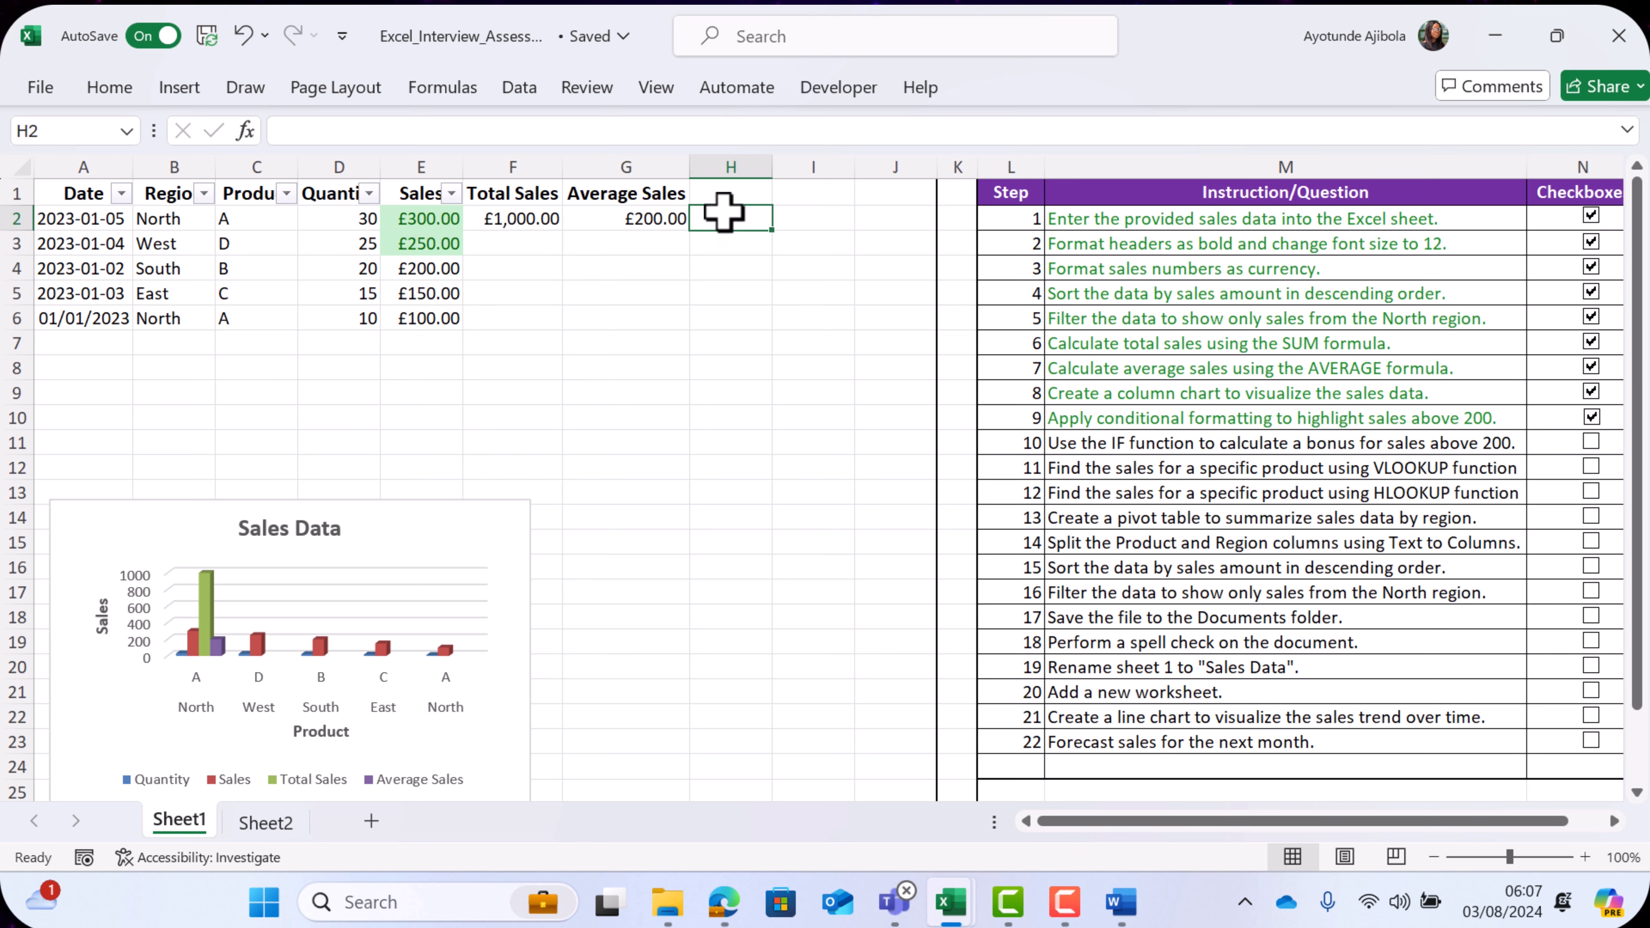
click(608, 131)
text(=IF()
click(447, 219)
text(>200,)
click(447, 218)
text(*0.1,0))
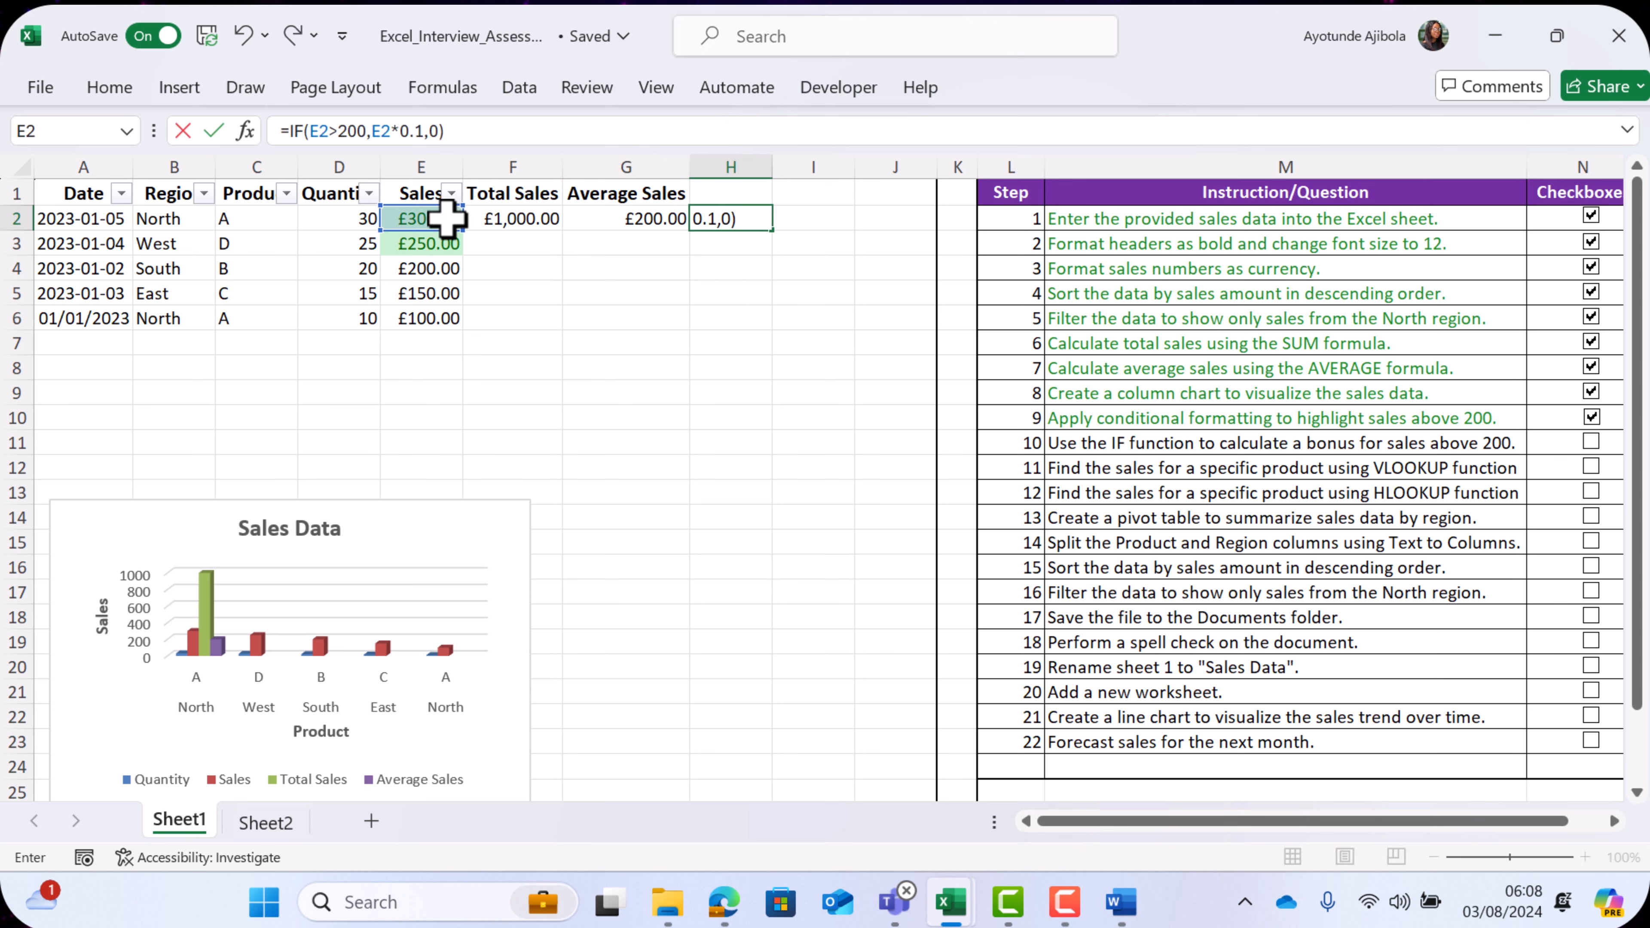
- Review the value-if-true and value-if-false arguments of the bonus formula in H2
click(714, 218)
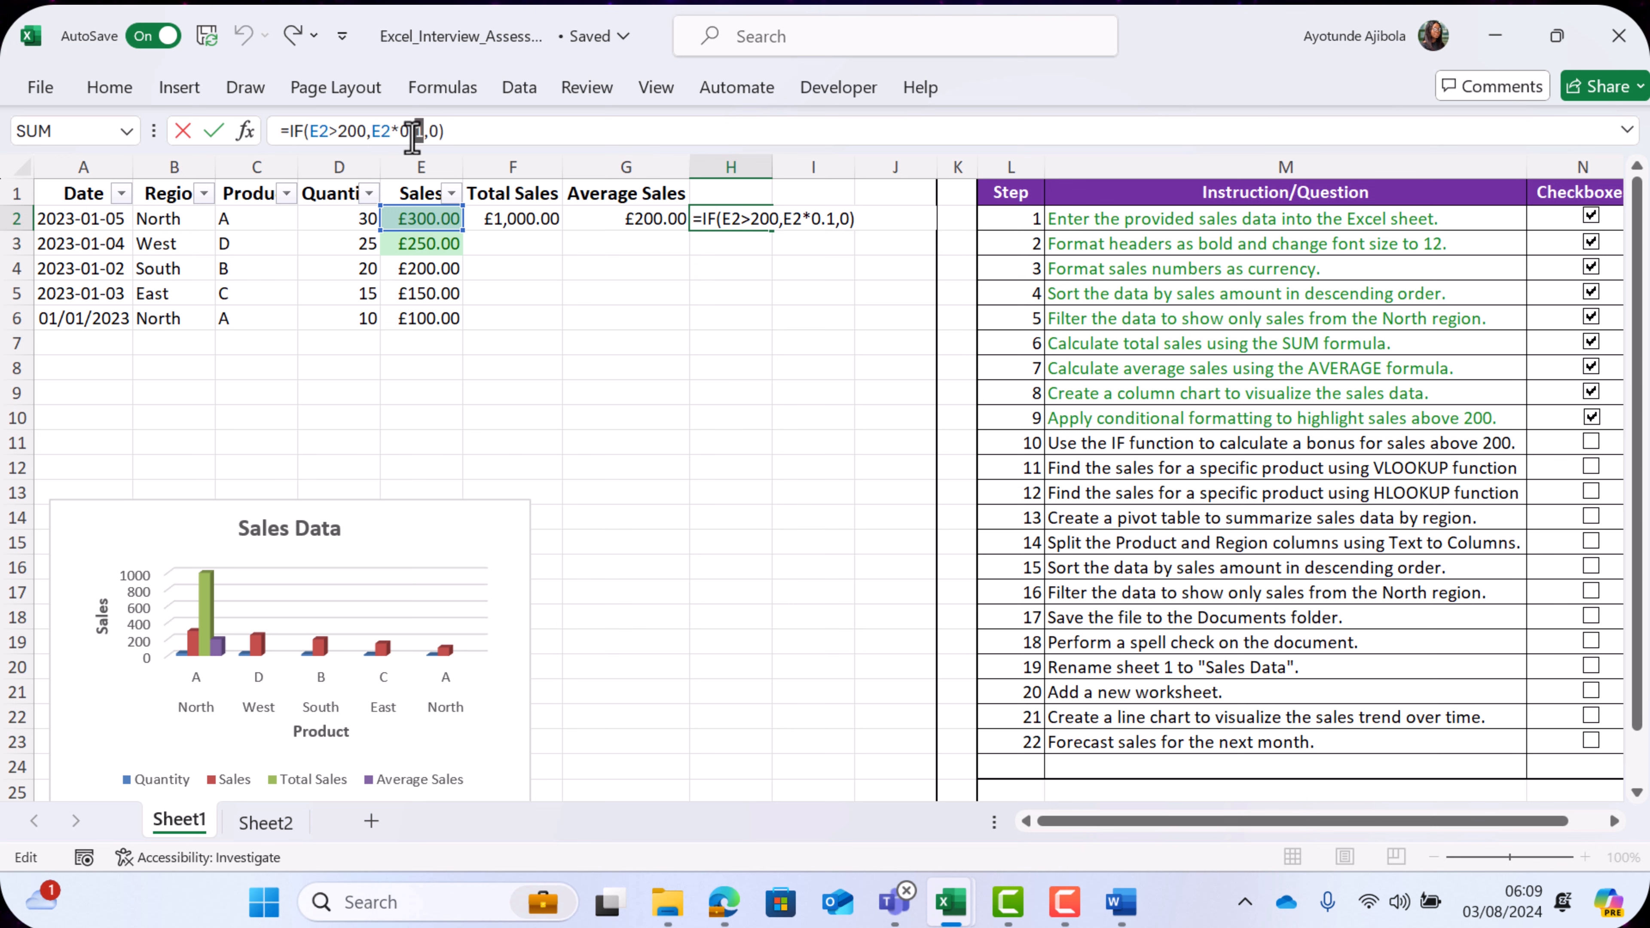
drag(423, 131, 367, 131)
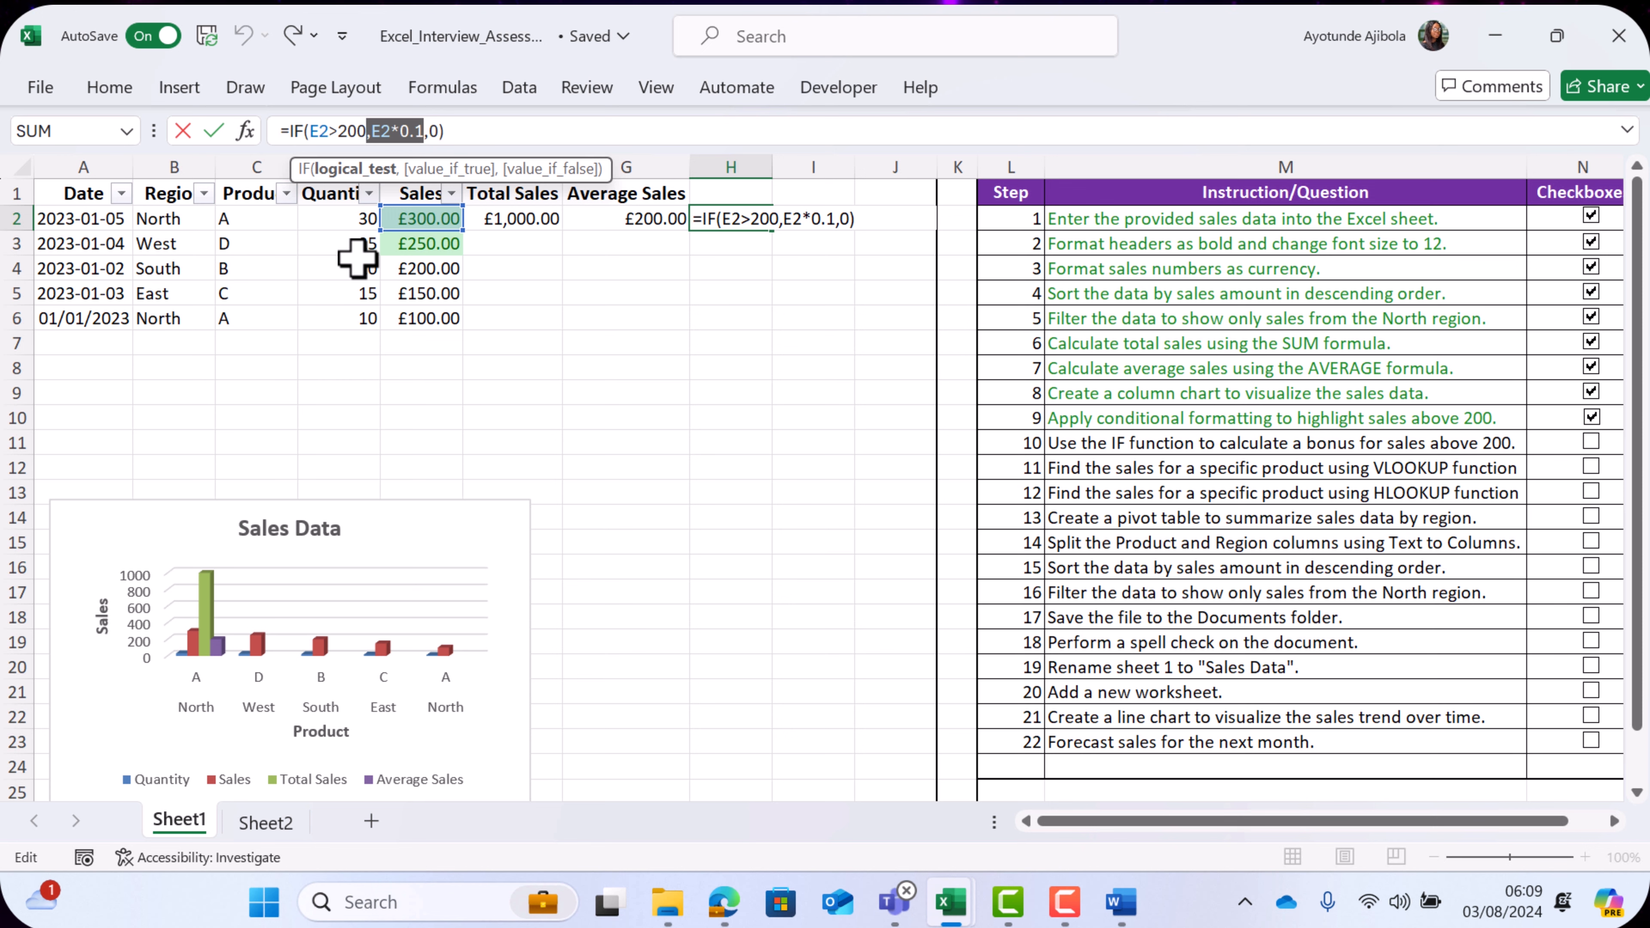
click(430, 130)
double_click(432, 131)
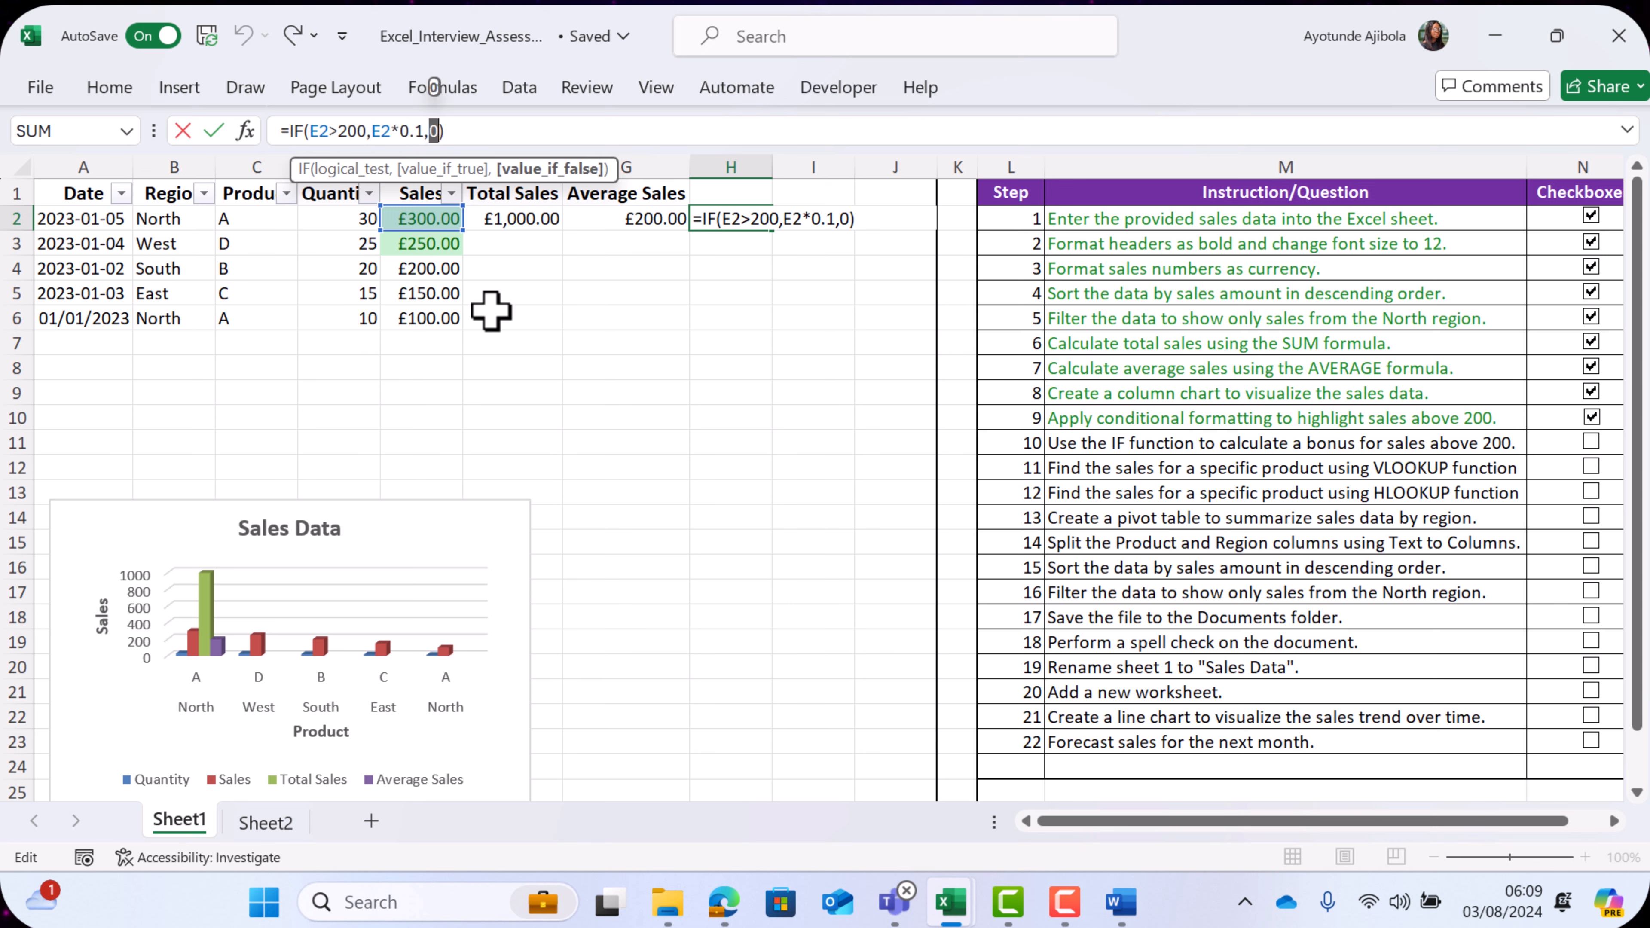
- Commit the bonus formula =IF(E2>200,E2*0.1,0) in H2, fill it down to H6 and check the results against the sales figures
key(ctrl+Return)
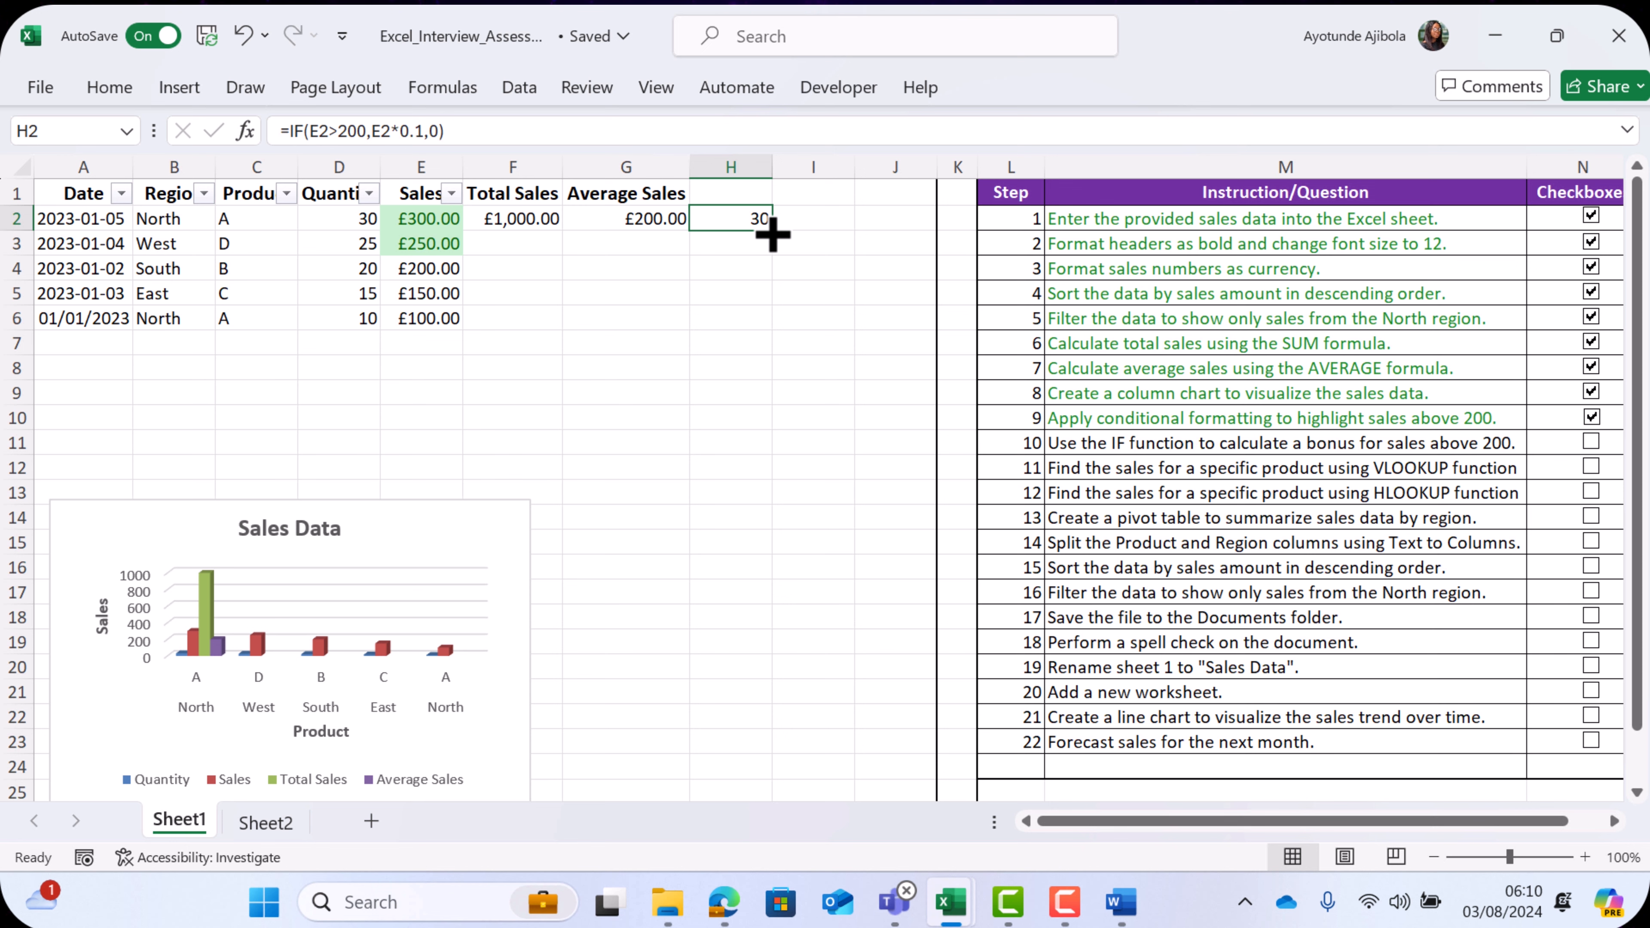
drag(771, 229, 767, 328)
click(748, 413)
drag(743, 267, 751, 325)
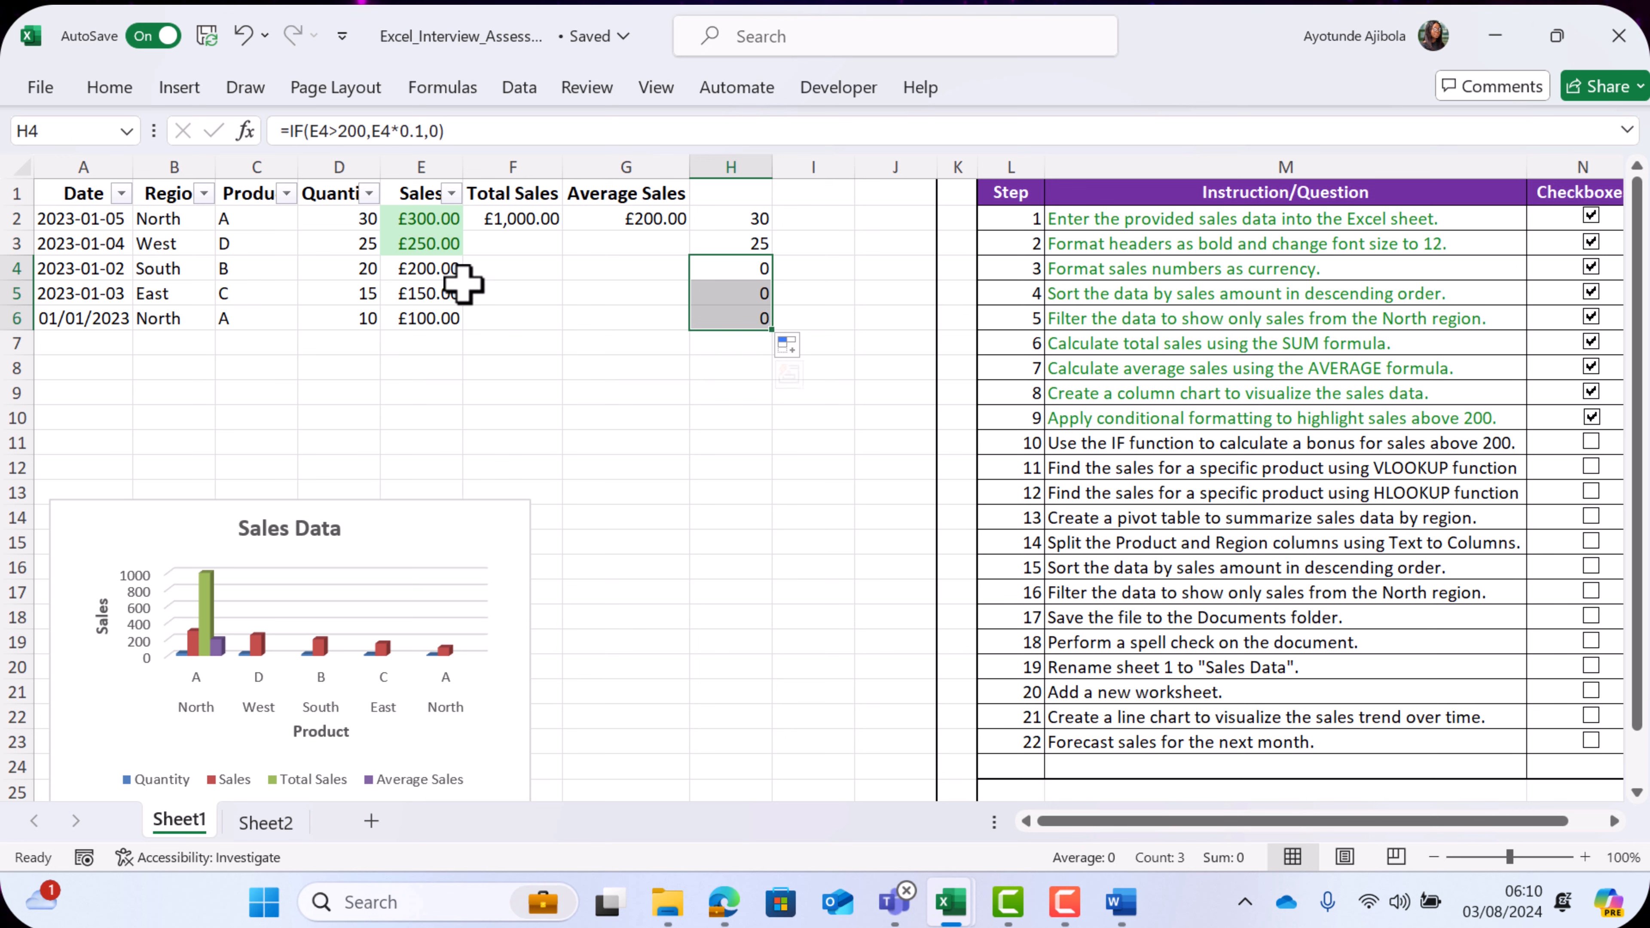
drag(451, 268, 451, 317)
- Add the header "Bonus" in H1 and tick off checklist step 10
click(746, 197)
text(Bonus)
click(887, 398)
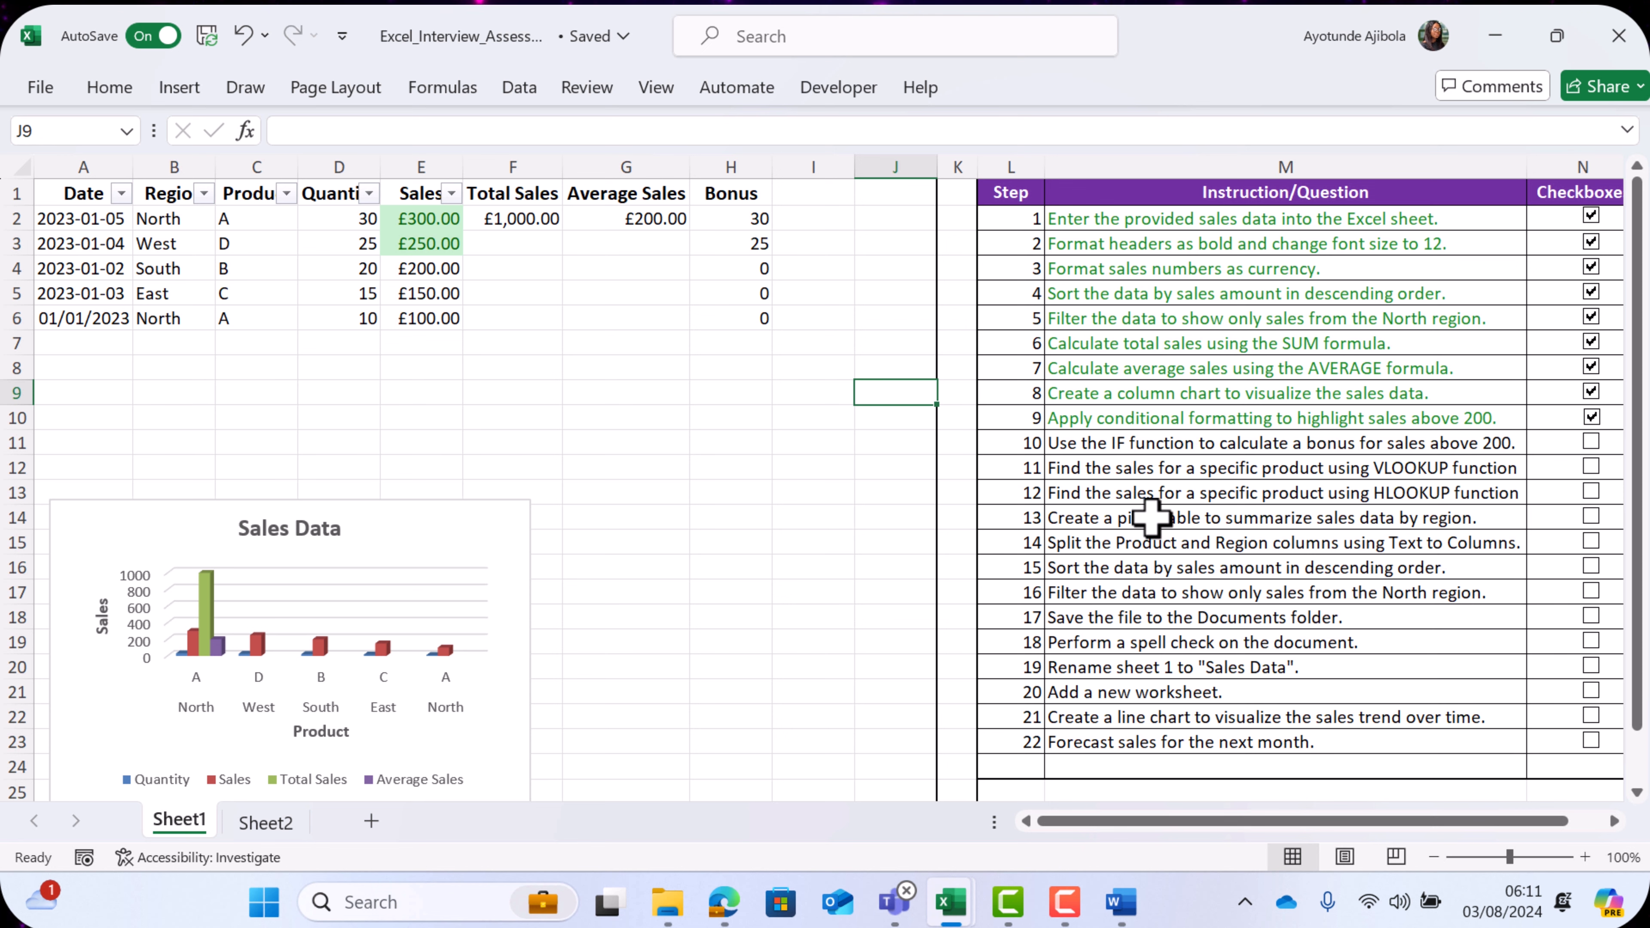
click(1591, 442)
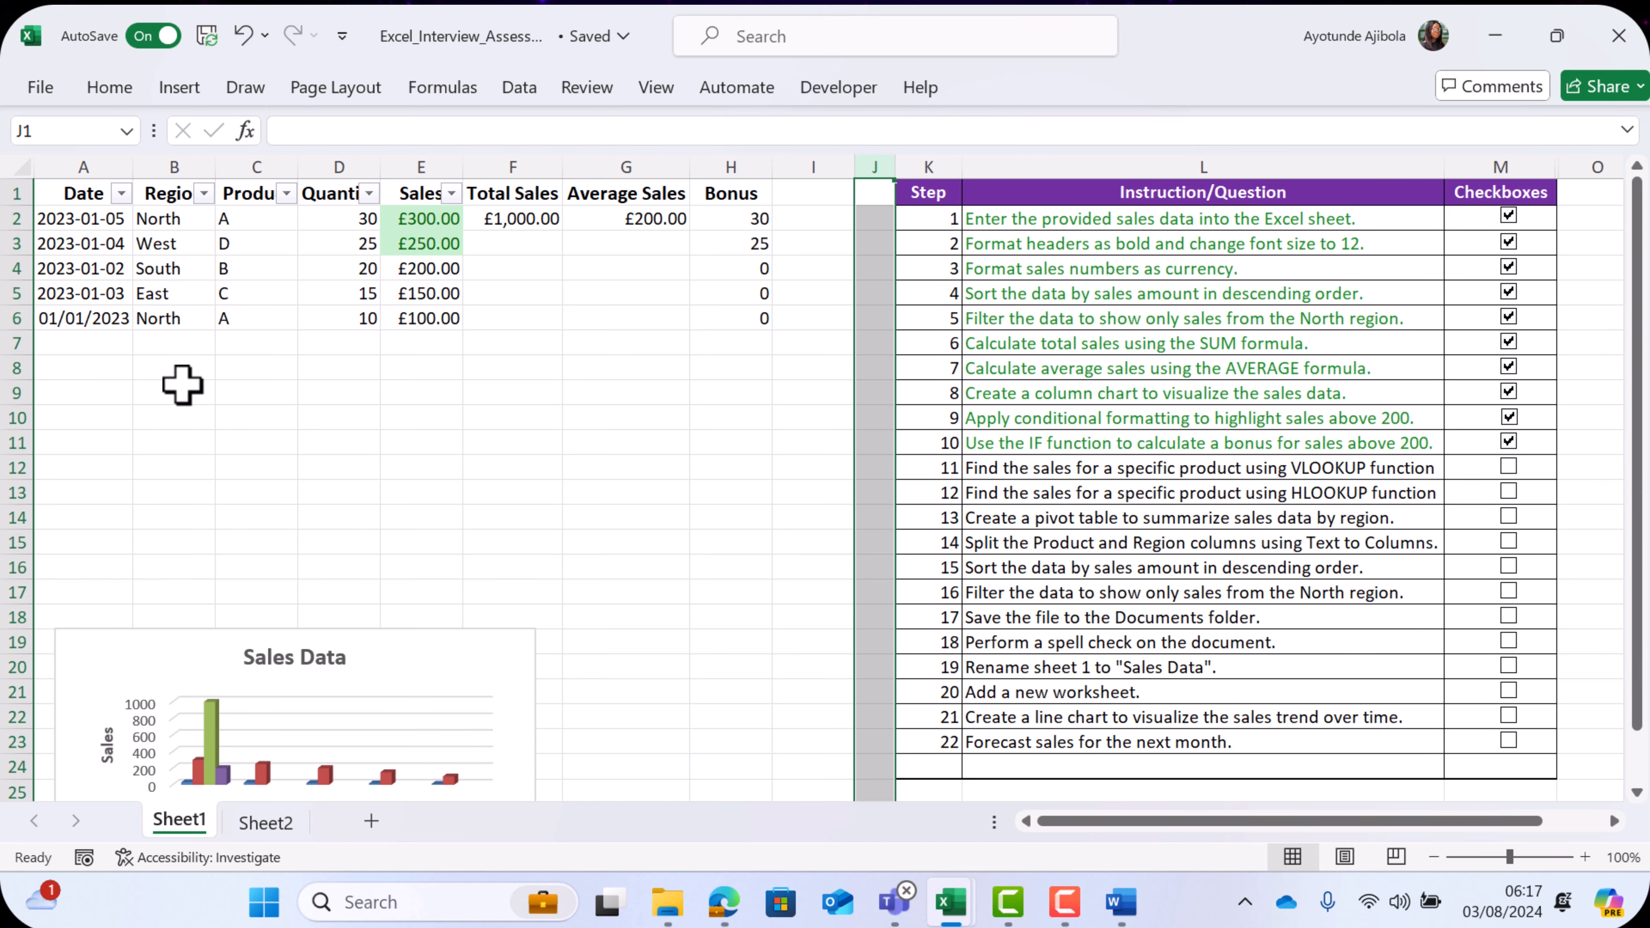
- Enter the heading "Product Lookup" in B8 with the products A and B in the two cells below it
click(183, 375)
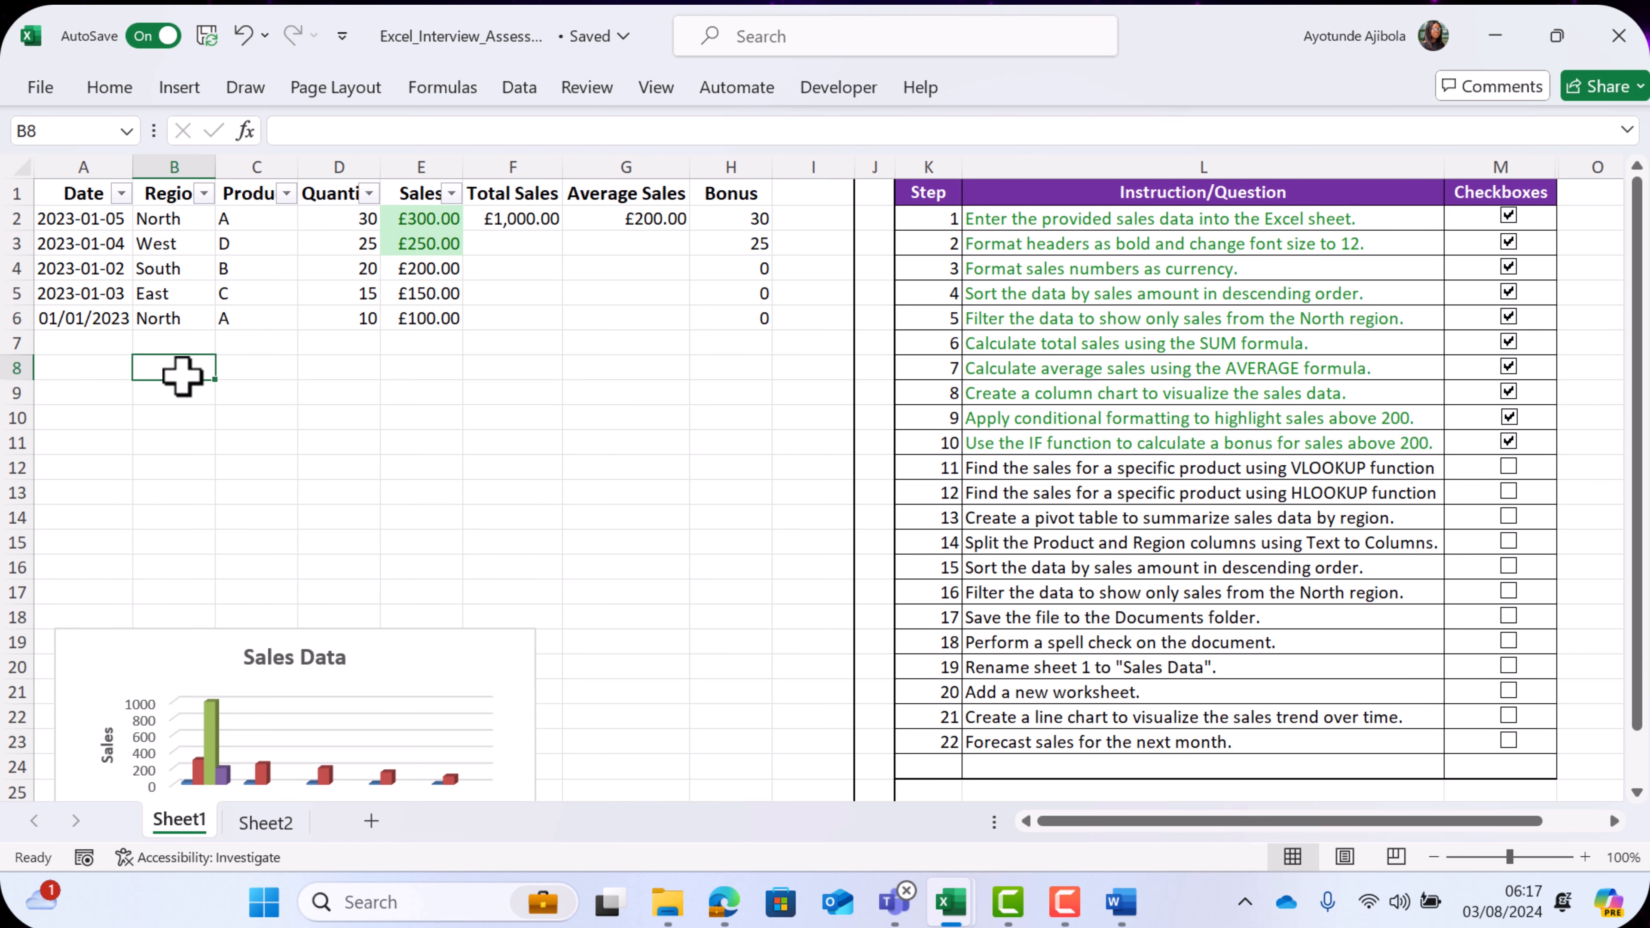
text(Product Lookup)
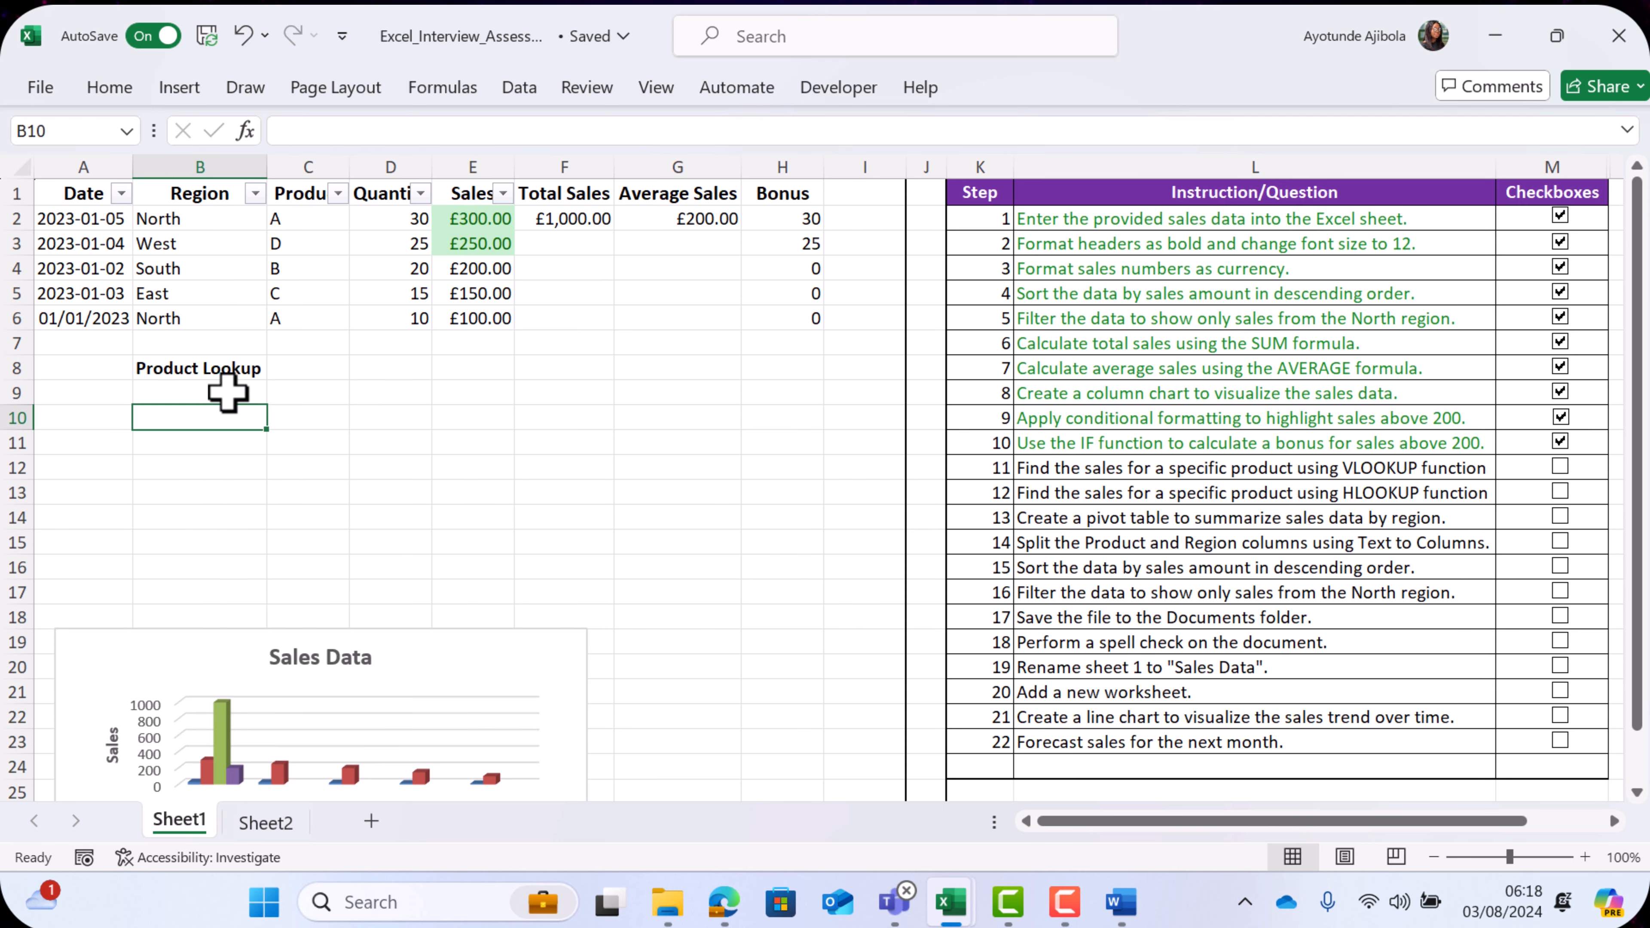
click(227, 392)
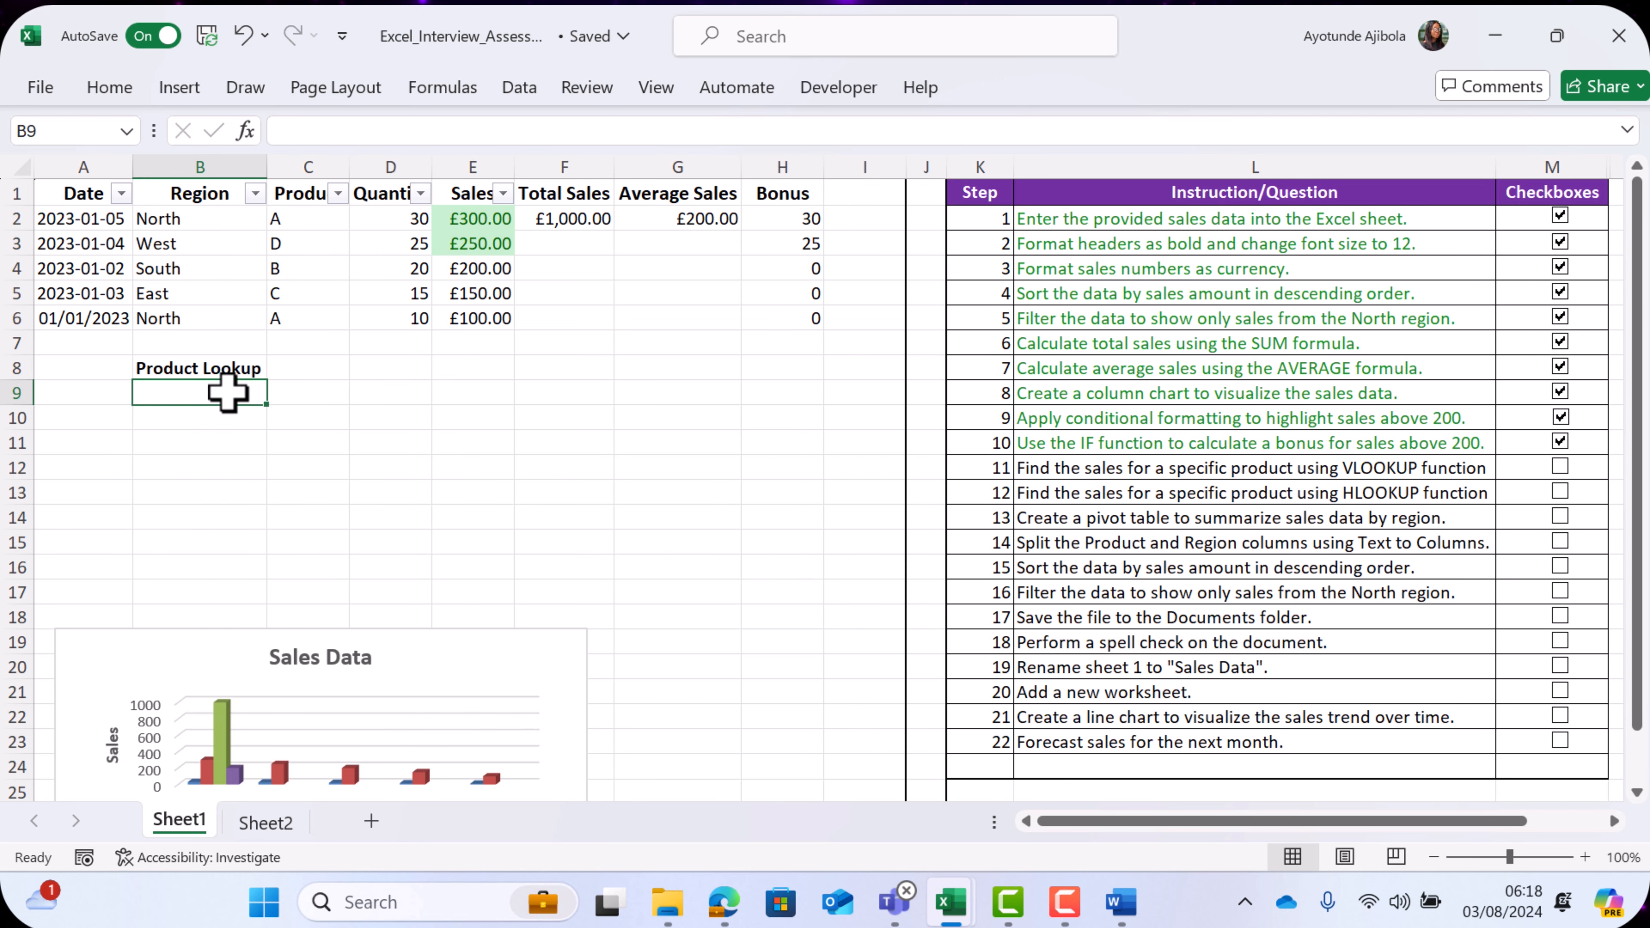
text(A)
key(Return)
text(B)
key(Return)
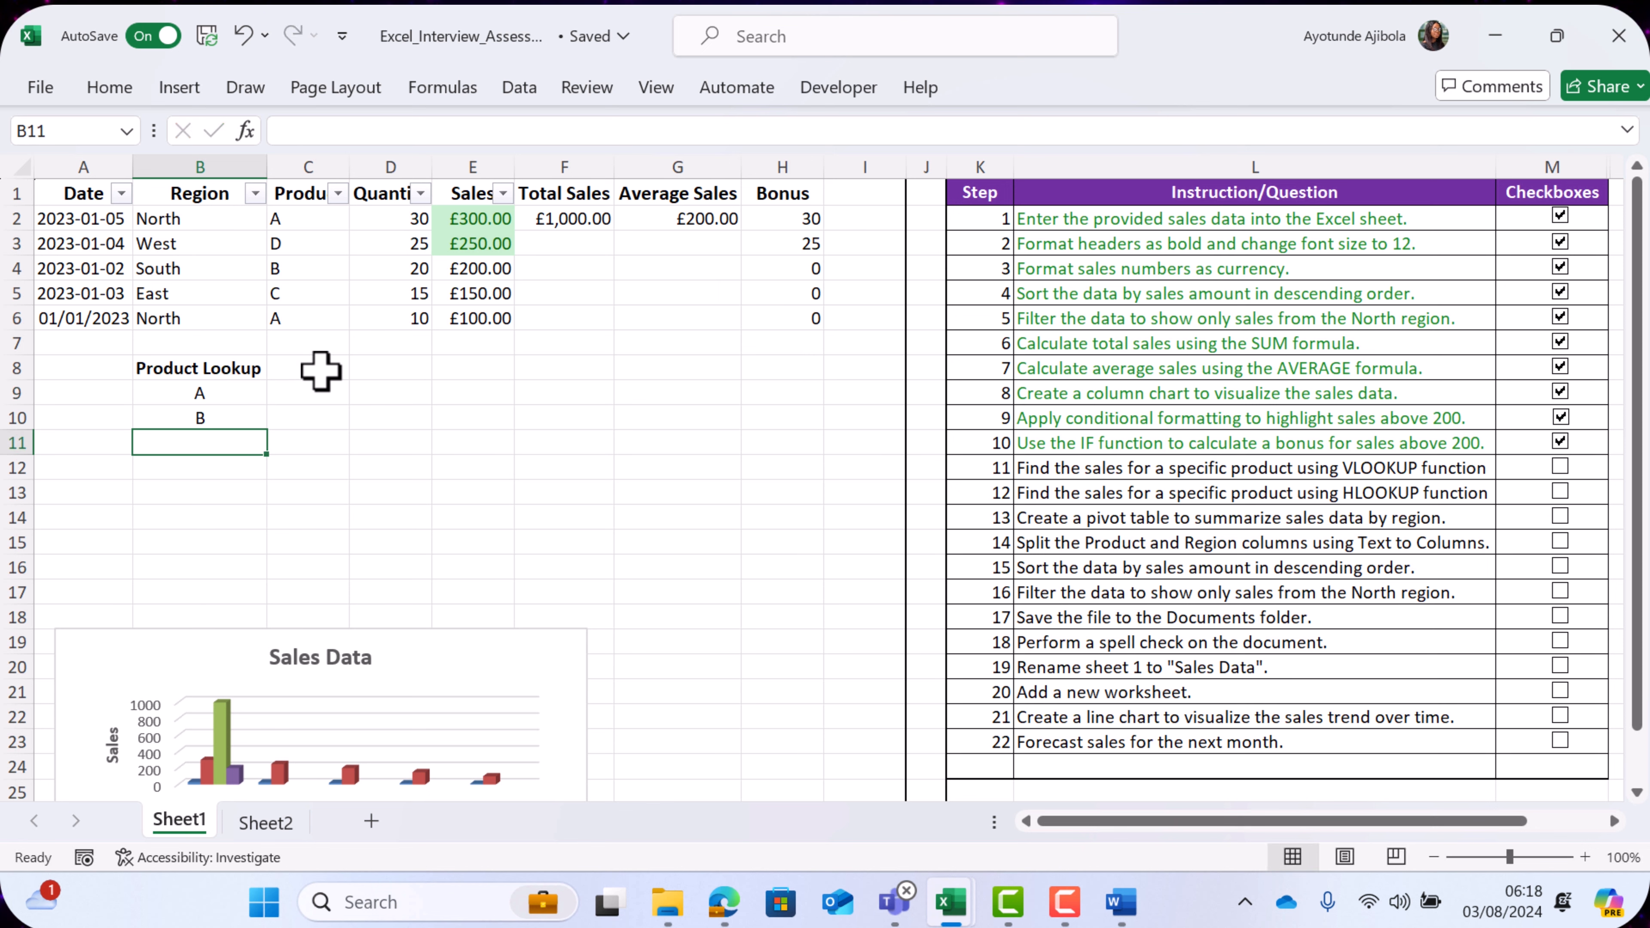
- Enter the heading "Lookup Values" in C8 and the formula =VLOOKUP(B9, $C$2:$E$6, 3, FALSE) in C9
click(318, 371)
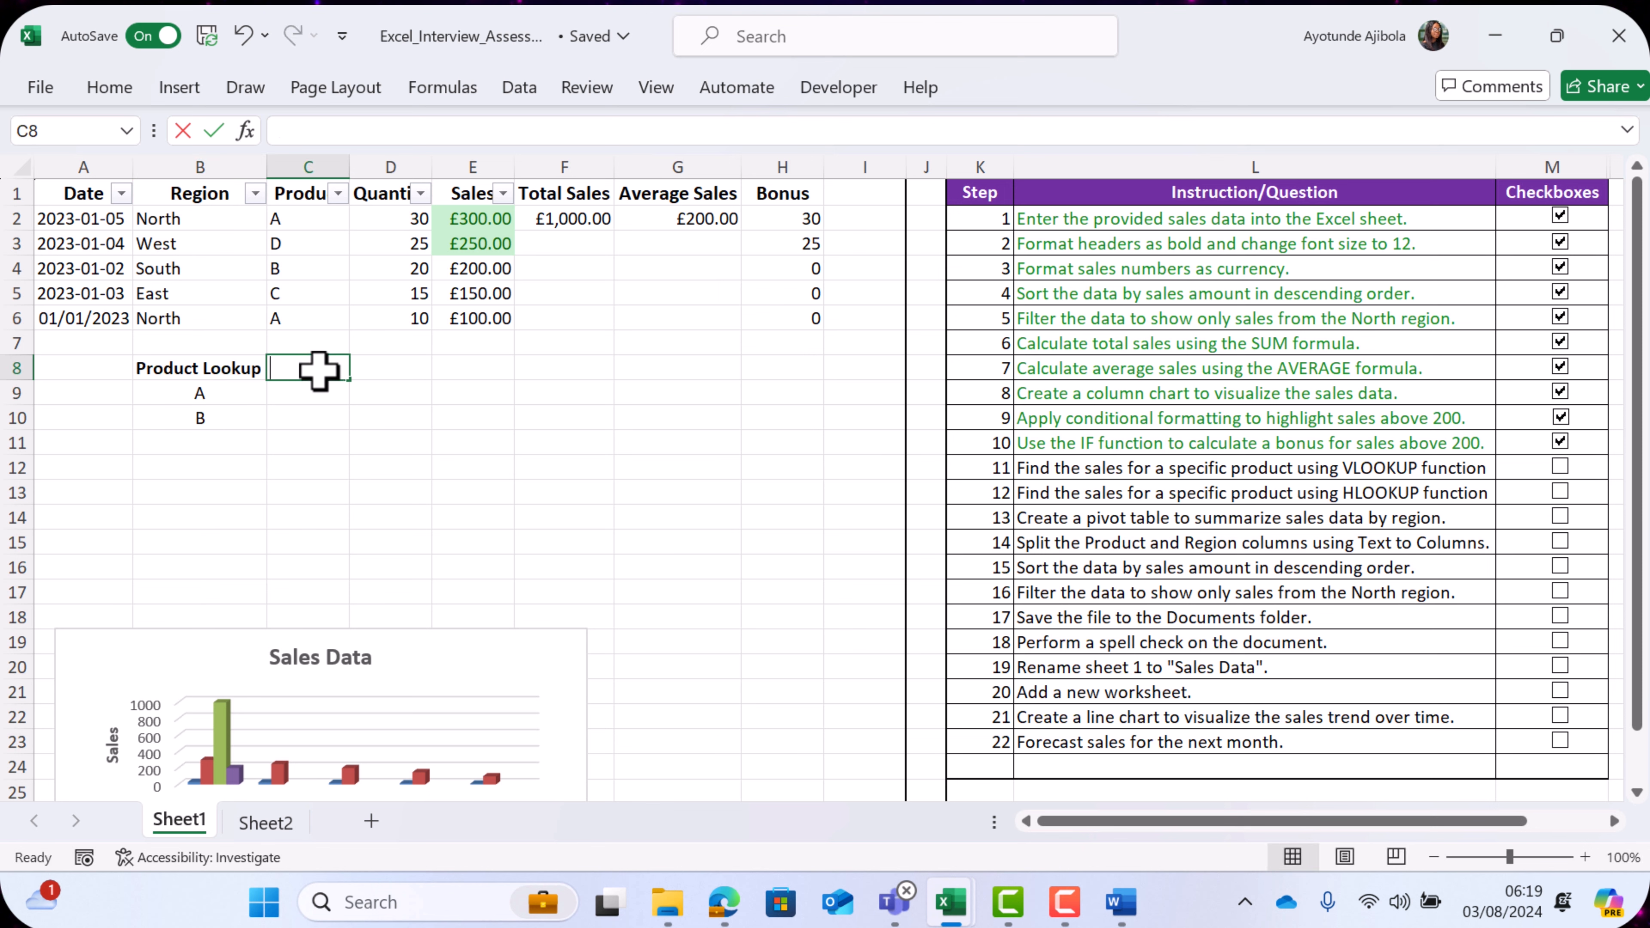
text(Lookup Values)
key(Return)
click(247, 393)
mouse_move(308, 400)
mouse_down()
mouse_move(306, 416)
mouse_move(231, 416)
mouse_up()
click(324, 399)
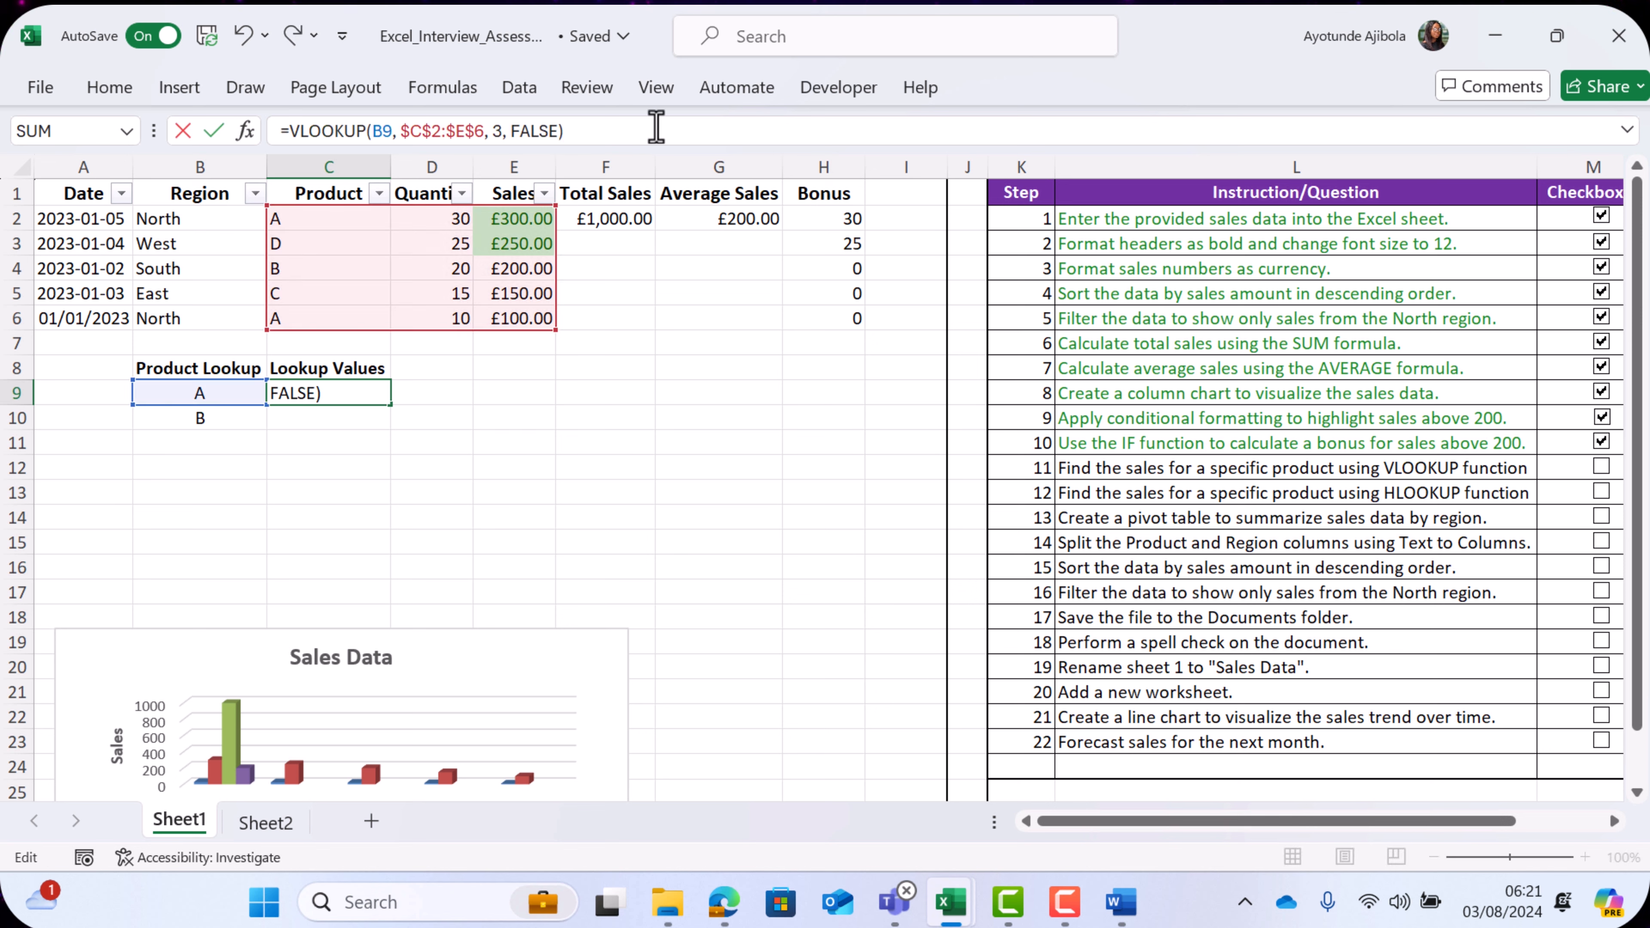
key(Return)
key(Up)
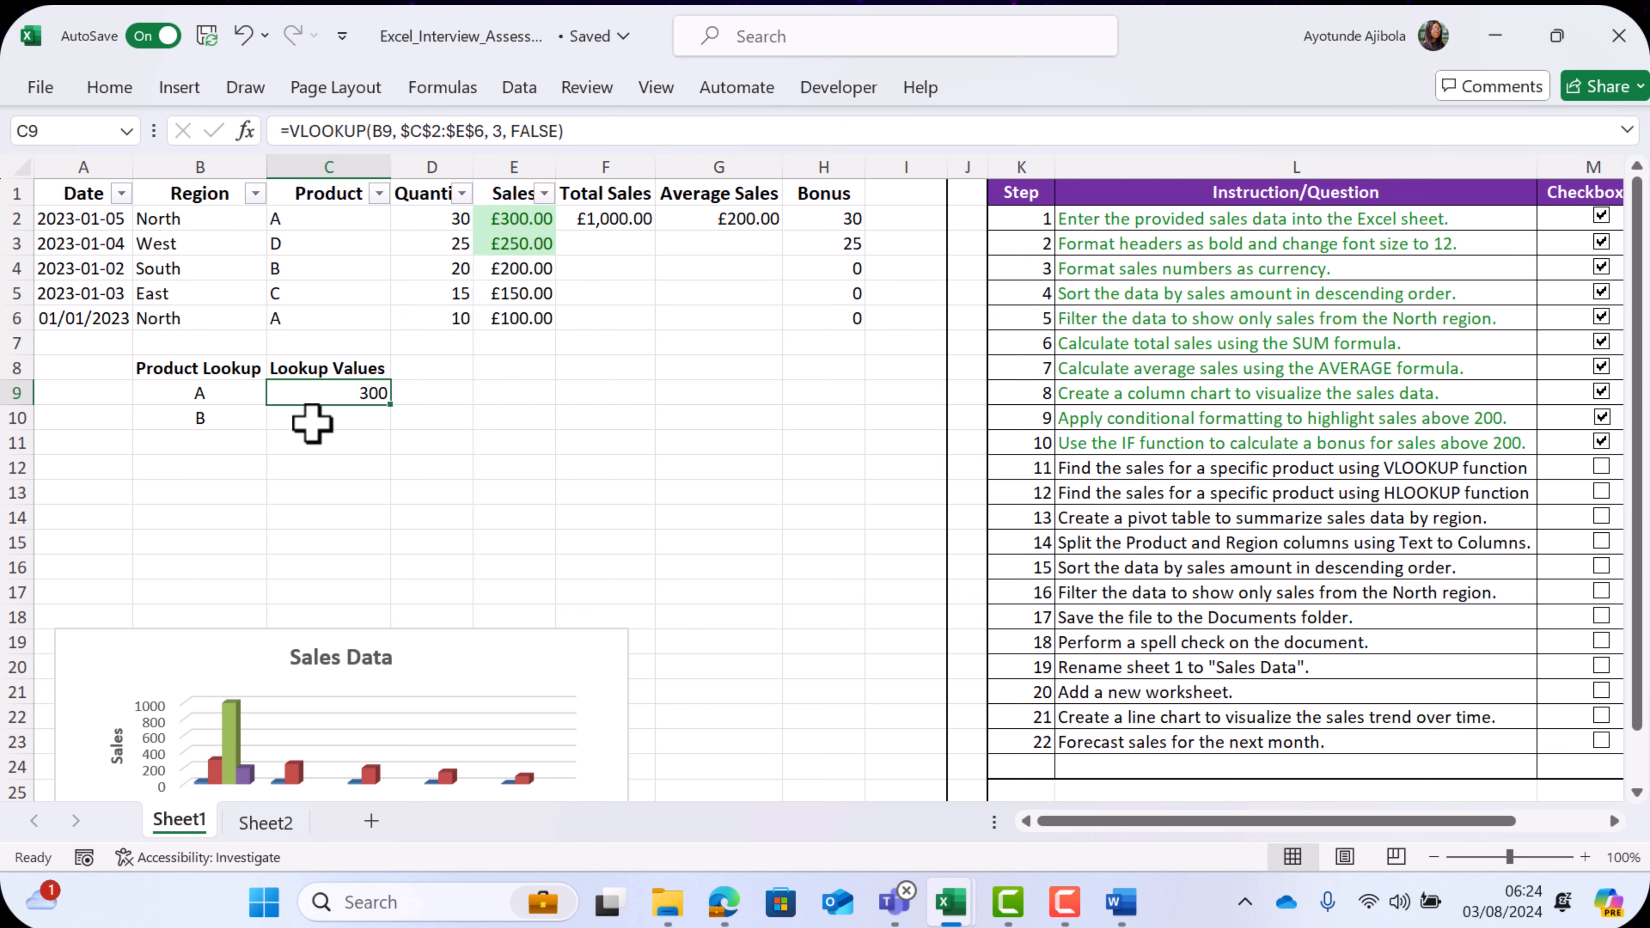
- Fill the VLOOKUP formula down from C9 to C10 for product B
click(220, 390)
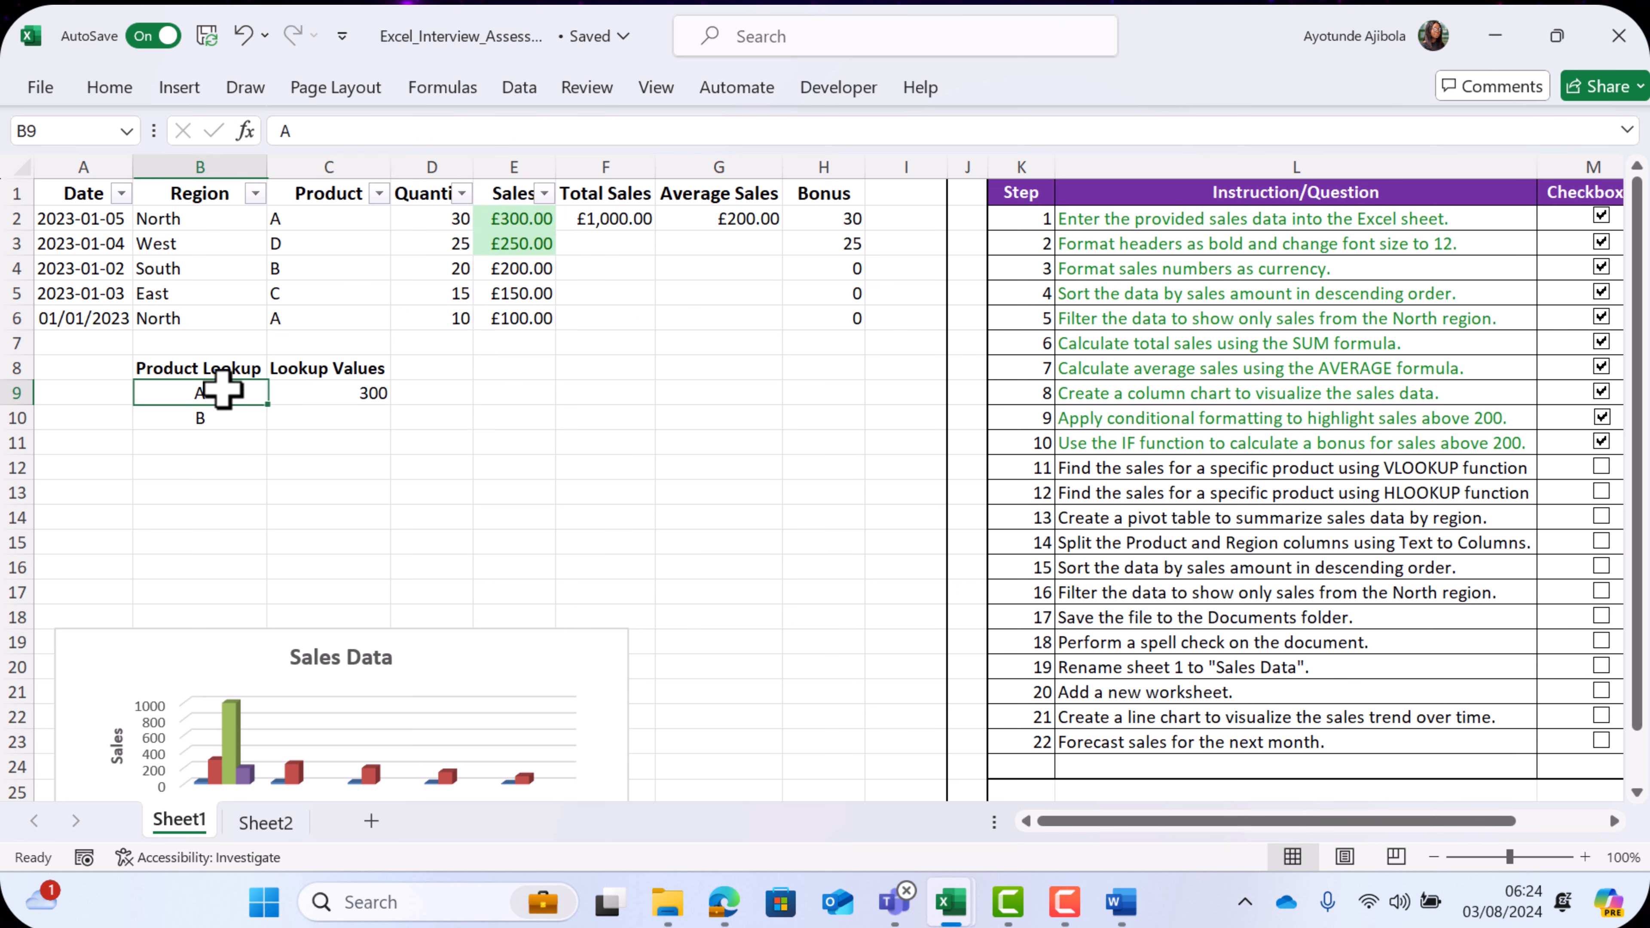
click(357, 395)
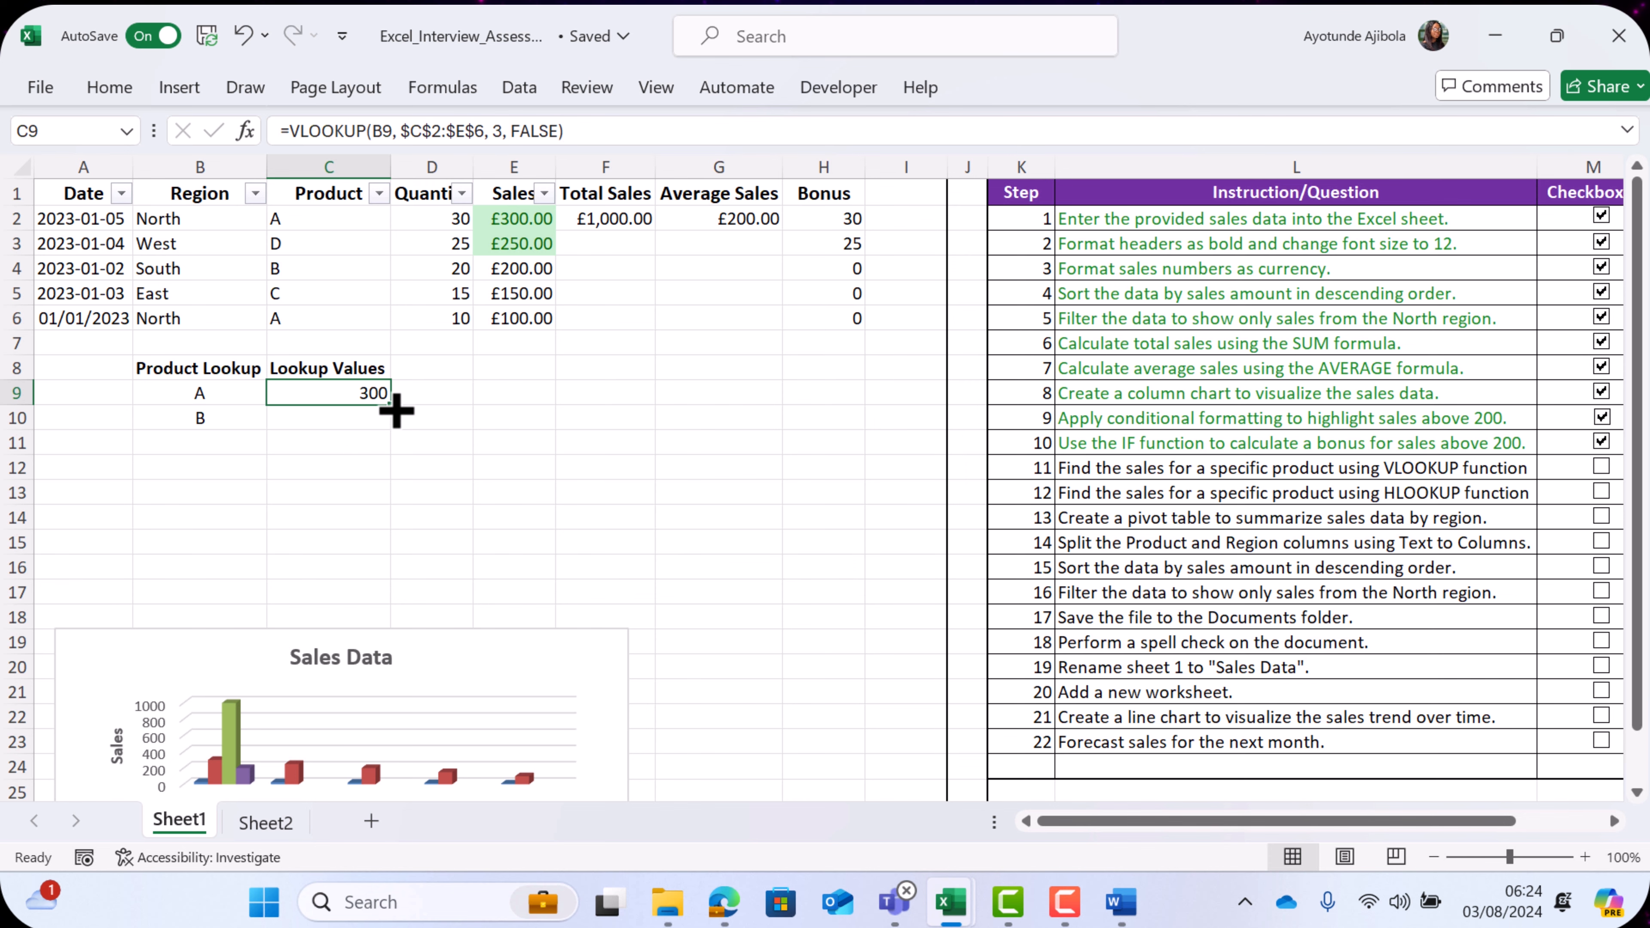
drag(391, 404, 388, 421)
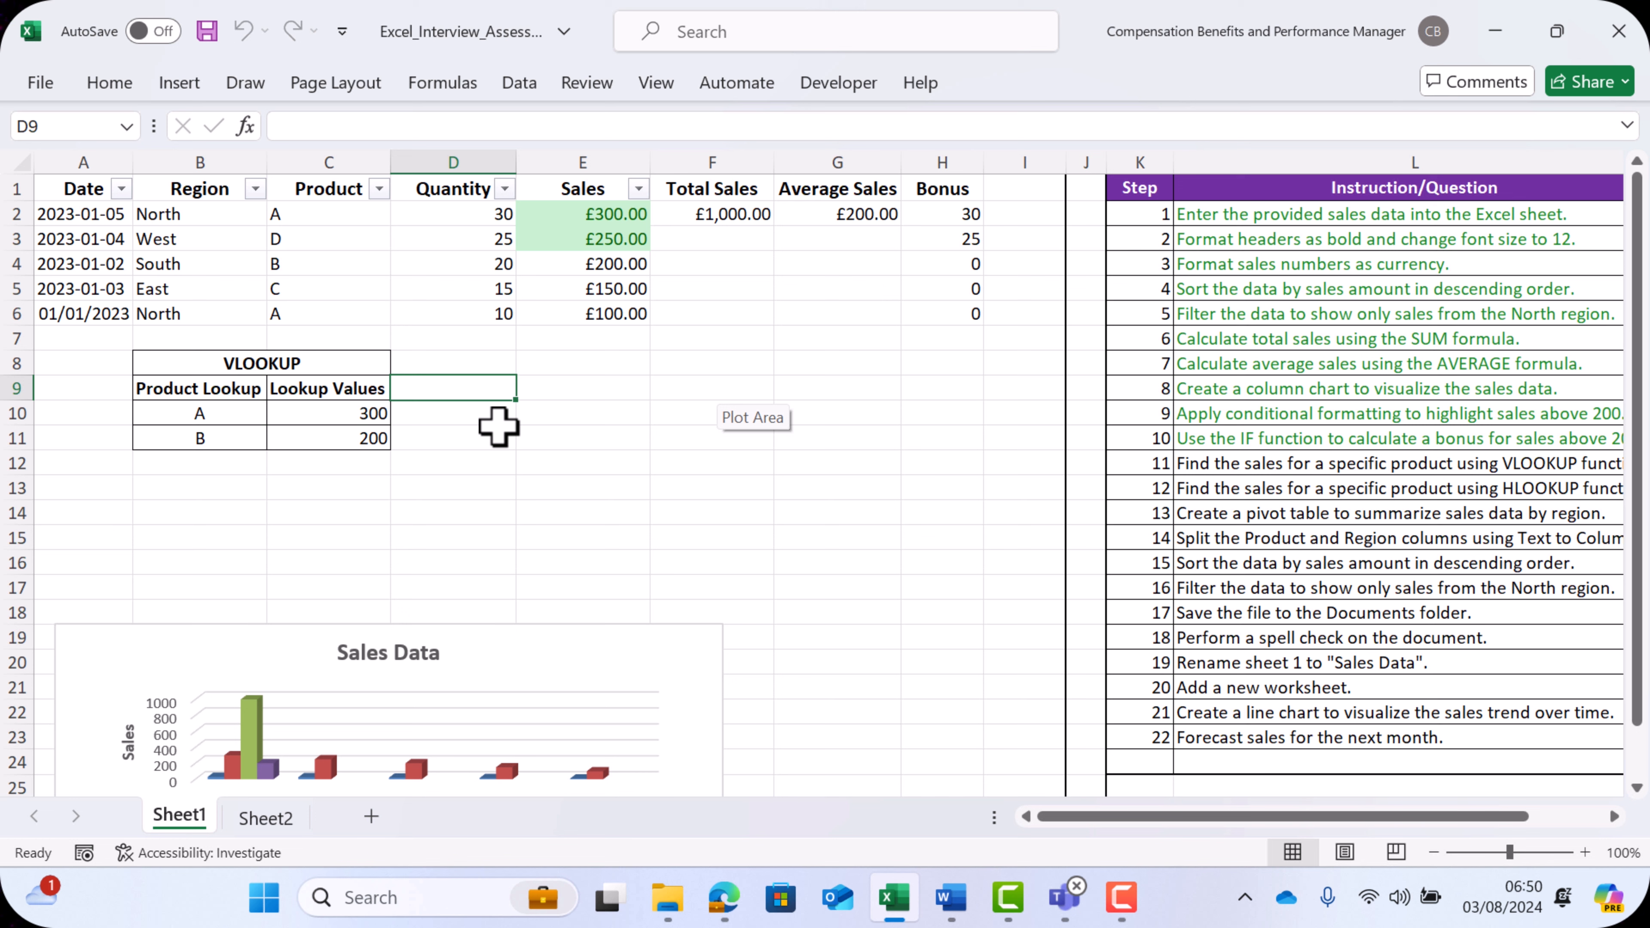
- Add the heading "Total Sales" in D9 beside the Lookup Values column
click(257, 434)
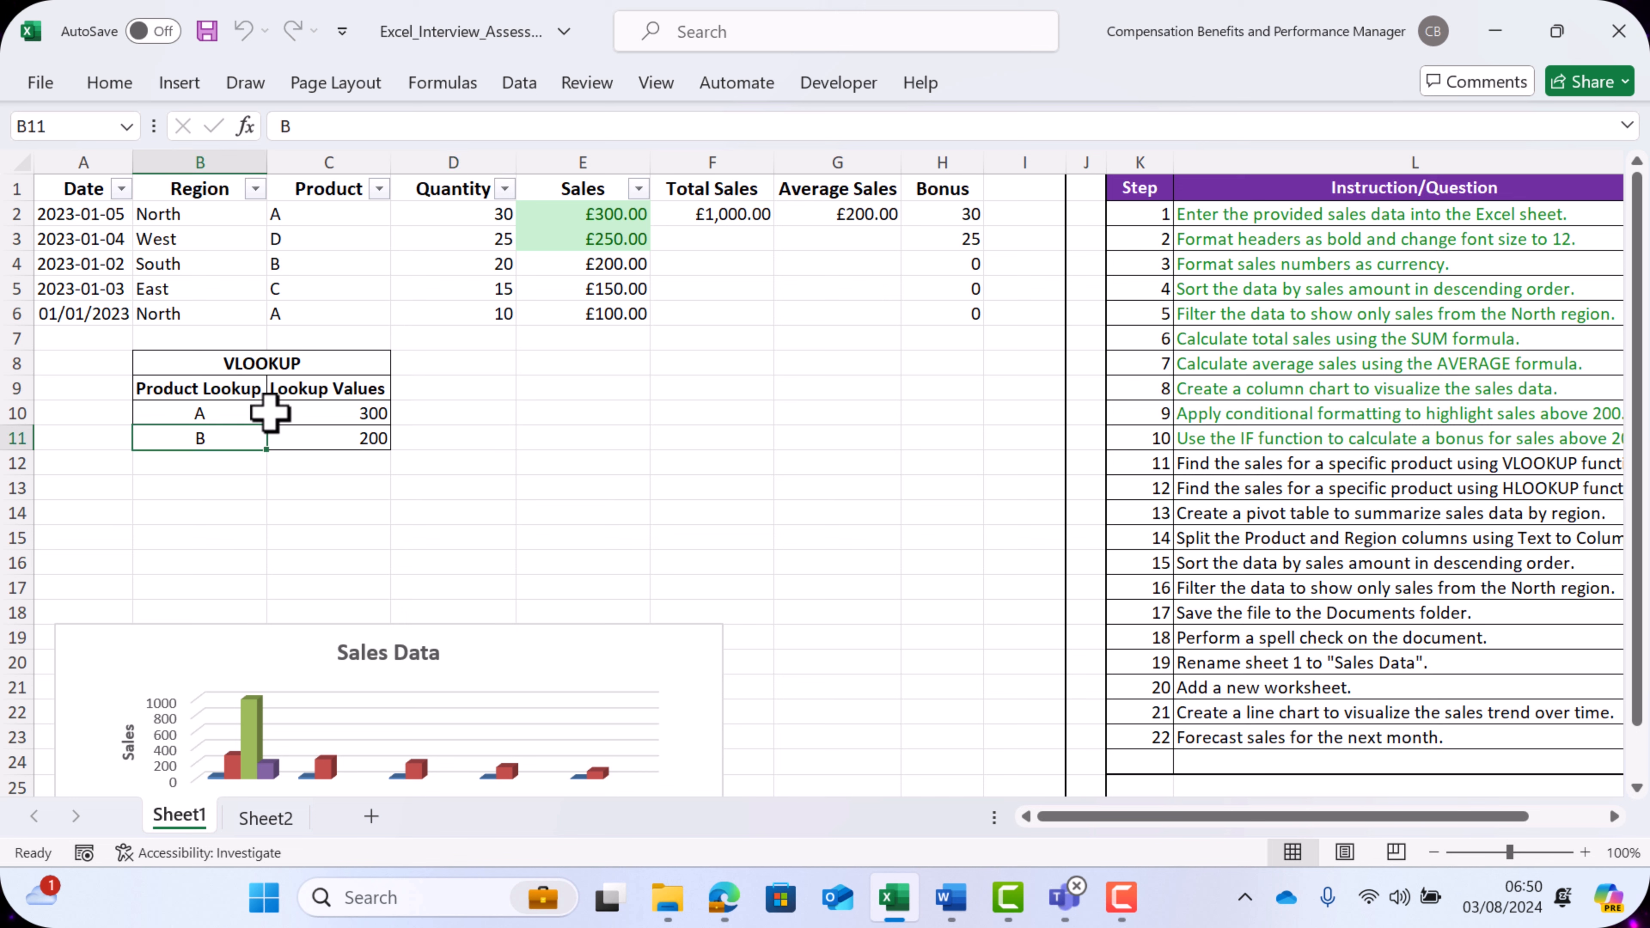
click(241, 406)
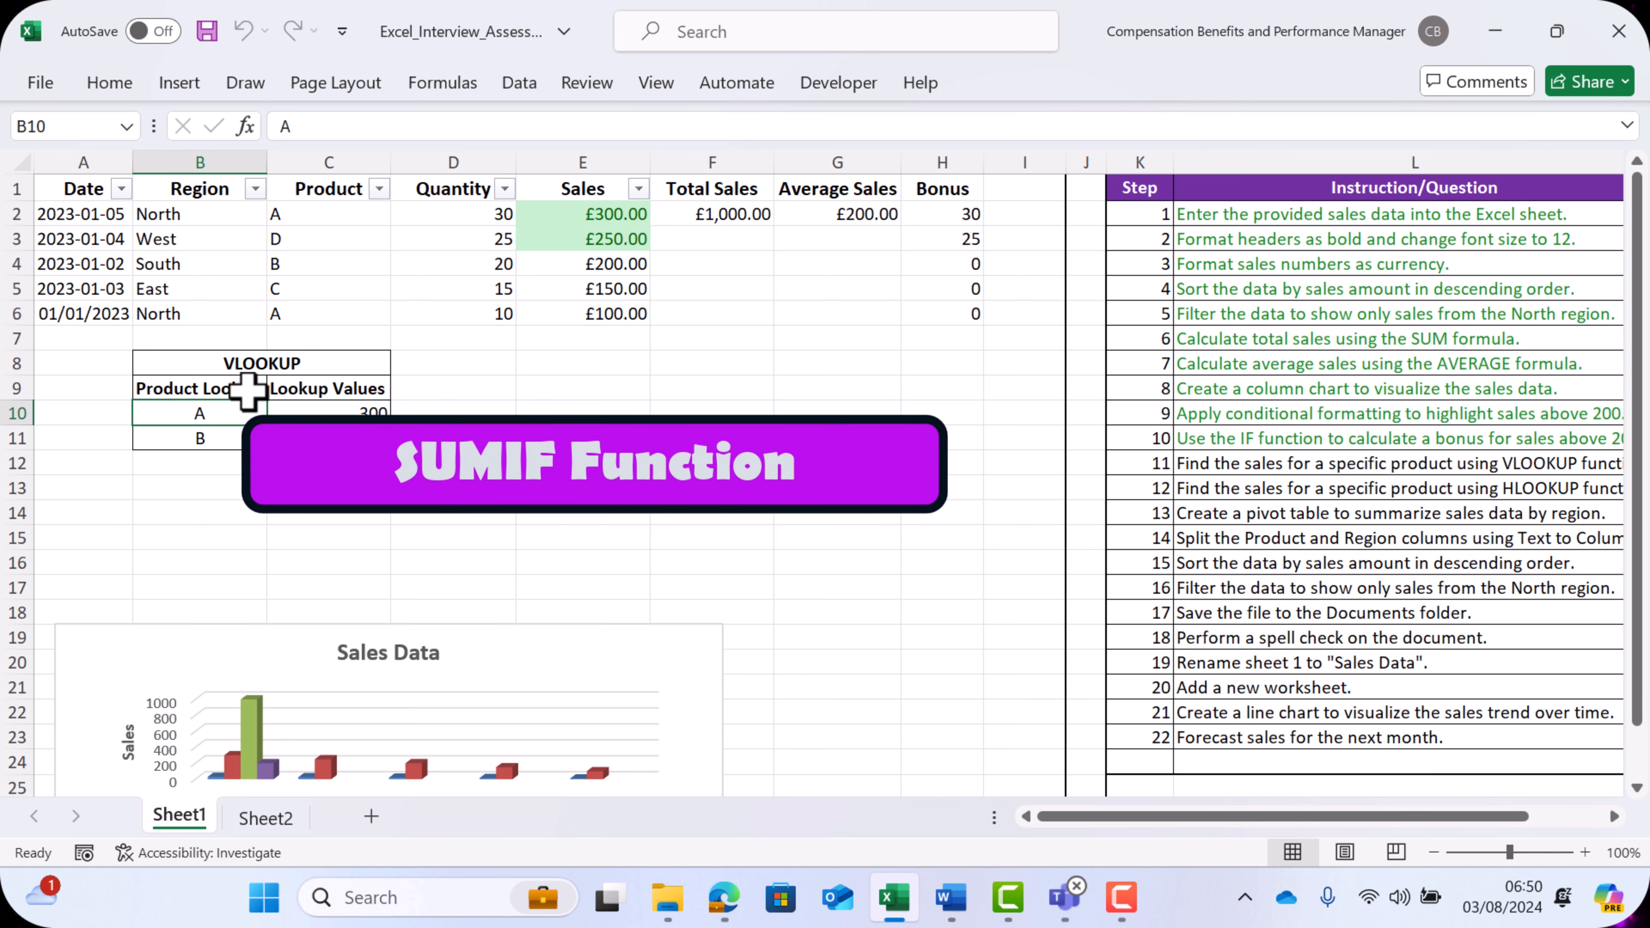
click(451, 388)
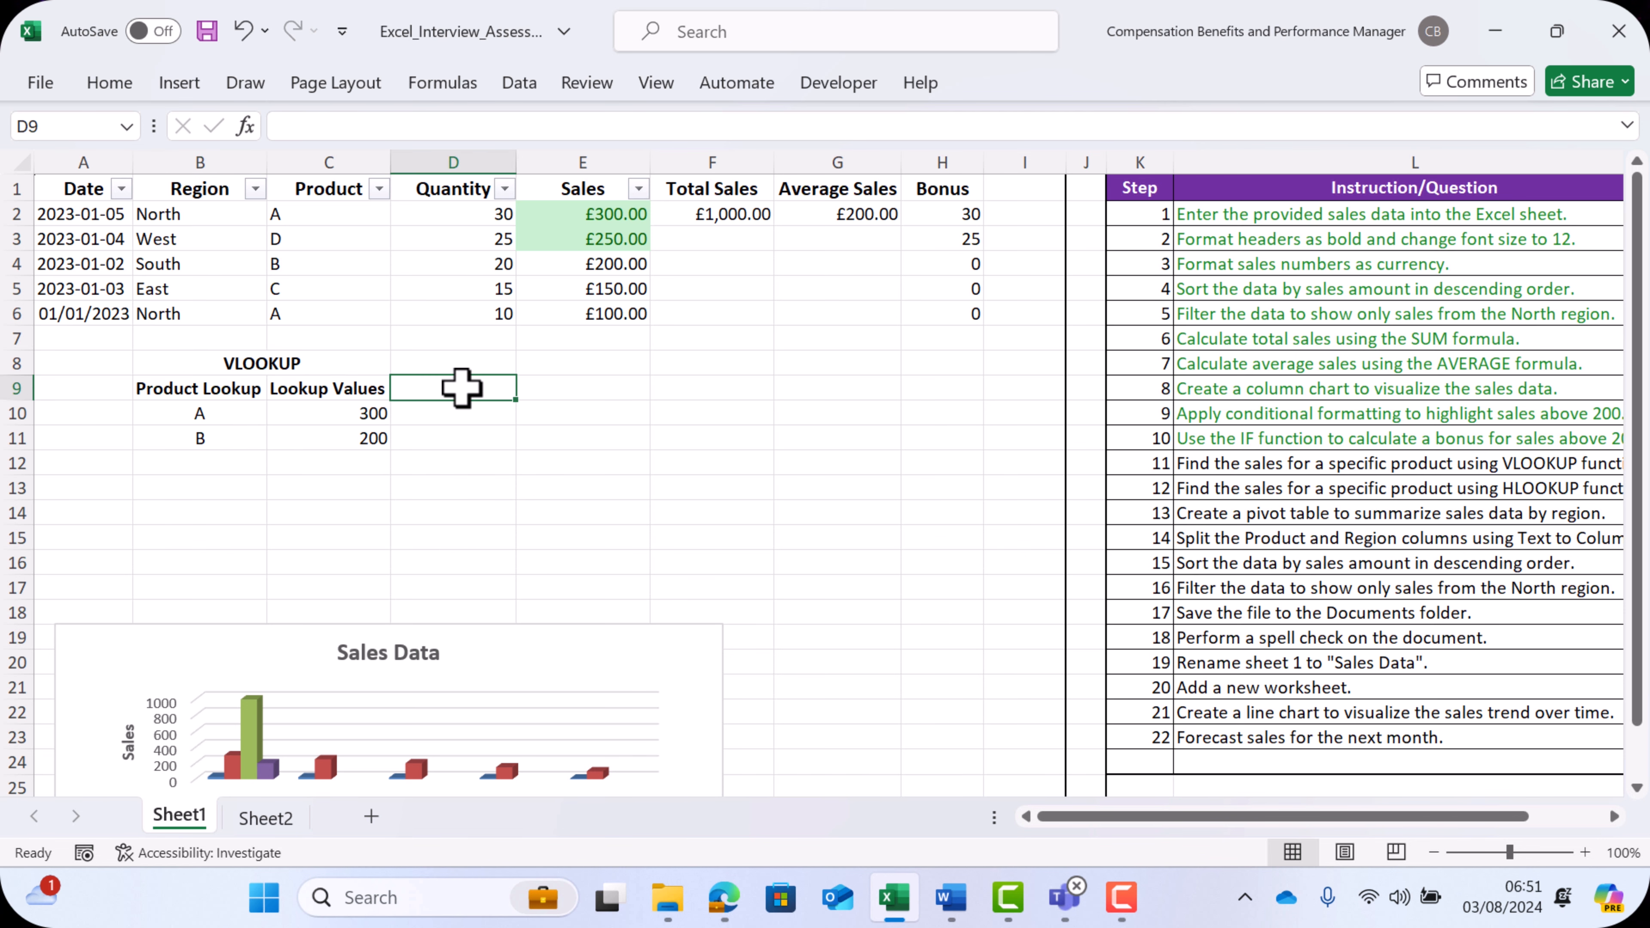
text(Total Sal)
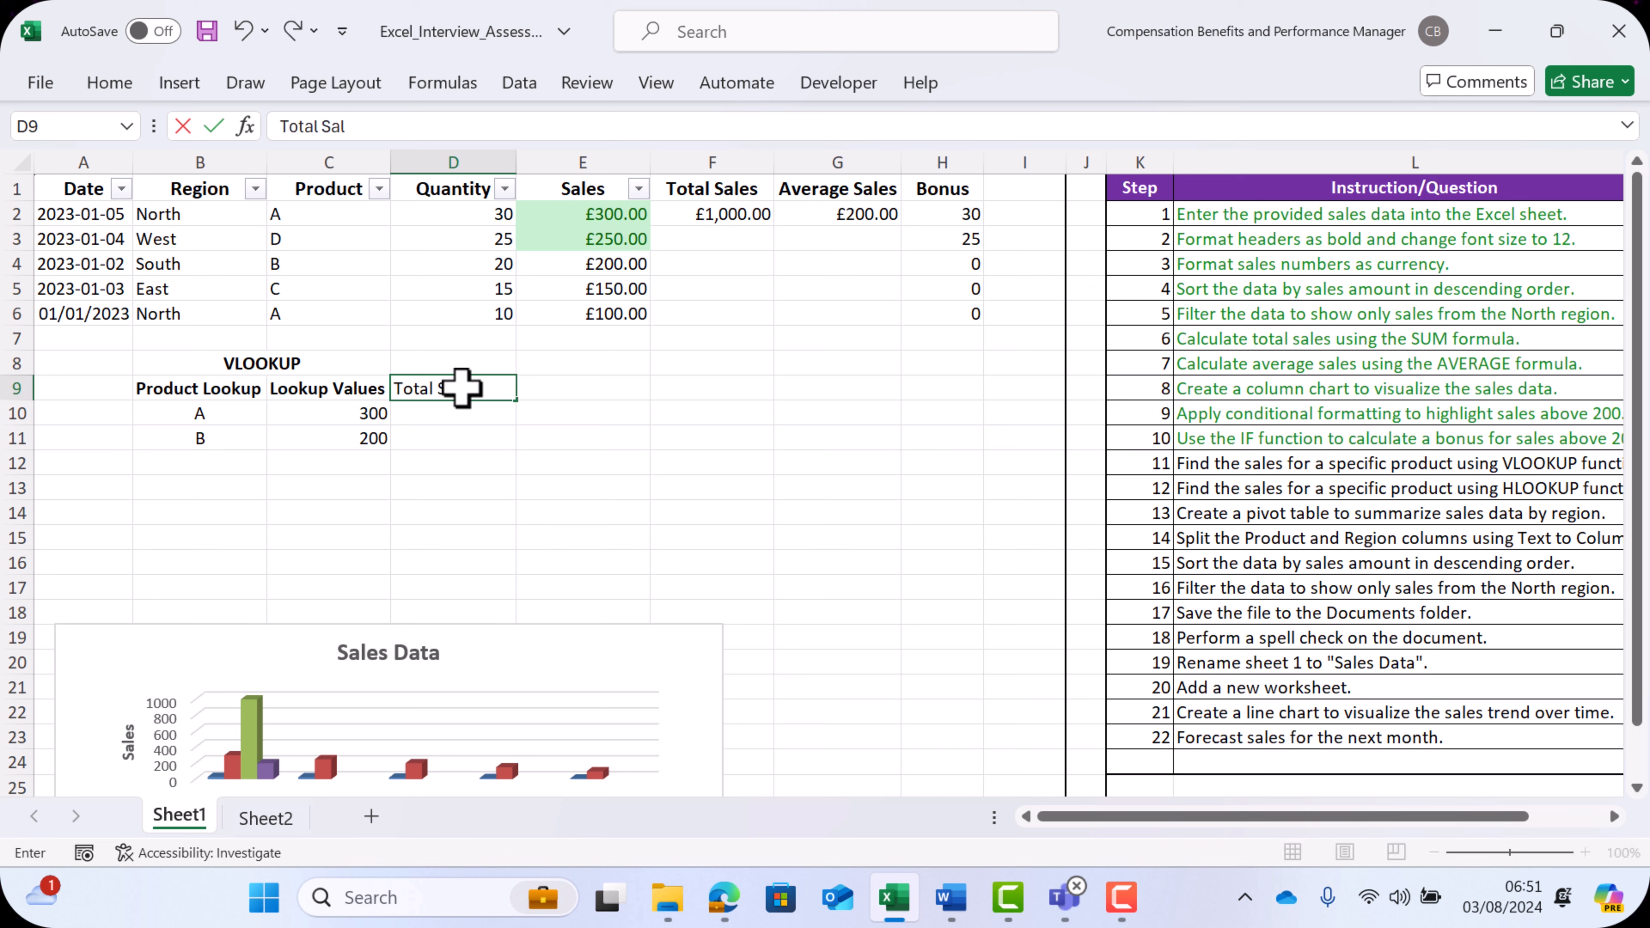
text(es)
key(Return)
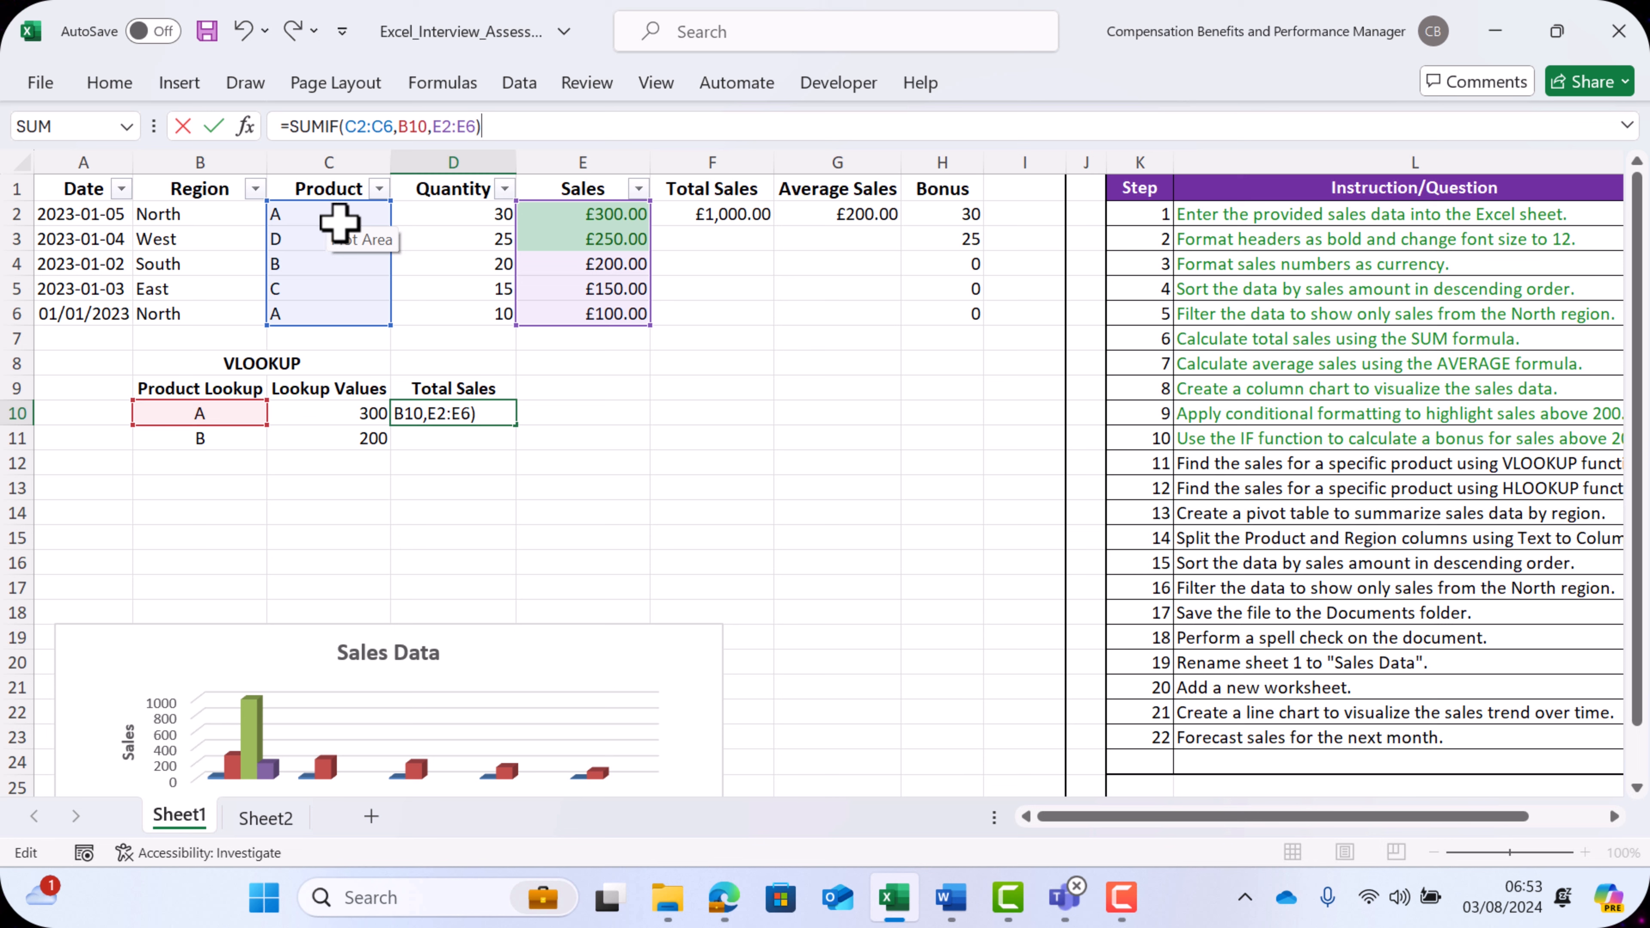
- Enter =SUMIF(C2:C6,B10,E2:E6) in D10 and fill it down to D11
key(ctrl+Return)
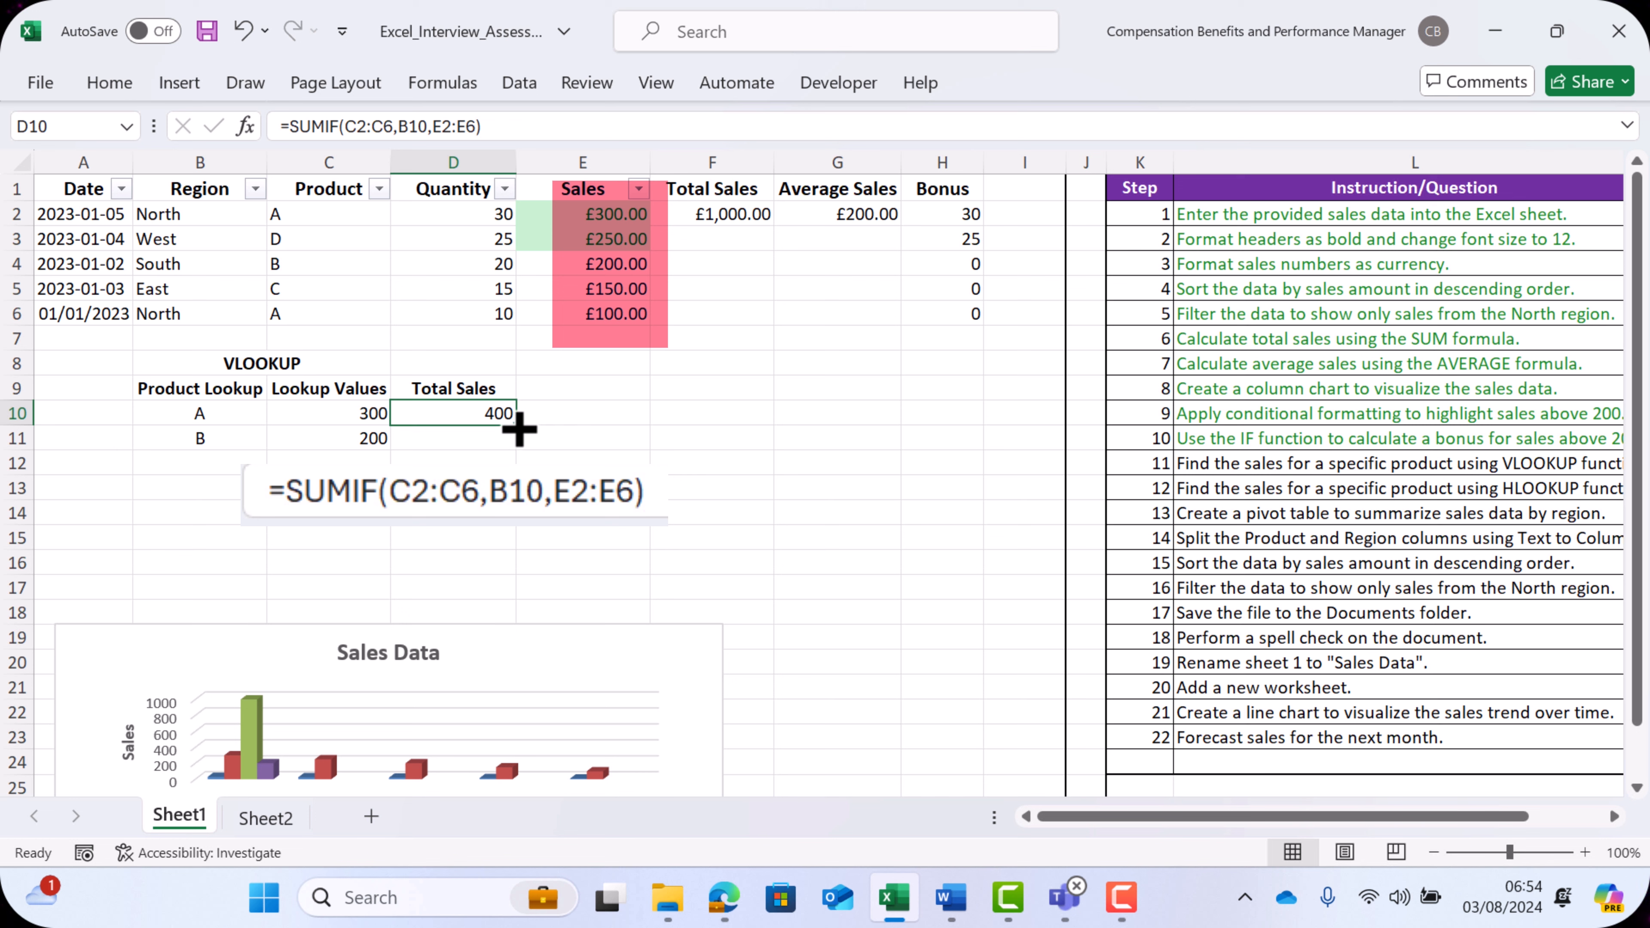
drag(517, 425, 491, 446)
click(445, 435)
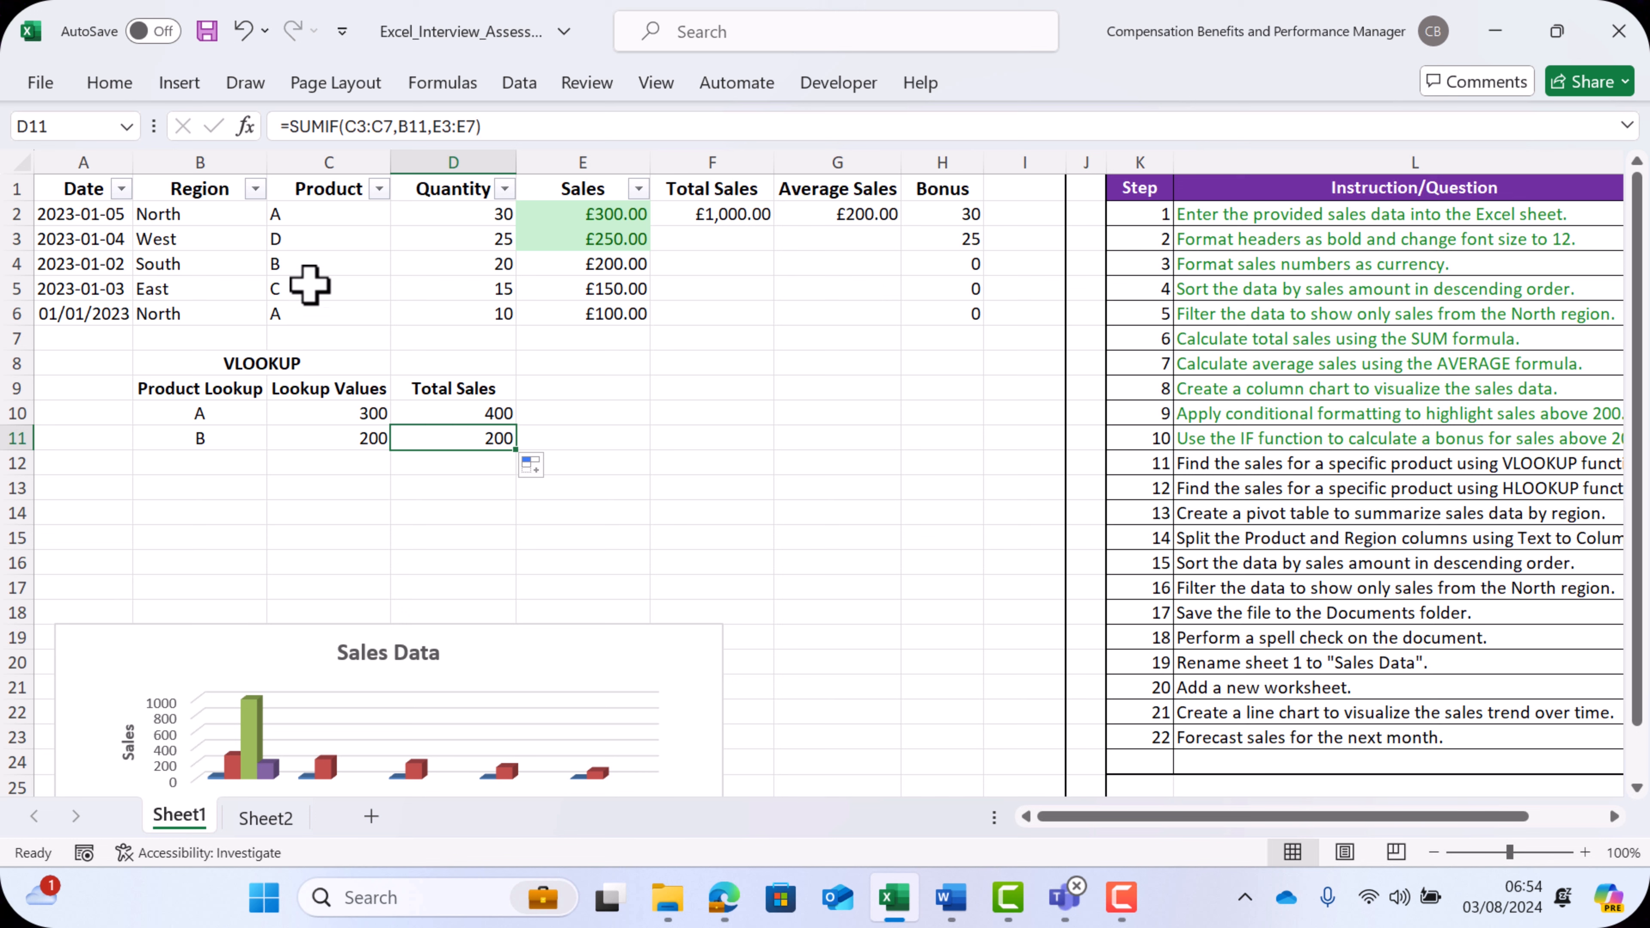
- Compare the SUMIF totals for products A and B with their matching rows and sales in the data table
click(8, 264)
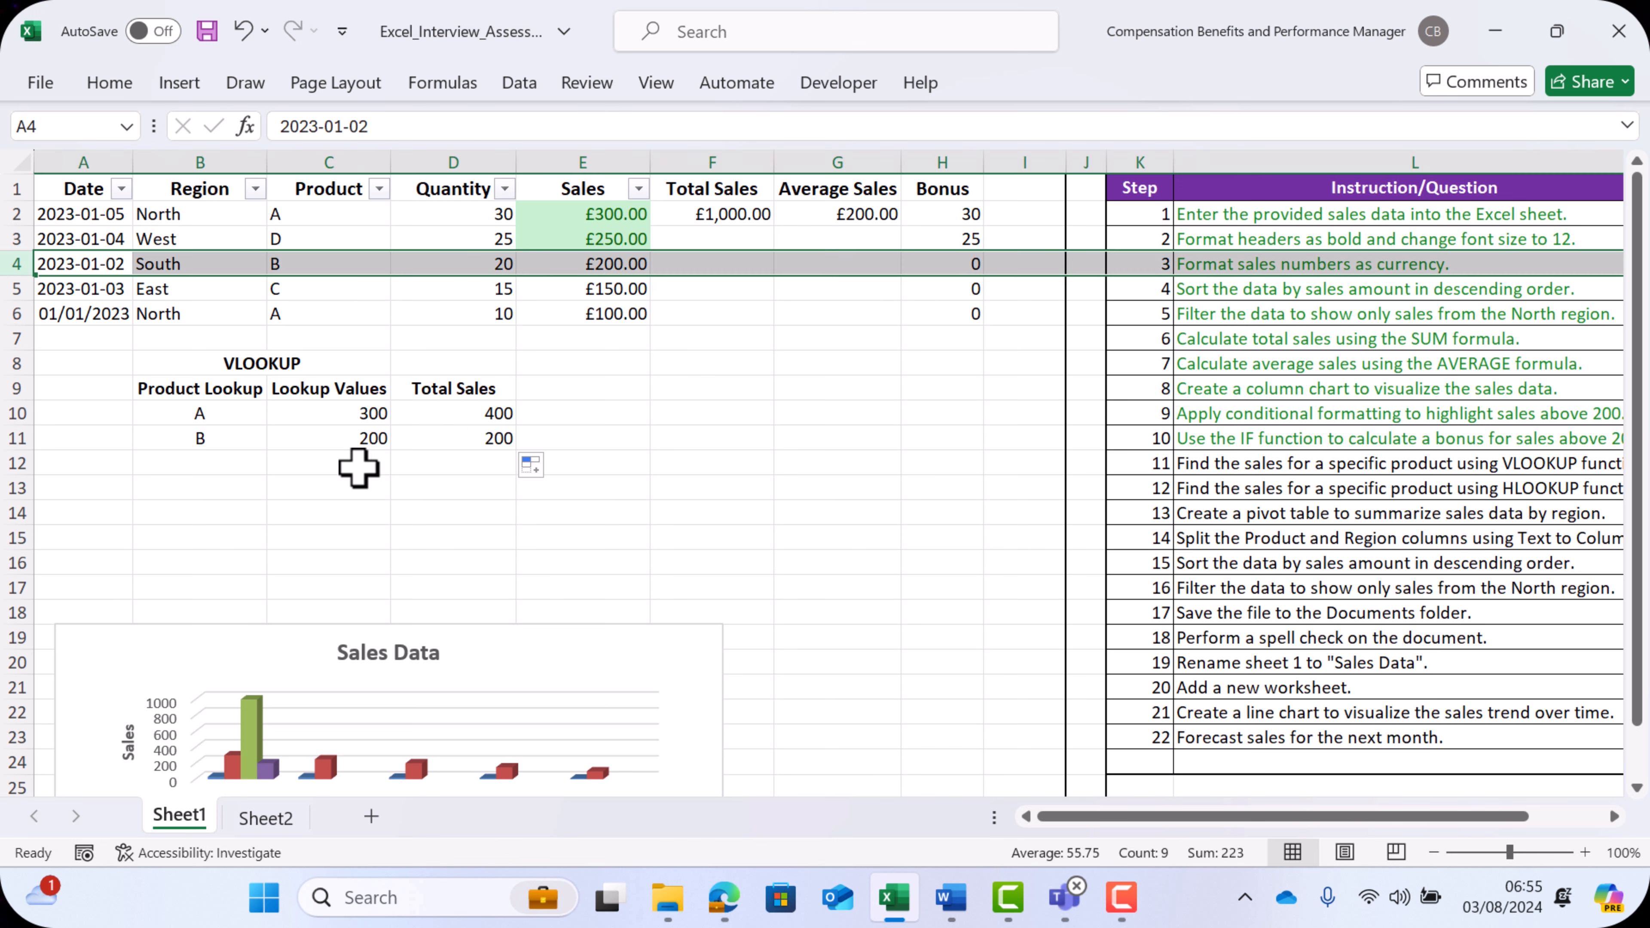
click(373, 489)
click(439, 416)
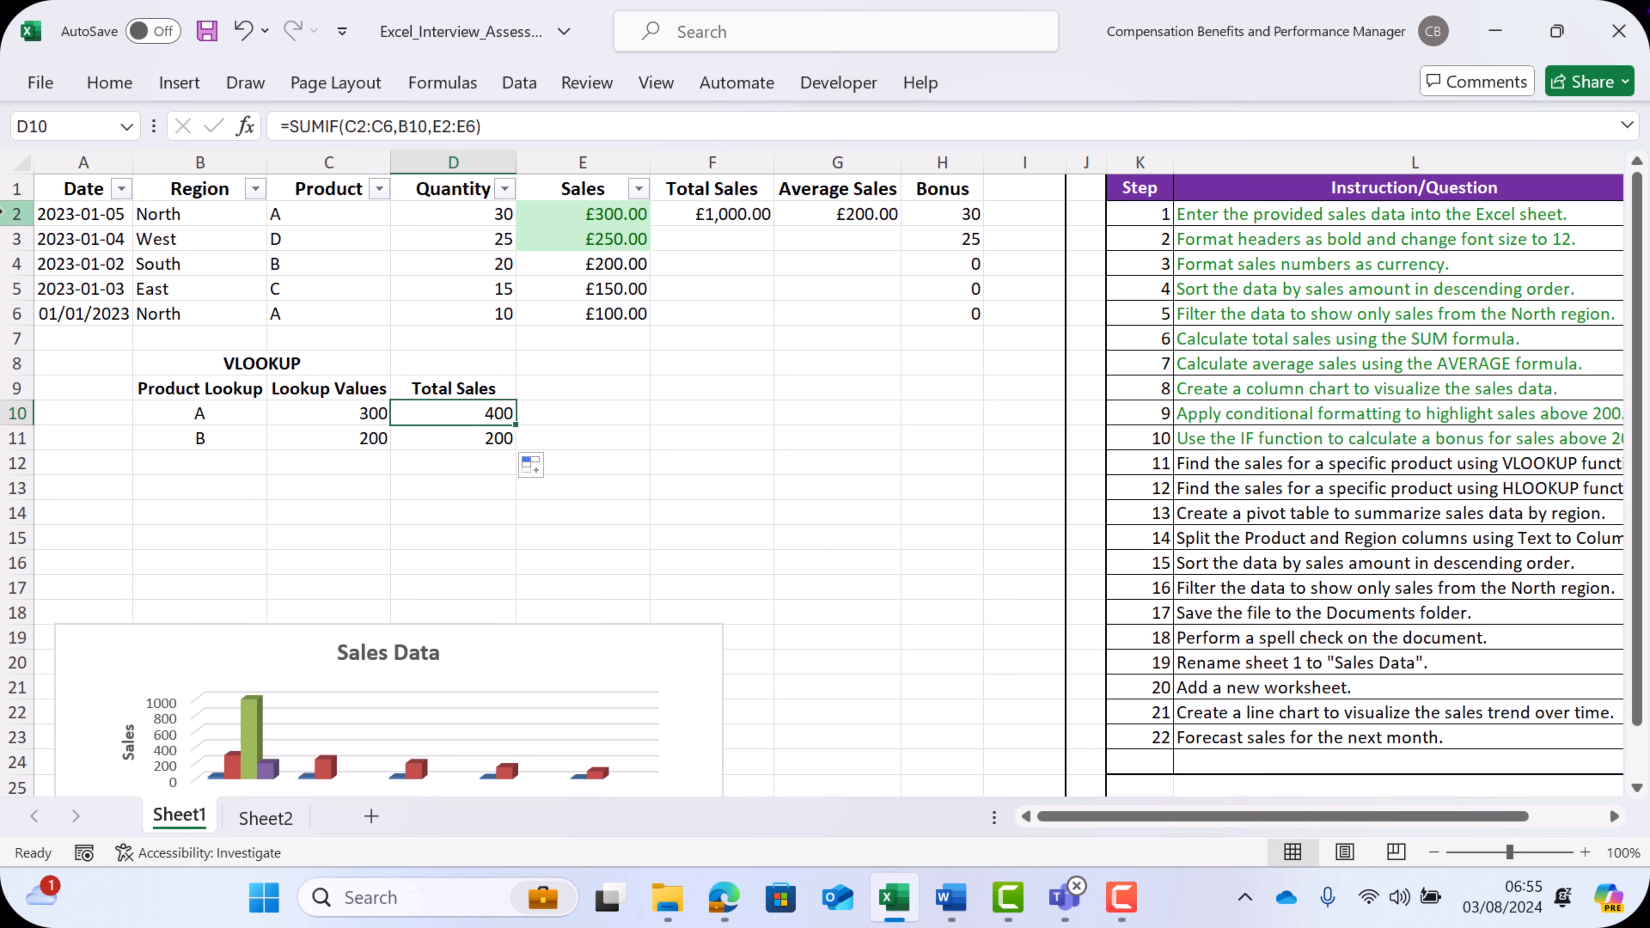
click(16, 214)
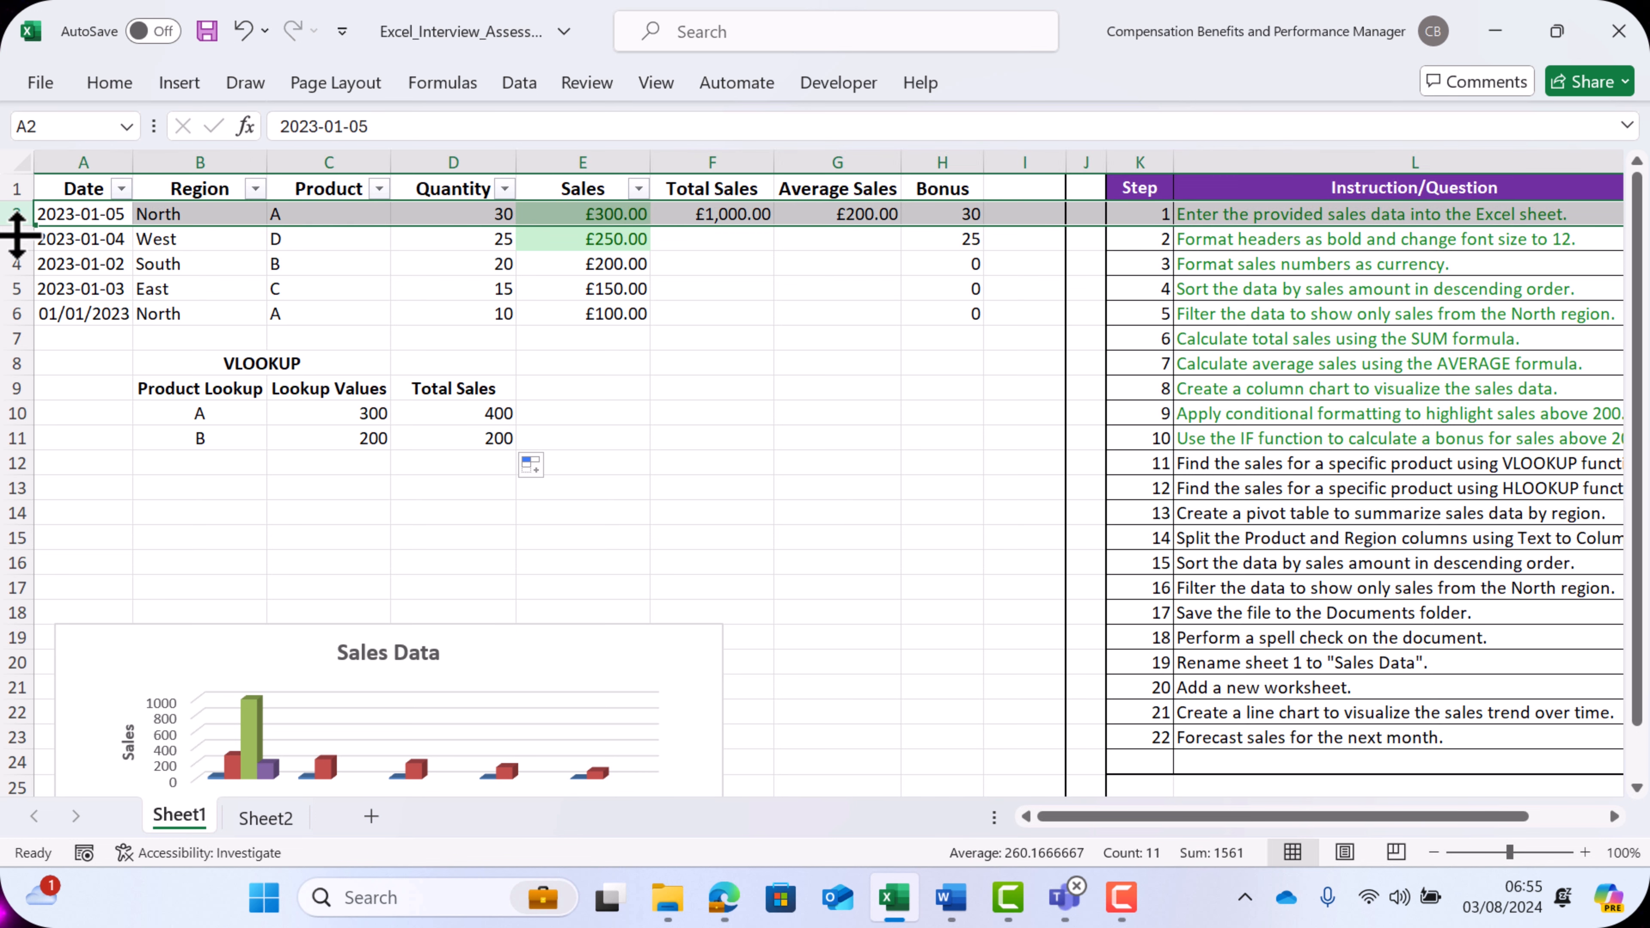
click(16, 313)
click(578, 209)
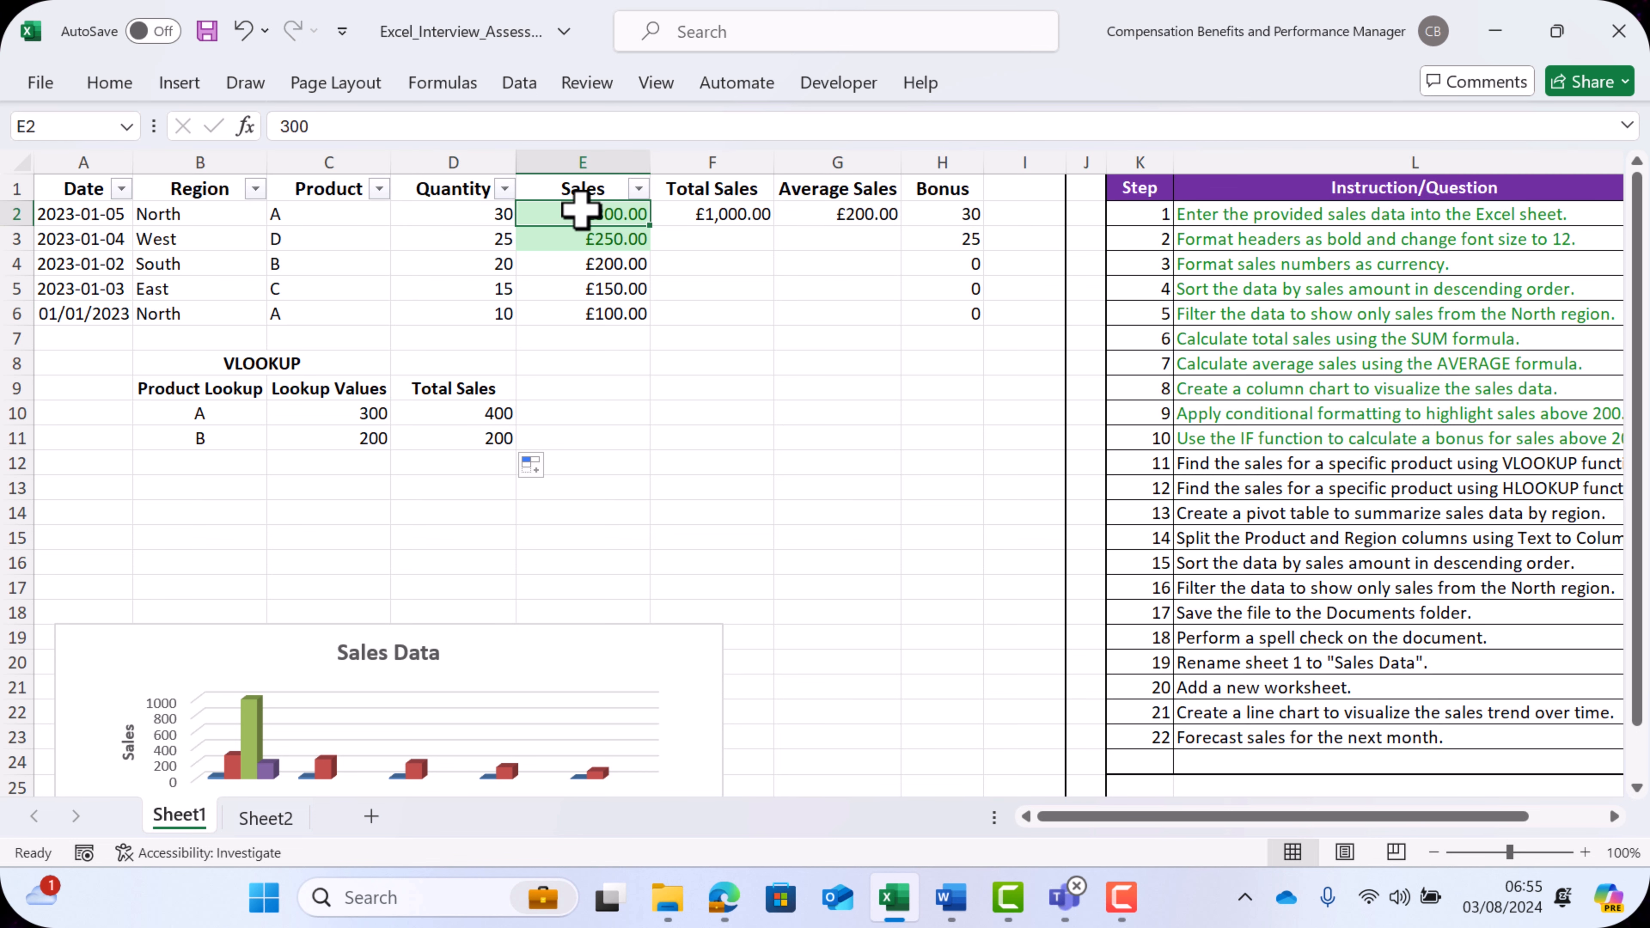
click(611, 311)
click(492, 414)
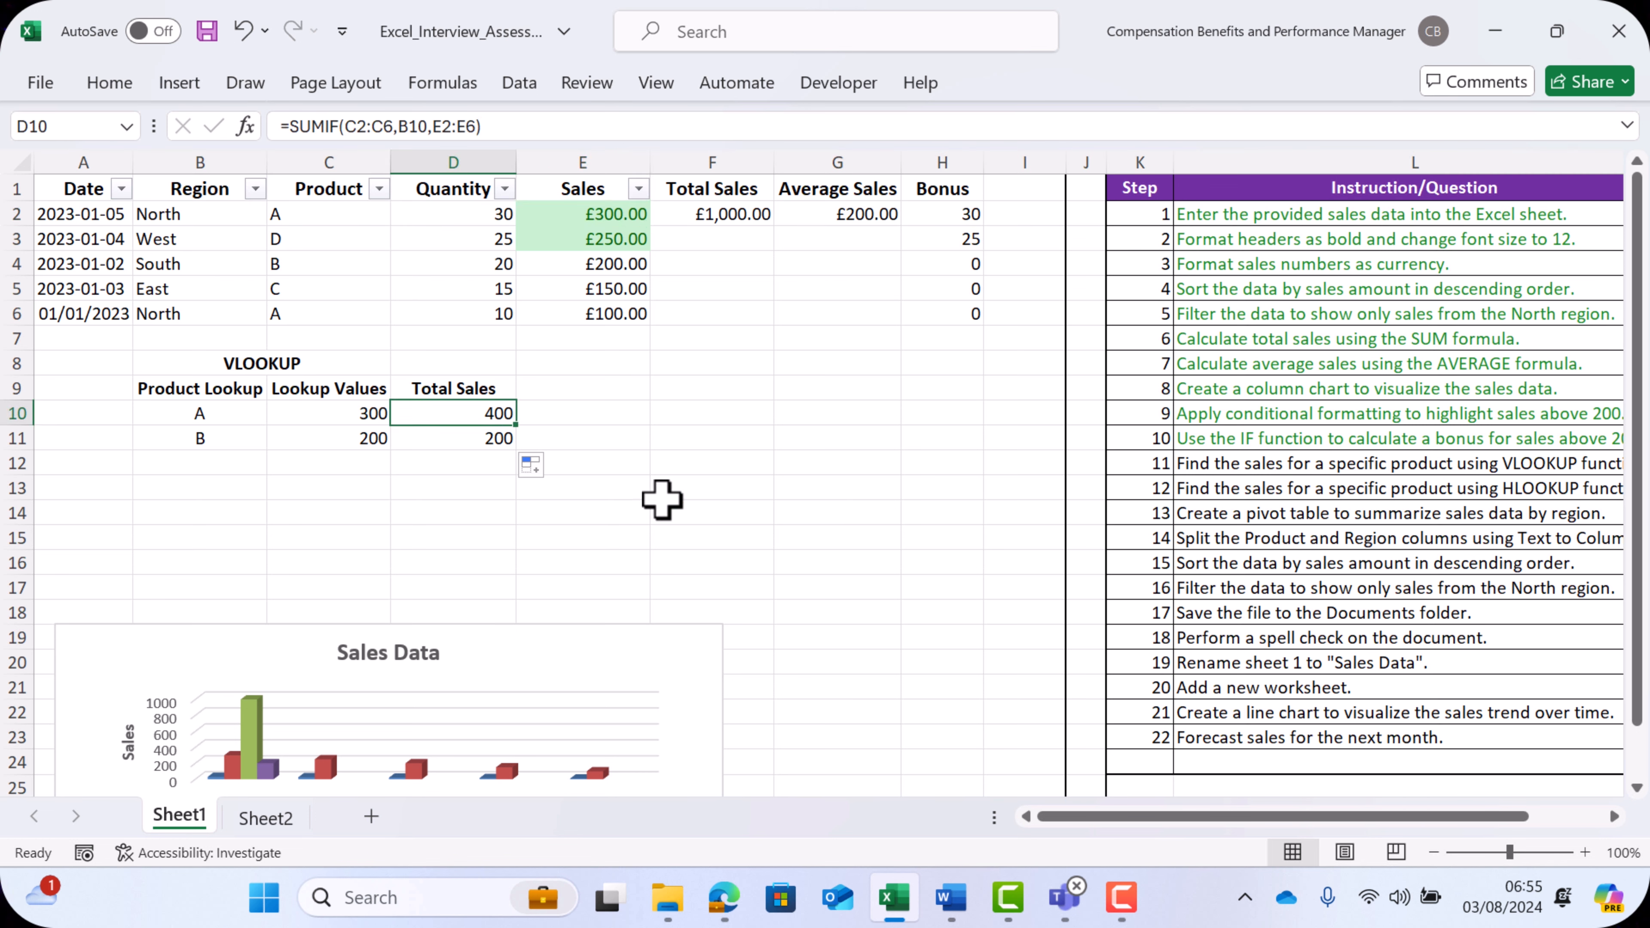
click(812, 495)
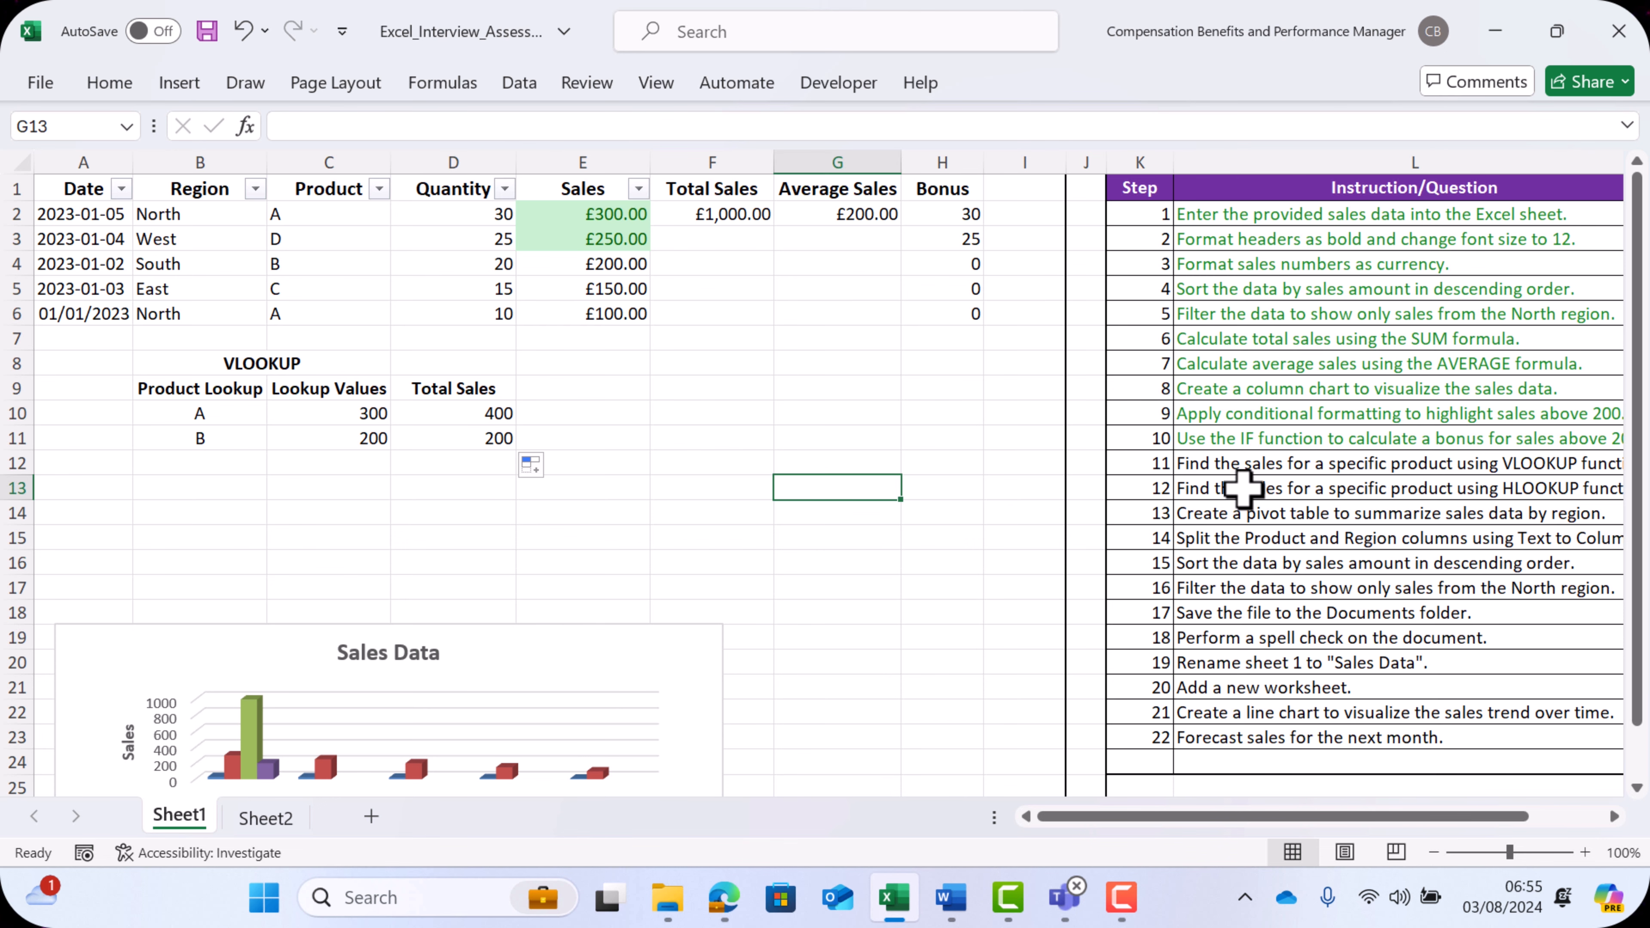
- Tick off checklist step 11 for the VLOOKUP task
click(1243, 463)
scroll(1484, 479, right, 3)
click(1484, 466)
scroll(819, 431, left, 3)
click(819, 431)
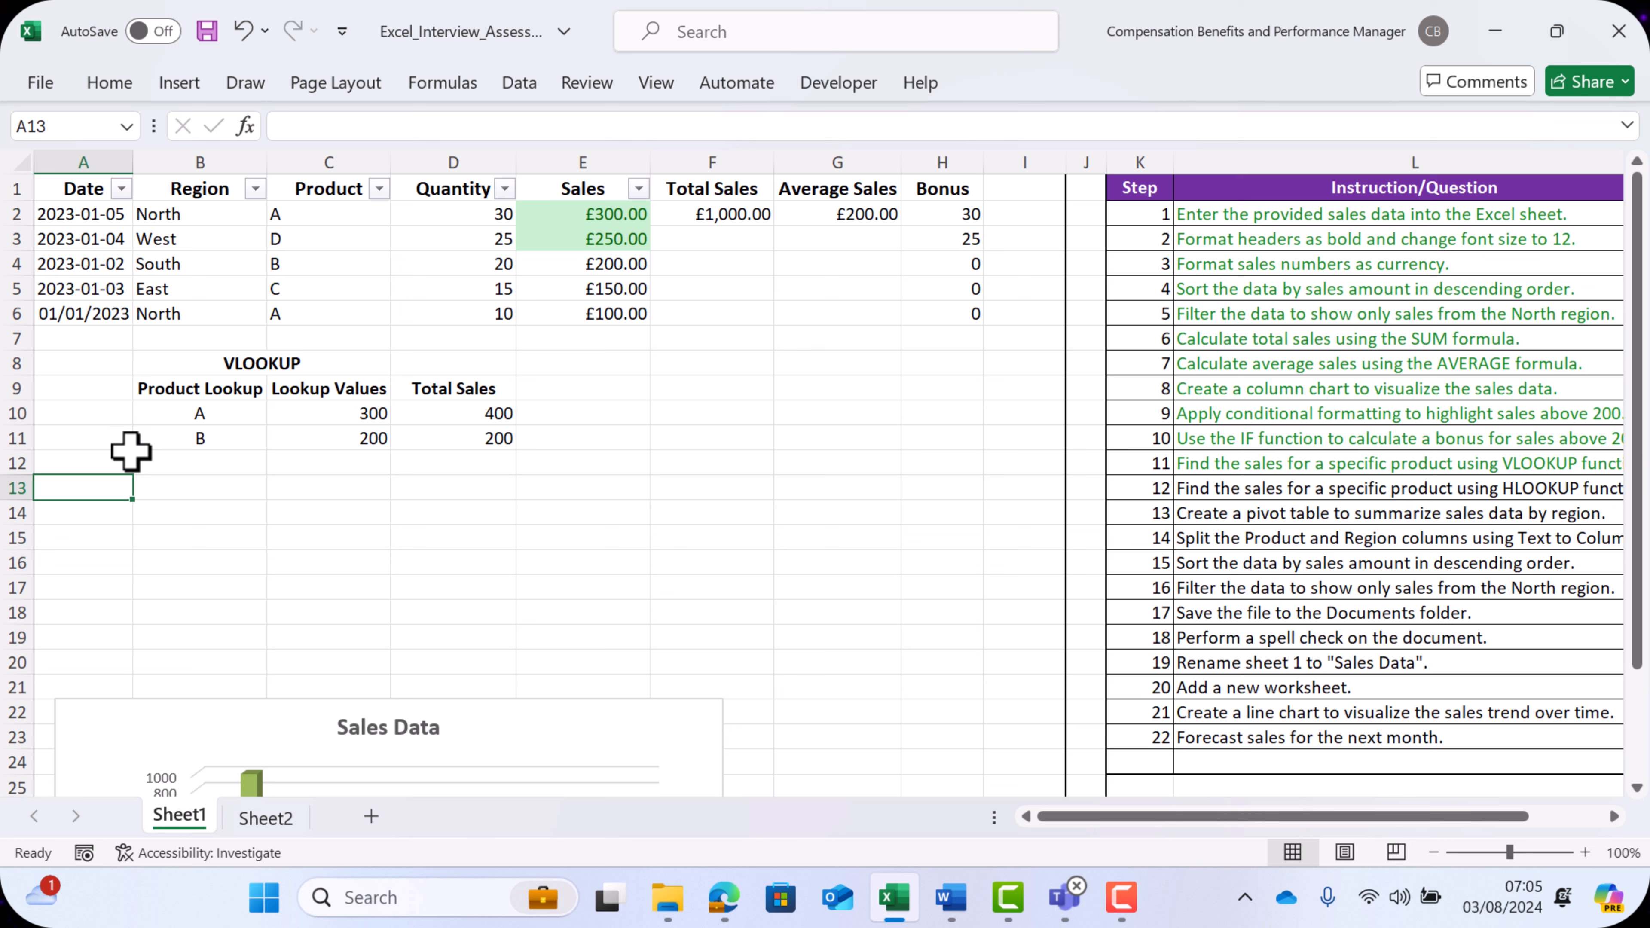
- Copy the headers in A1:E1 and paste them transposed starting at A13
click(151, 335)
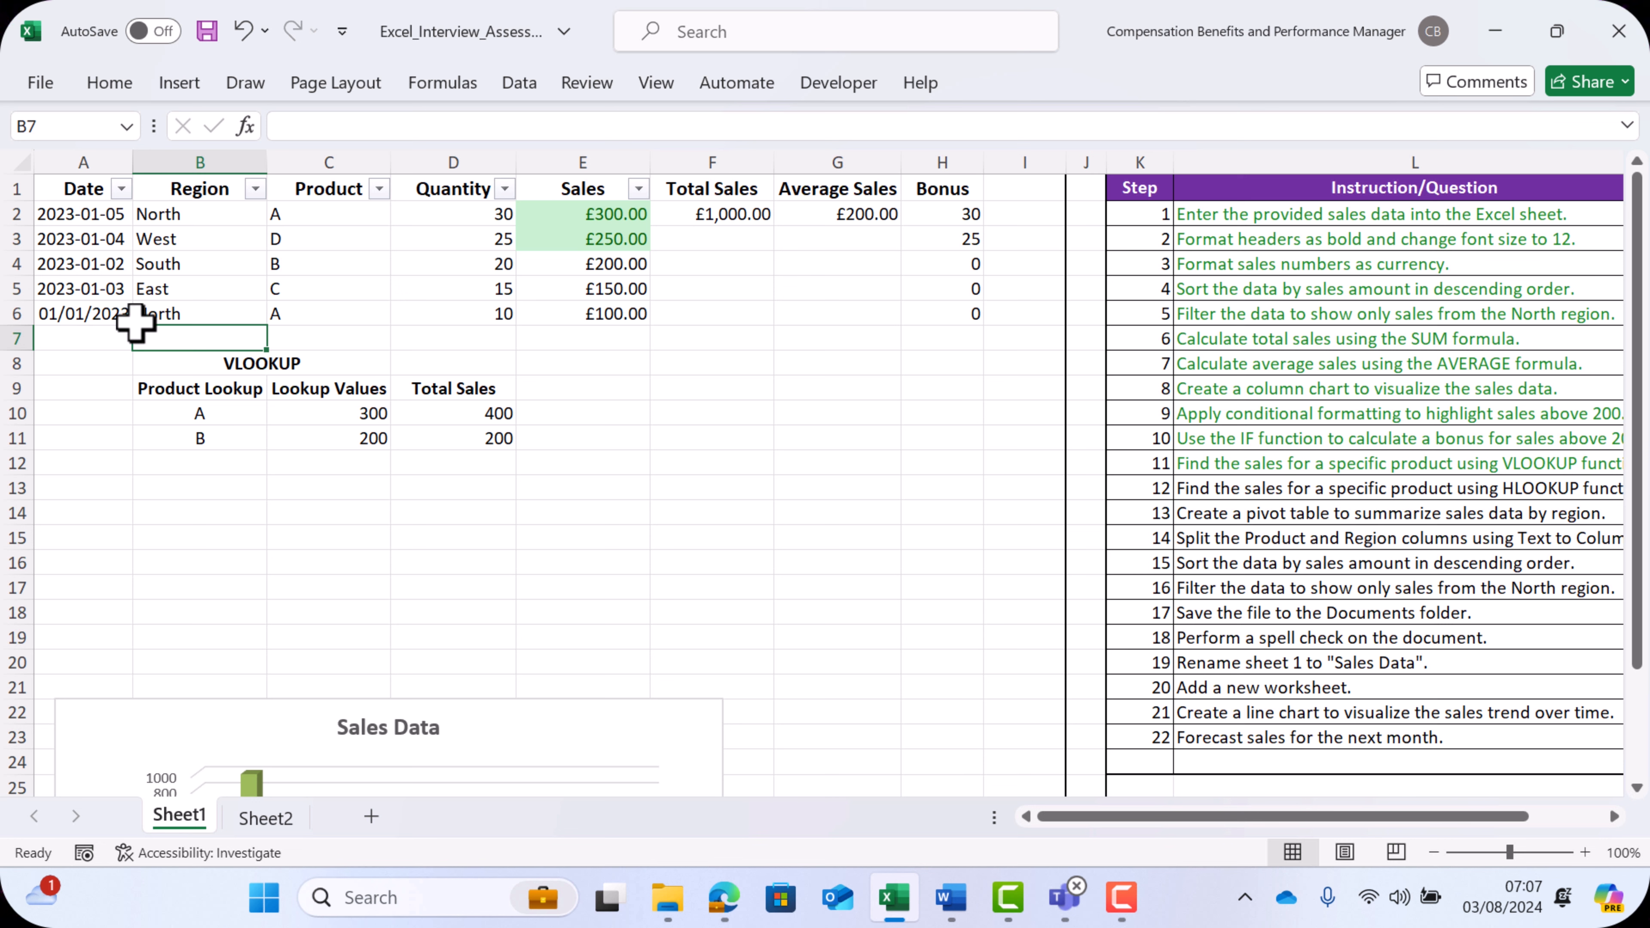
drag(78, 188, 552, 190)
key(ctrl+c)
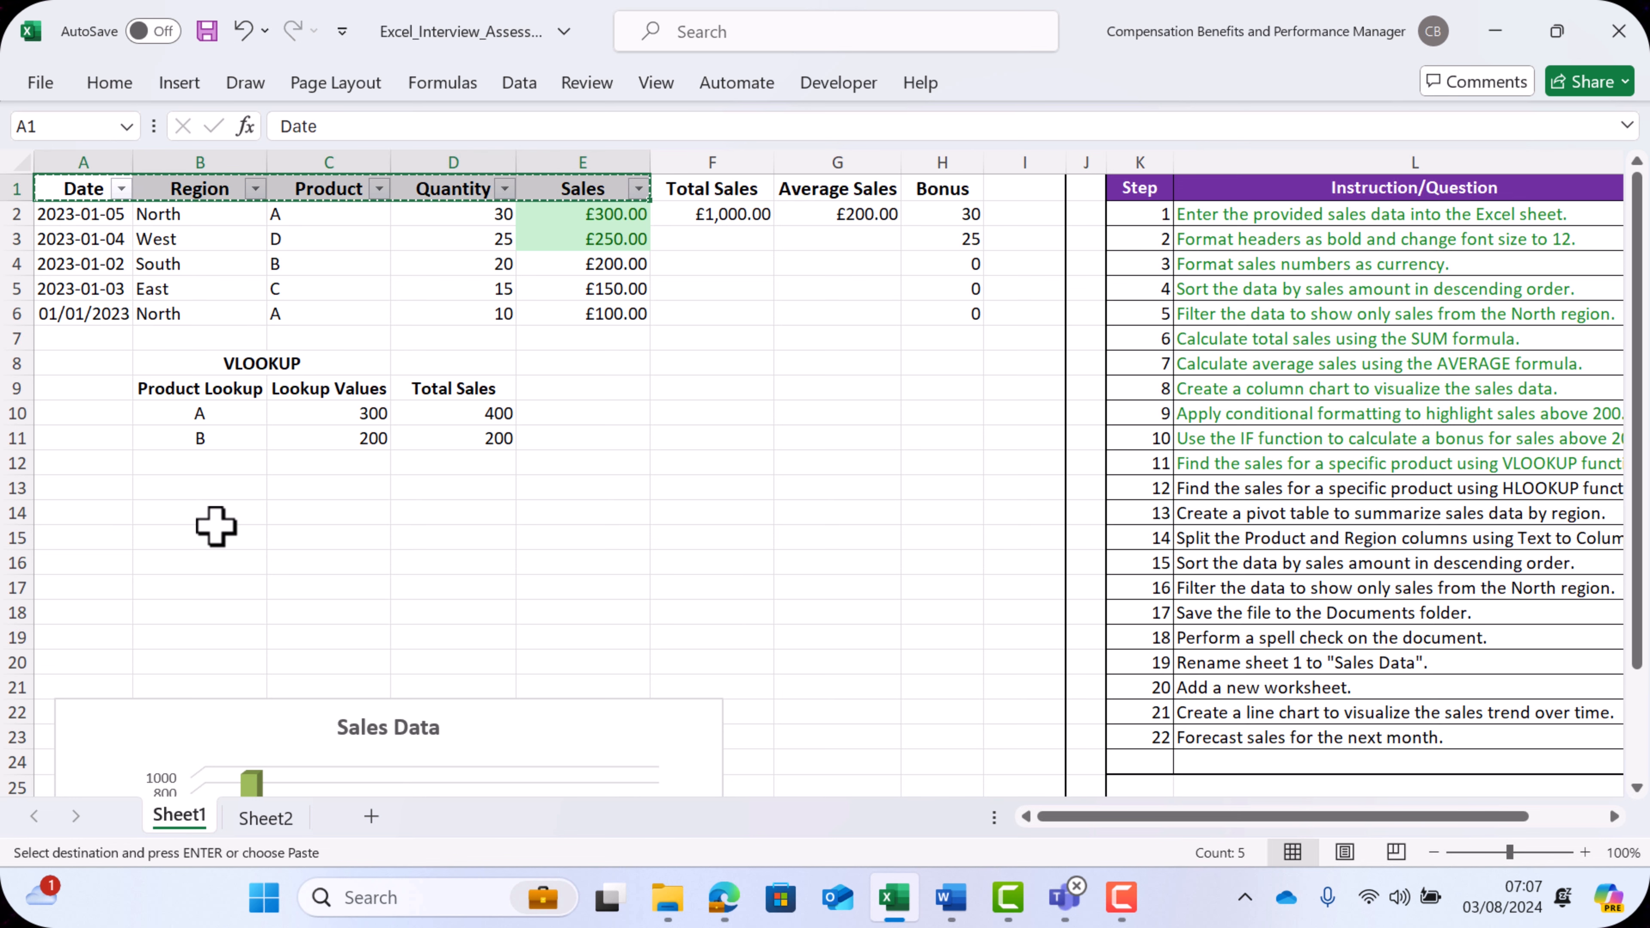
click(78, 488)
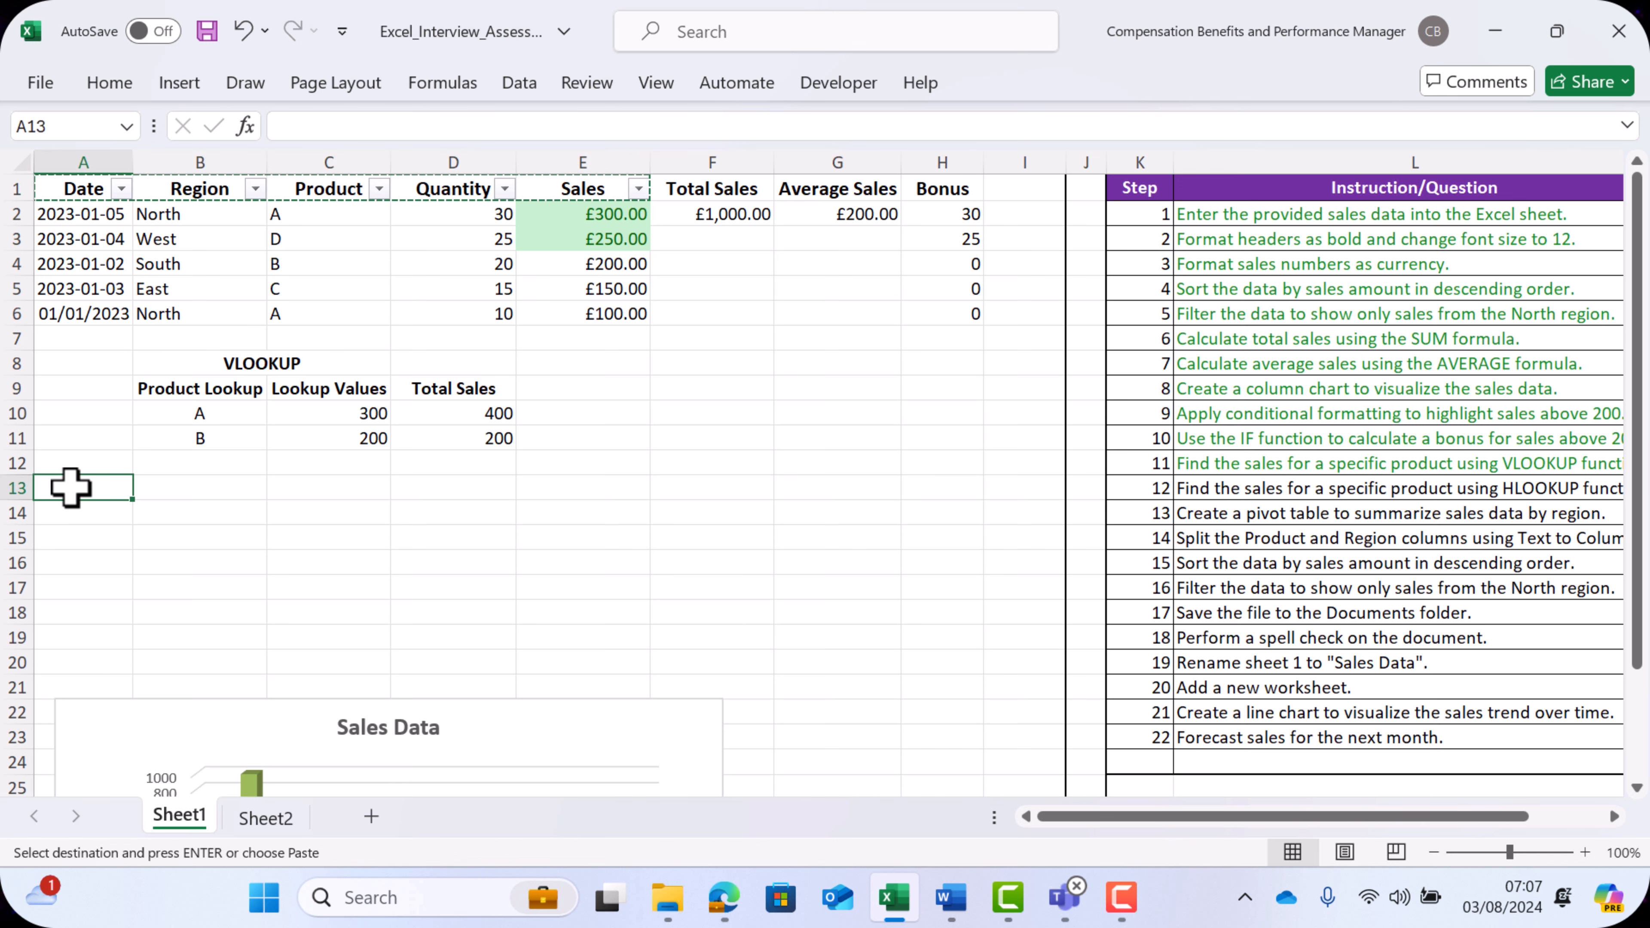
right_click(72, 487)
click(182, 218)
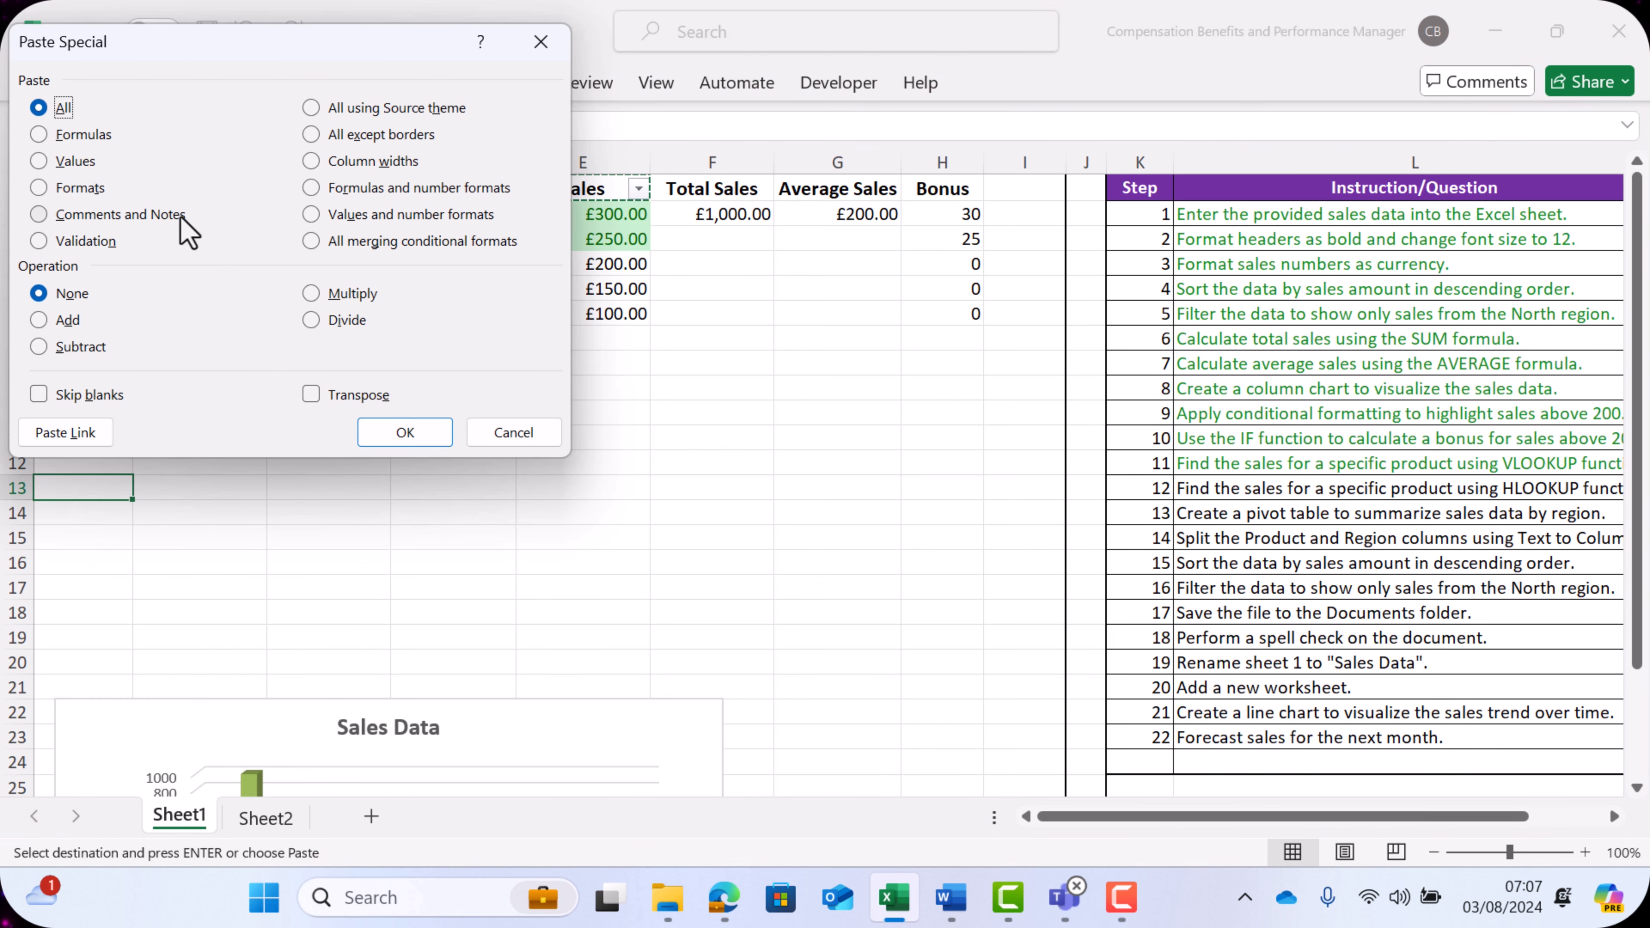
click(311, 394)
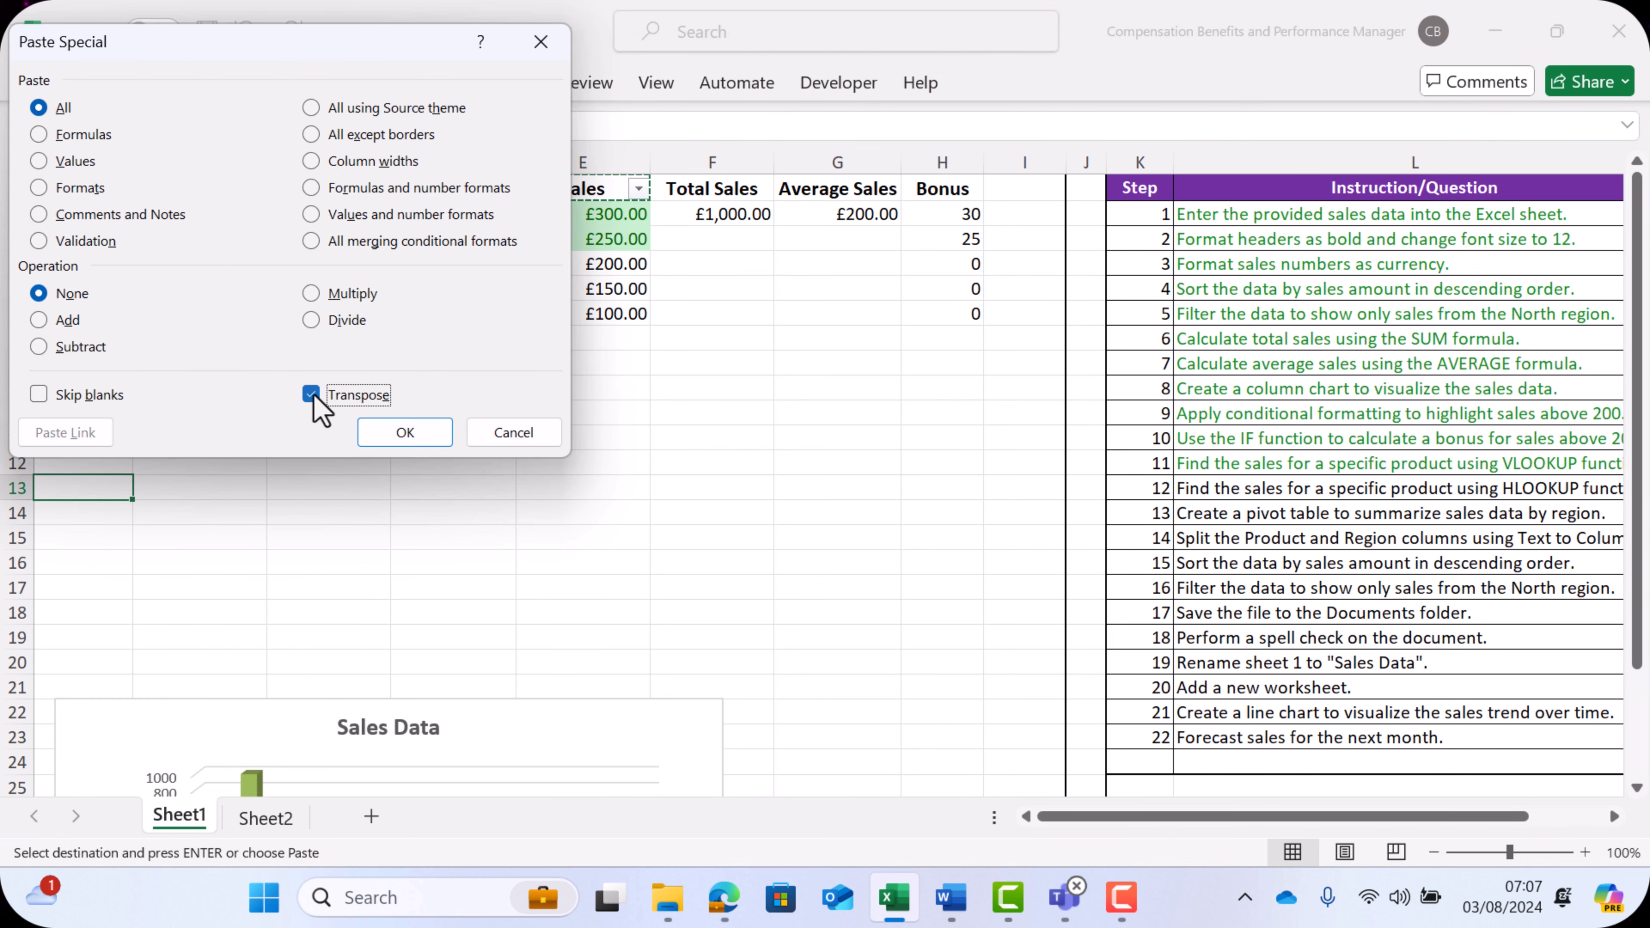
click(404, 434)
- Copy the data rows A2:E6, paste them transposed starting at B13, and centre the pasted cells
drag(110, 214, 615, 310)
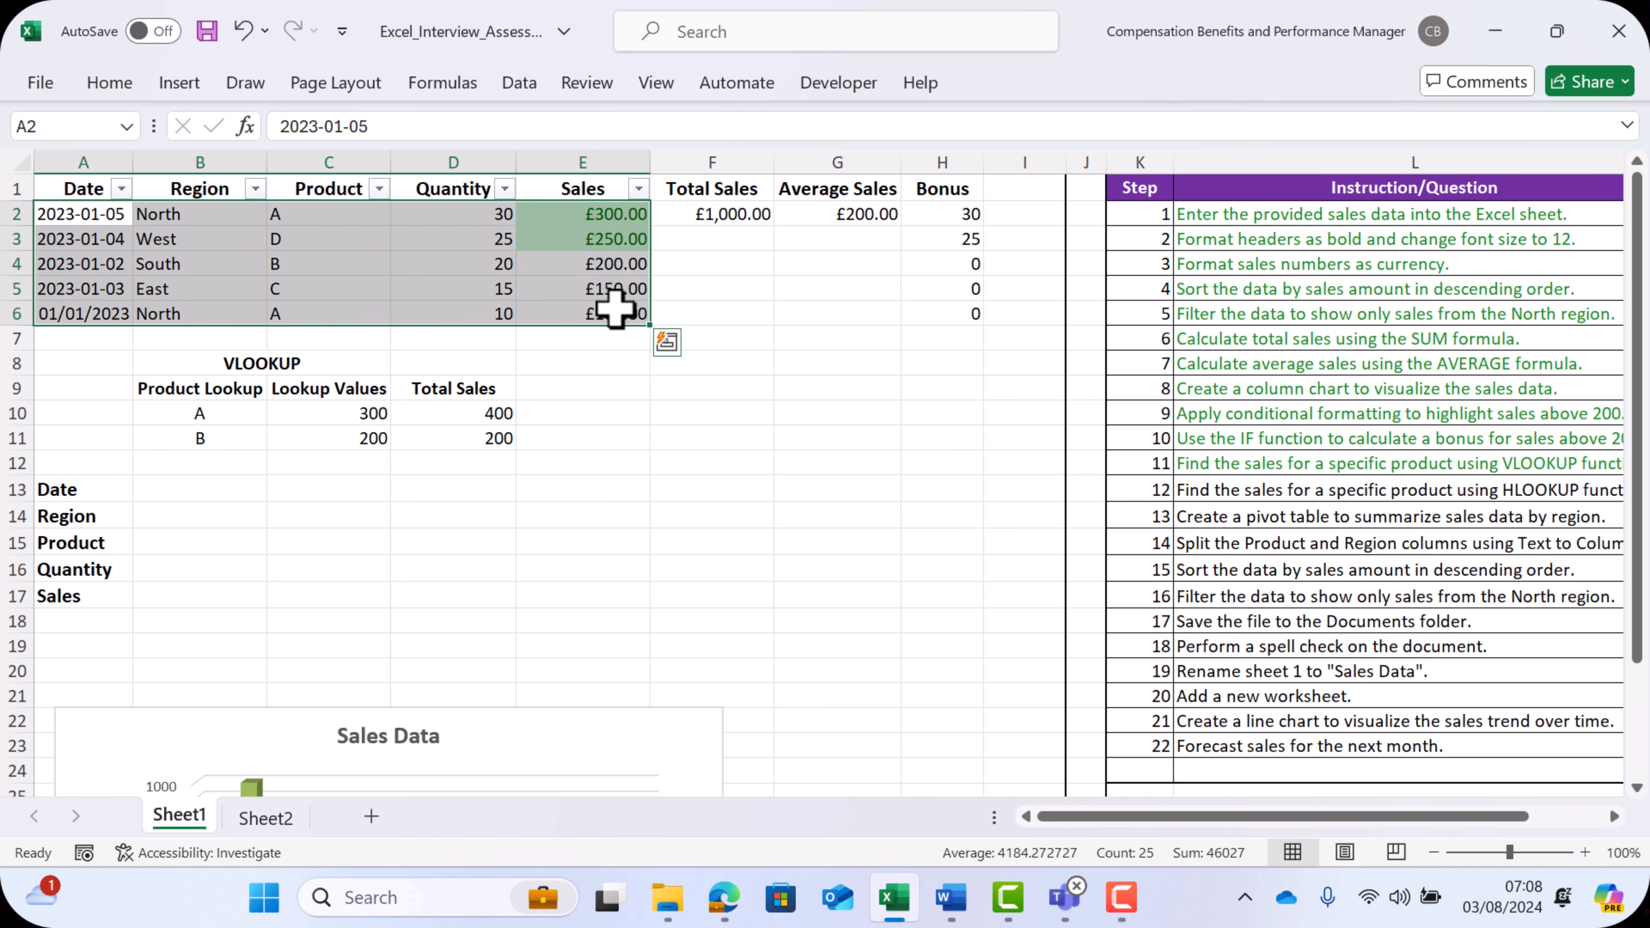
key(ctrl+c)
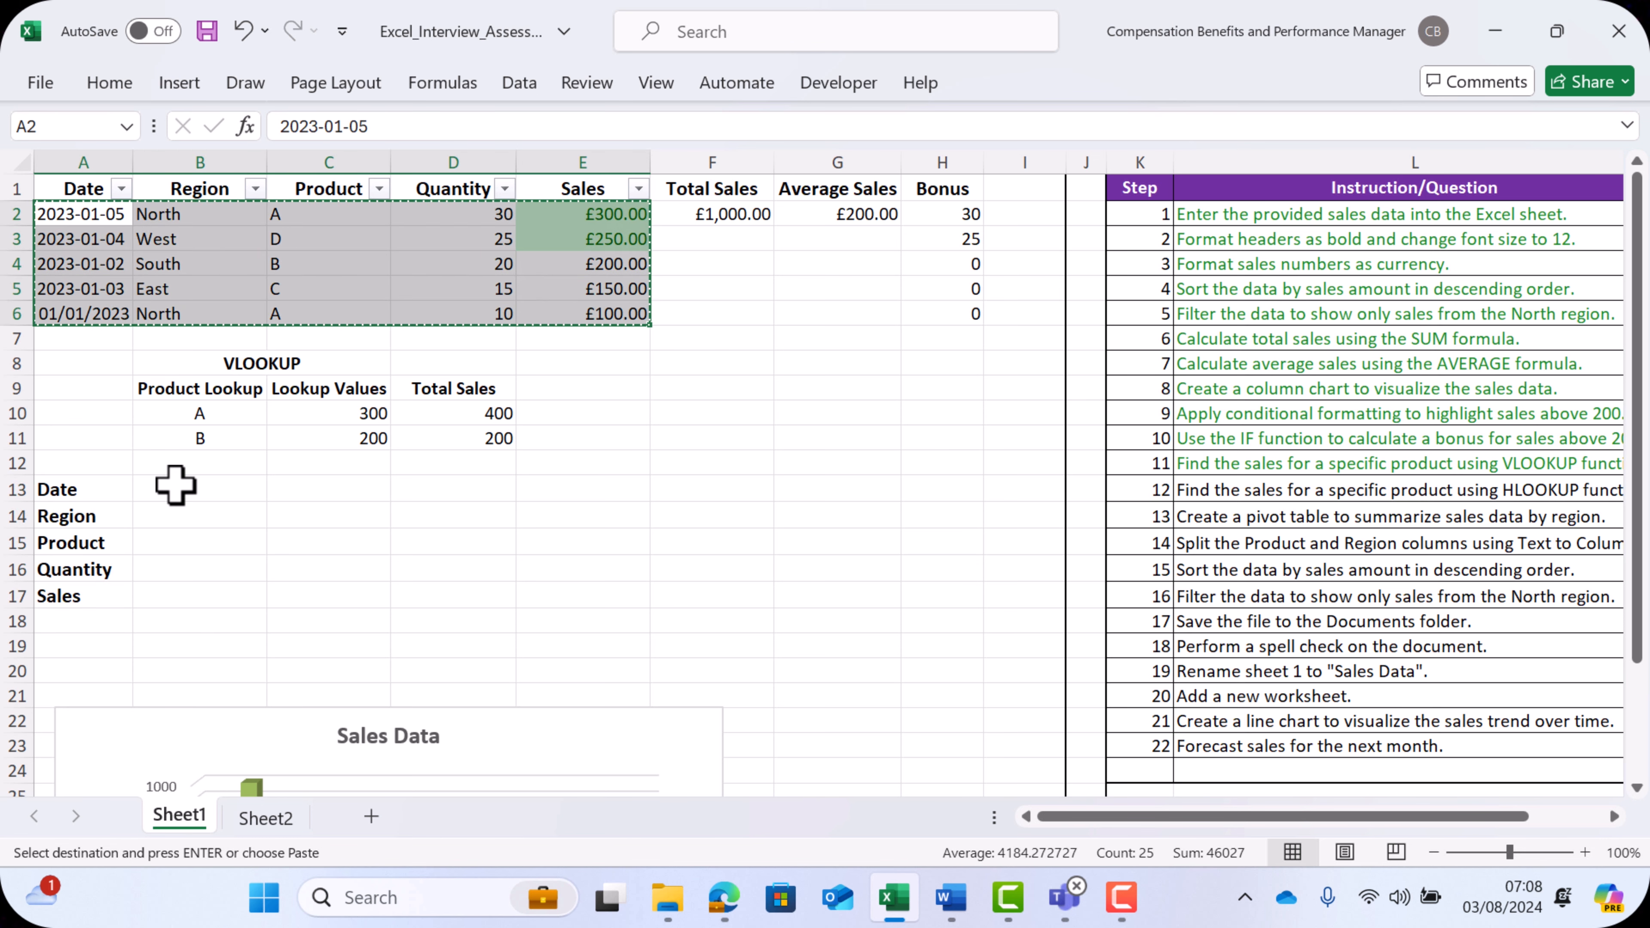
click(175, 485)
right_click(175, 485)
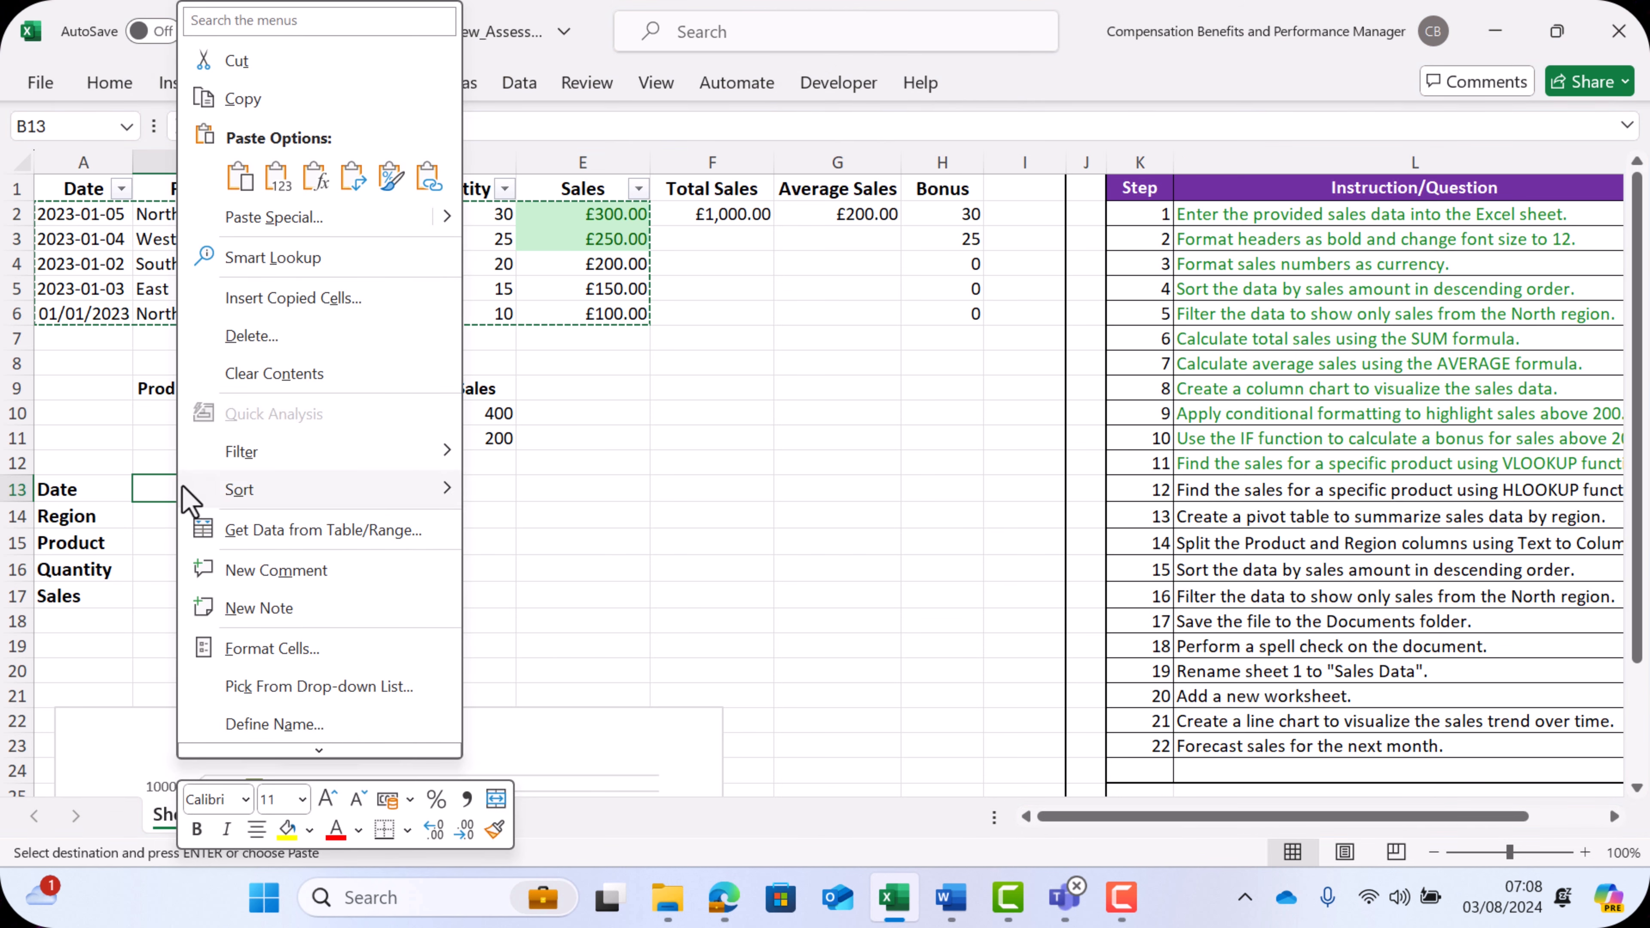
click(312, 218)
click(354, 394)
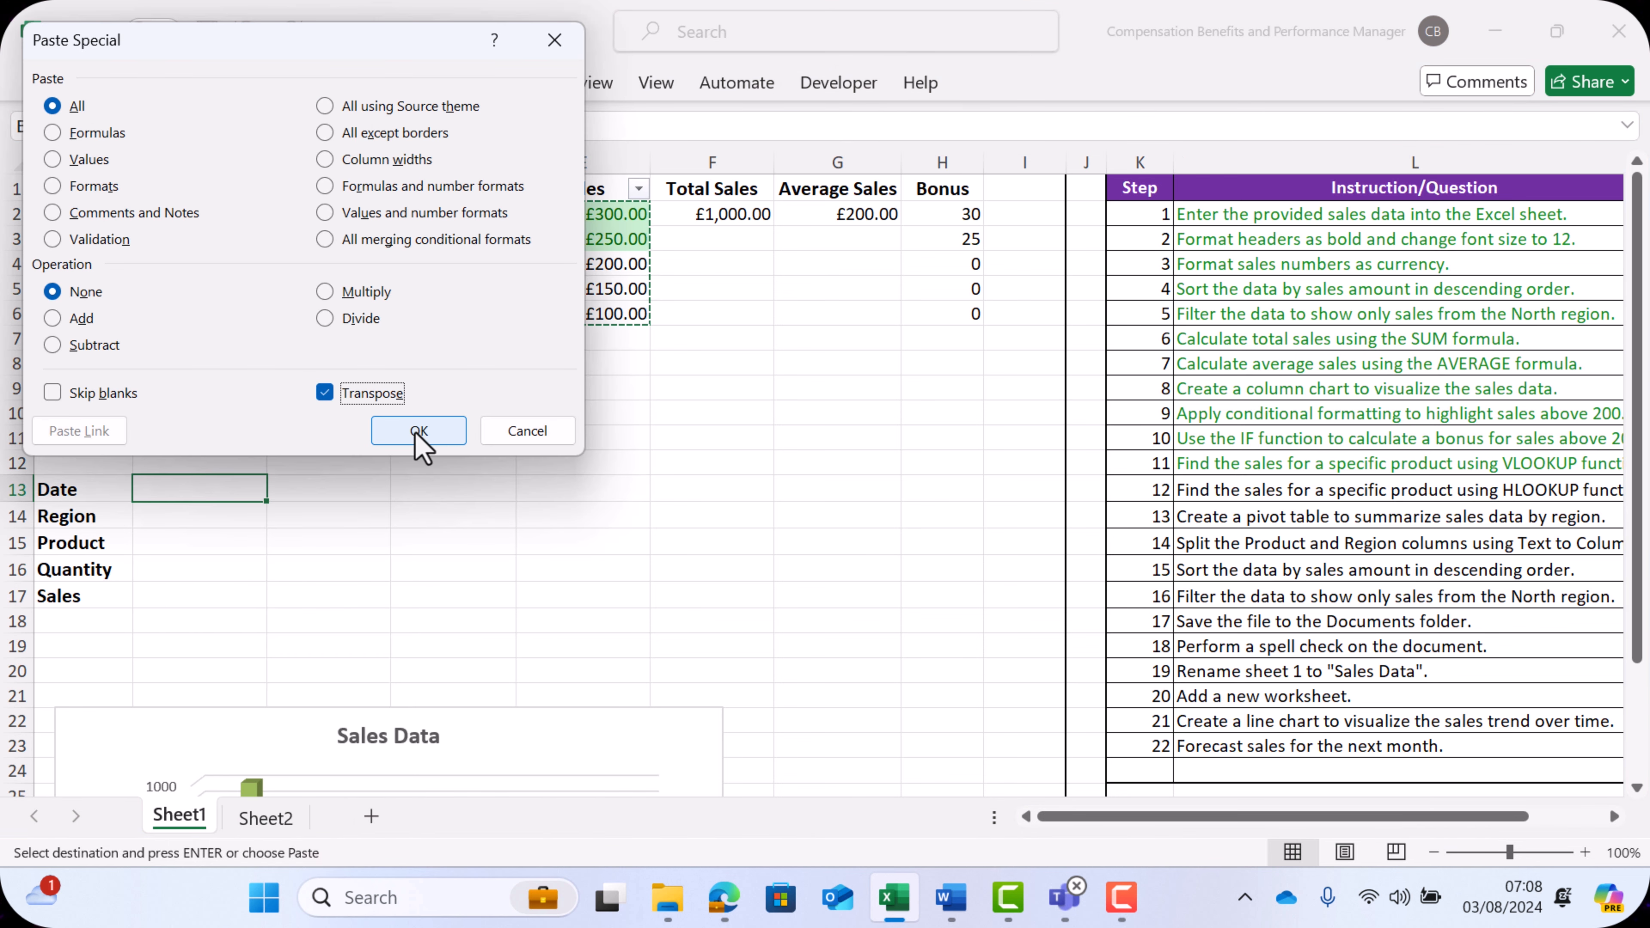
click(419, 430)
click(112, 85)
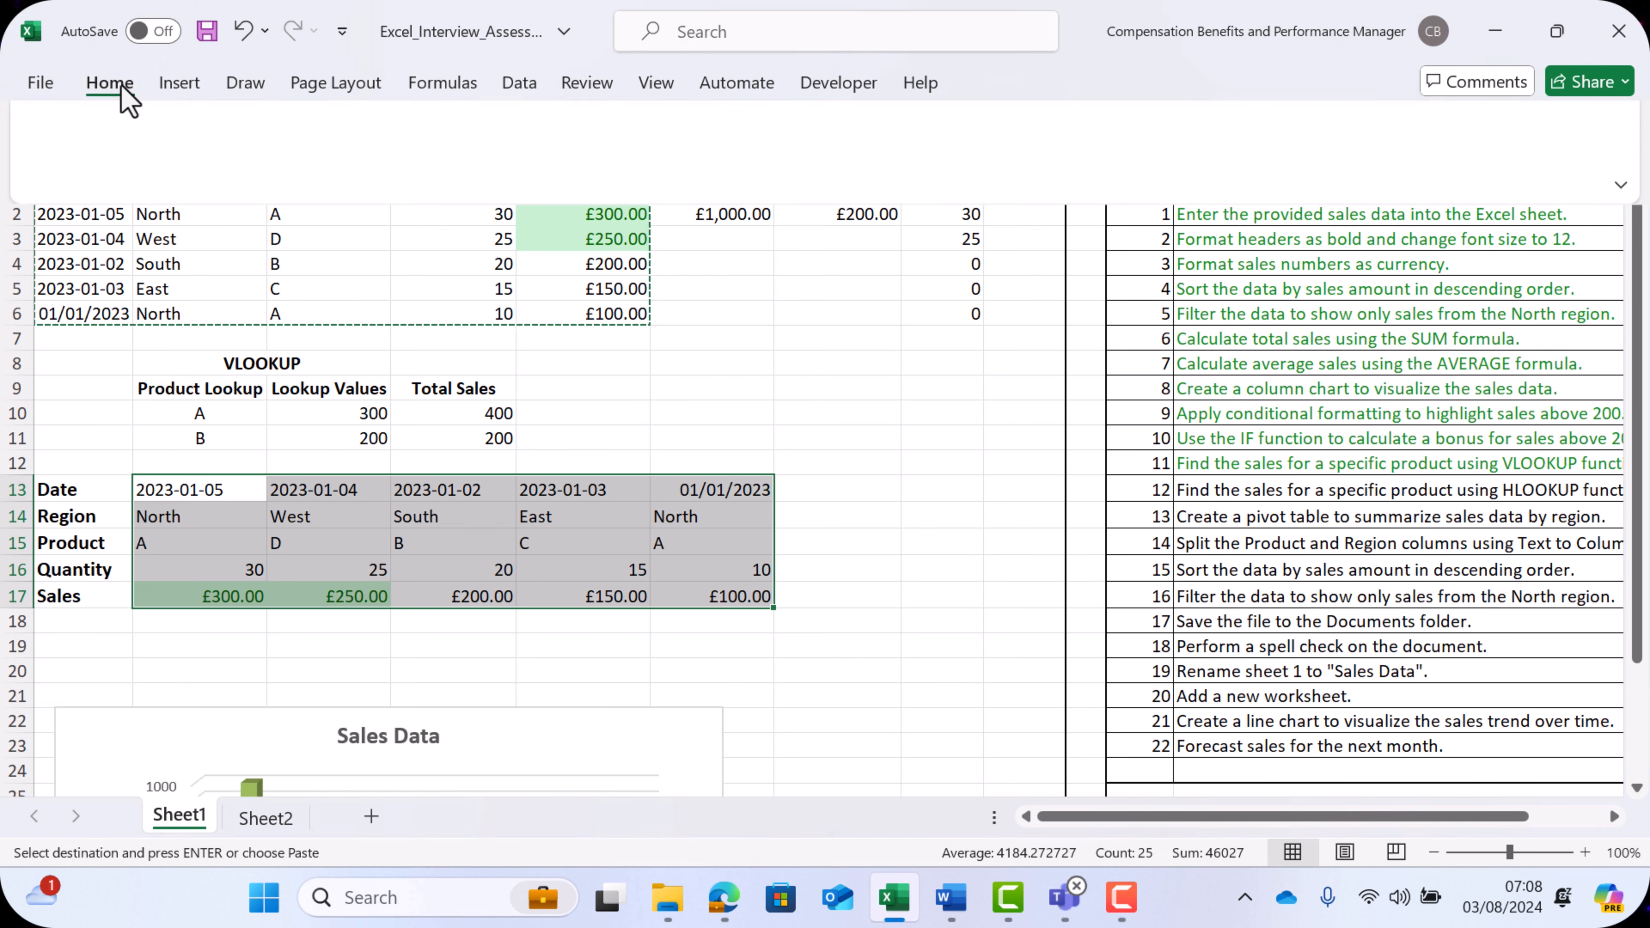
click(506, 173)
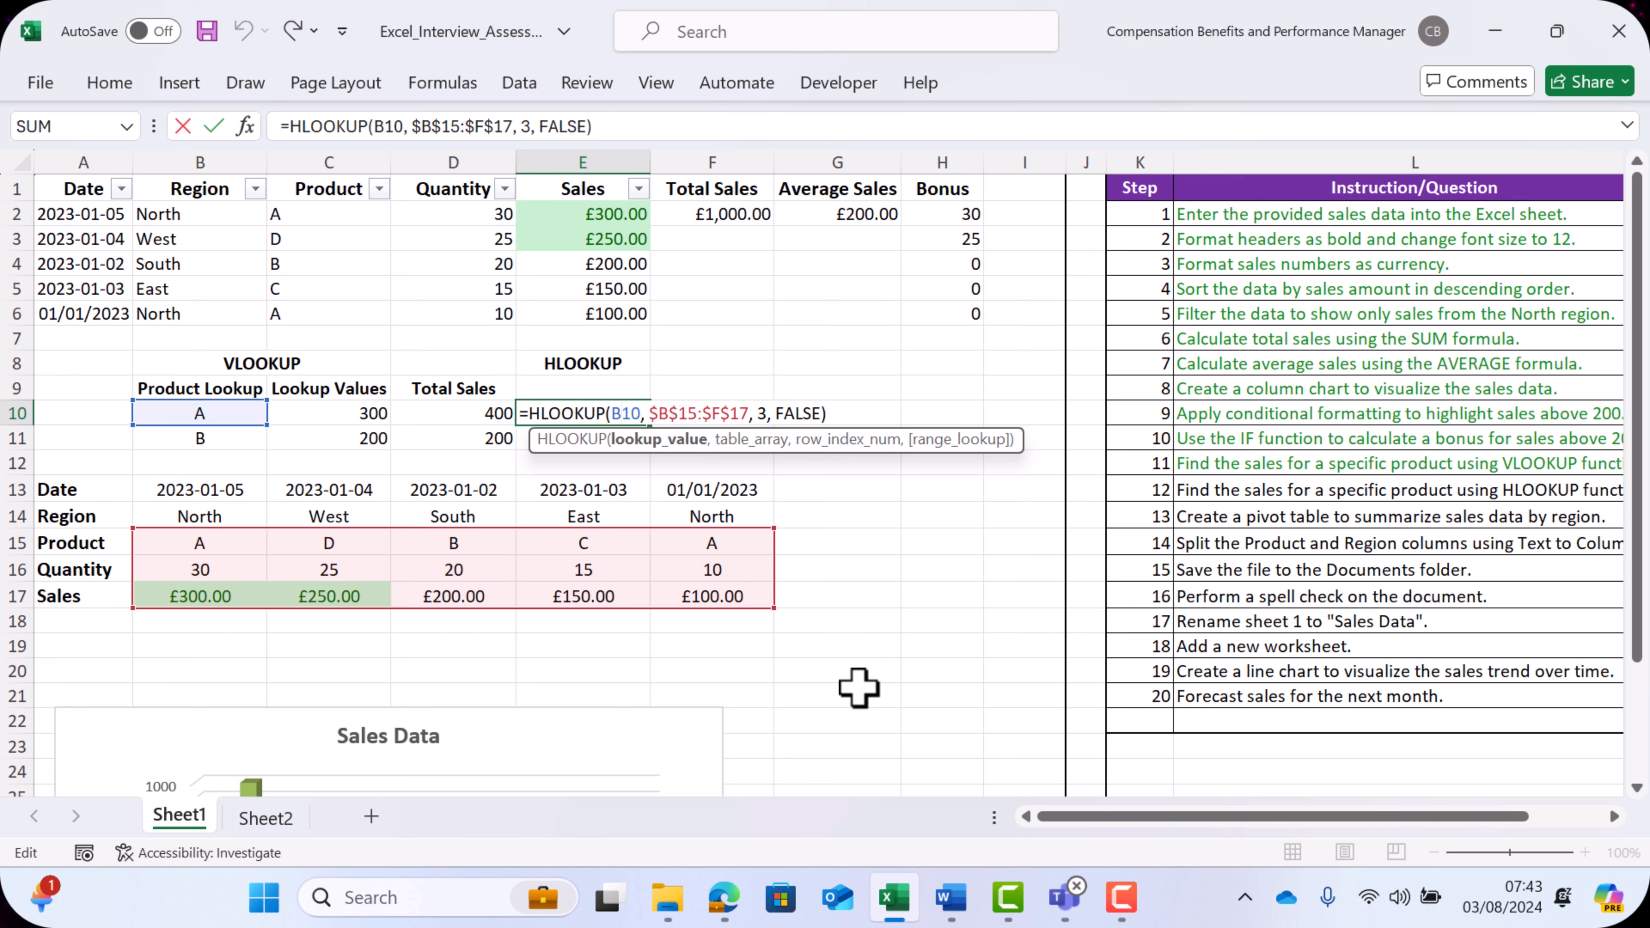
- Enter =HLOOKUP(B10, $B$15:$F$17, 3, FALSE) in E10 and fill it down to E11
key(Return)
click(630, 420)
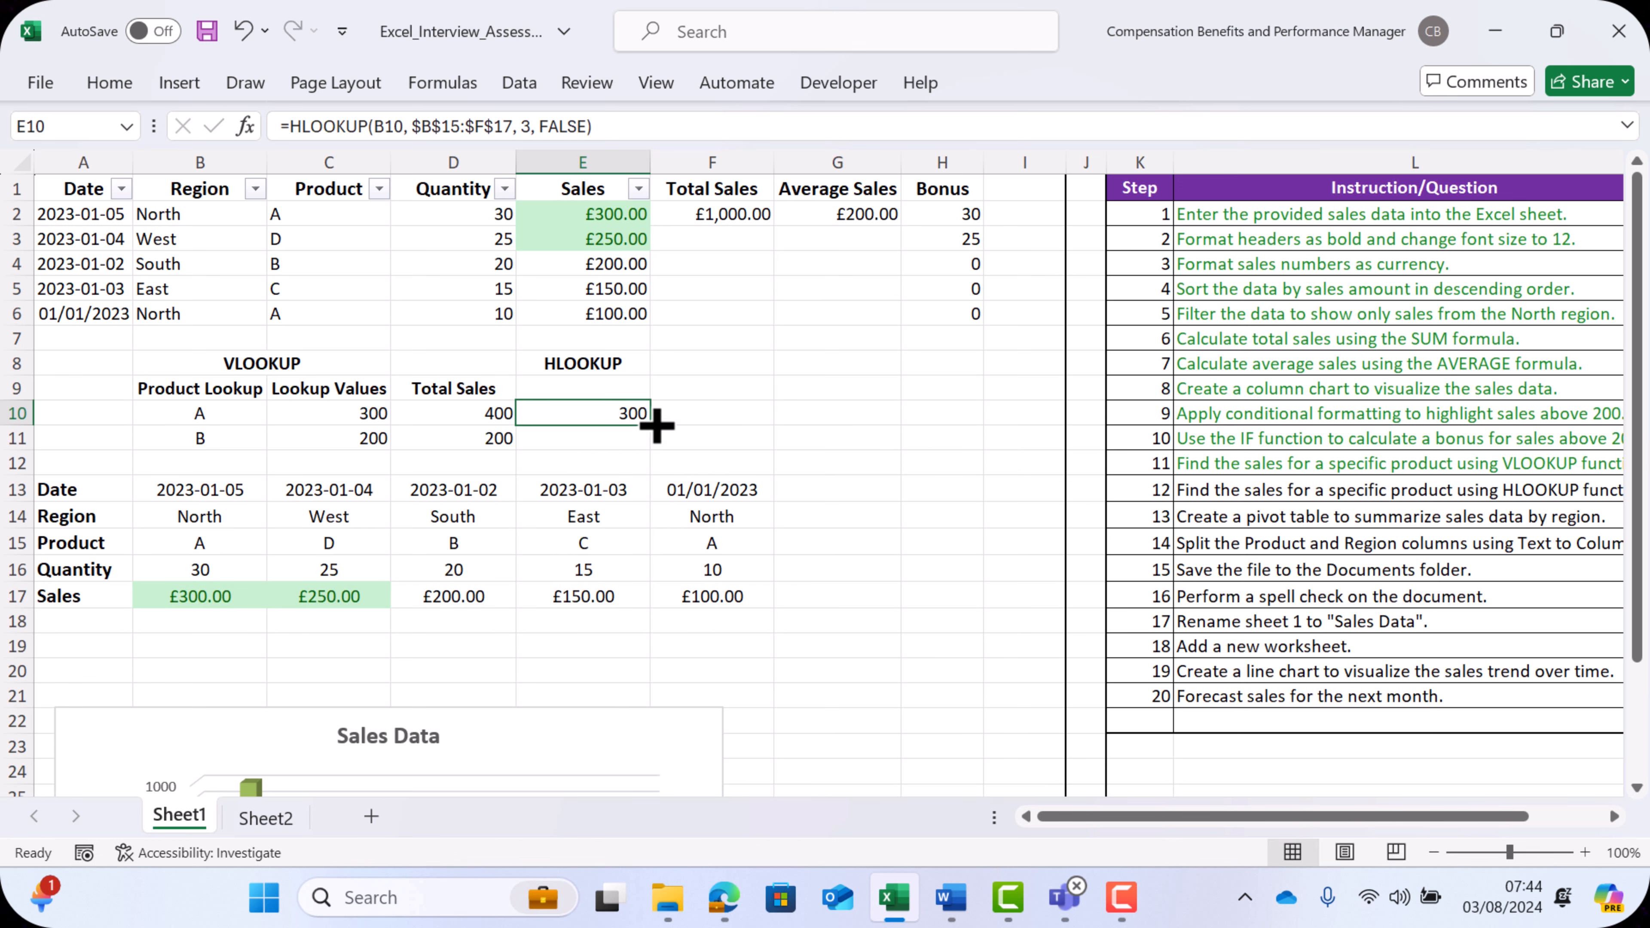
drag(655, 428, 648, 446)
- Change the lookup product in B10 to D to test the lookup formulas
click(272, 444)
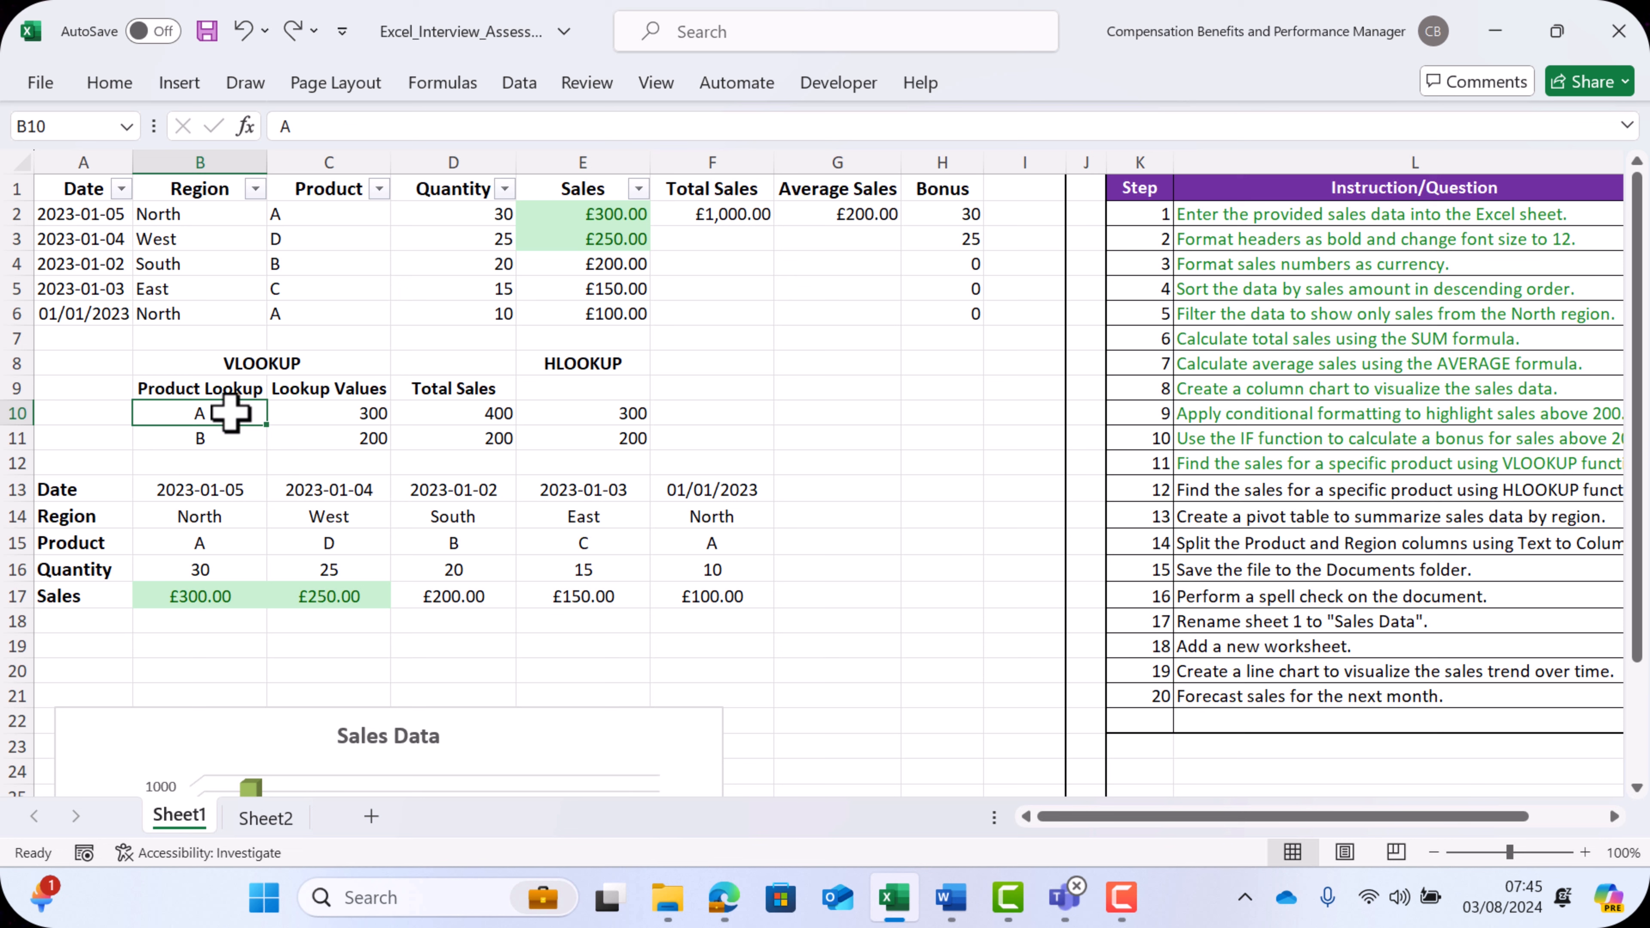
text(D)
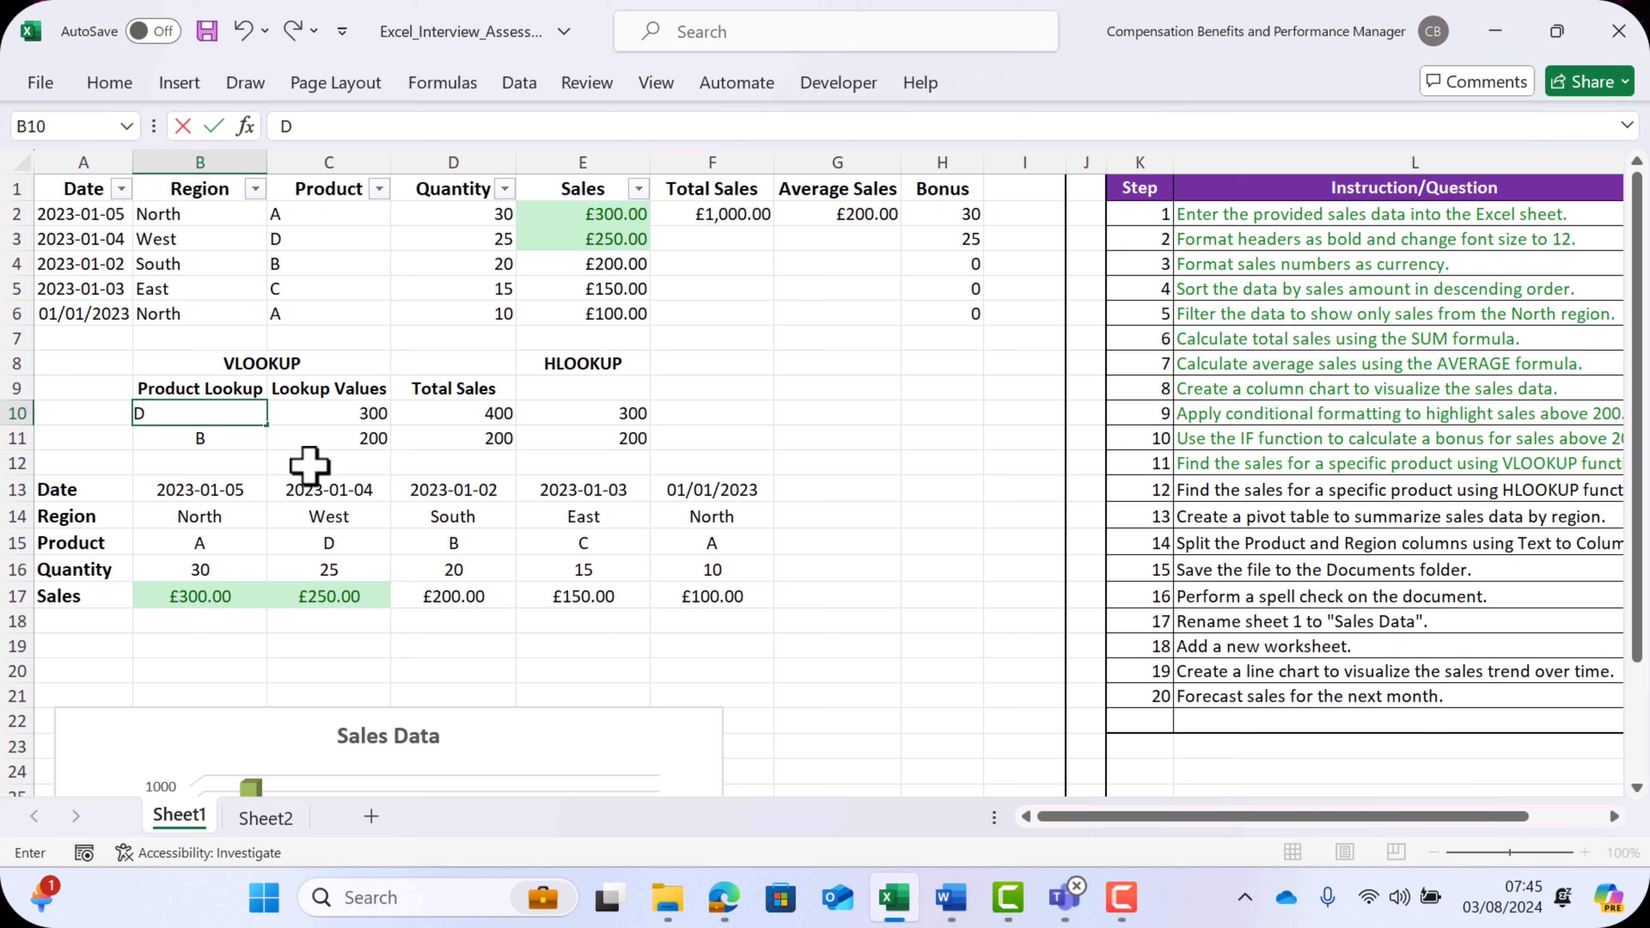
key(Return)
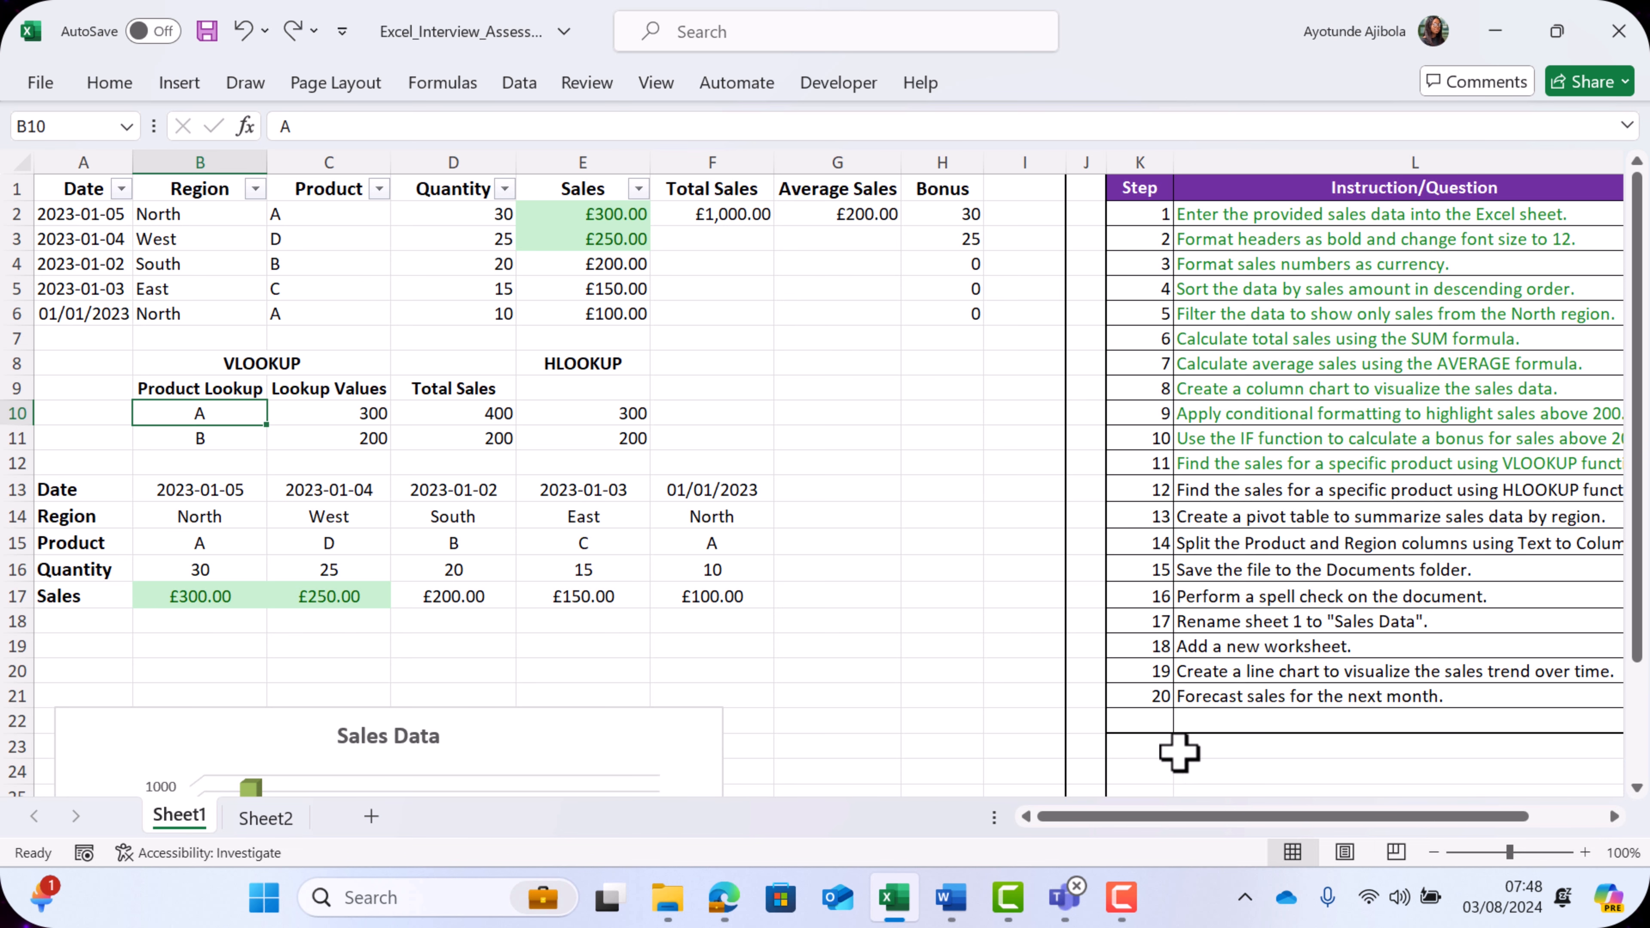
- Tick off checklist step 12 for the HLOOKUP task
drag(1189, 818, 1263, 818)
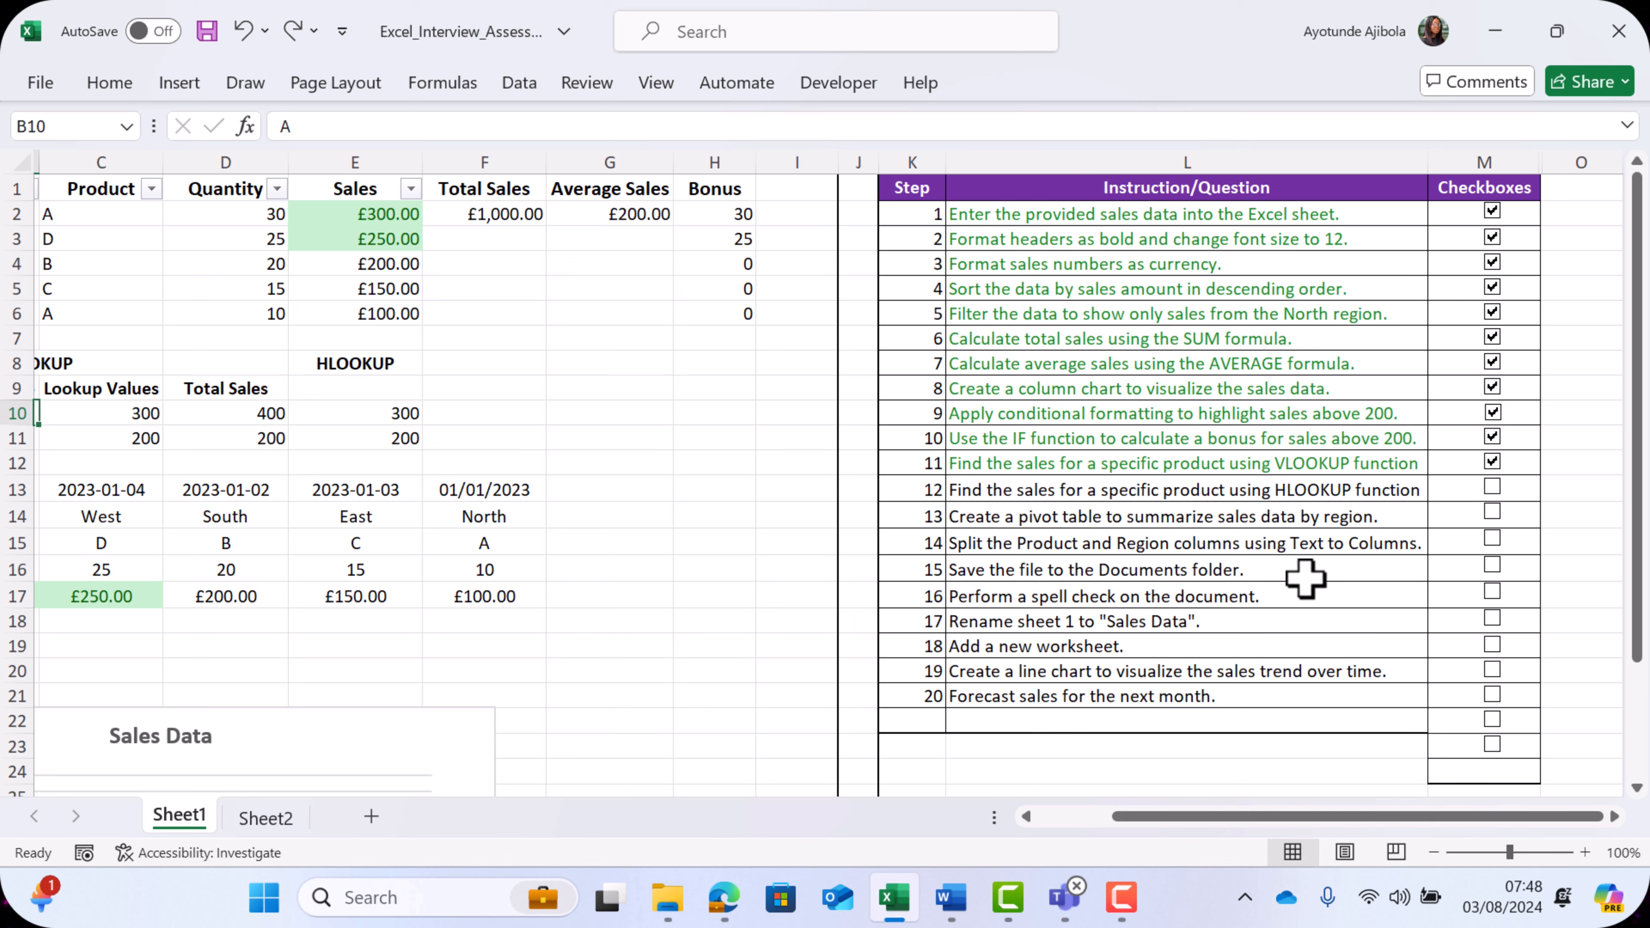
click(1493, 487)
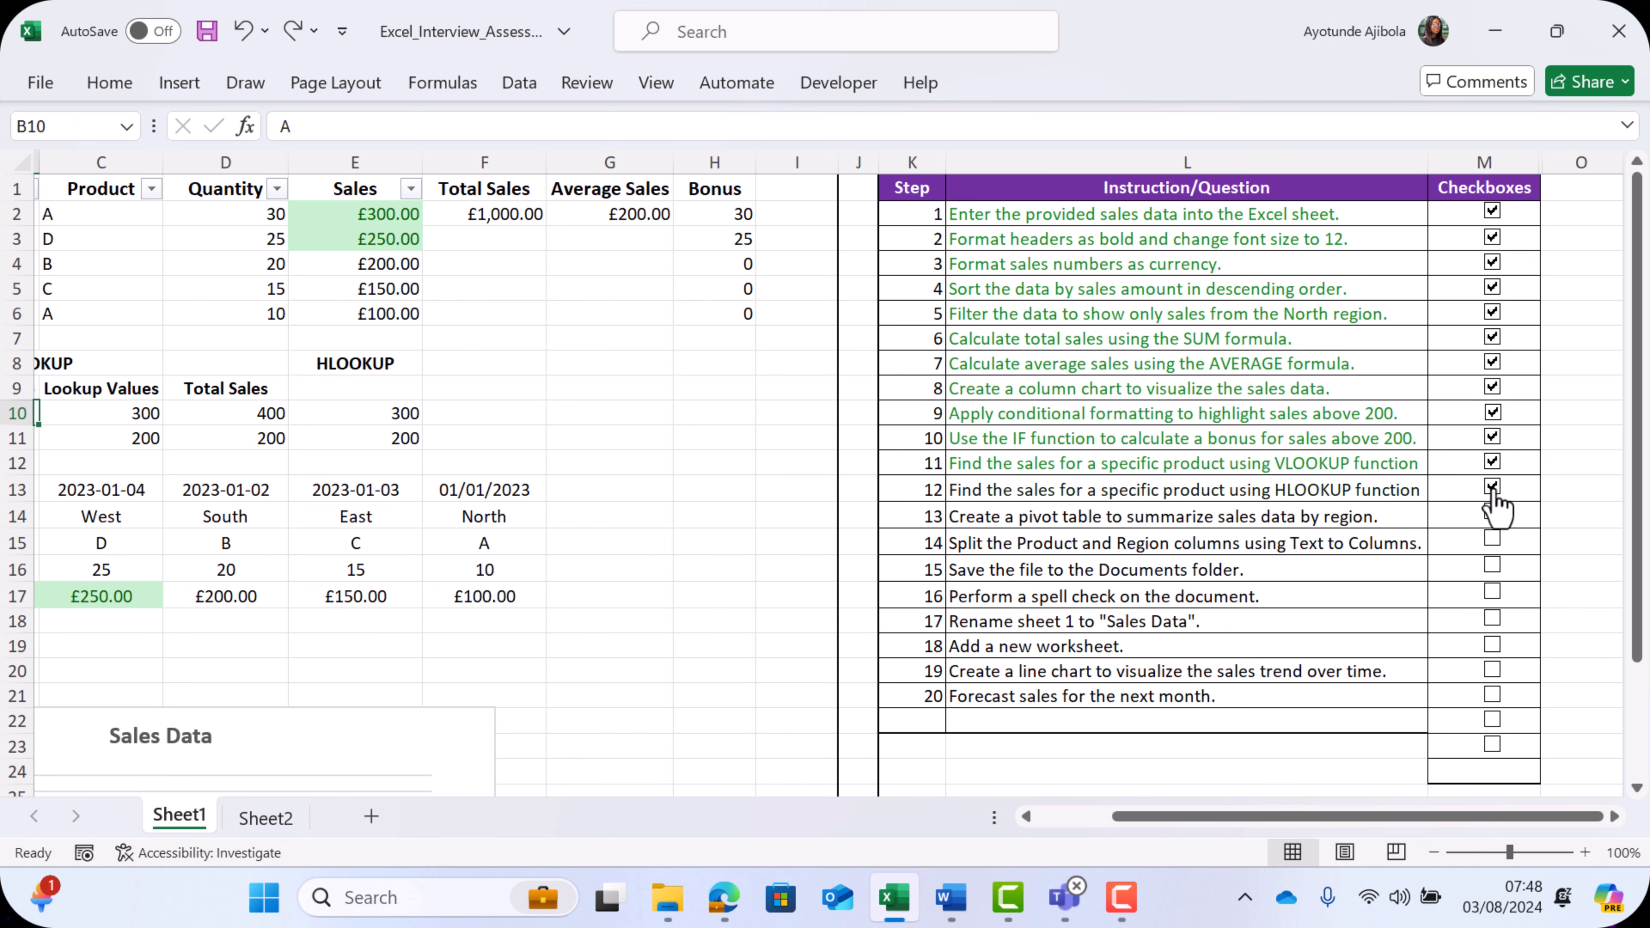
scroll(1326, 497, left, 2)
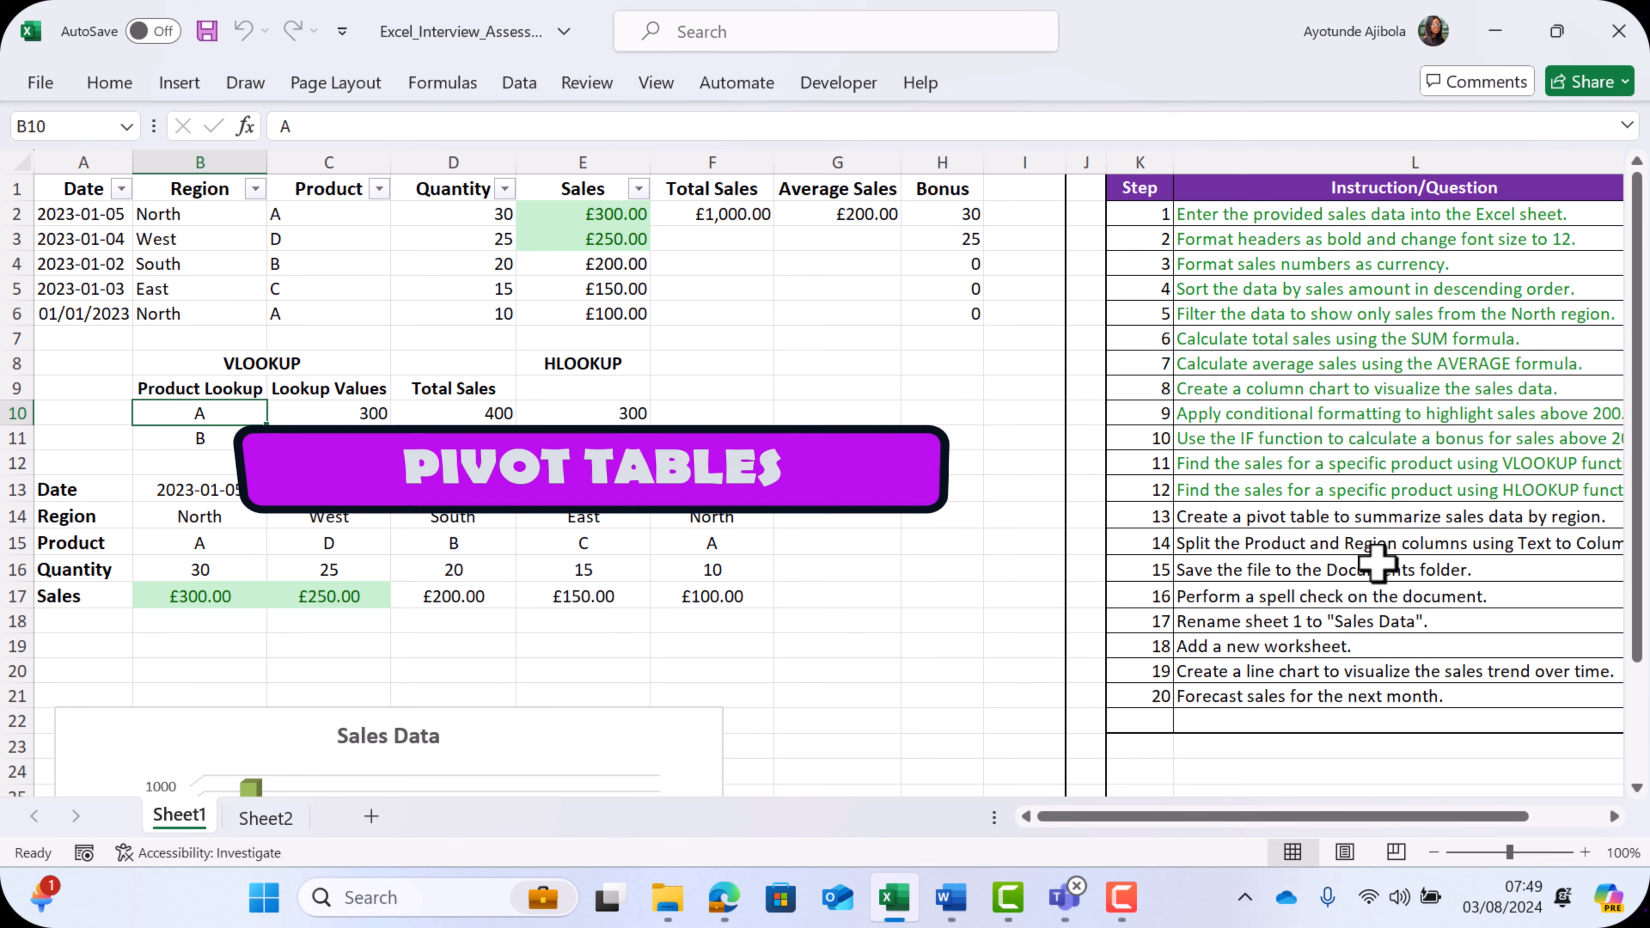
click(1611, 816)
click(1610, 818)
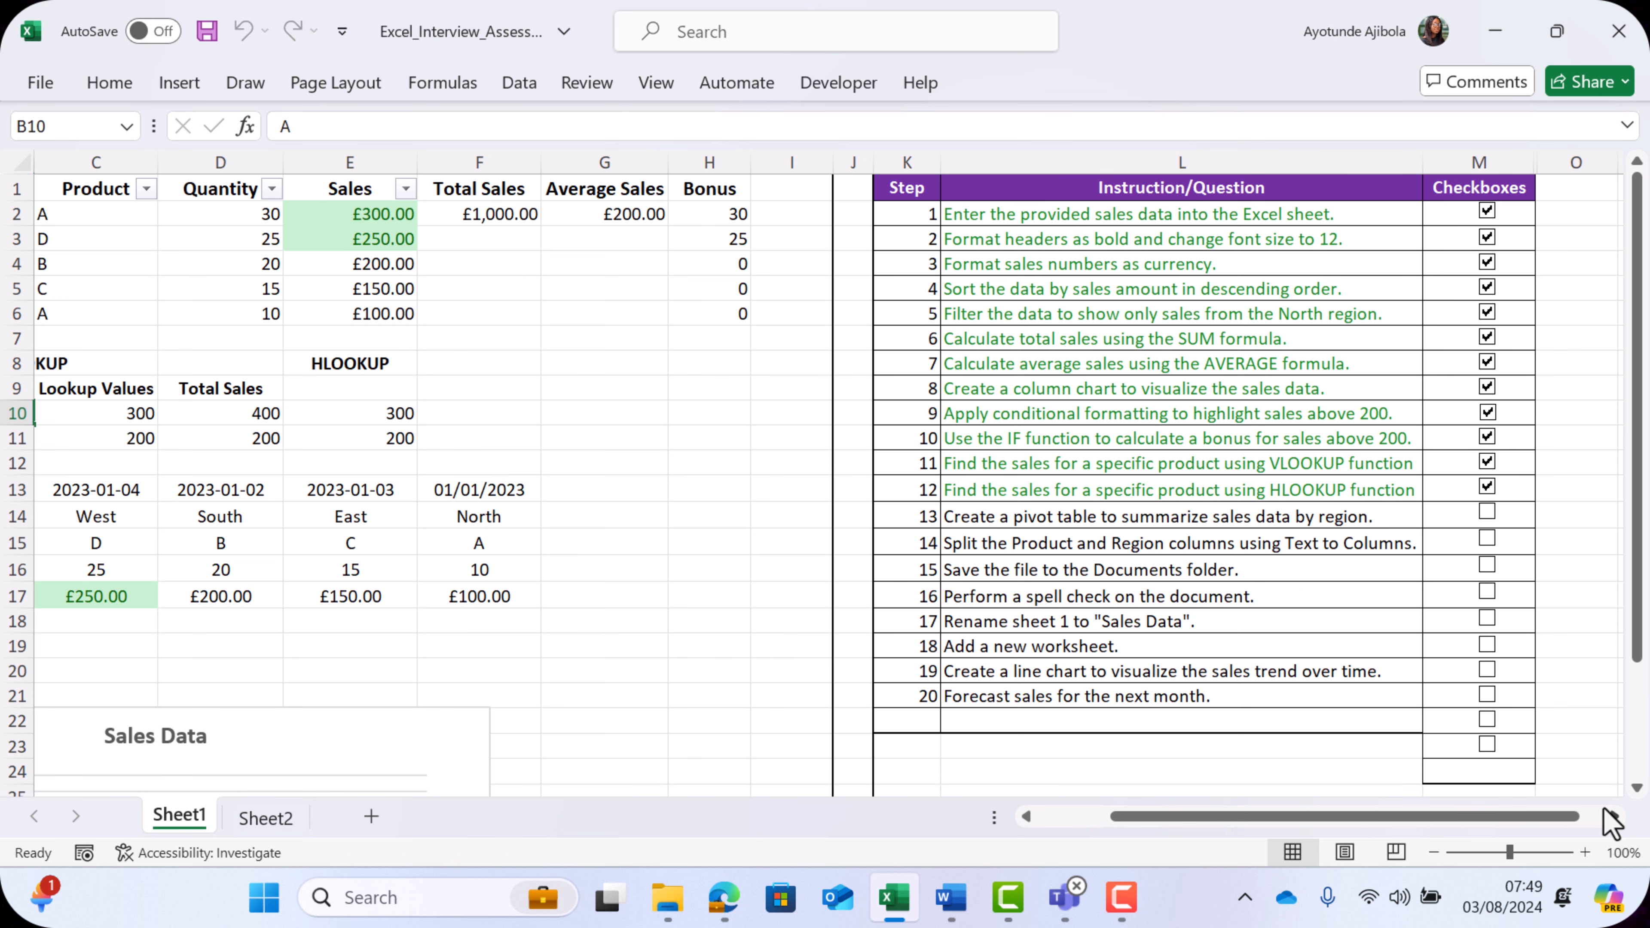
scroll(957, 671, left, 2)
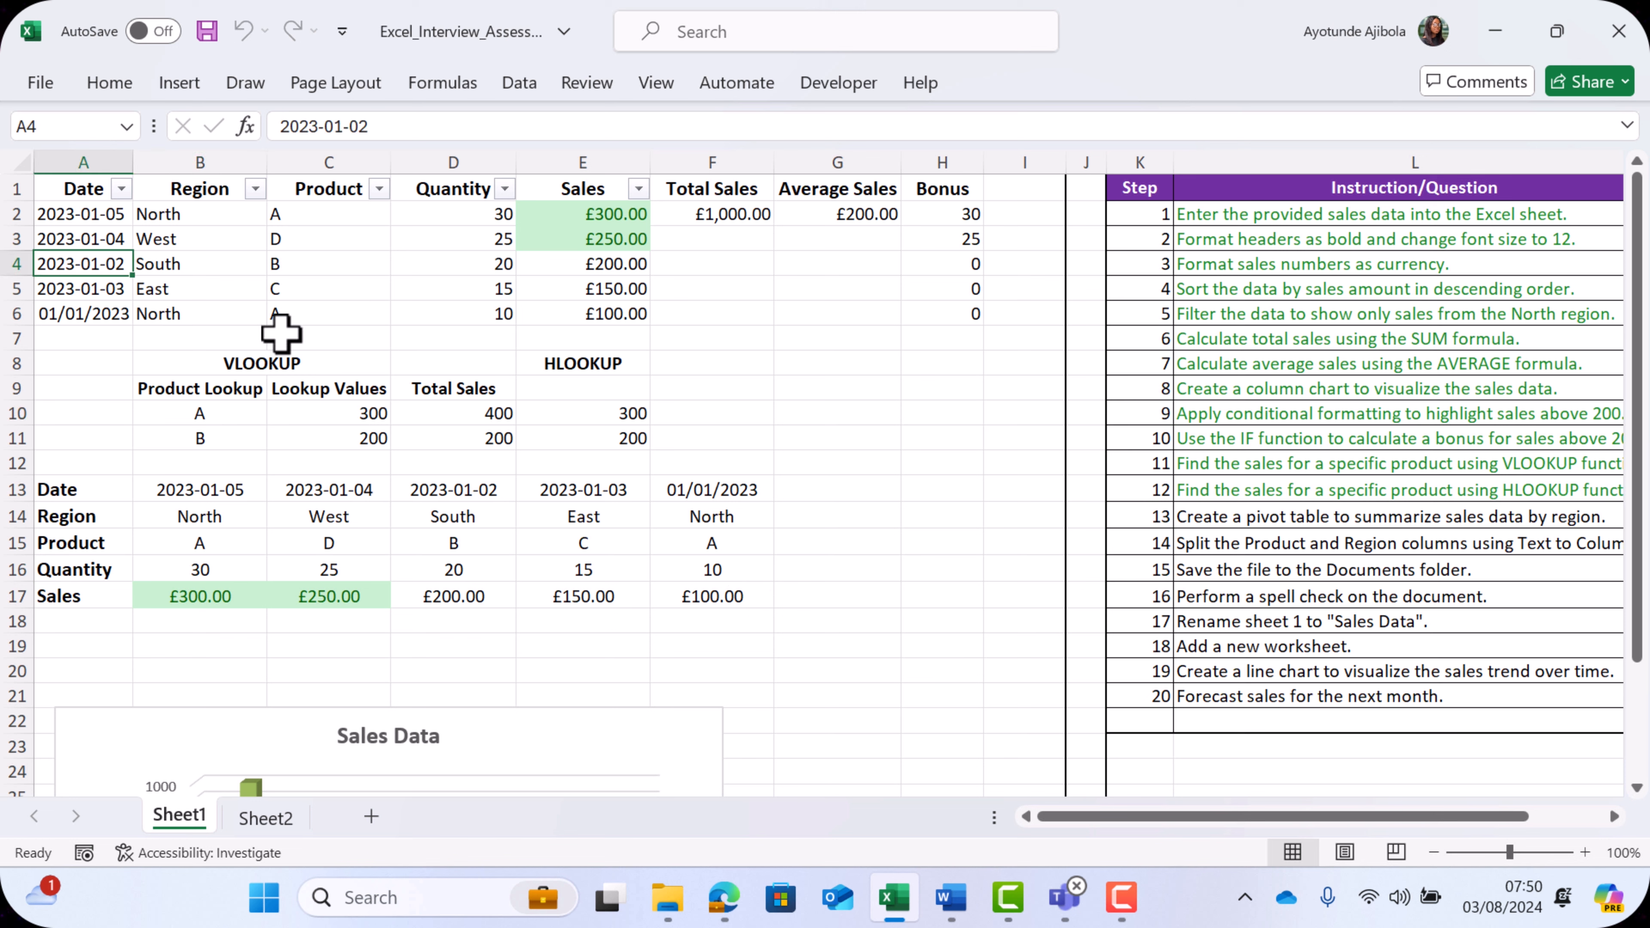
- Create a PivotTable from A1:E6 on a new worksheet, with Region as rows and Sales summed as values
click(75, 190)
drag(75, 190, 608, 320)
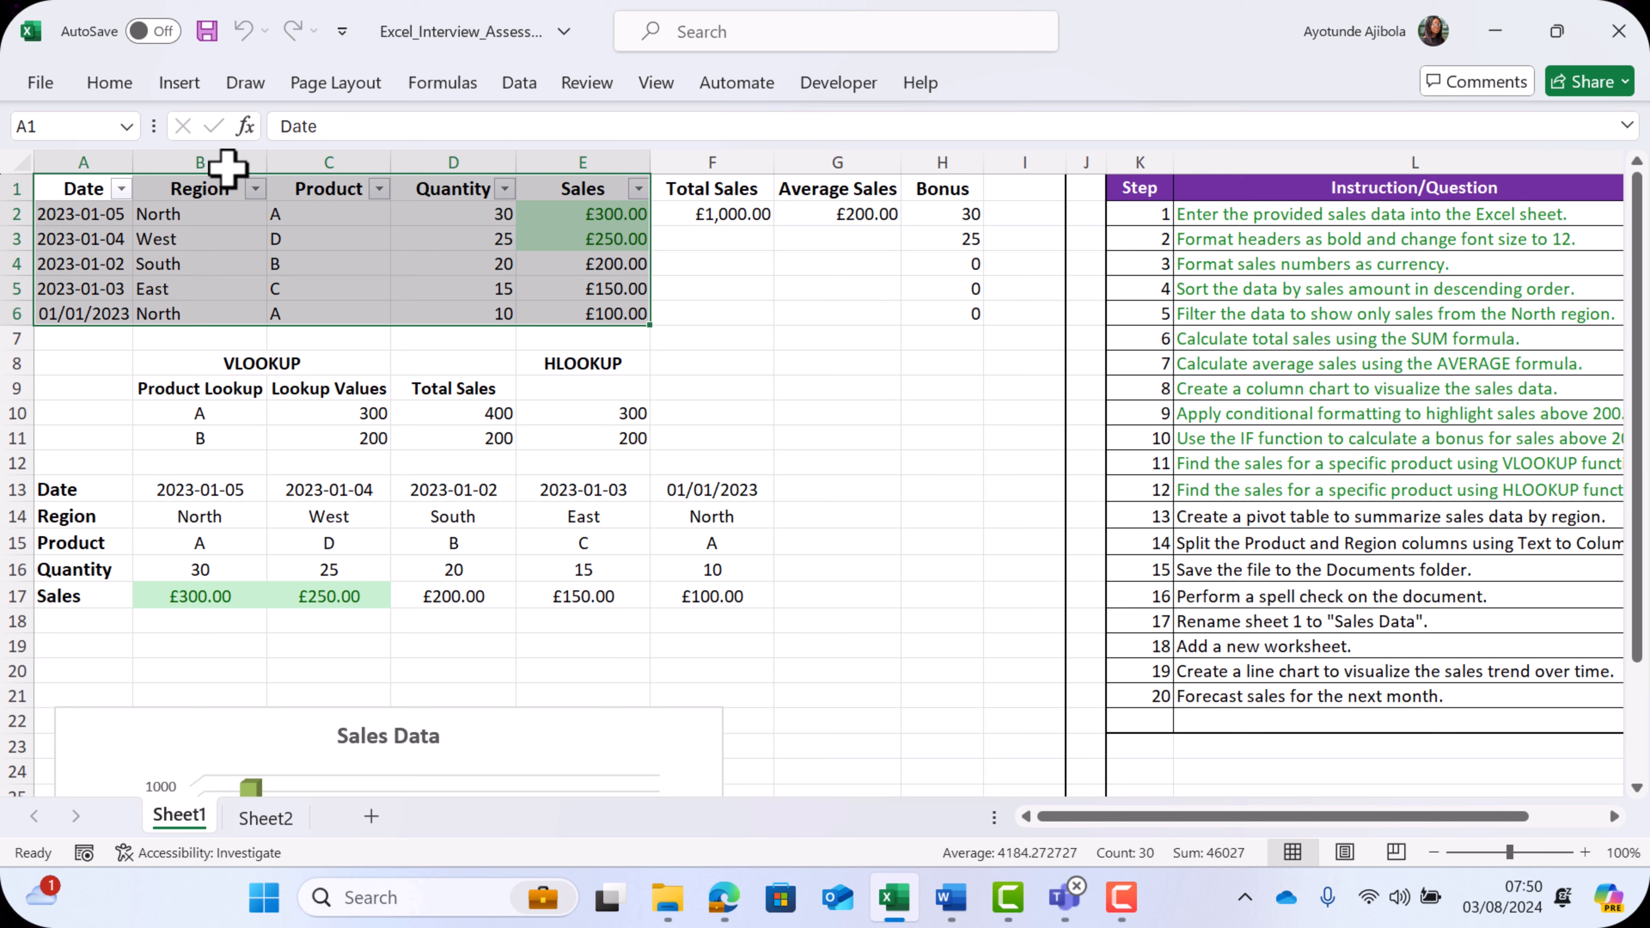
click(179, 83)
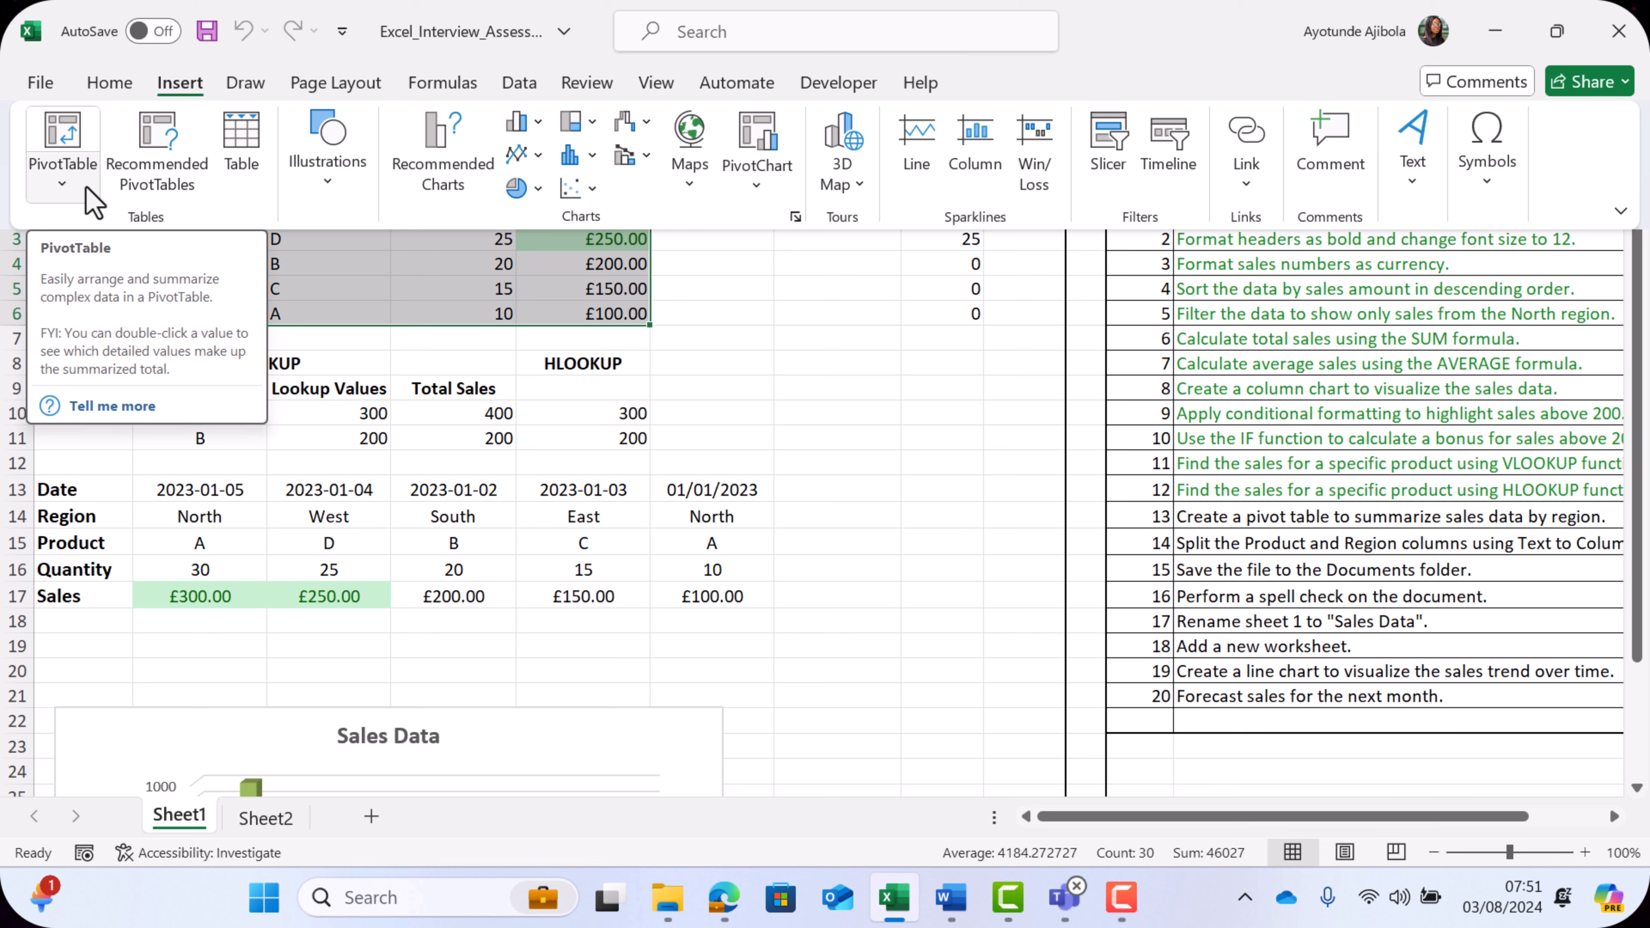
click(77, 173)
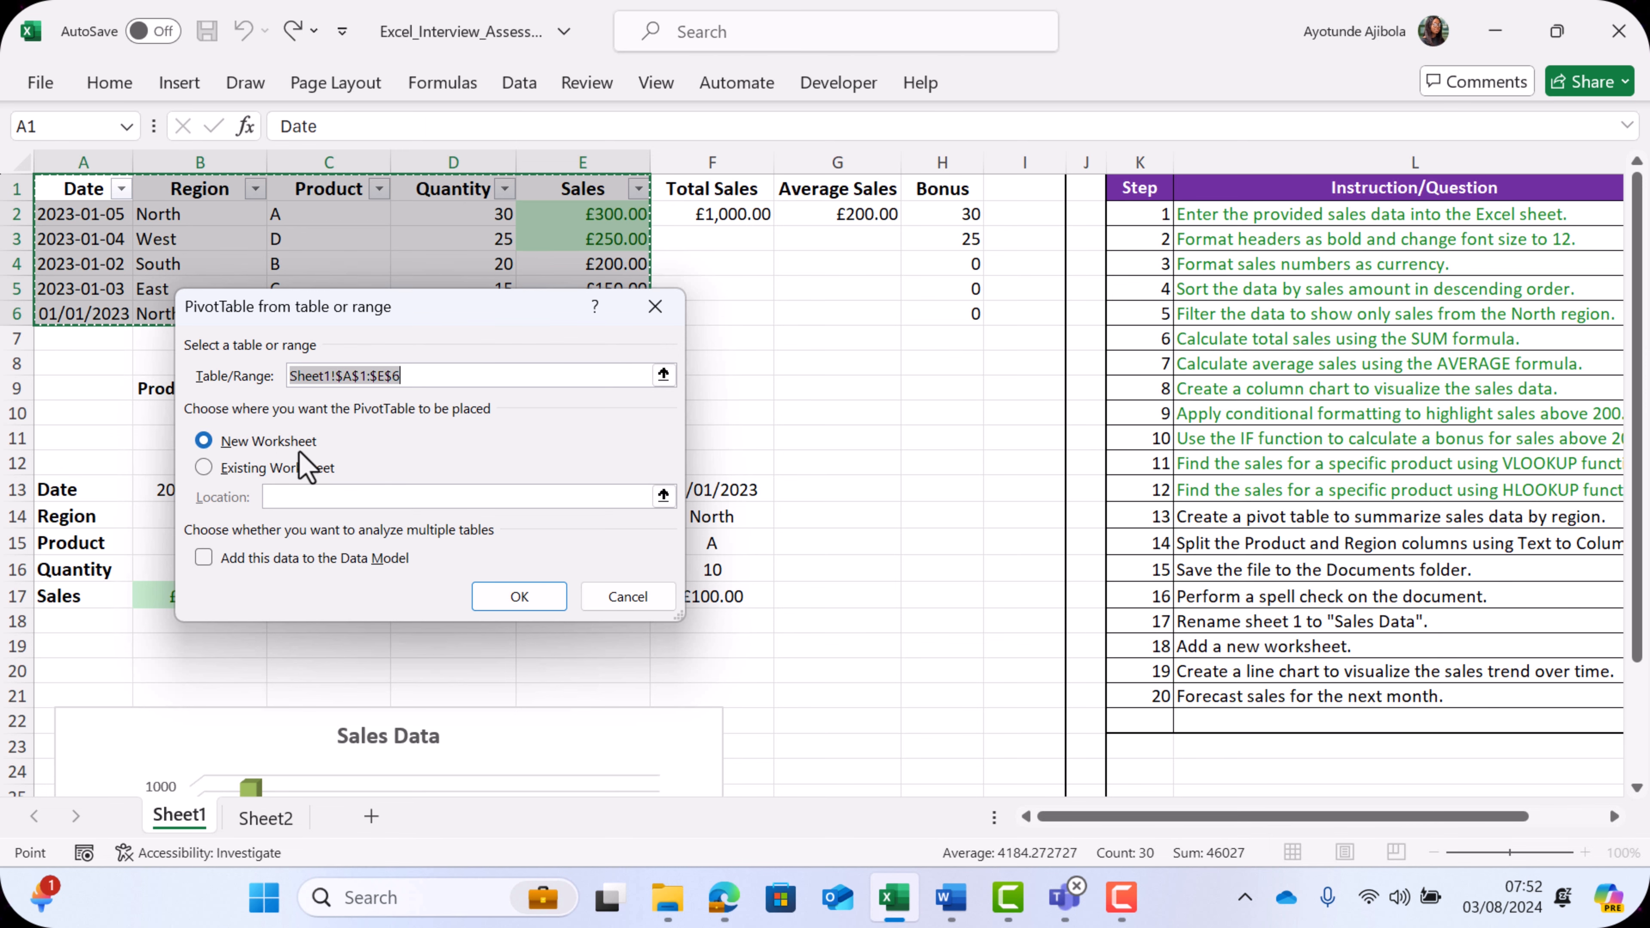
click(509, 609)
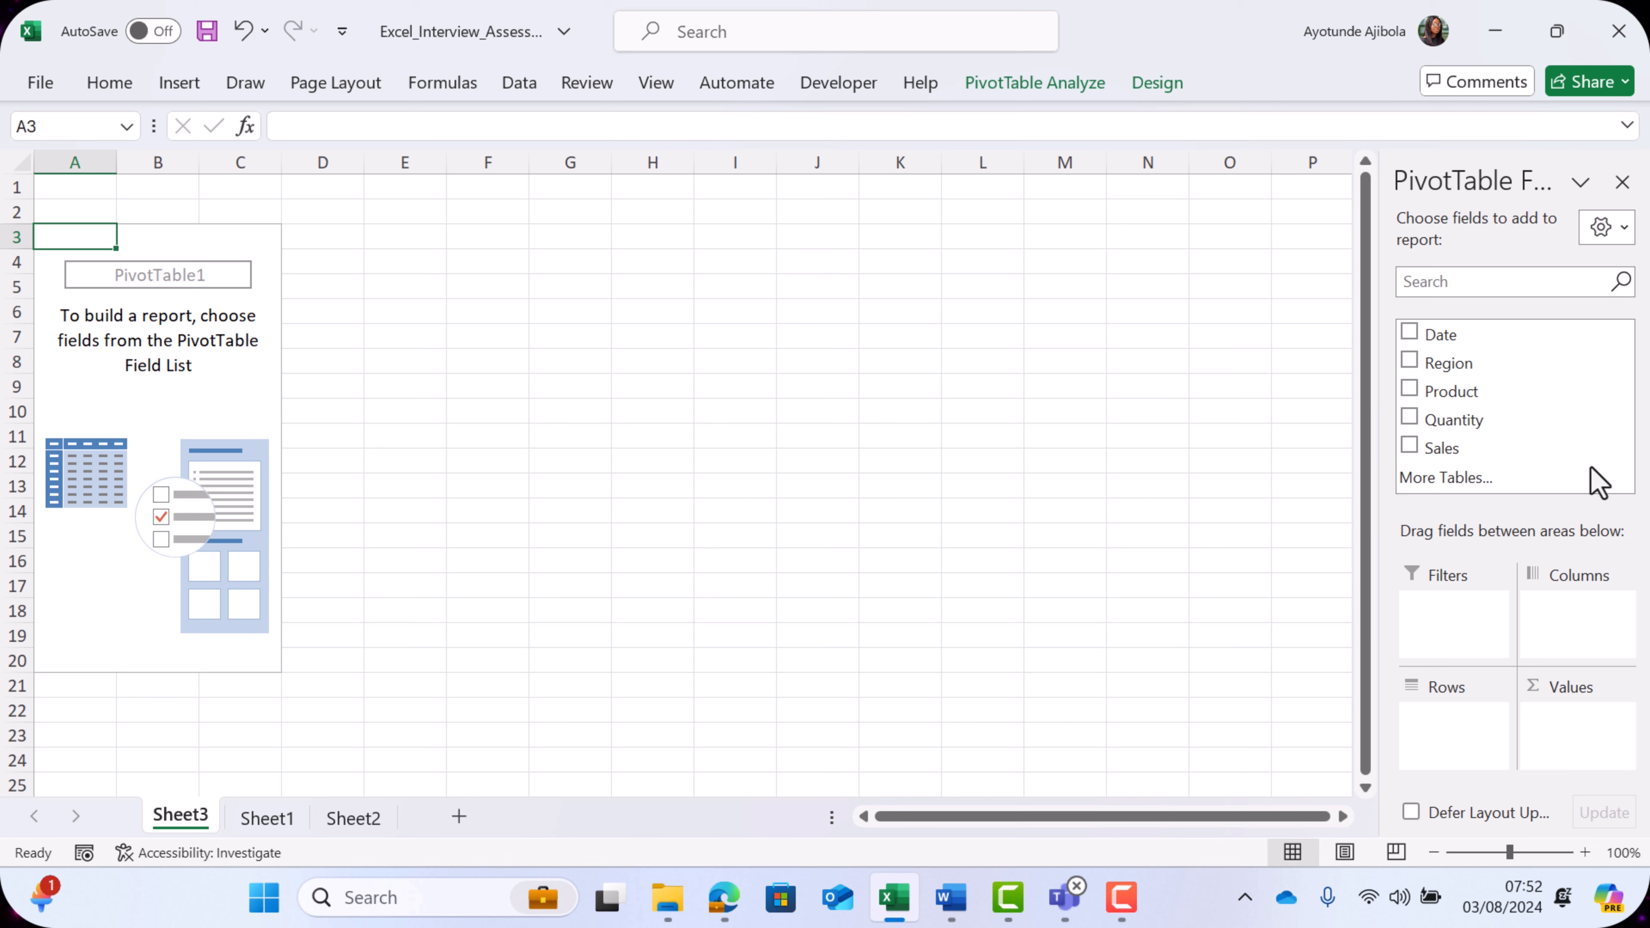
drag(1464, 360, 1466, 706)
drag(1588, 702, 1586, 727)
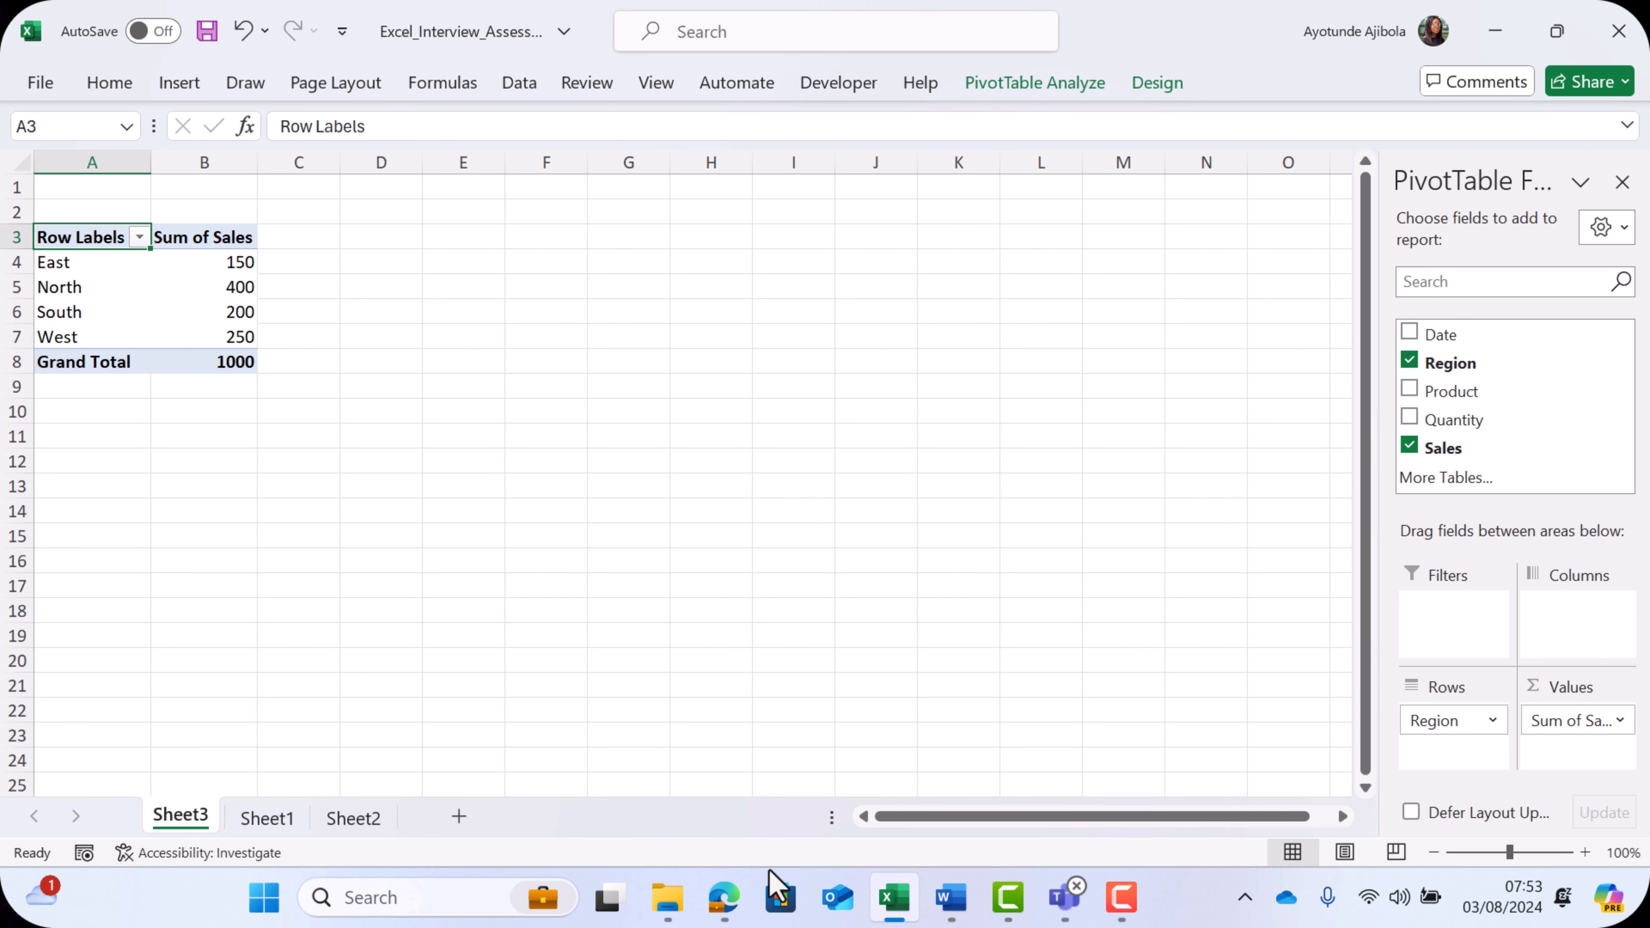
- Spell-check the whole of Sheet1, continuing from its beginning, and tick off checklist step 15
click(266, 820)
drag(1098, 816, 1229, 820)
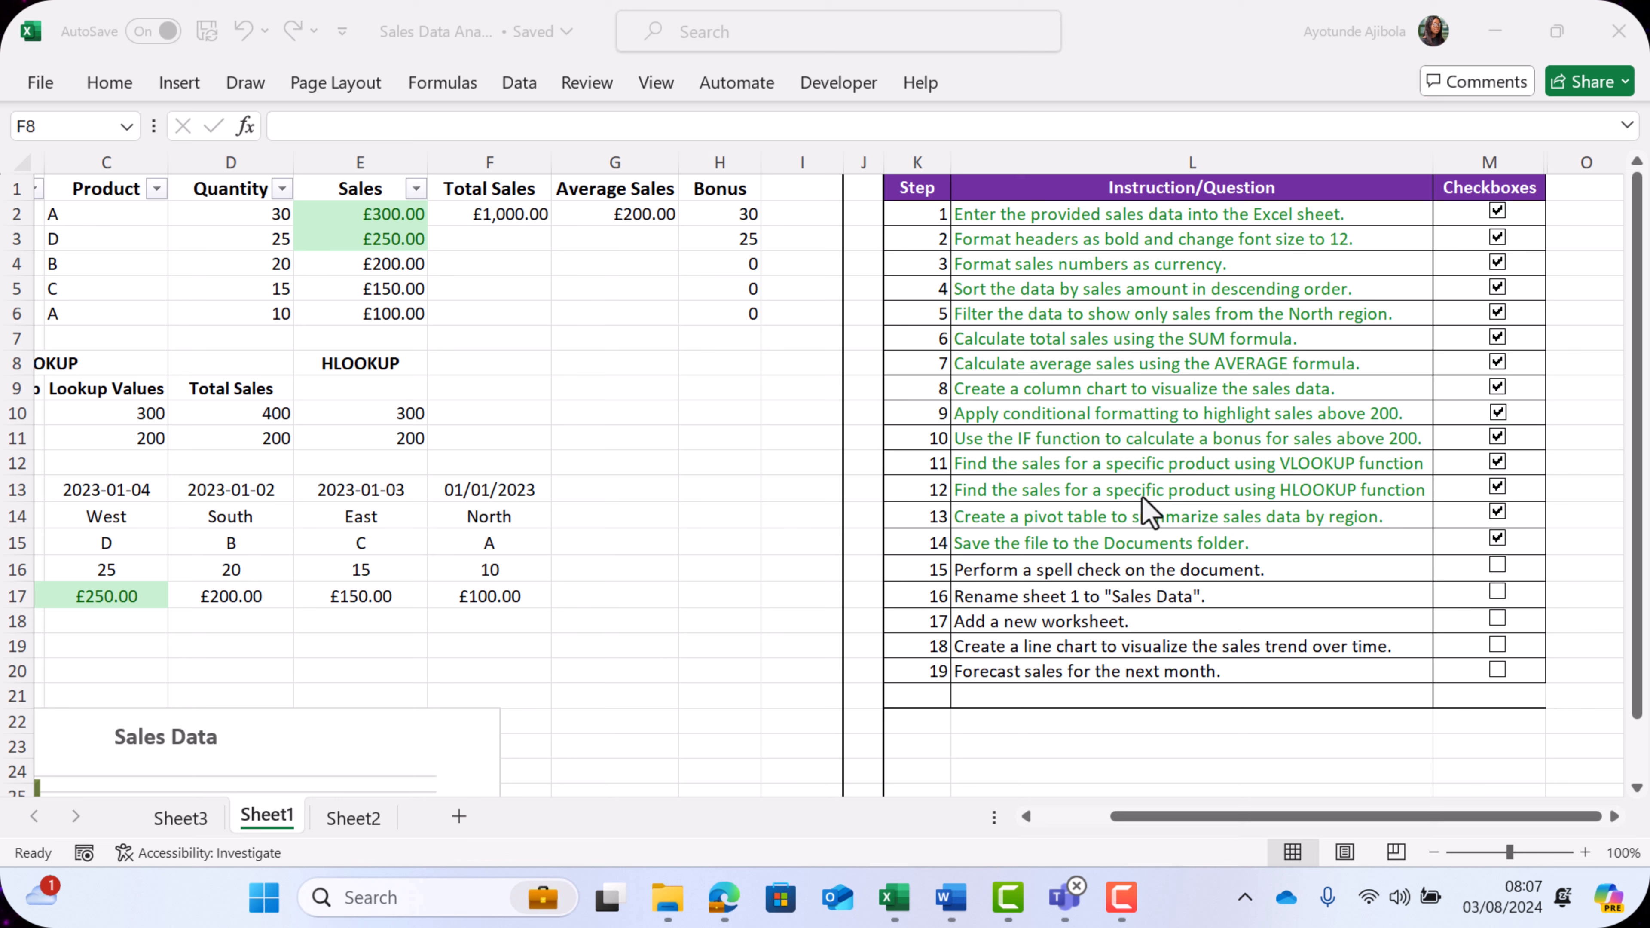
click(588, 83)
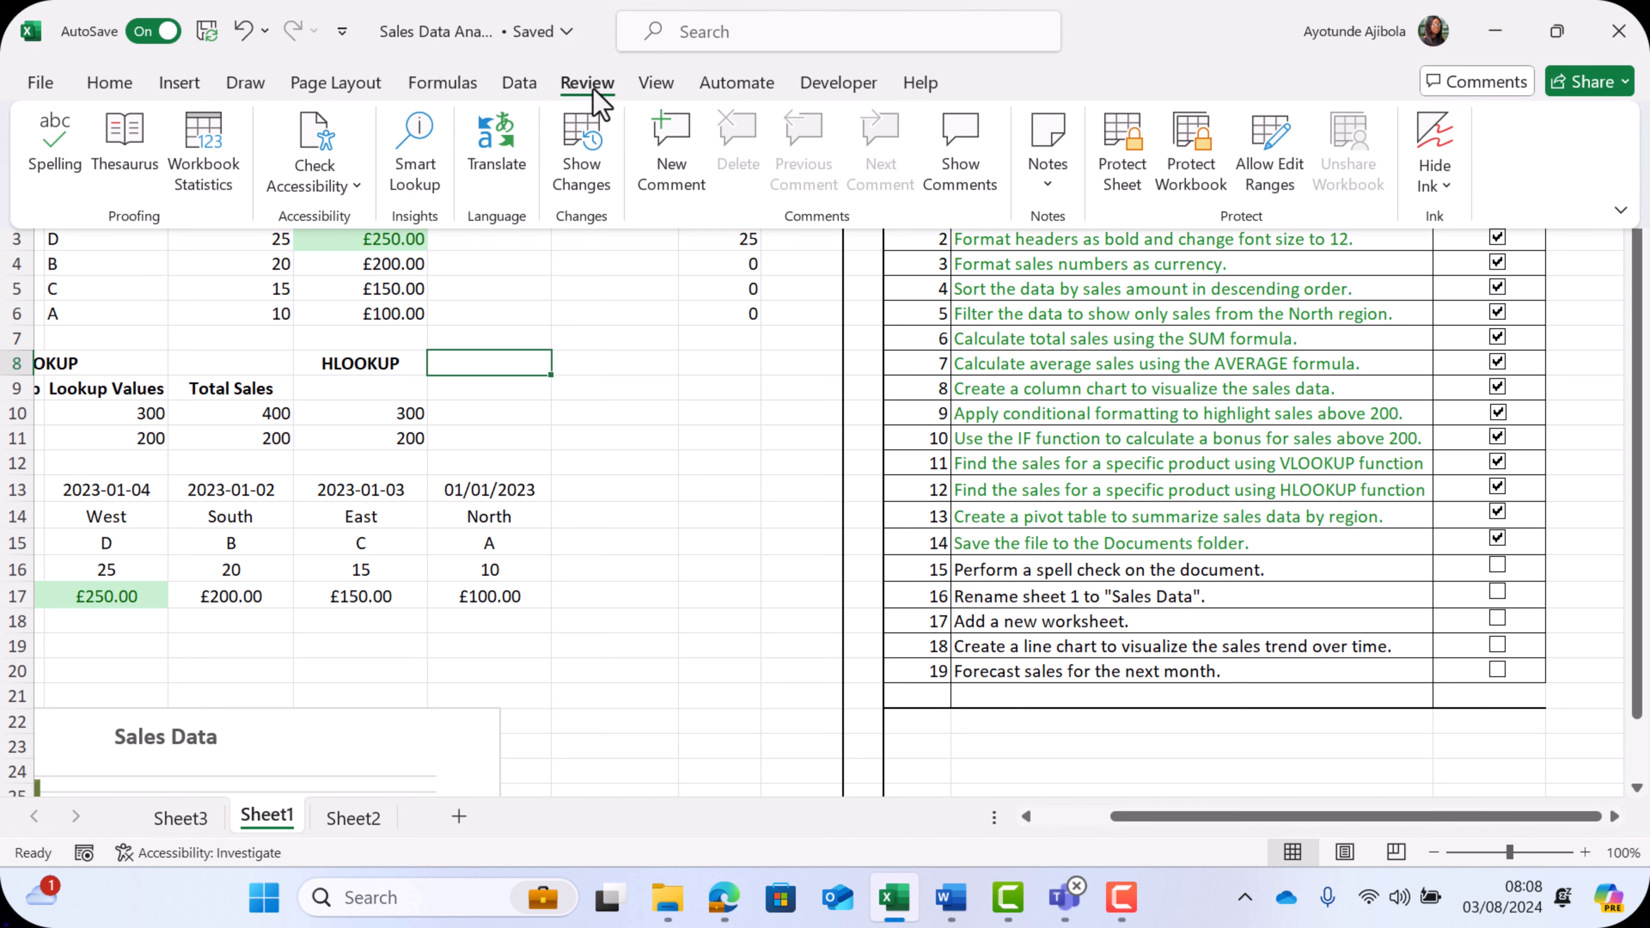
click(176, 169)
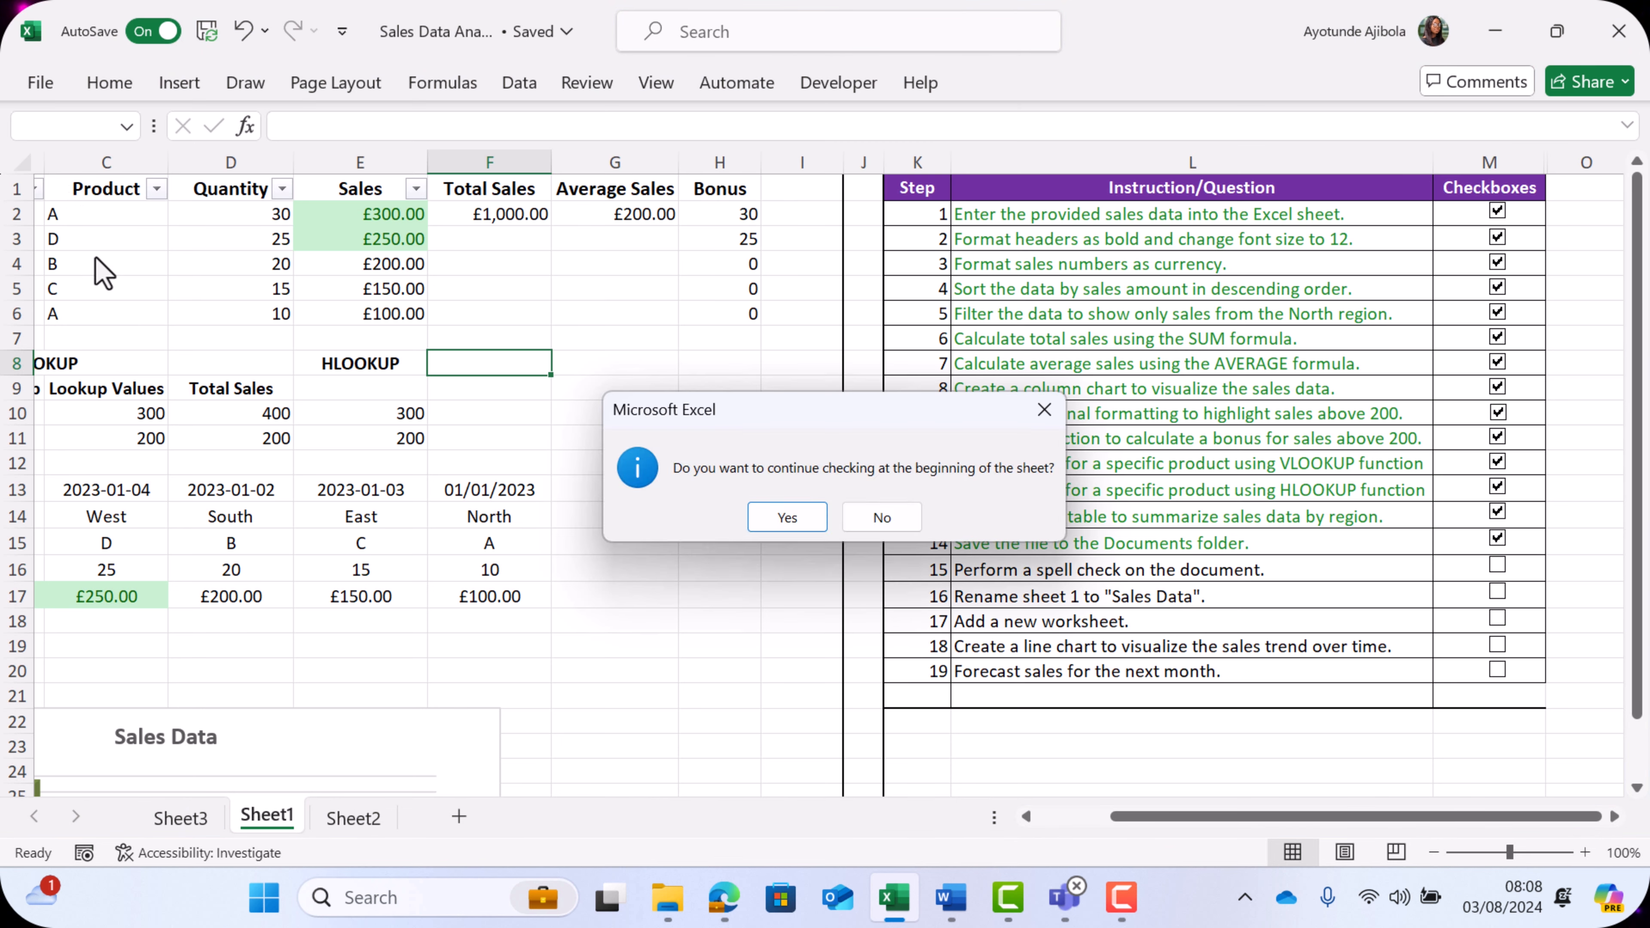
click(787, 518)
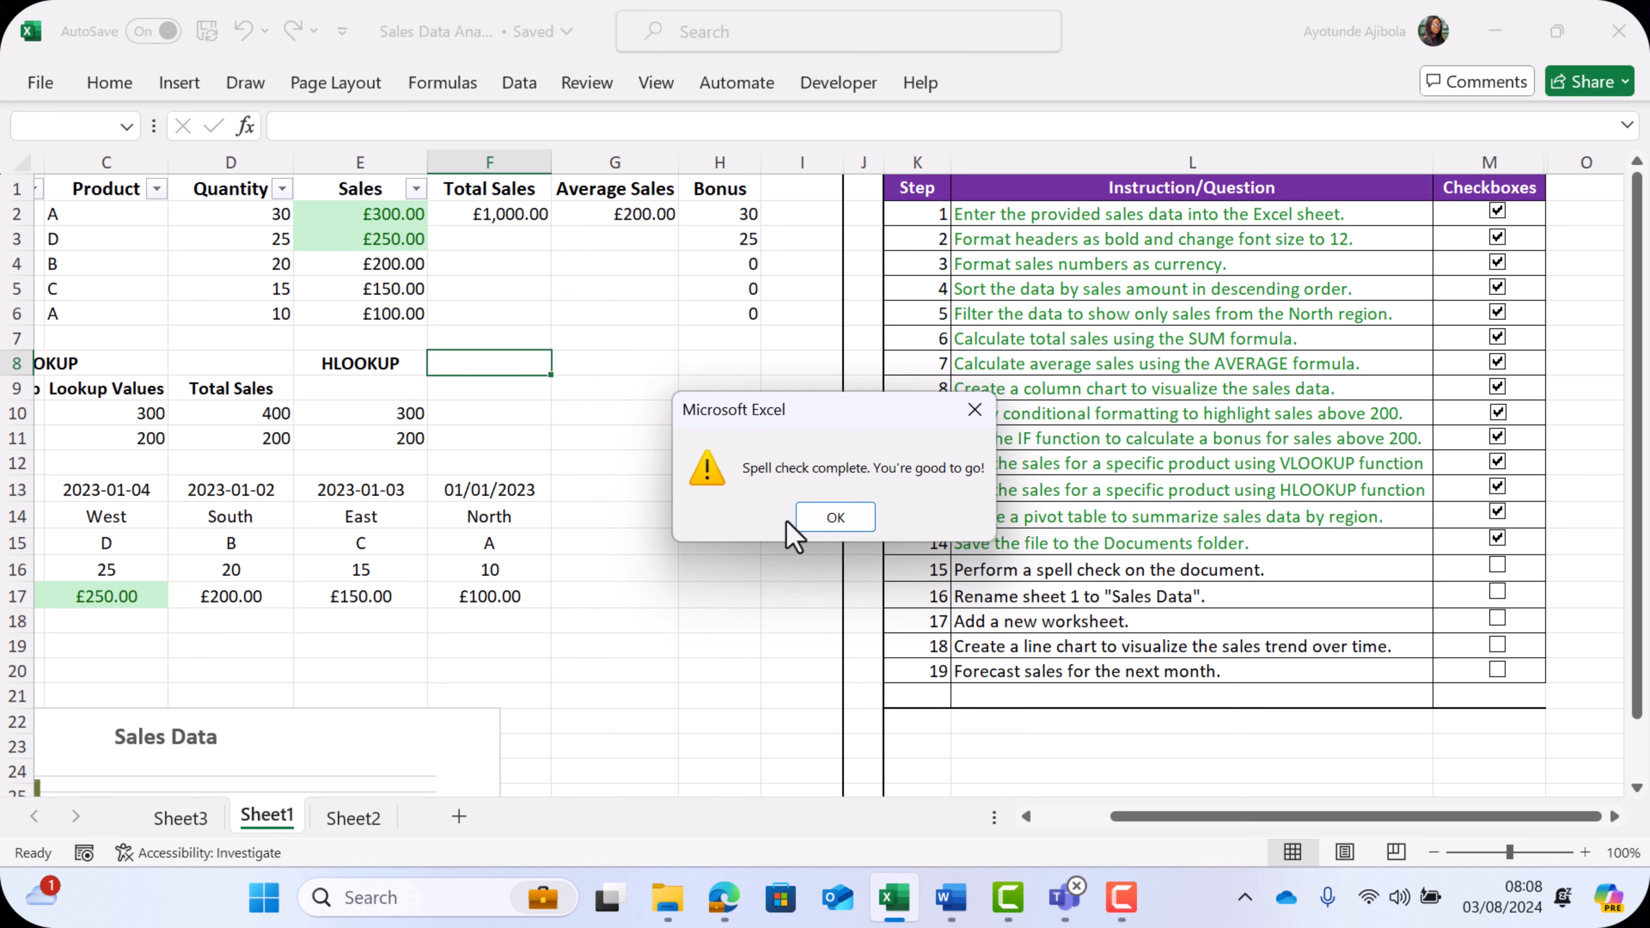
click(844, 520)
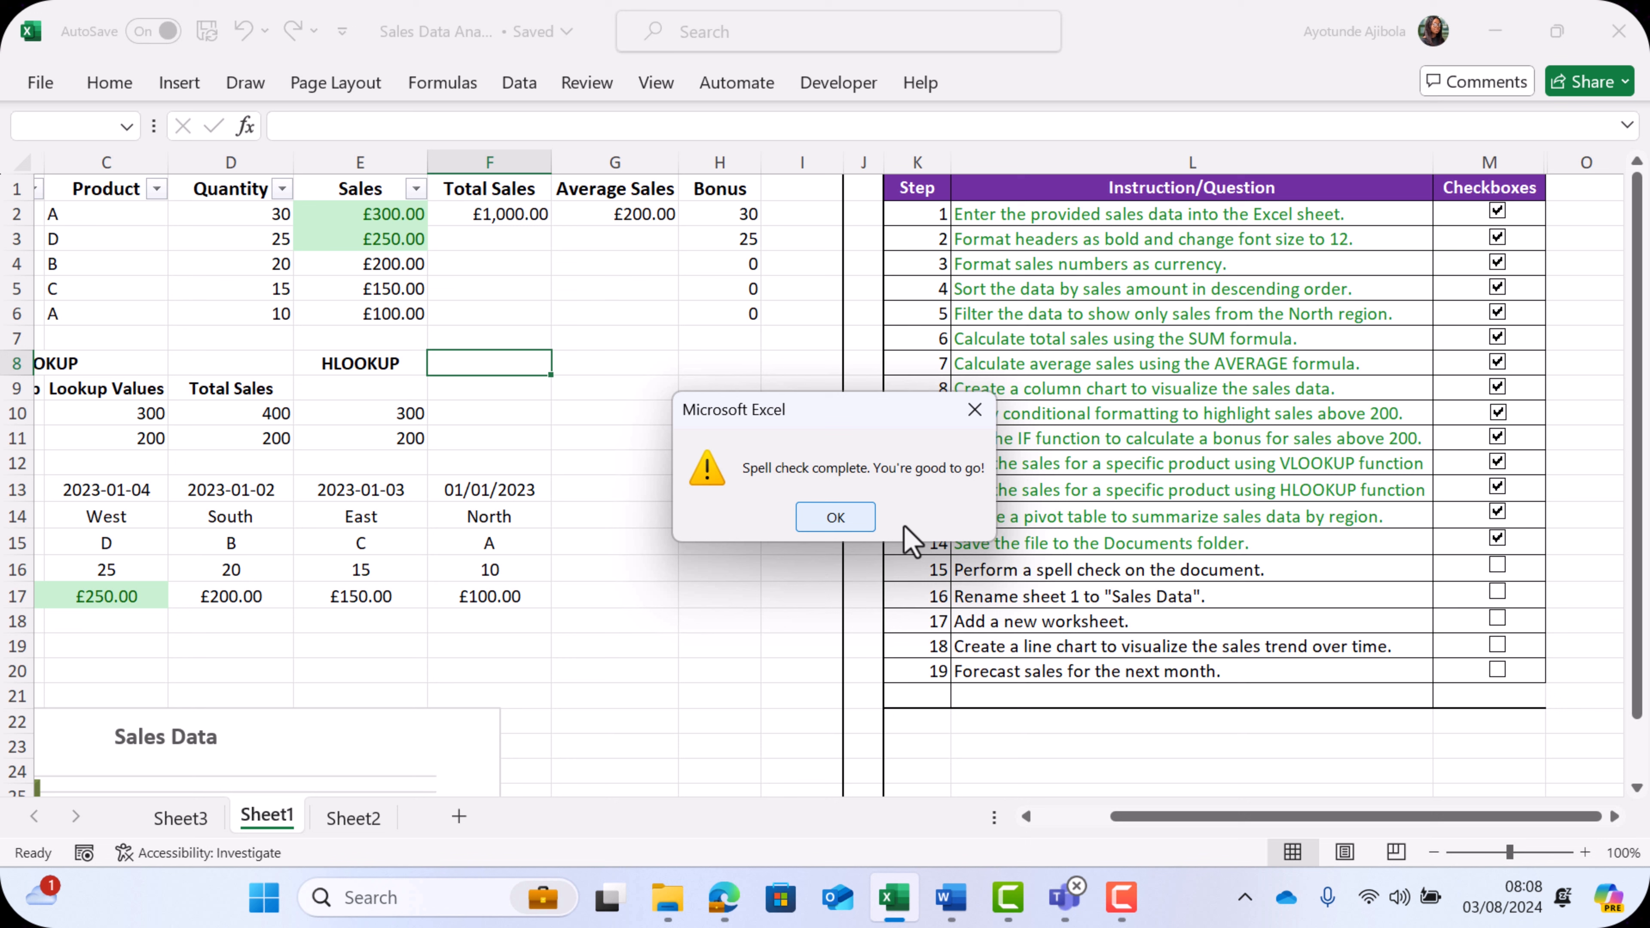
click(1498, 566)
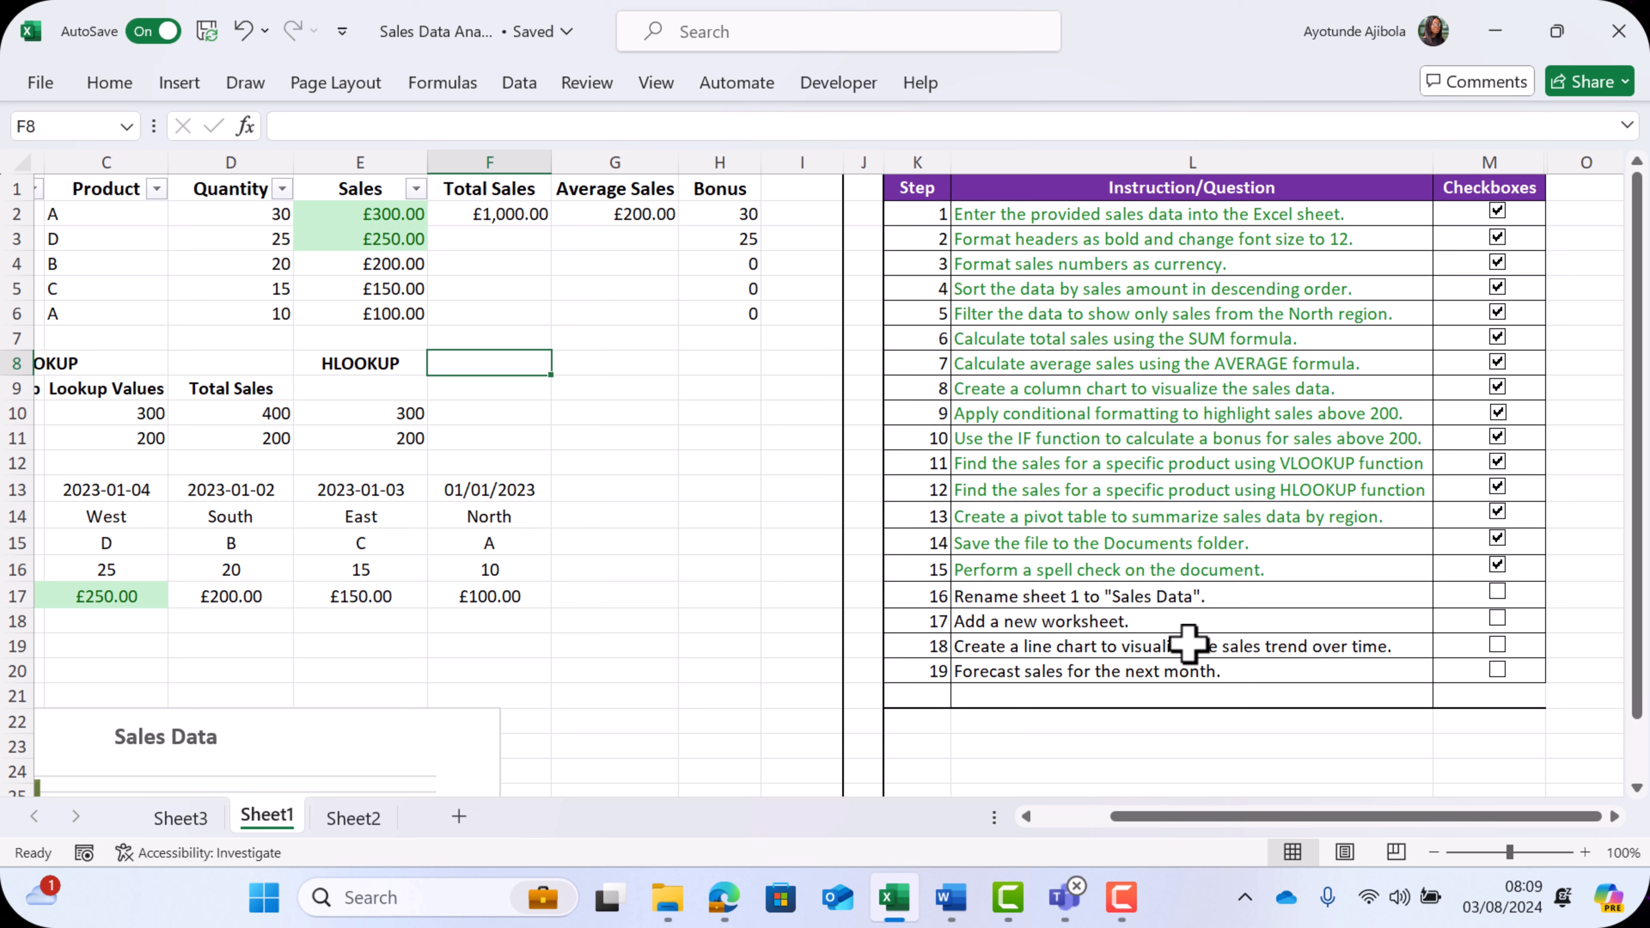
- Rename Sheet1 as Sales Data and tick off checklist step 16
click(1221, 598)
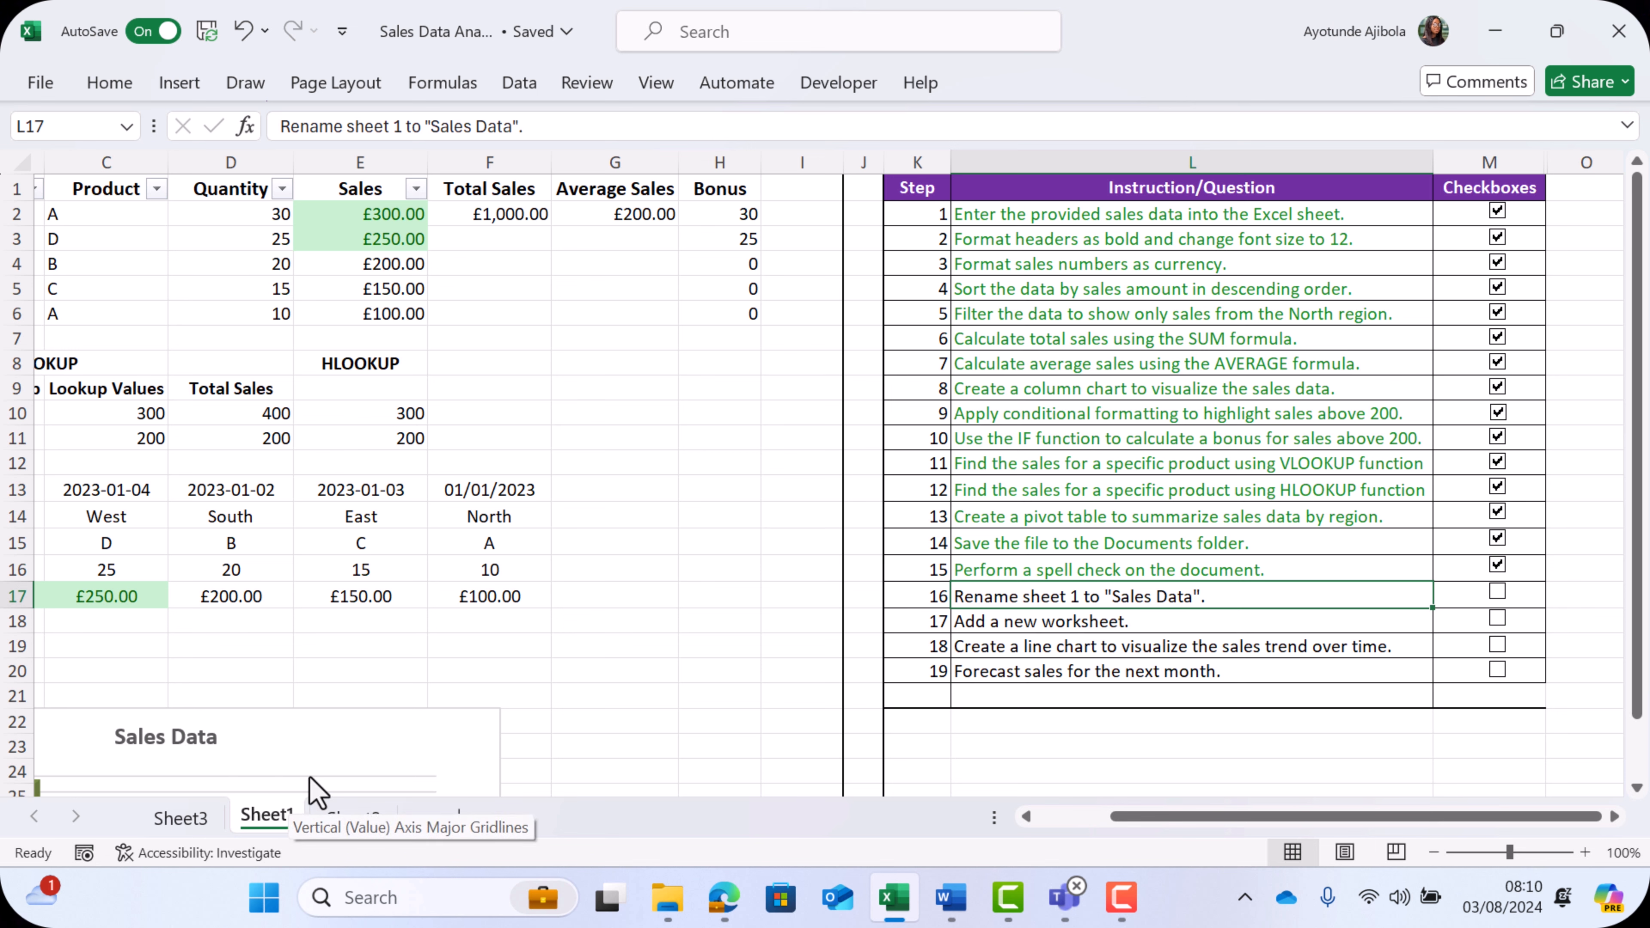
right_click(276, 814)
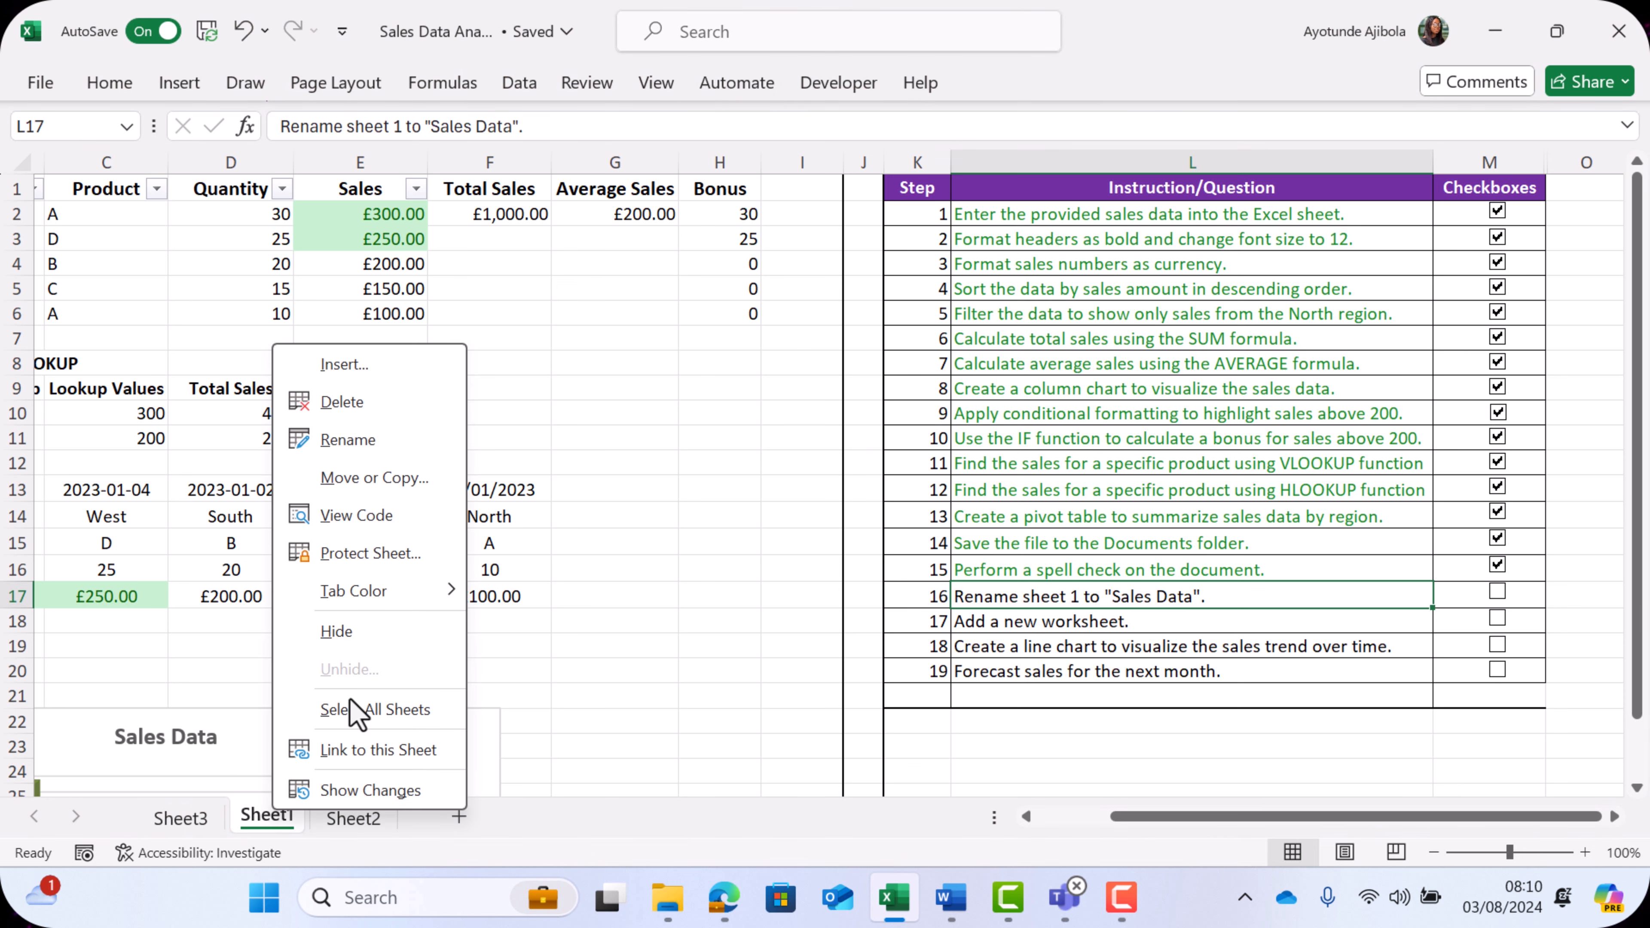
click(356, 441)
text(Sales Data)
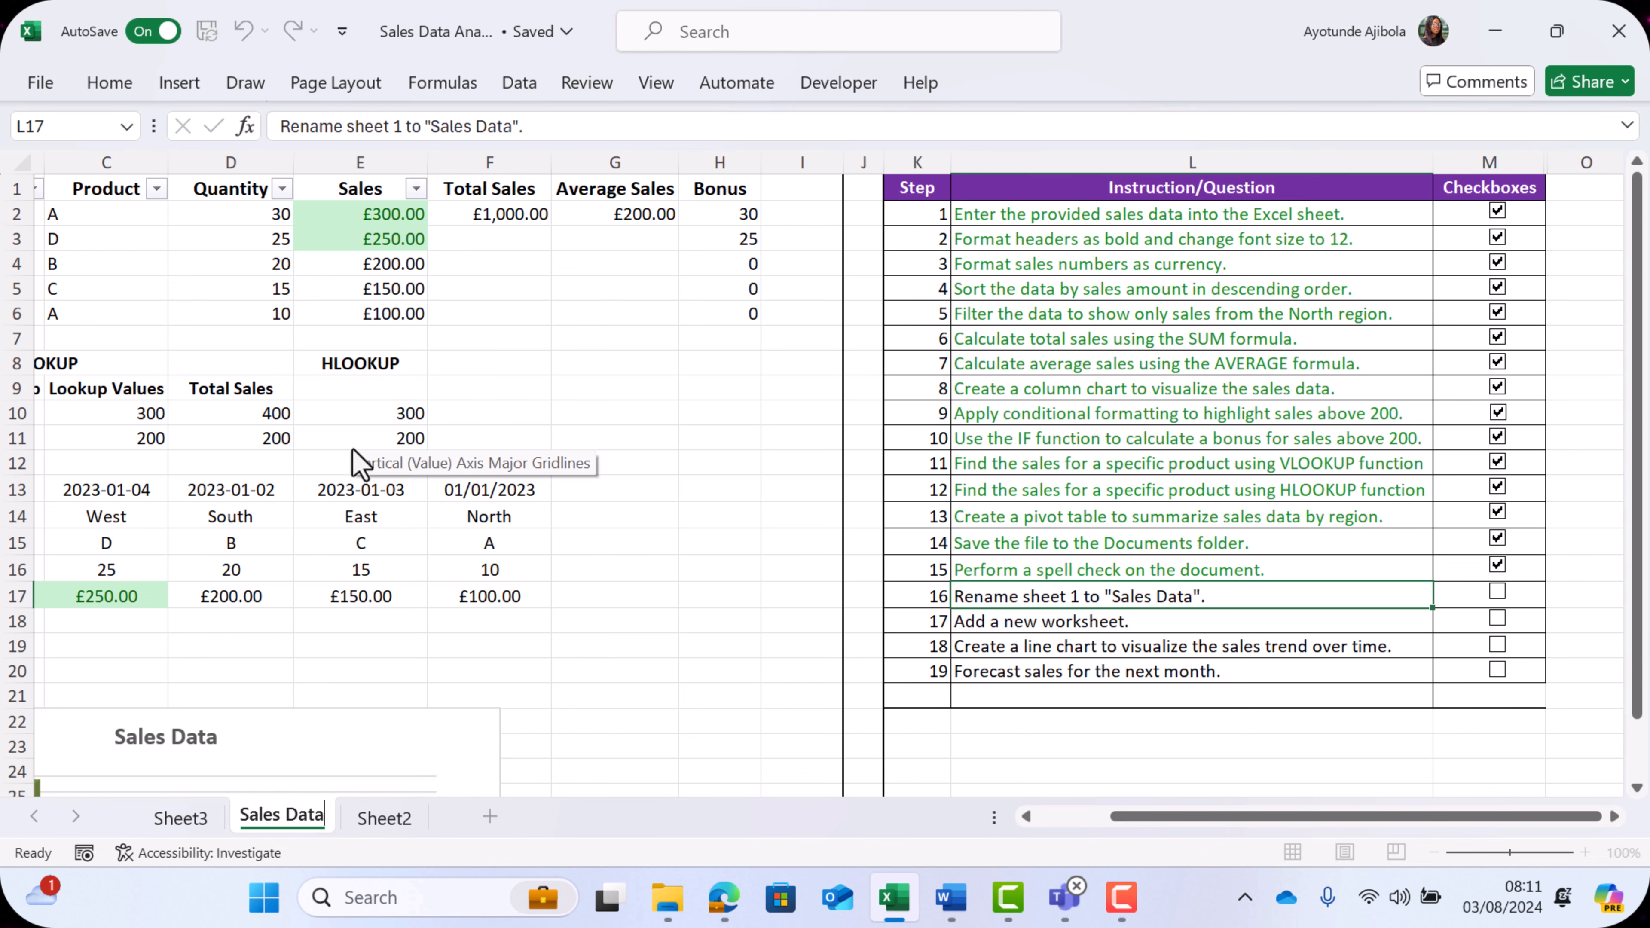
click(387, 661)
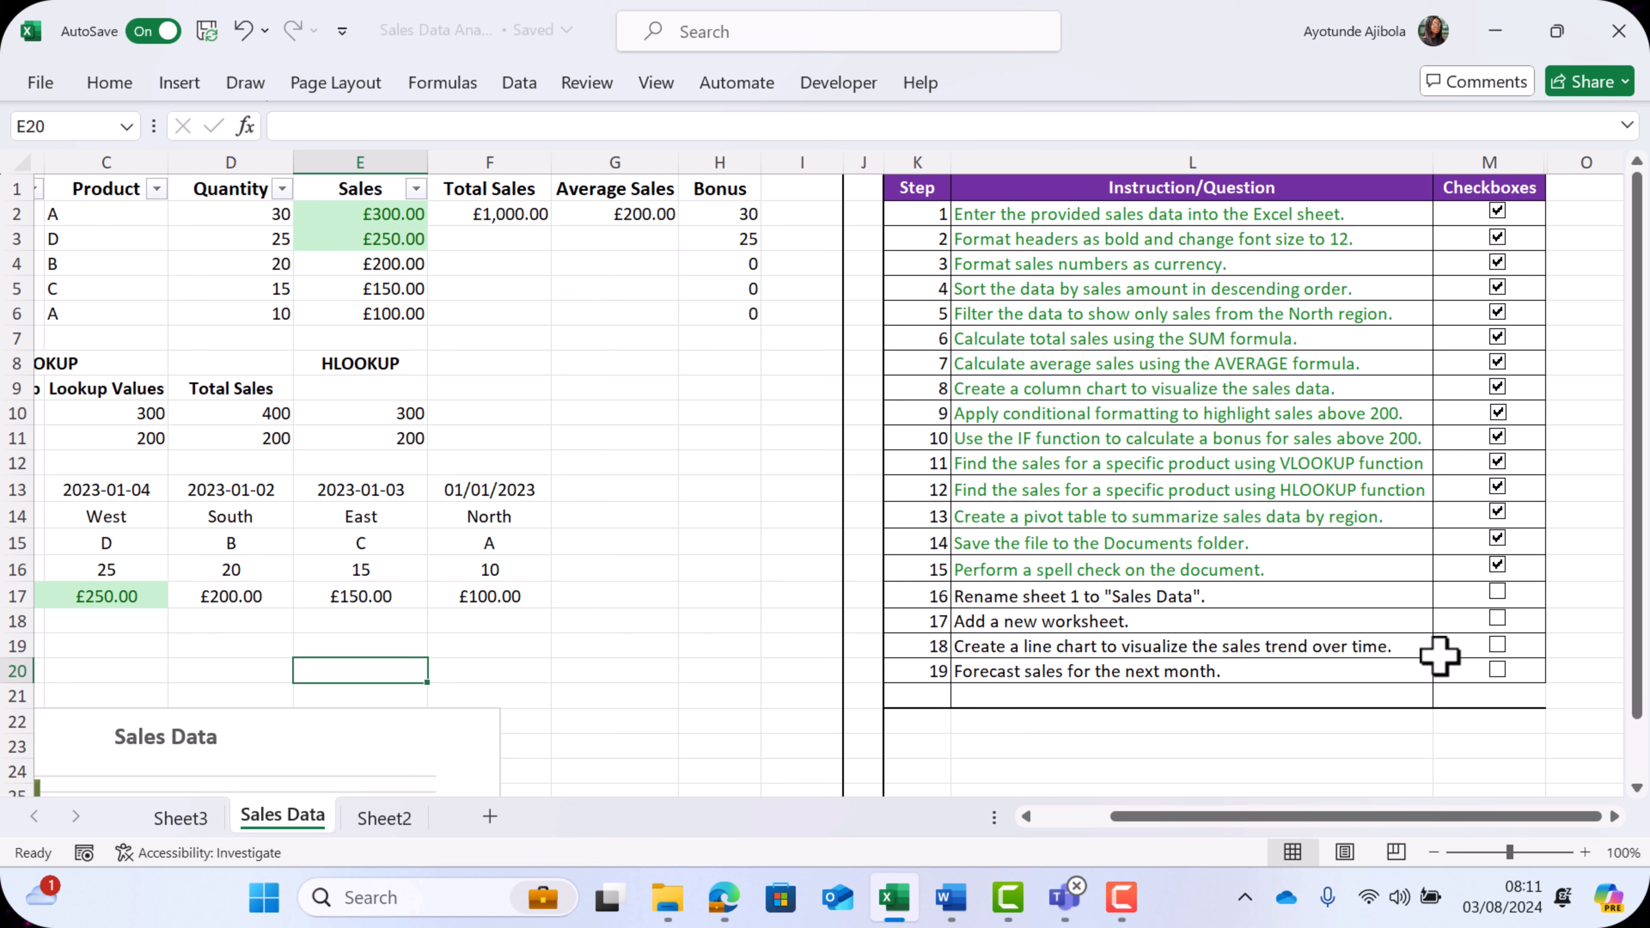
click(1496, 594)
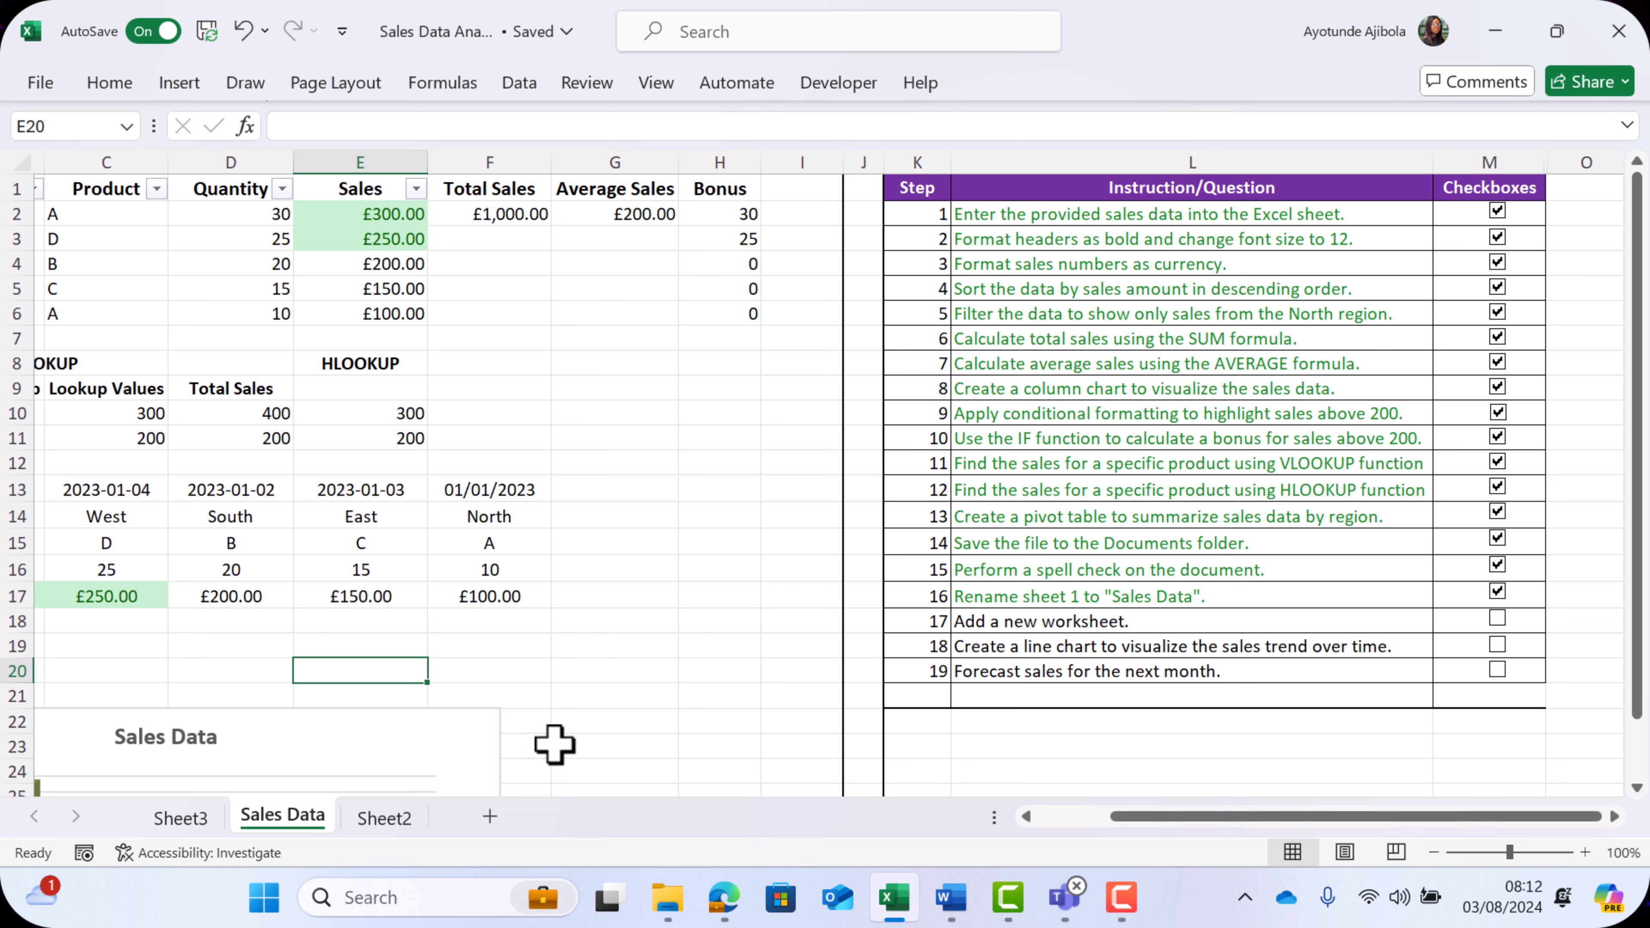
- Add a new worksheet, and tick off checklist step 17 on the Sales Data sheet
click(490, 817)
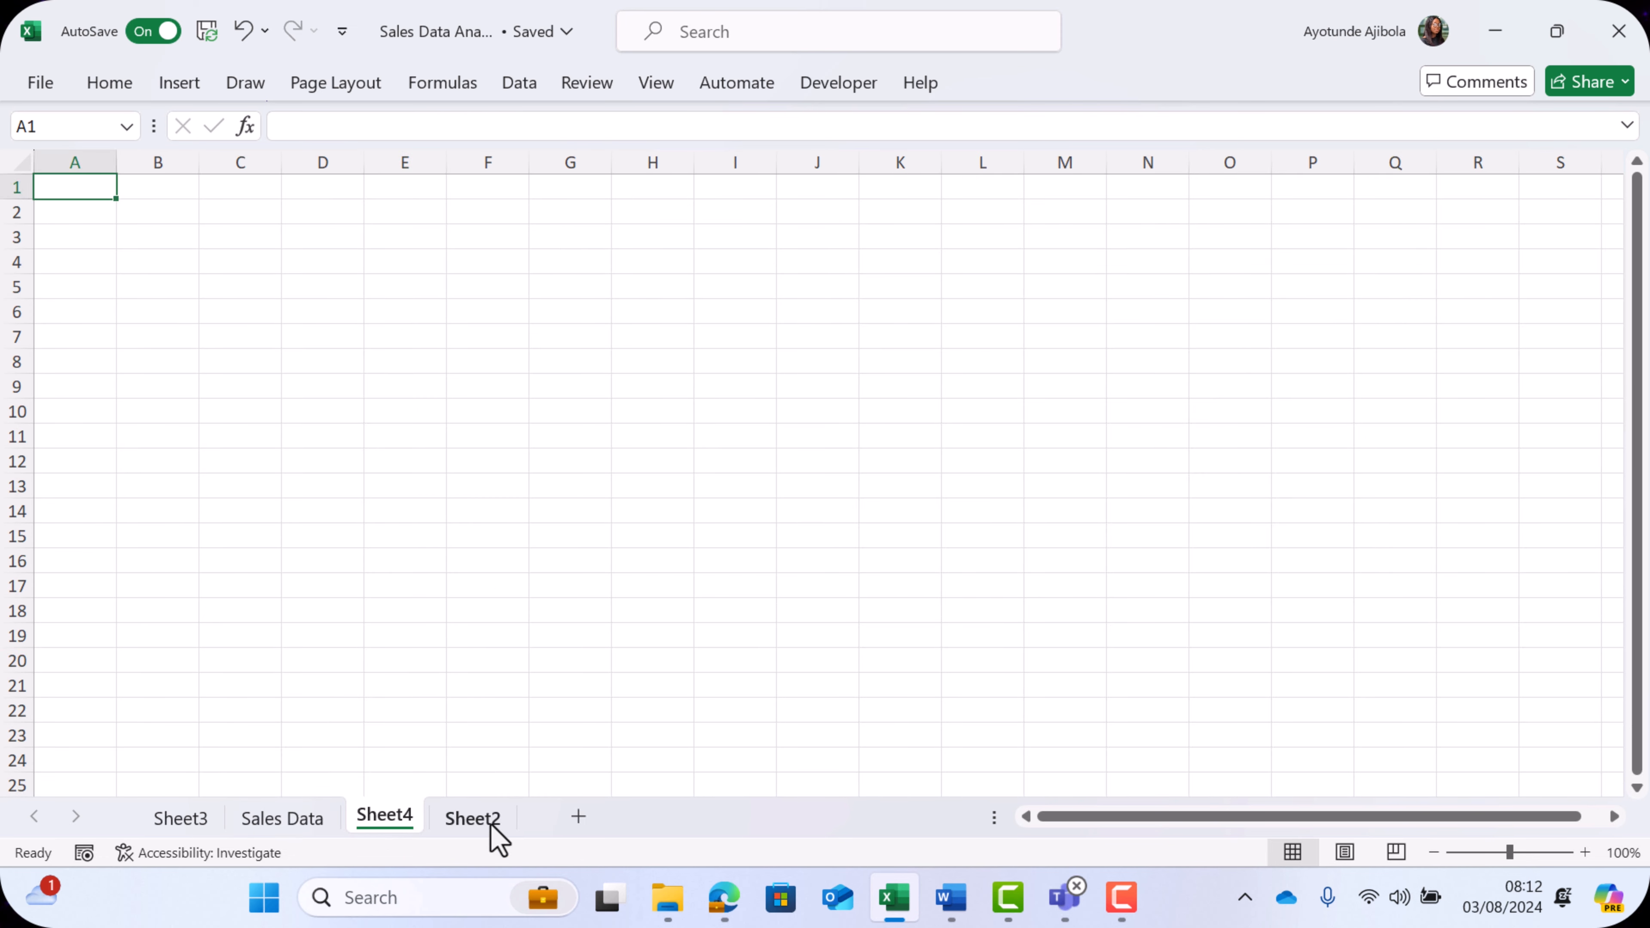
click(300, 818)
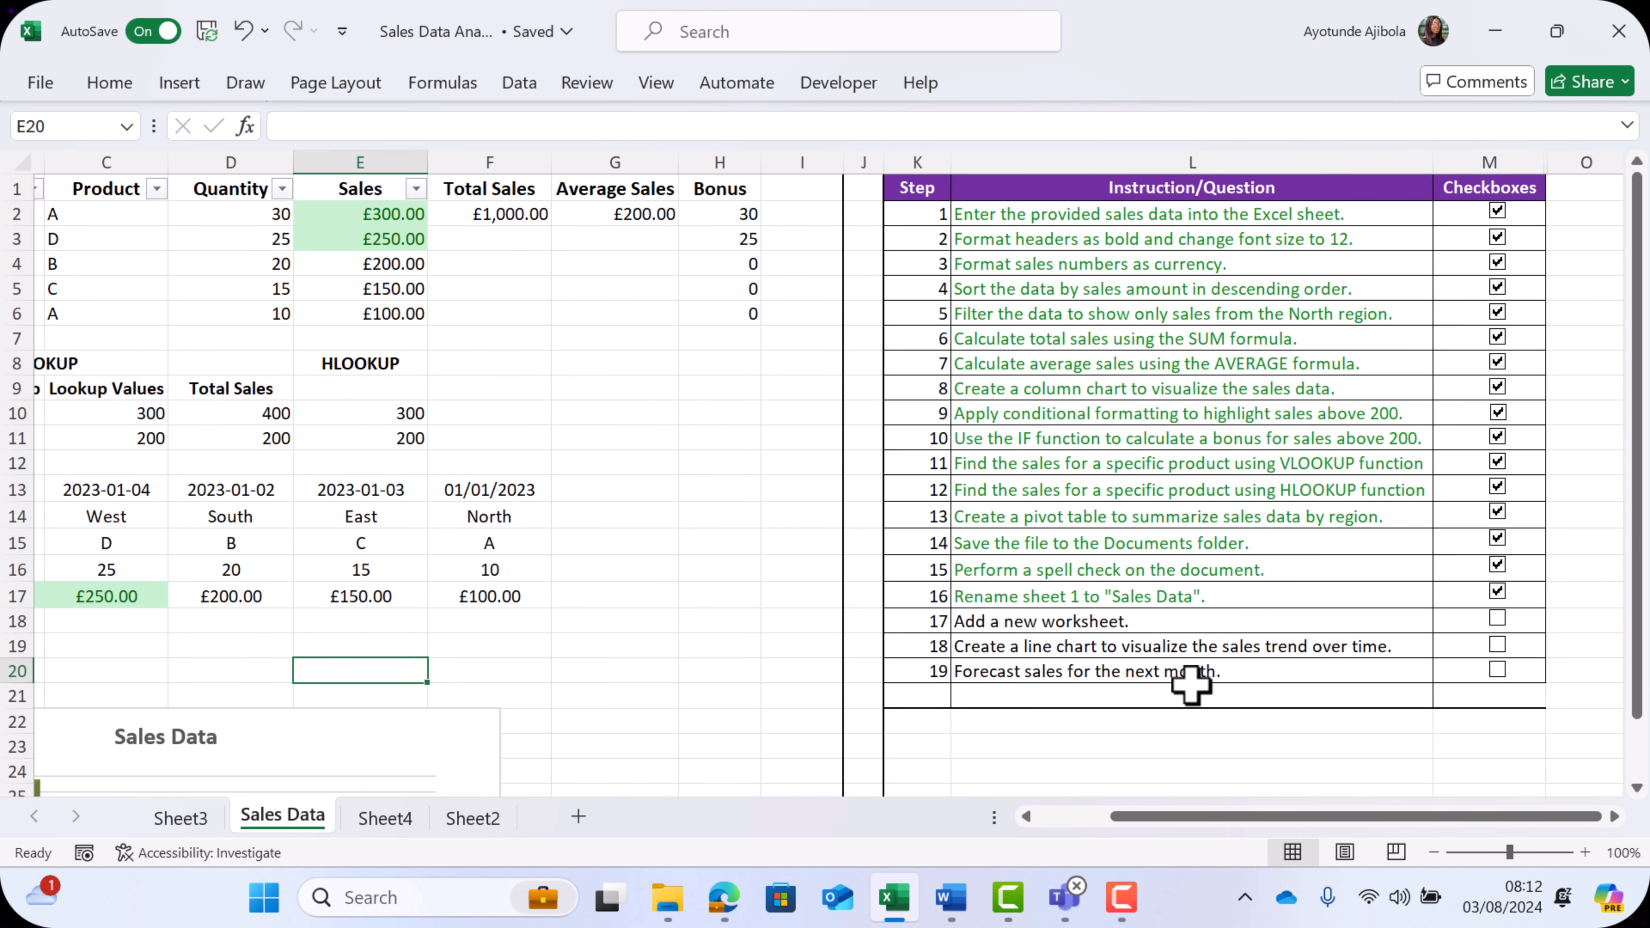
click(1498, 618)
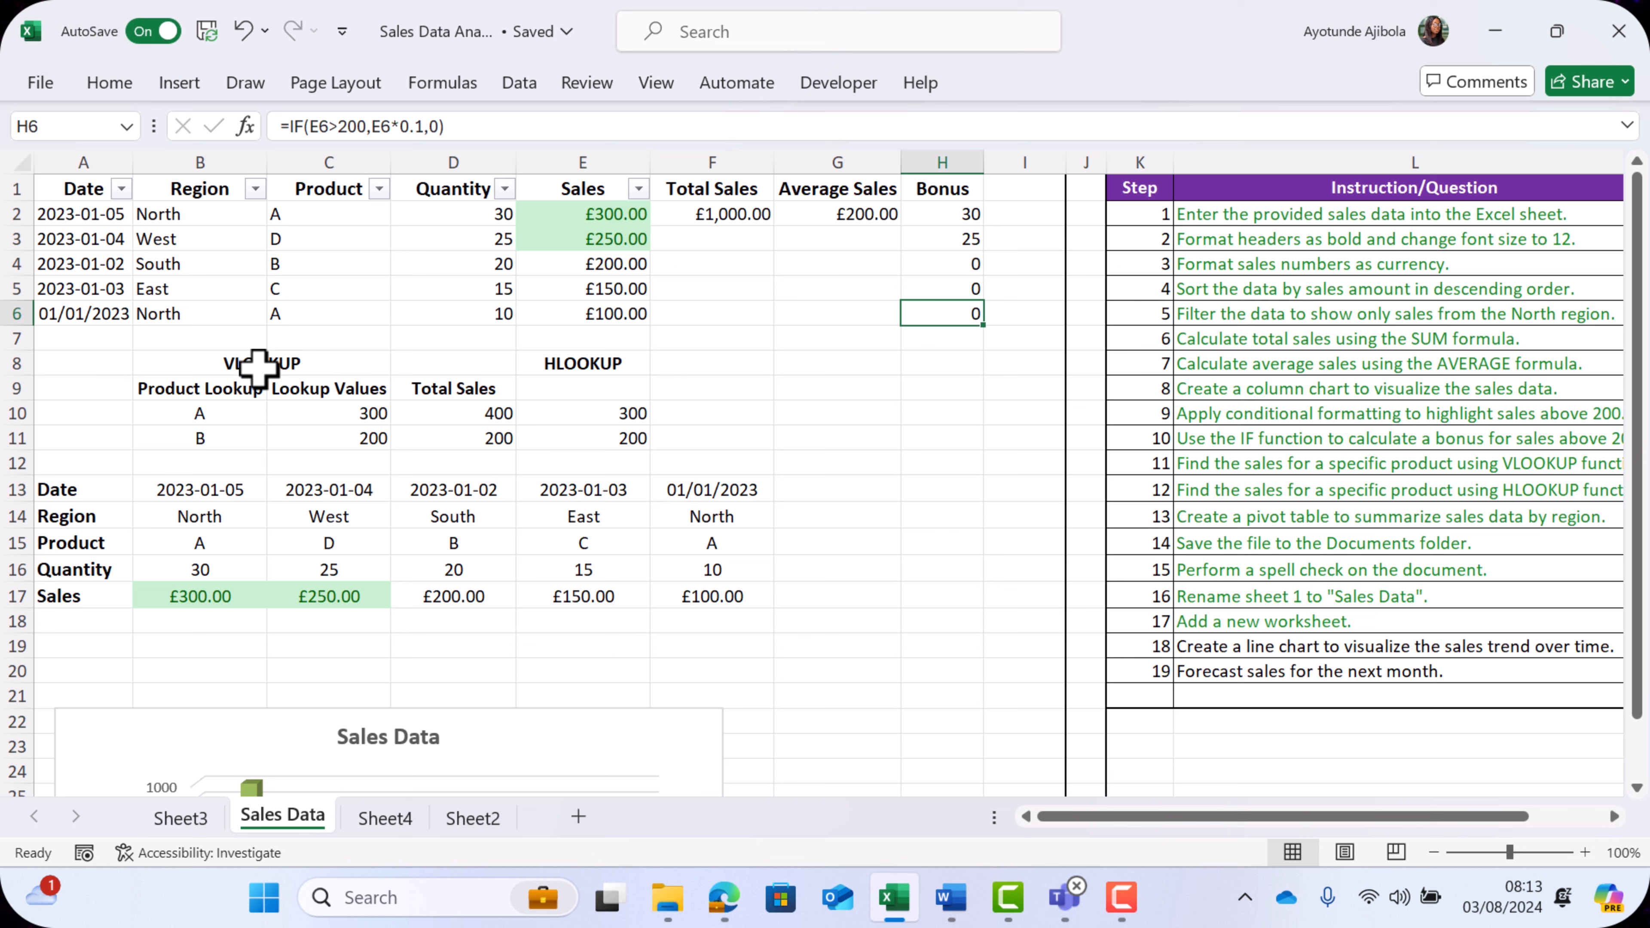
- Insert a 2-D line chart from A1:E6 and move it slightly away from the checklist, clear of column K
click(85, 186)
drag(85, 185, 574, 317)
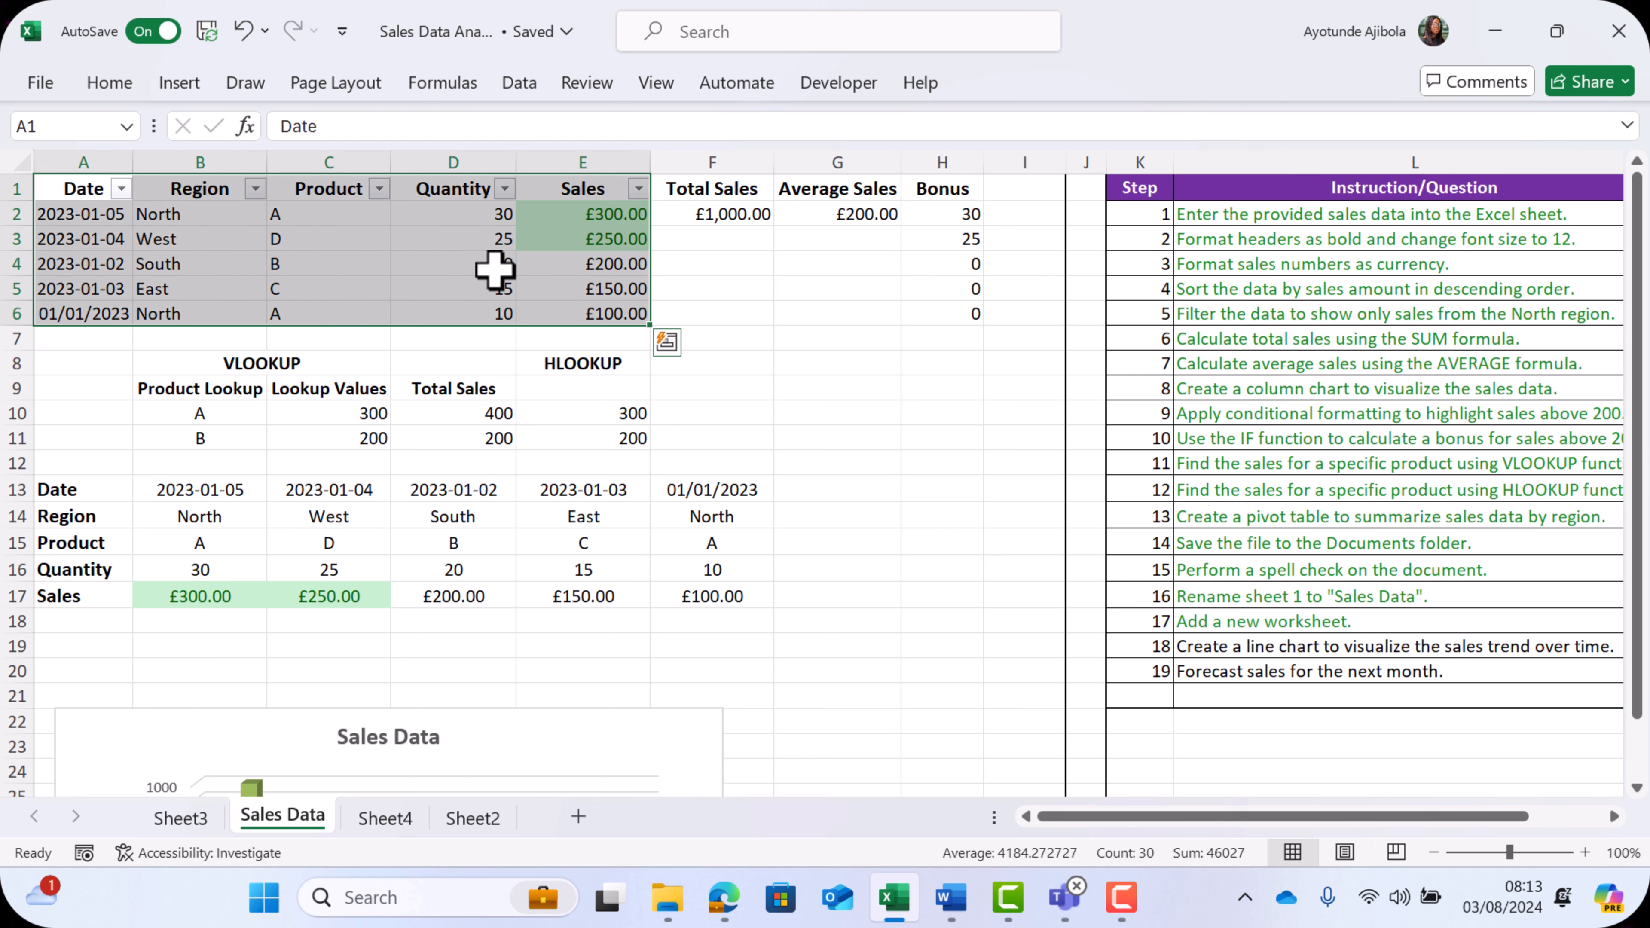
click(180, 85)
click(521, 156)
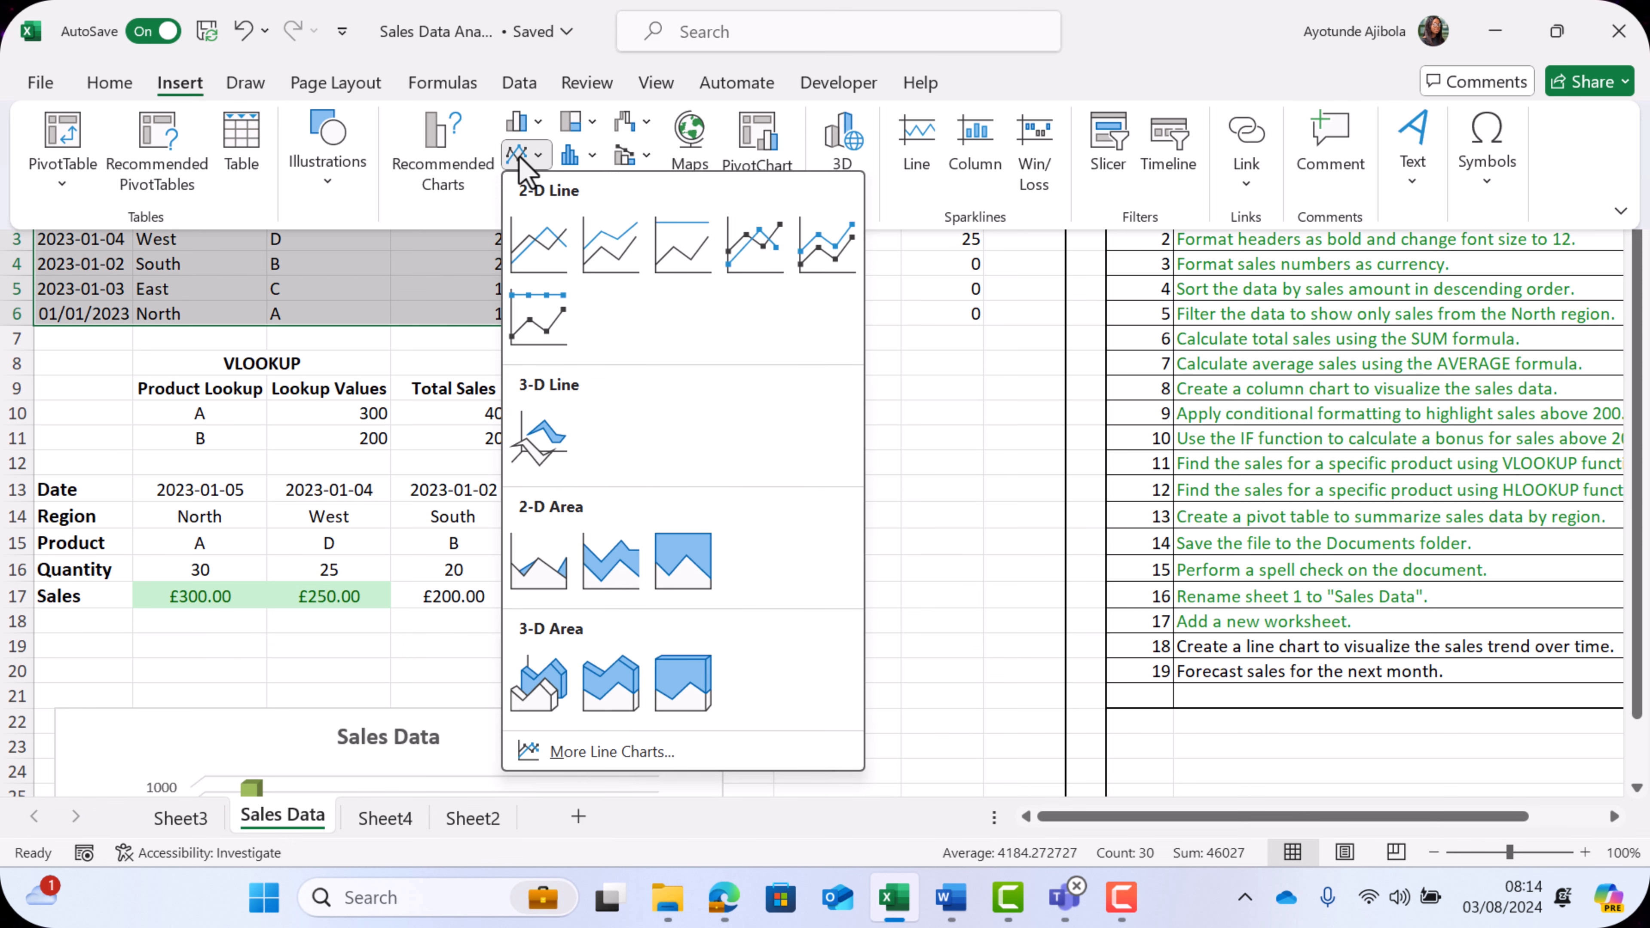
click(539, 244)
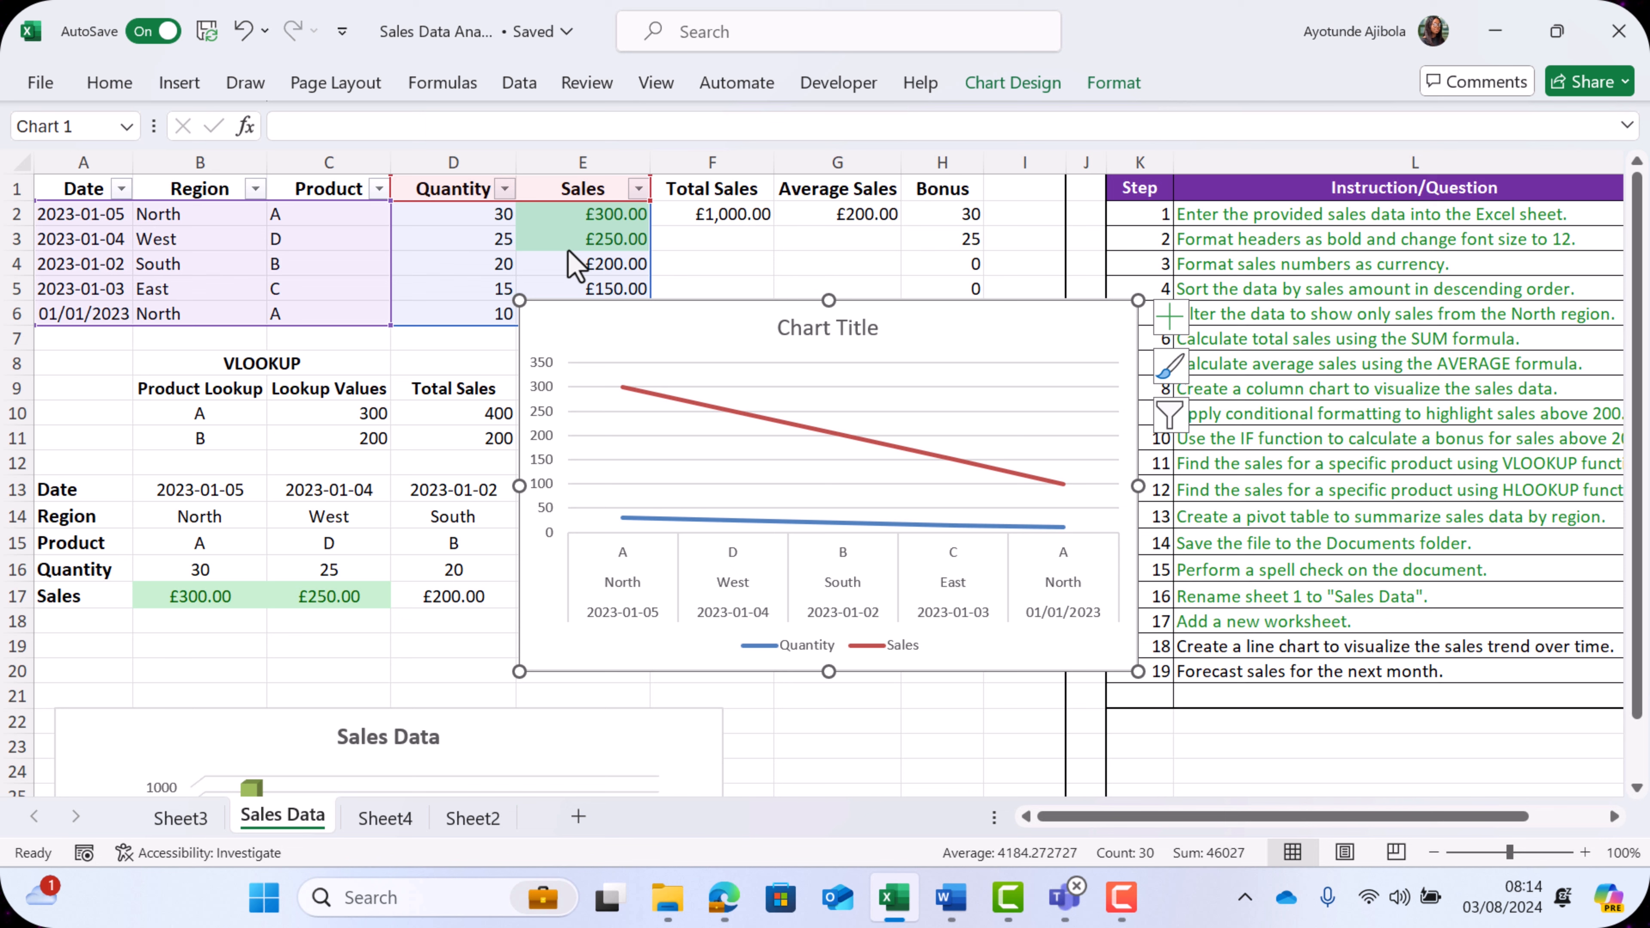
drag(898, 323, 832, 310)
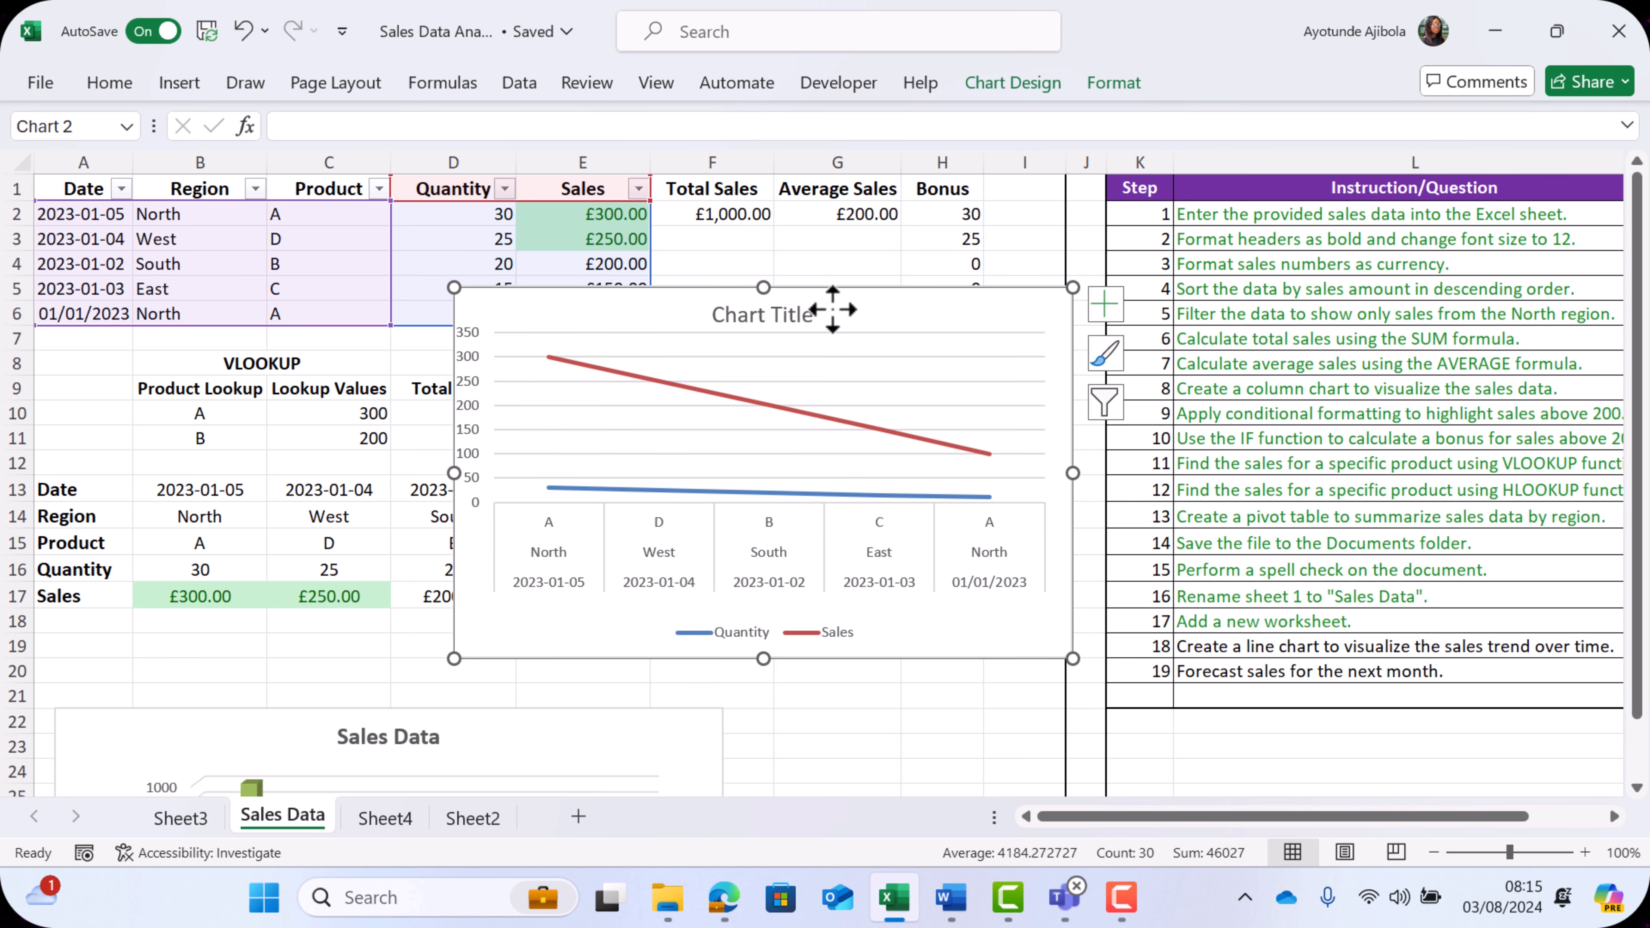
- Retitle the line chart Sales Trend, and tick off checklist step 18
double_click(800, 314)
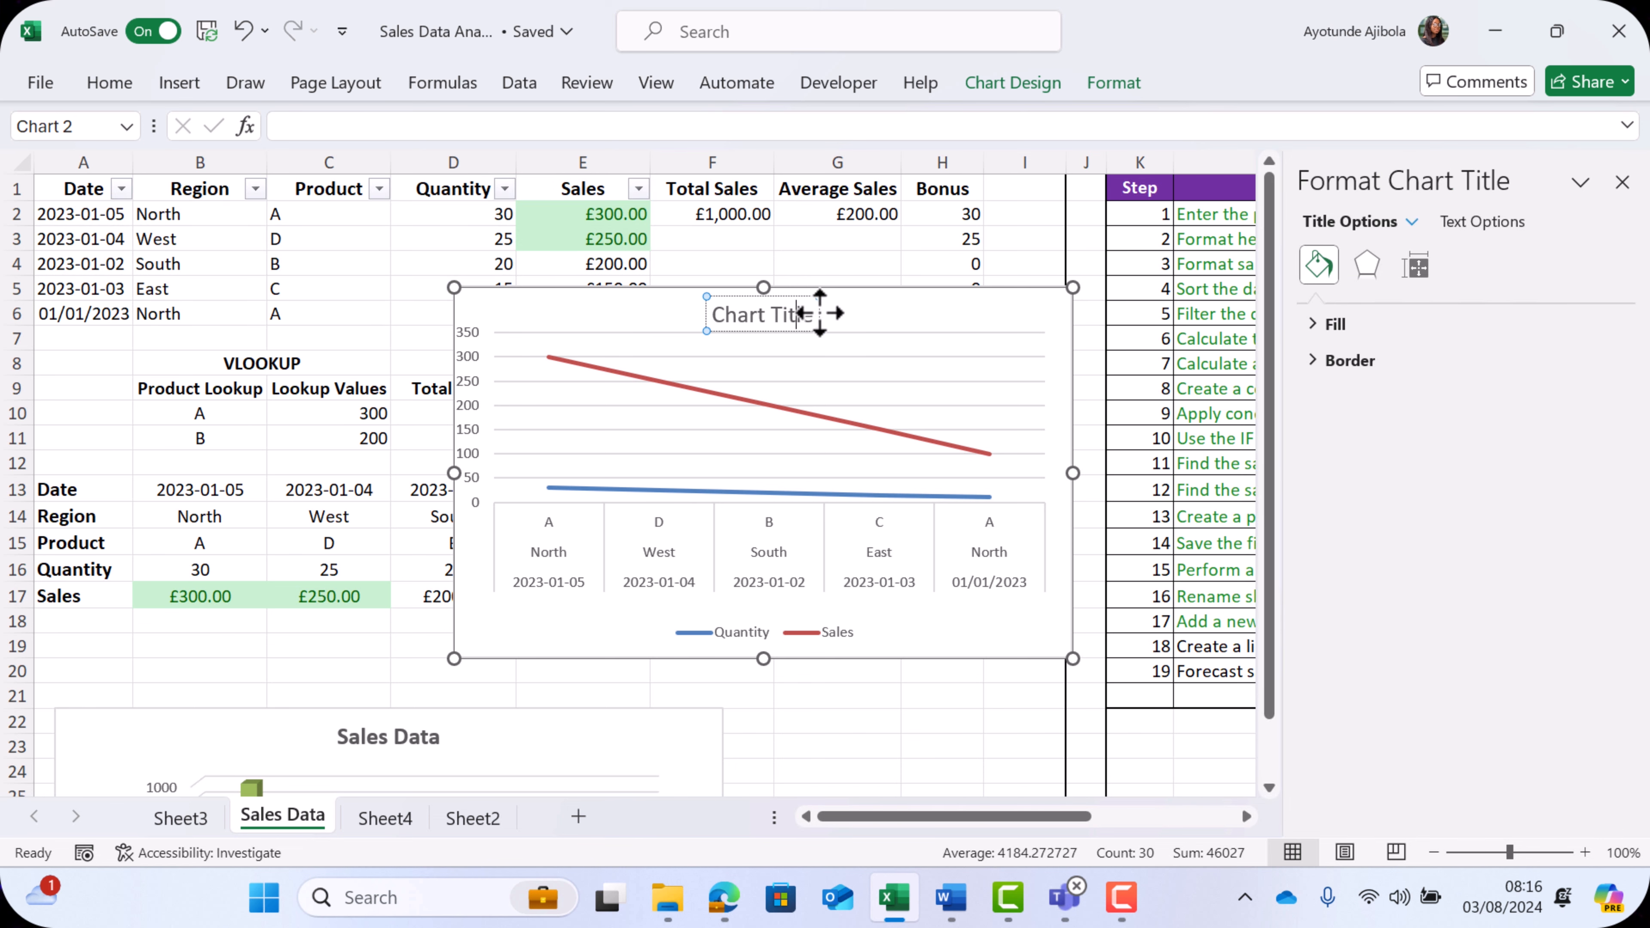
key(BackSpace)
key(BackSpace)
key(BackSpace)
key(BackSpace)
key(BackSpace)
key(BackSpace)
key(BackSpace)
key(BackSpace)
key(BackSpace)
key(BackSpace)
key(BackSpace)
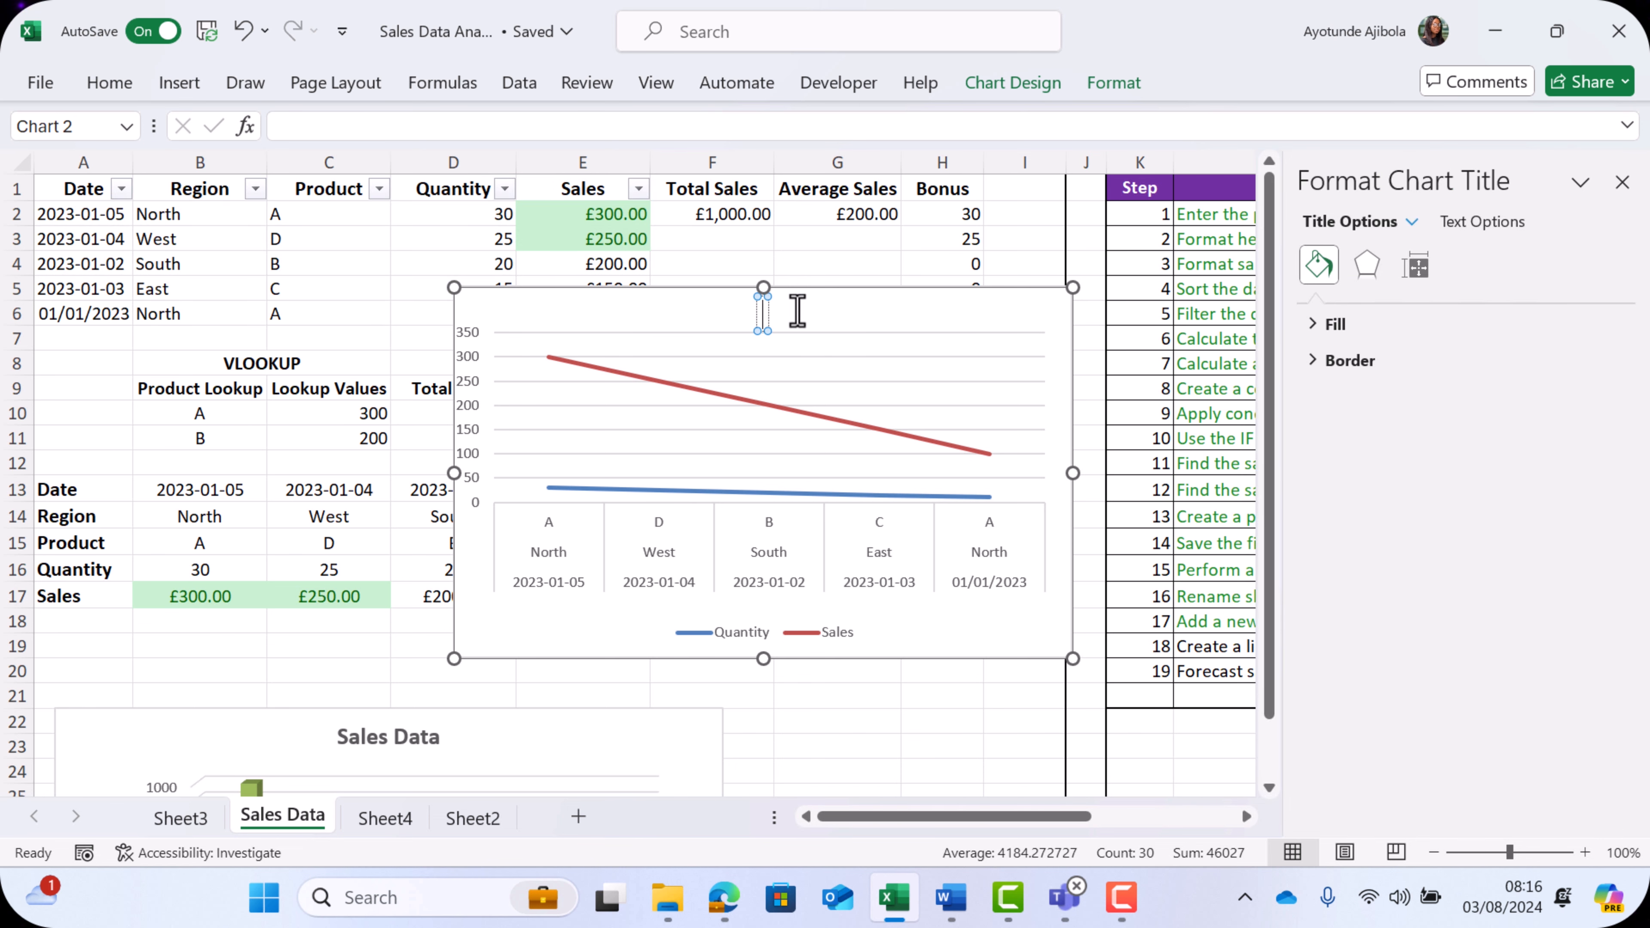
text(Sales Trend)
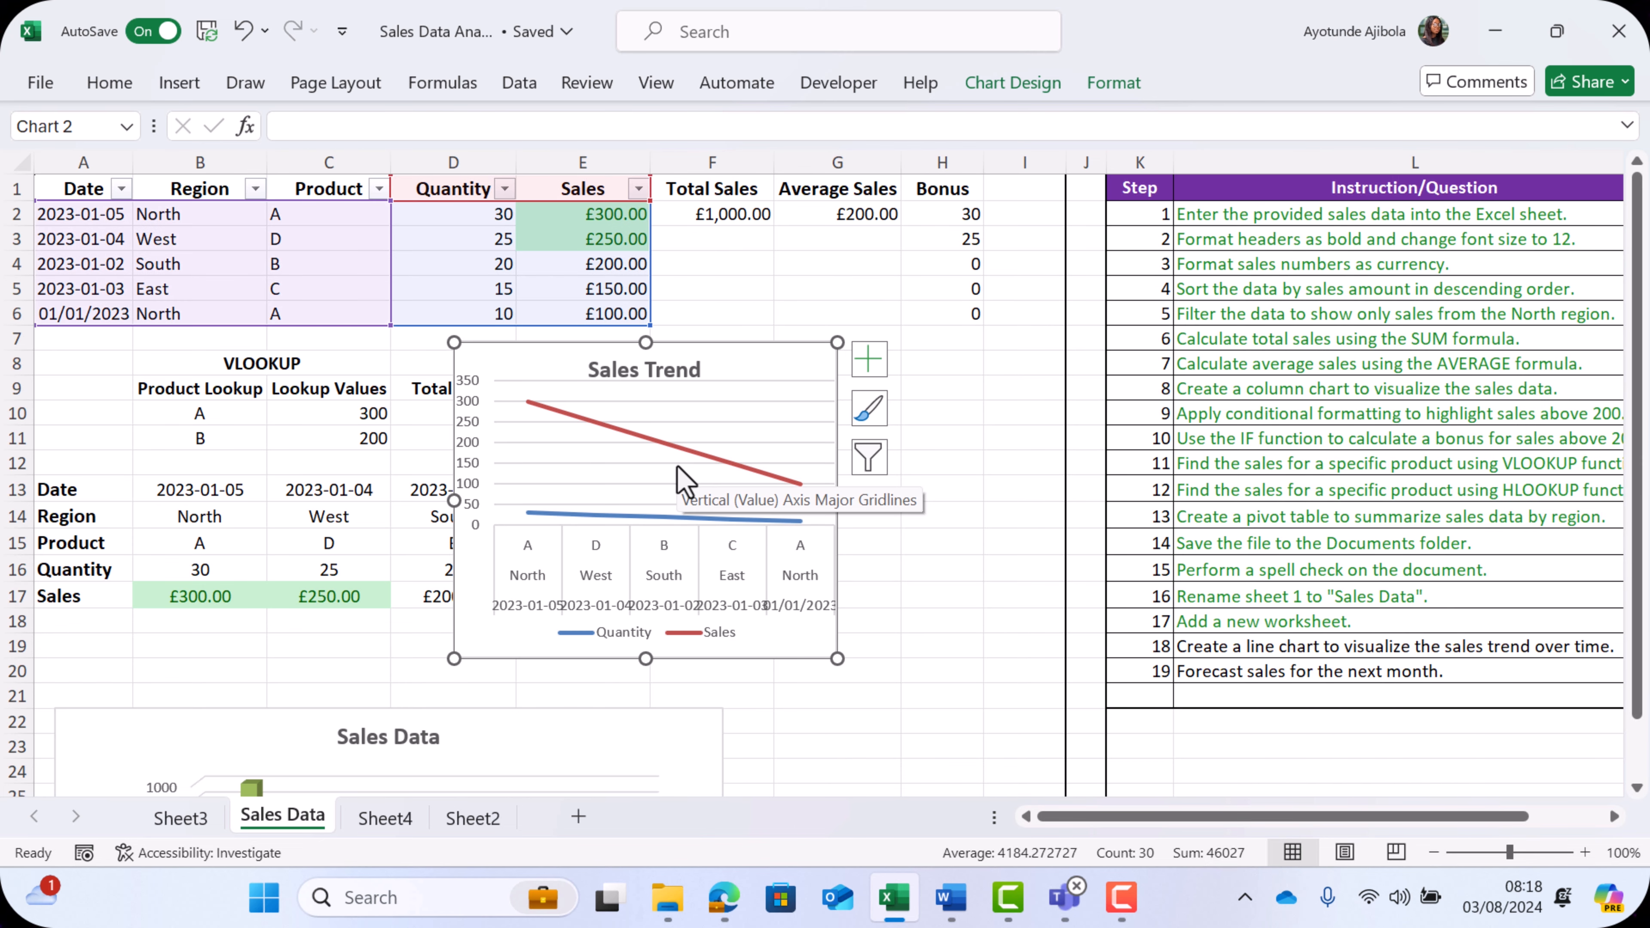
drag(1385, 817, 1296, 809)
click(1492, 646)
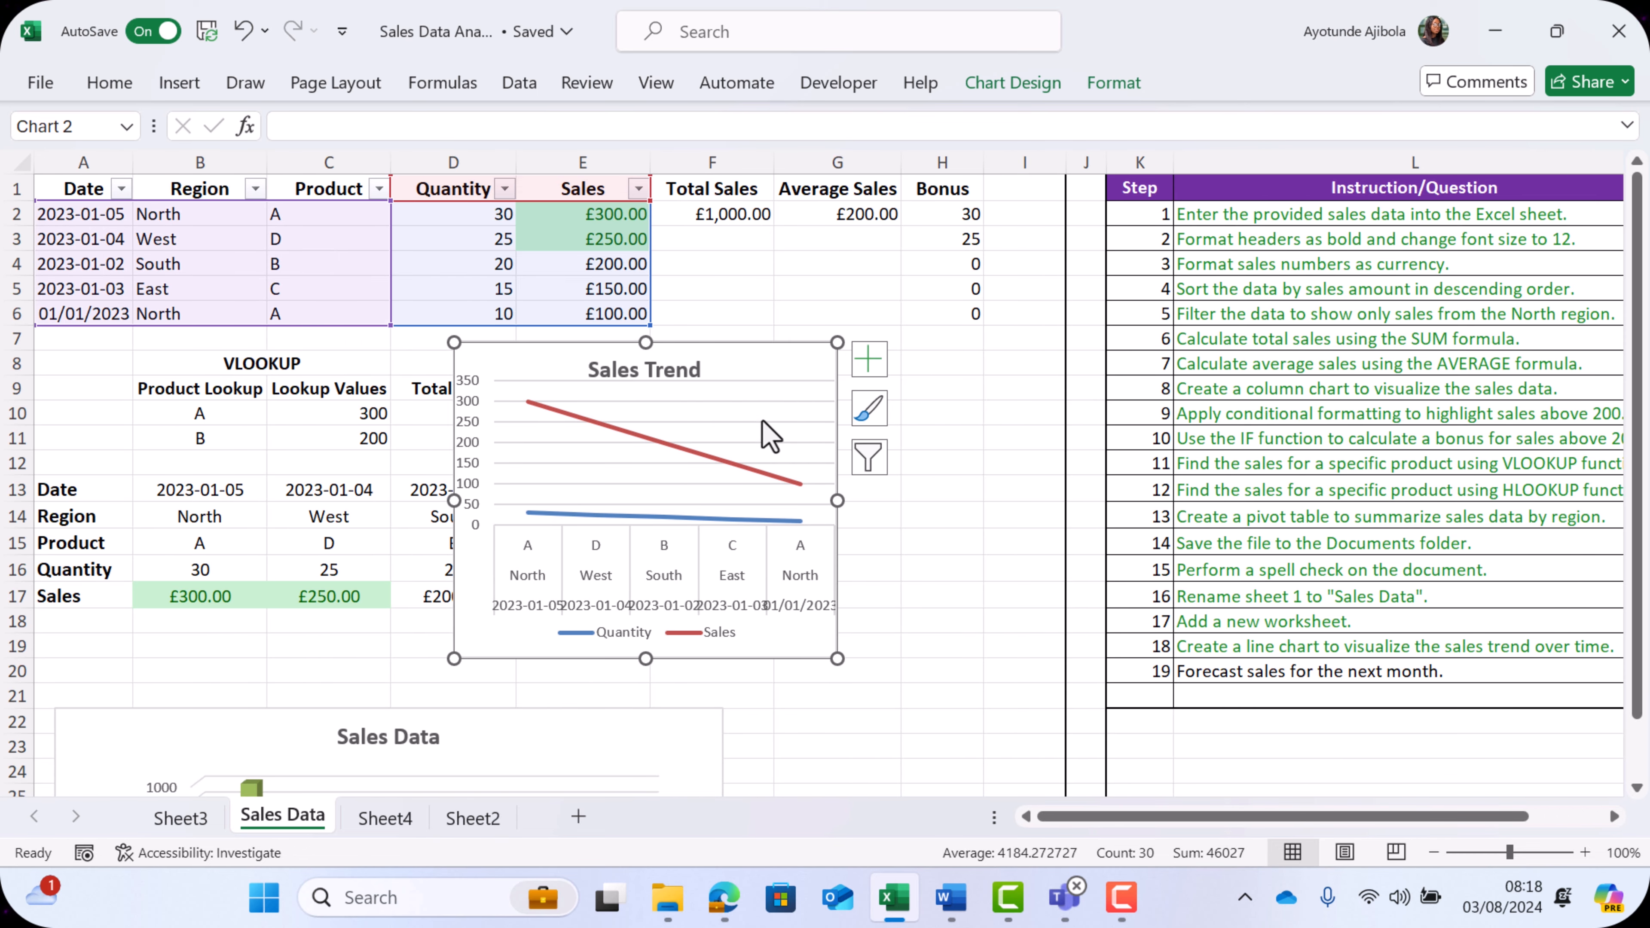